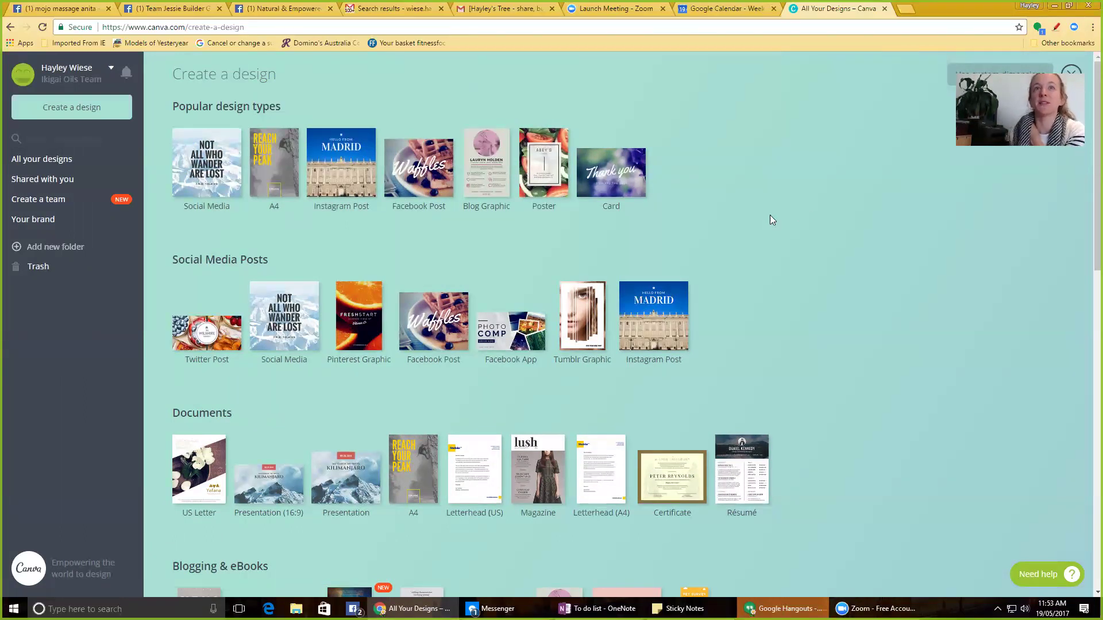
# - Look through the available design types, from the popular ones and social media posts down to events and ads
pyautogui.scroll(-1, 816, 277)
pyautogui.scroll(-1, 810, 280)
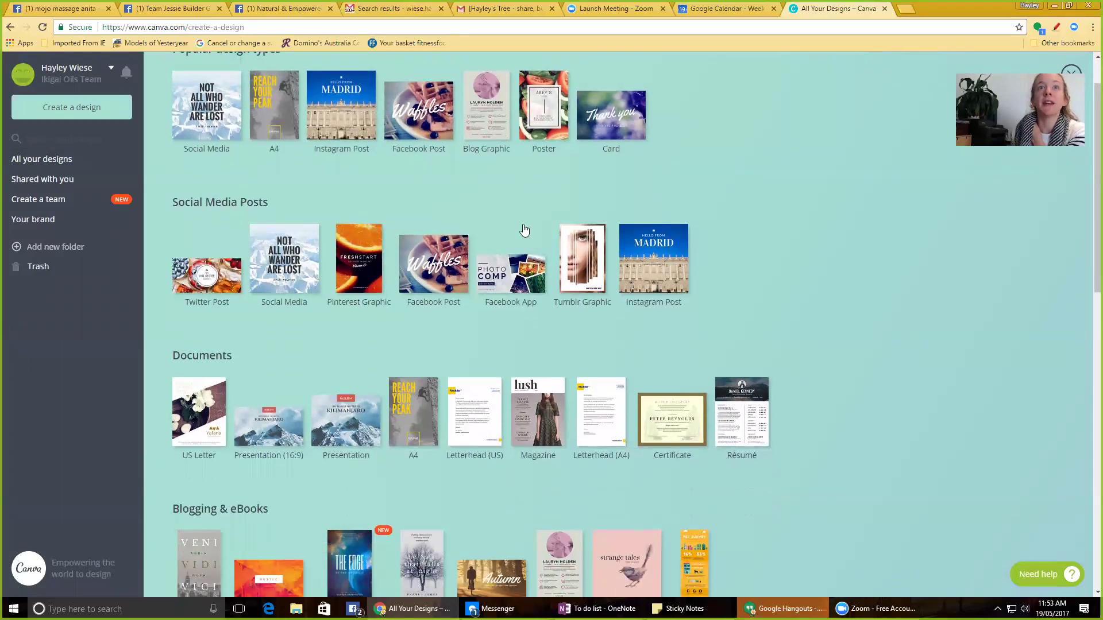
pyautogui.scroll(2, 344, 213)
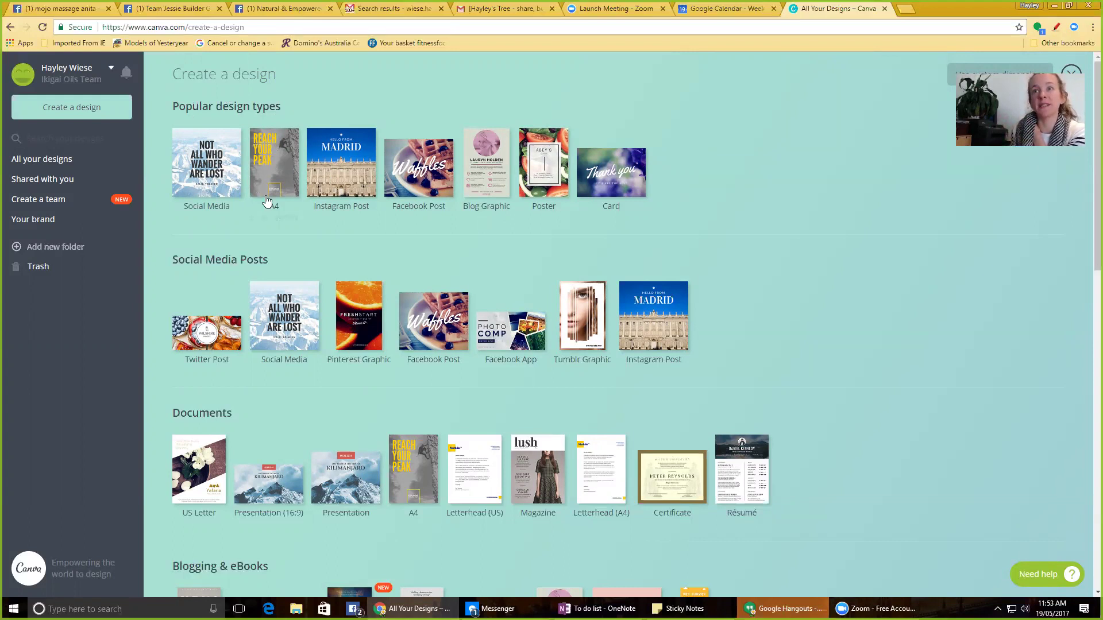
pyautogui.scroll(-6, 266, 202)
pyautogui.scroll(-1, 302, 267)
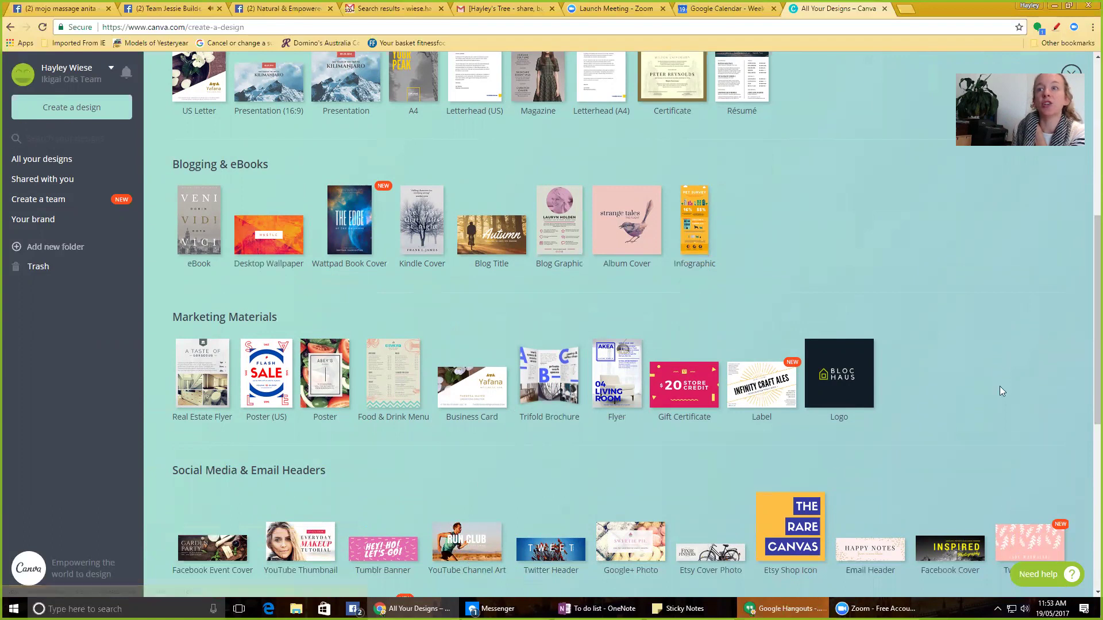
pyautogui.scroll(-7, 722, 448)
pyautogui.click(1086, 532)
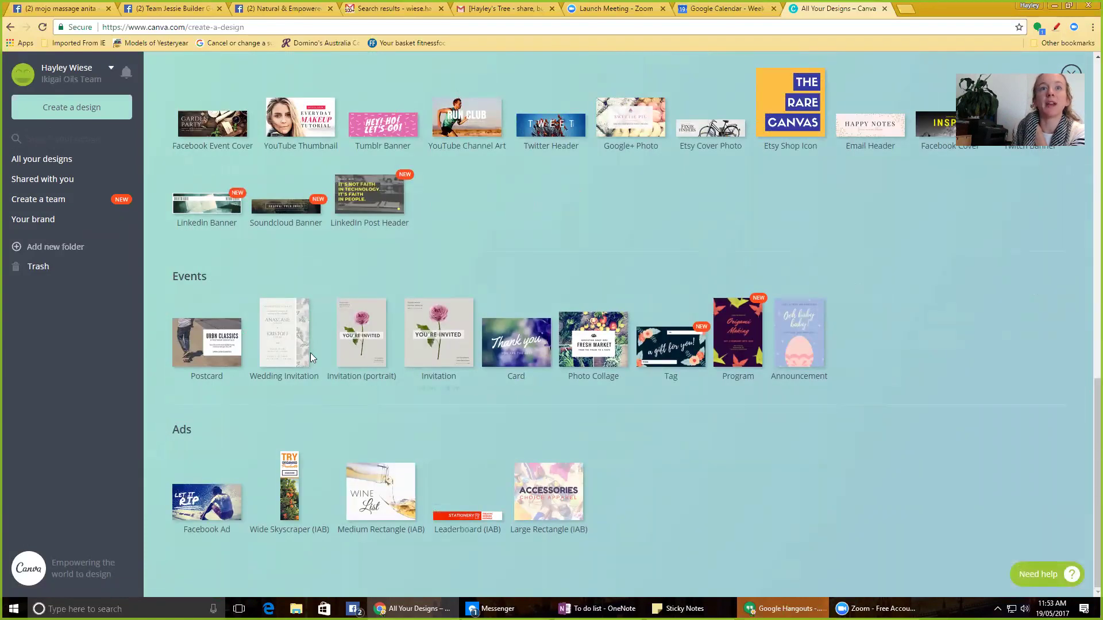
pyautogui.scroll(4, 289, 467)
pyautogui.scroll(9, 287, 463)
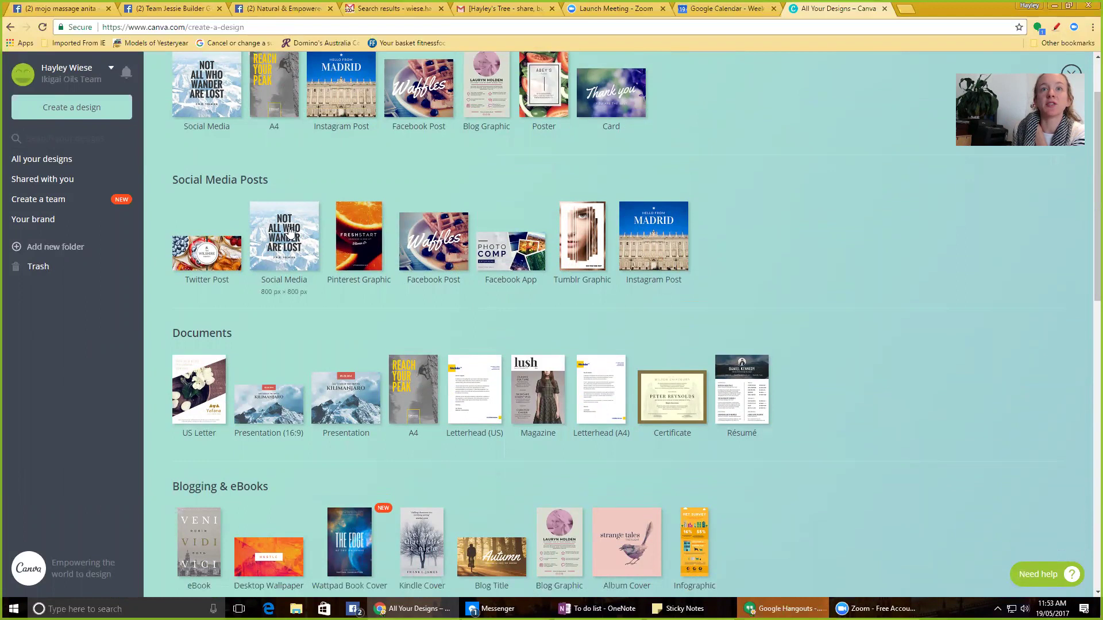
pyautogui.scroll(-2, 716, 448)
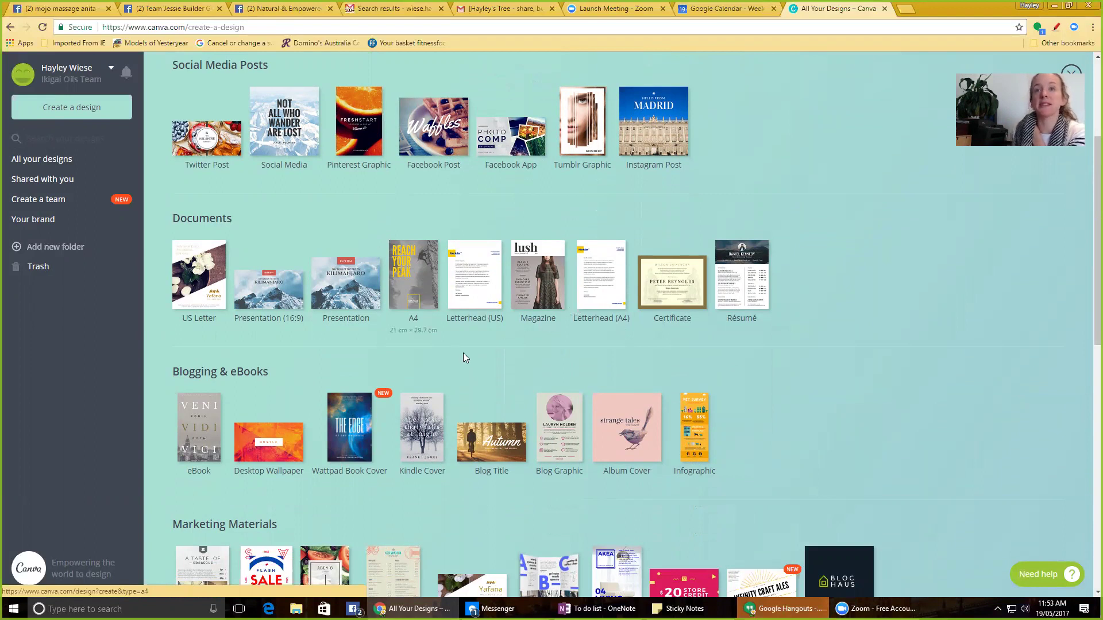
pyautogui.scroll(-6, 463, 358)
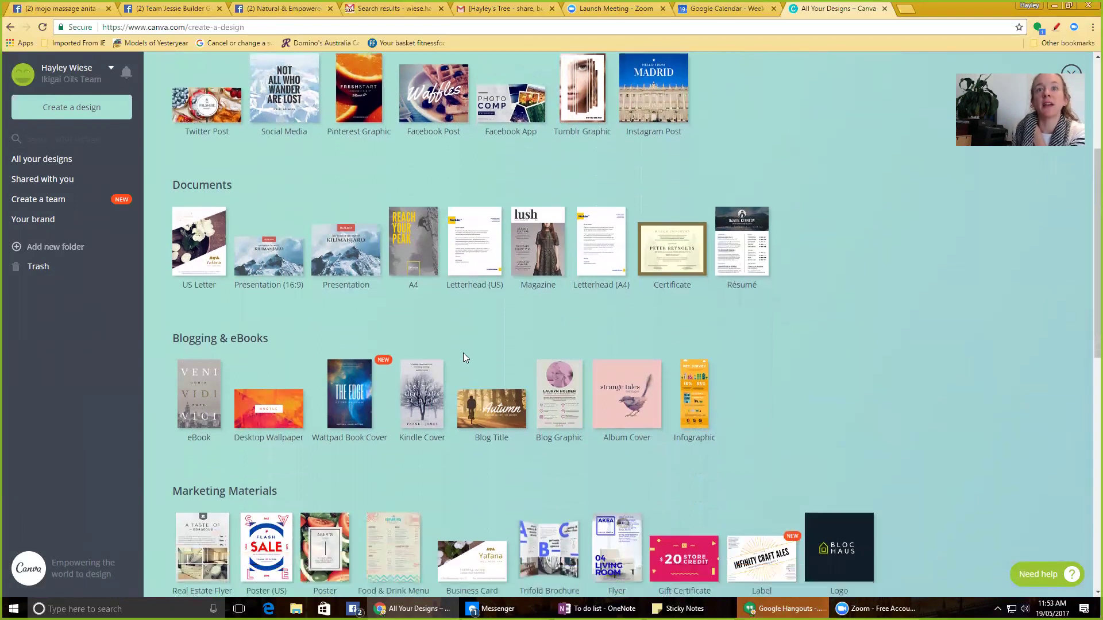
pyautogui.scroll(-2, 475, 358)
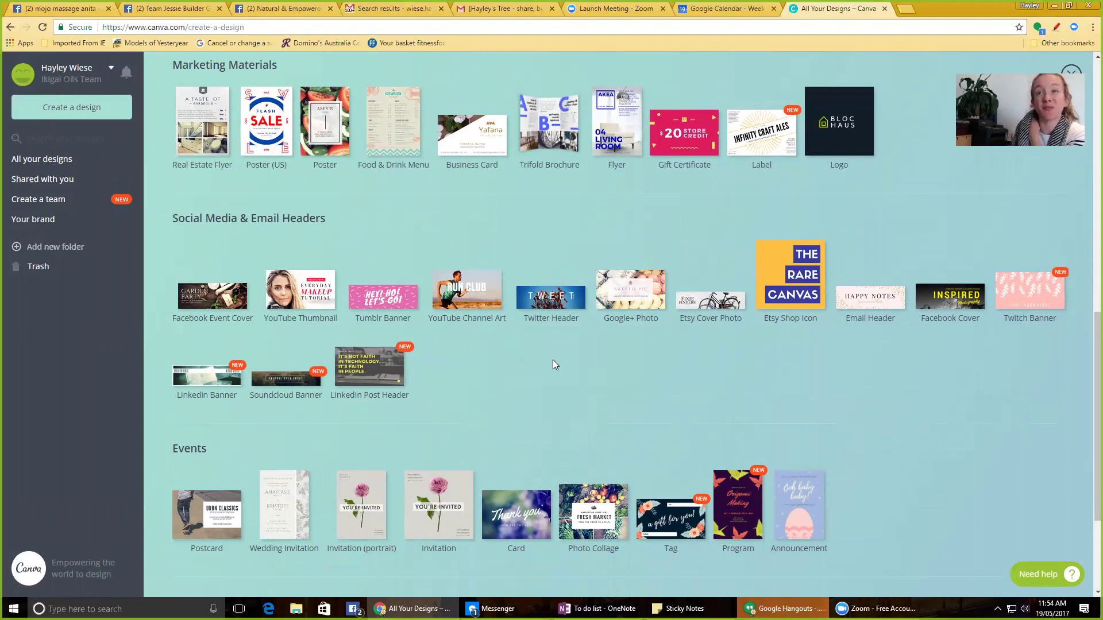
# - Create a new Instagram Post design from the social media post types
pyautogui.scroll(10, 561, 389)
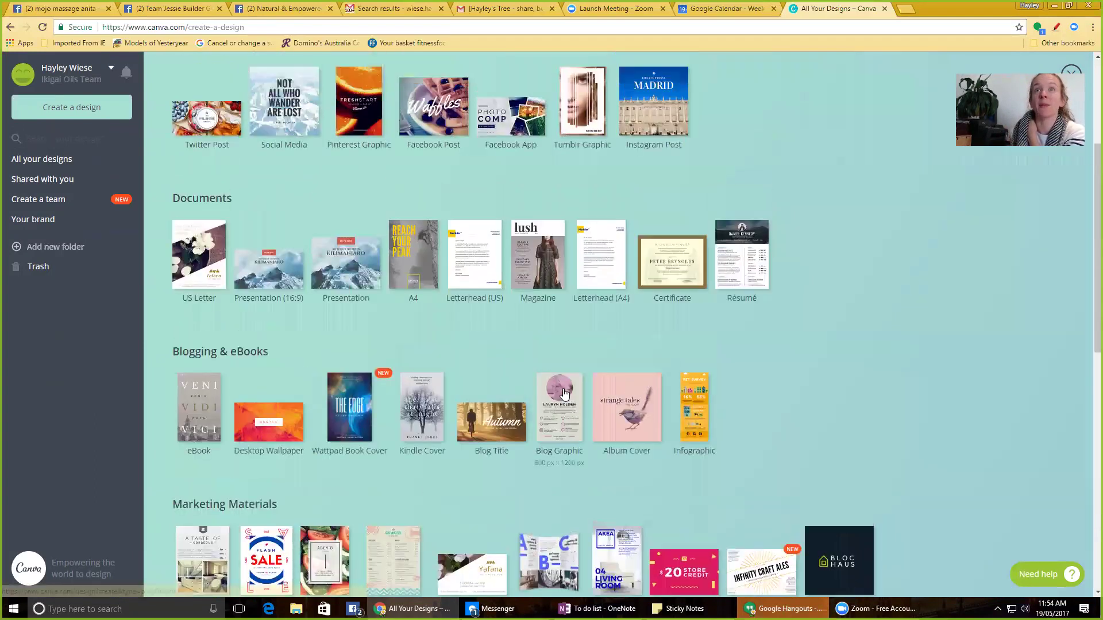
pyautogui.click(661, 285)
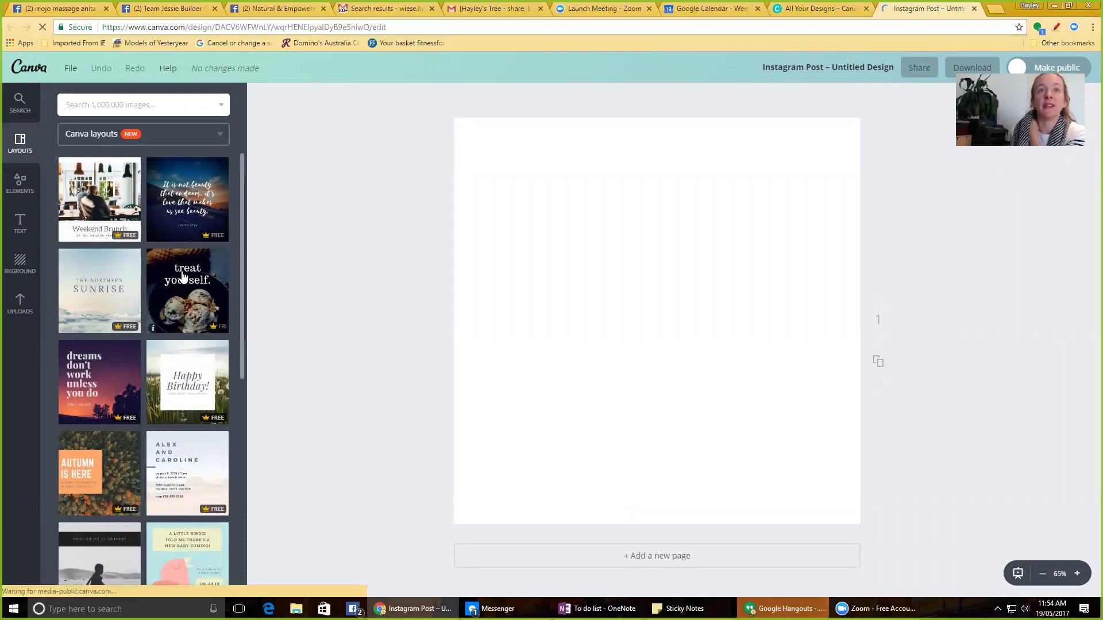
# - Browse the Canva layouts and apply the "A black bomber jacket" layout to the blank page
pyautogui.scroll(-3, 158, 411)
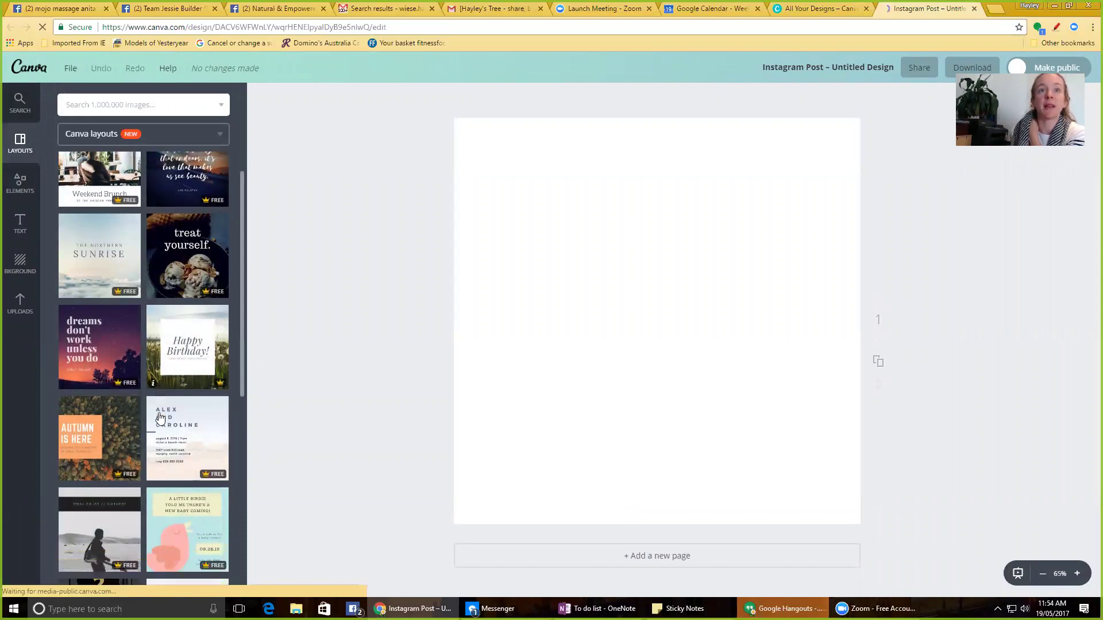
pyautogui.scroll(-3, 159, 414)
pyautogui.scroll(-14, 171, 441)
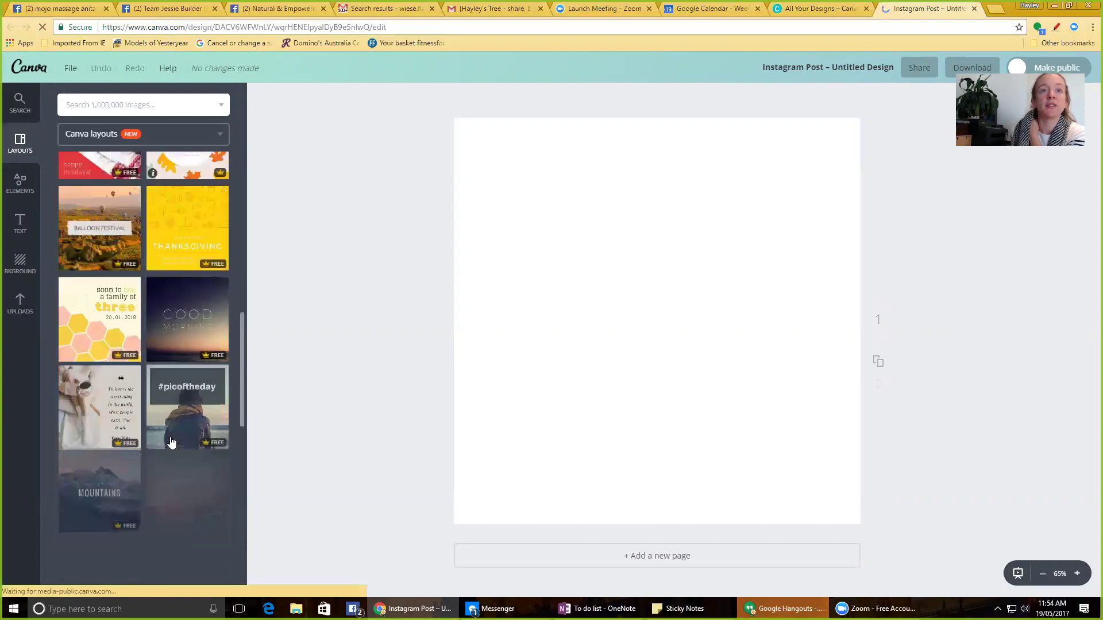
pyautogui.scroll(-2, 171, 441)
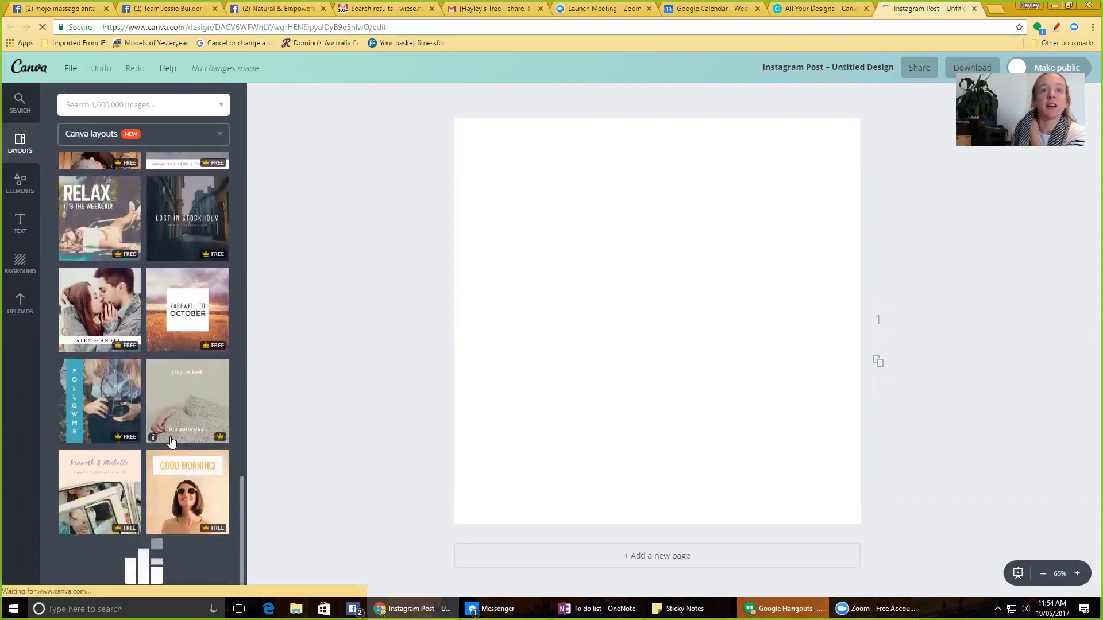
pyautogui.scroll(-5, 172, 441)
pyautogui.scroll(-8, 172, 441)
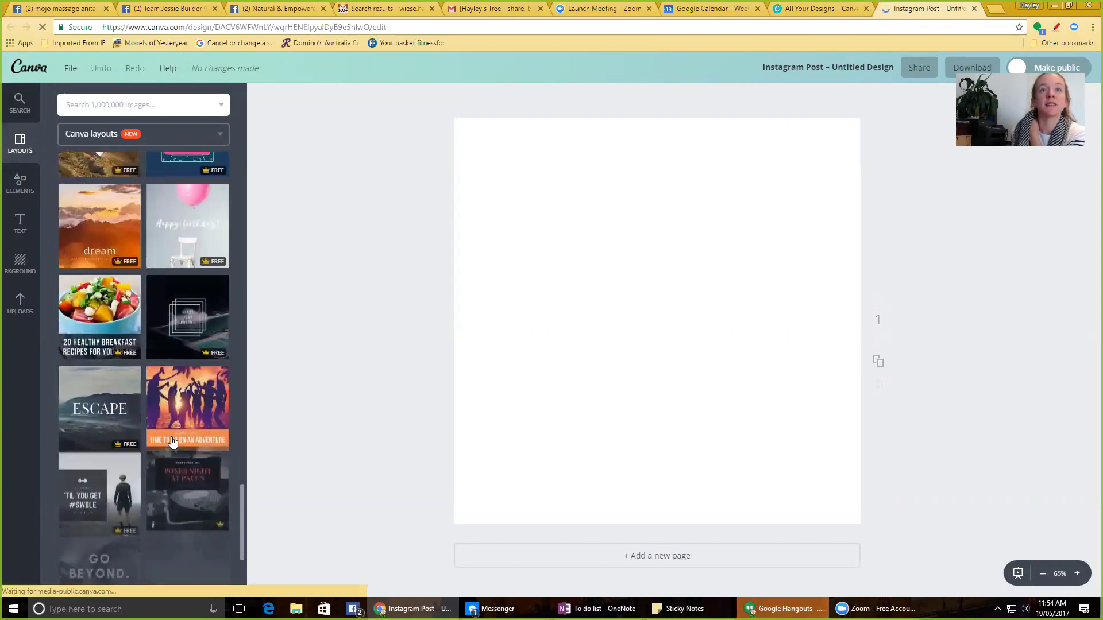
pyautogui.scroll(-3, 173, 441)
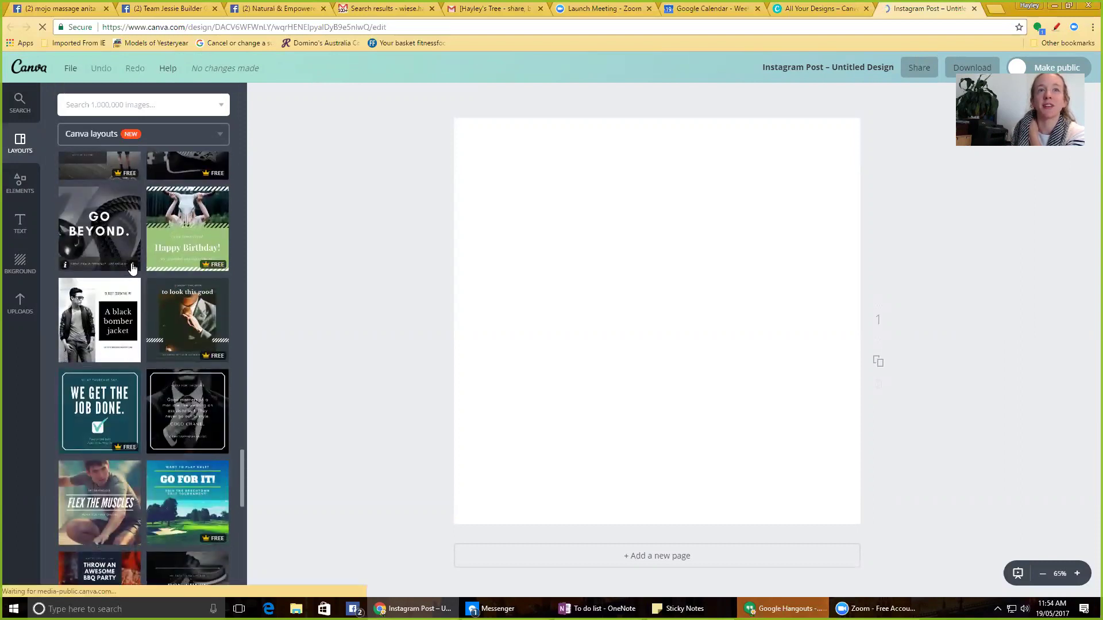
pyautogui.moveTo(141, 336); pyautogui.dragTo(583, 349)
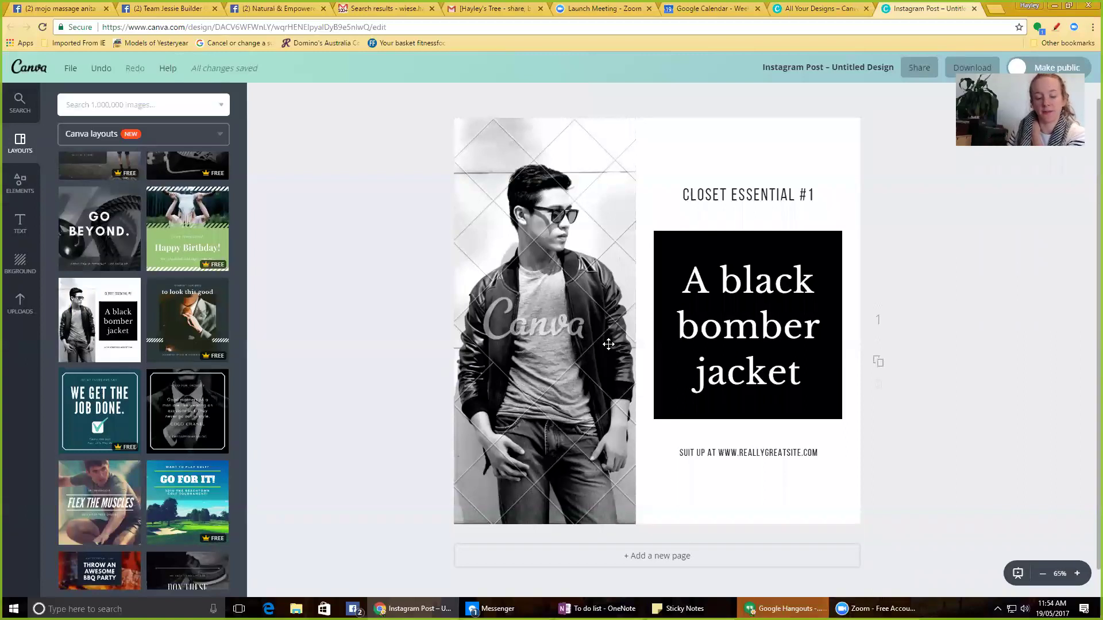
# - Select all elements of the black bomber jacket layout and delete them from the page
pyautogui.click(609, 344)
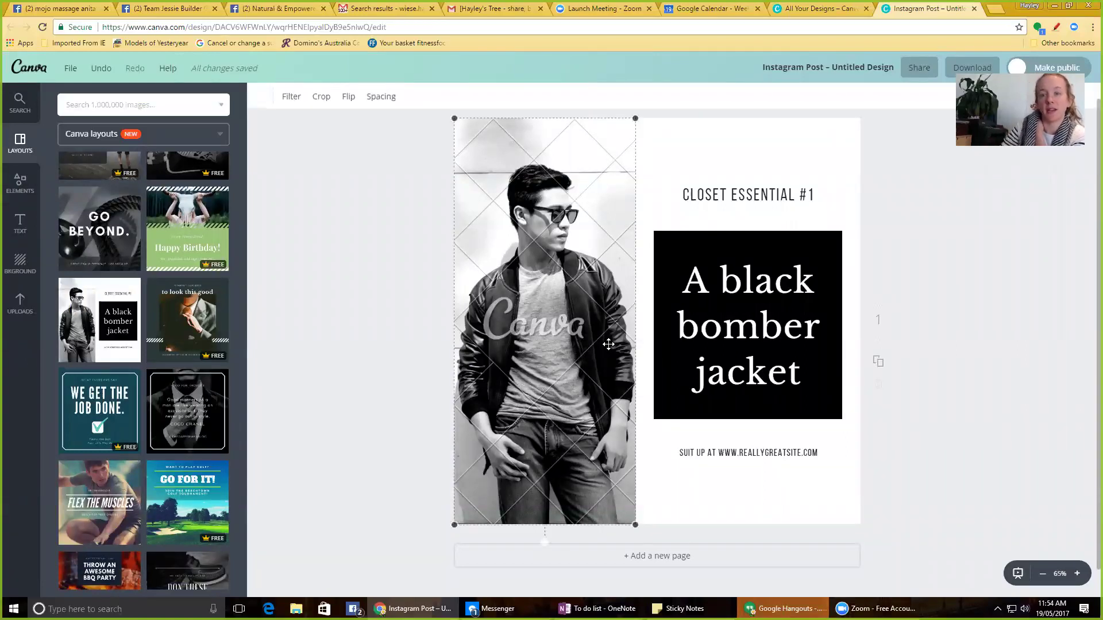
pyautogui.press('Escape')
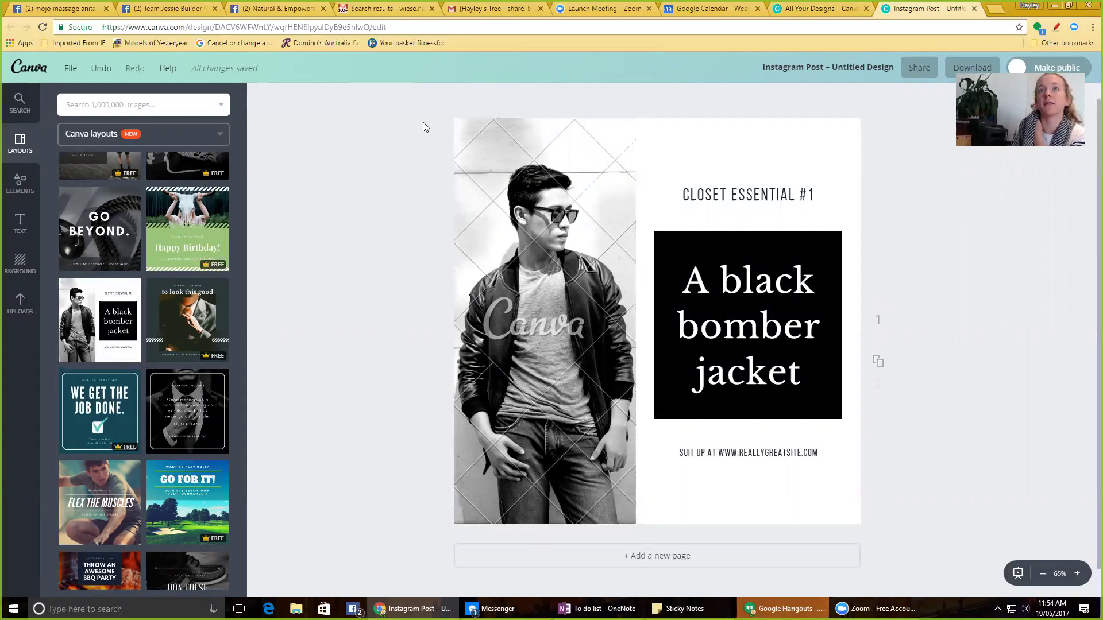
pyautogui.moveTo(645, 431); pyautogui.dragTo(946, 555)
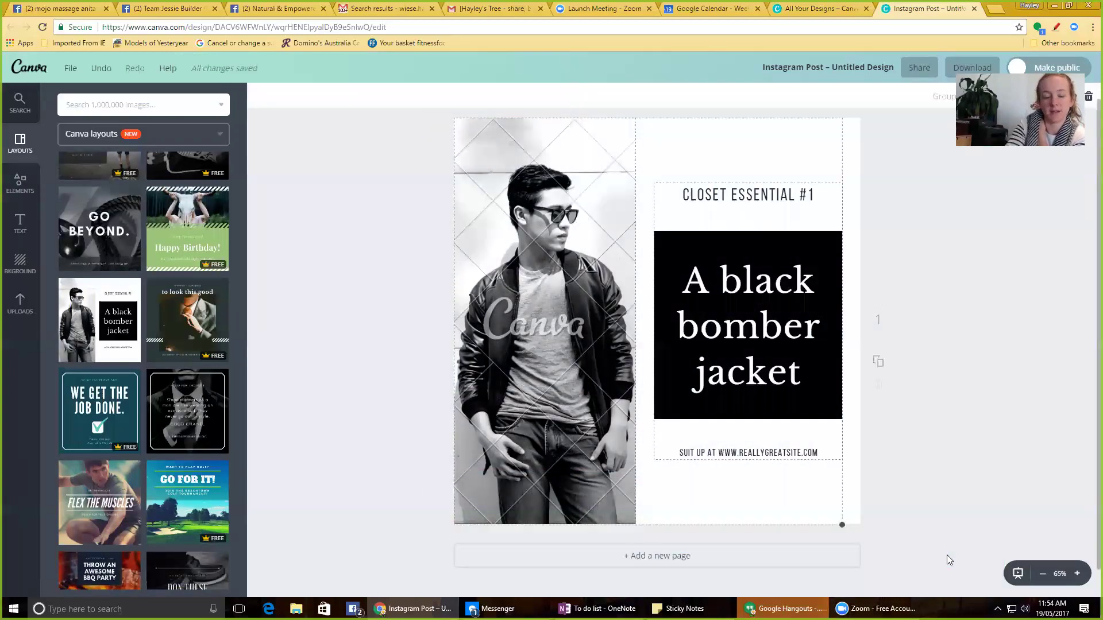
pyautogui.press('Delete')
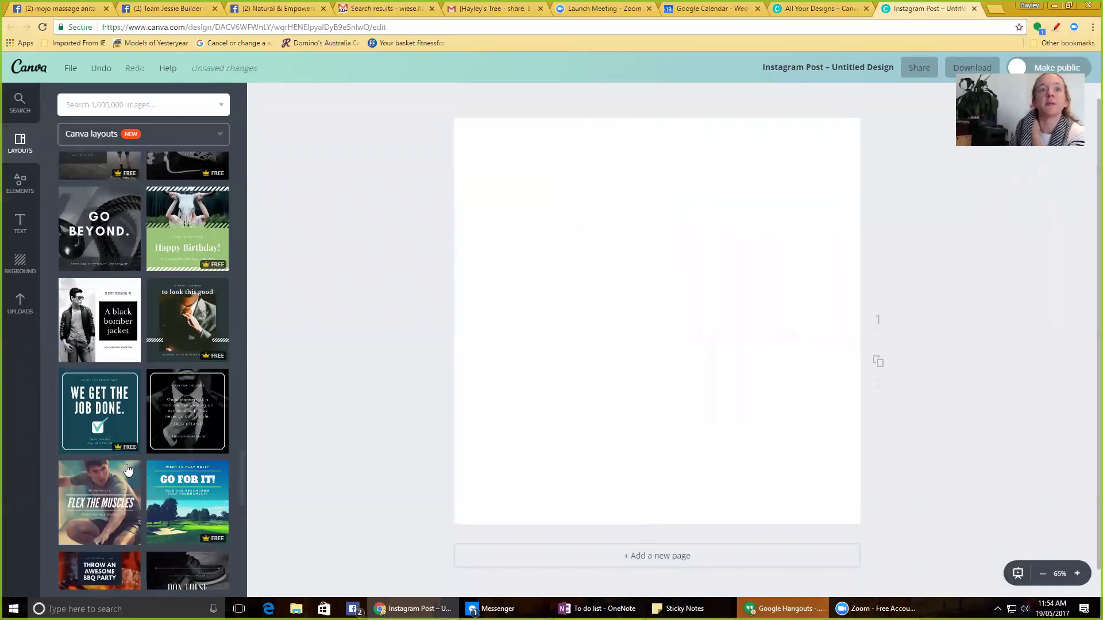
# - Find the free birthday bash layout with the woman holding balloons and apply it to the empty page
pyautogui.scroll(-7, 184, 478)
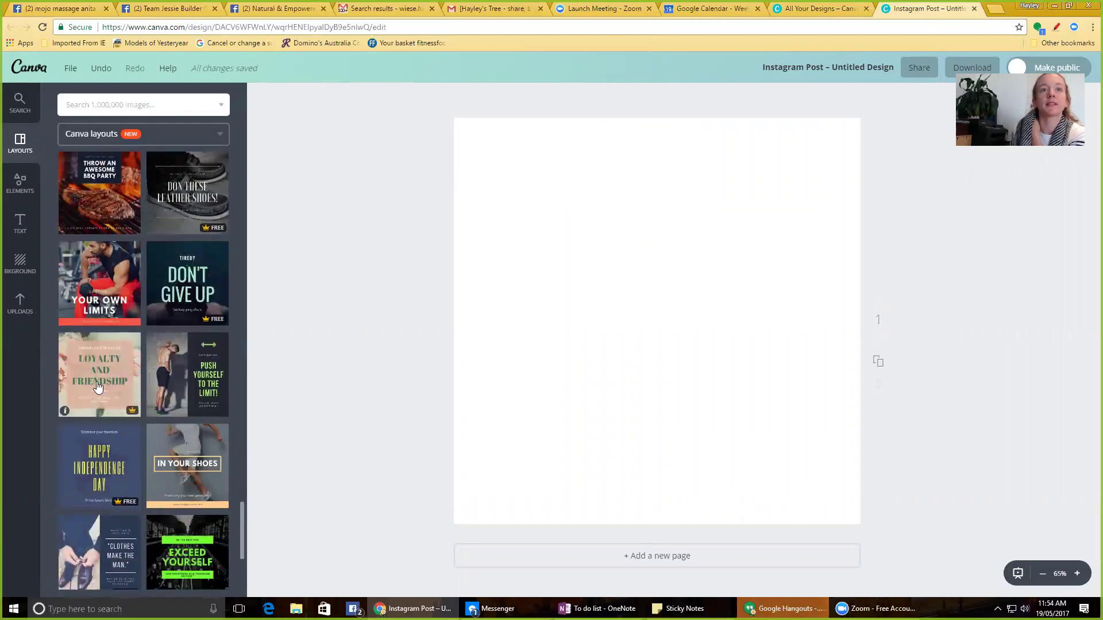
pyautogui.scroll(20, 126, 398)
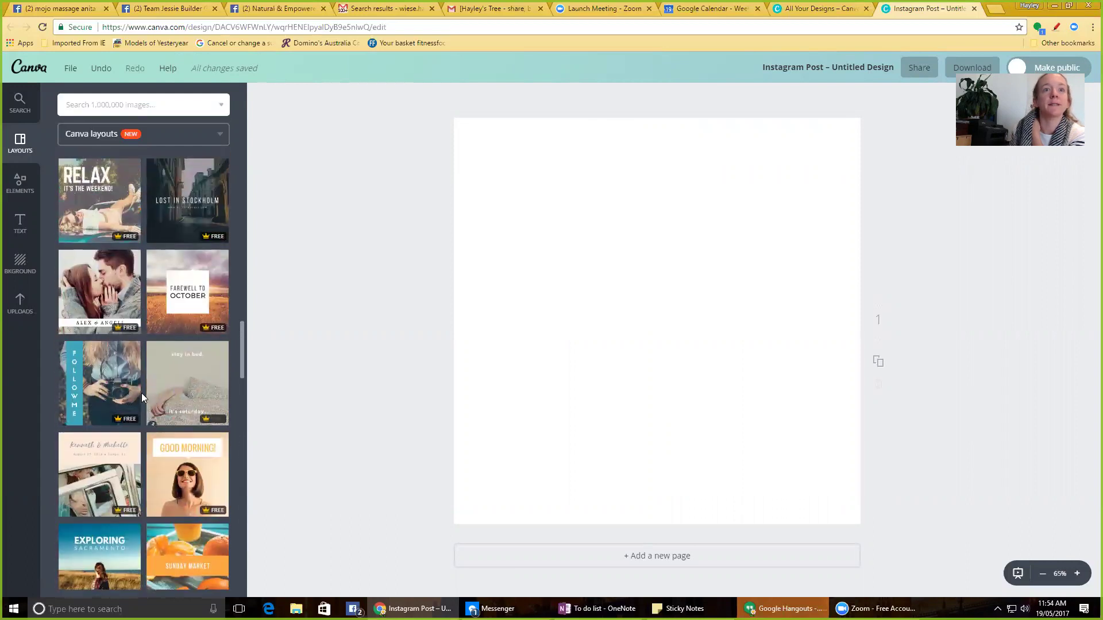
pyautogui.scroll(4, 150, 402)
pyautogui.scroll(2, 155, 404)
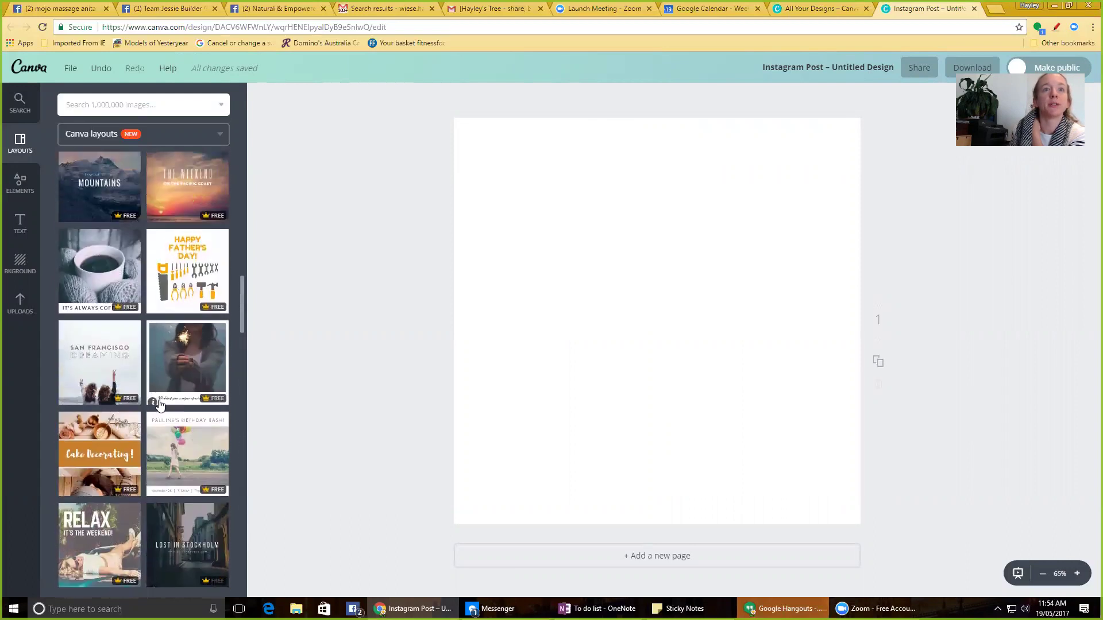
pyautogui.moveTo(190, 444); pyautogui.dragTo(642, 418)
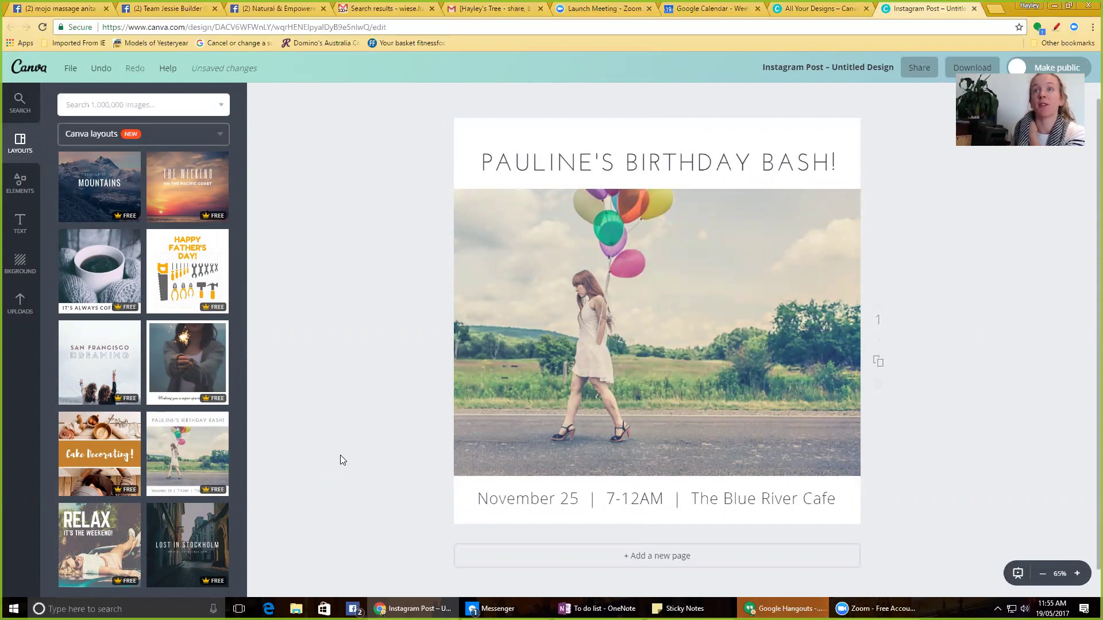
pyautogui.click(552, 401)
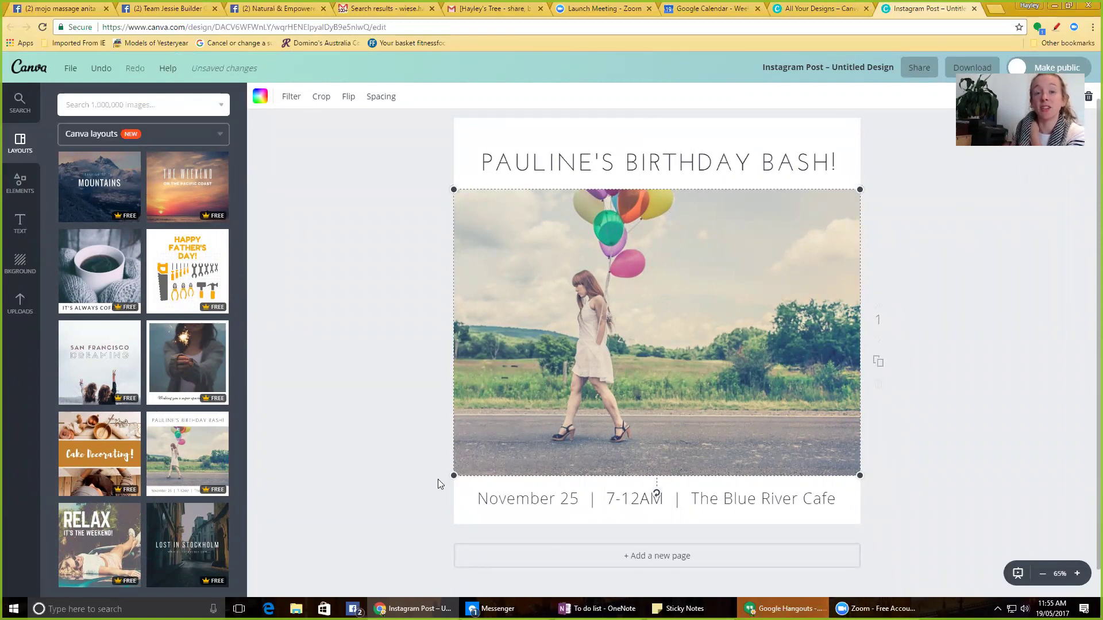
pyautogui.click(281, 445)
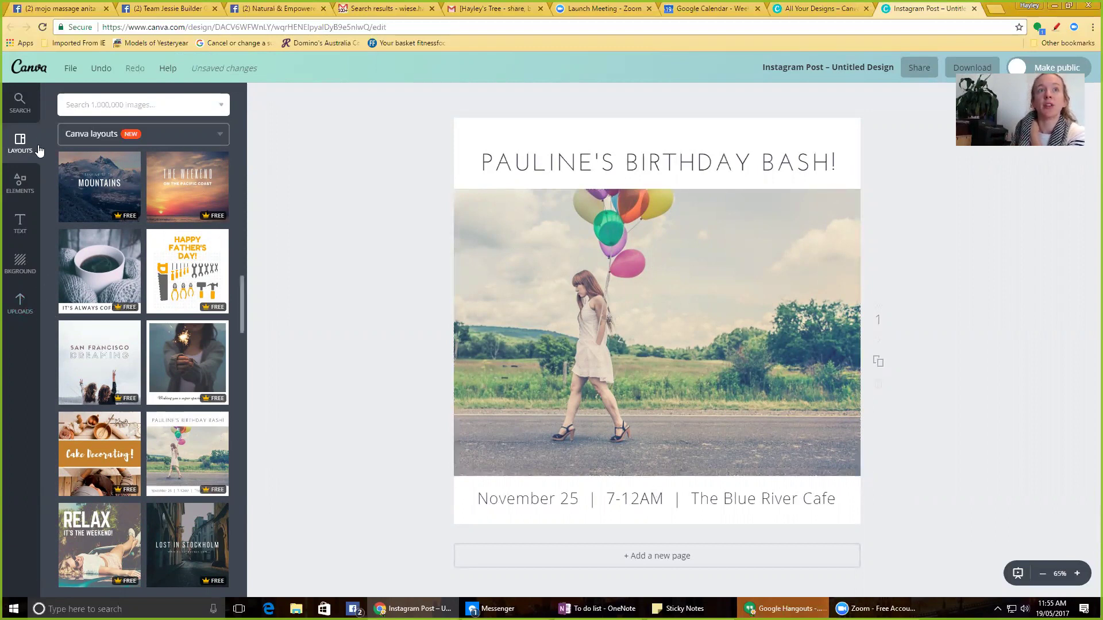
# - Search the image library for "children" and replace the balloon photo with the picture of girls building a wooden block tower
pyautogui.click(21, 105)
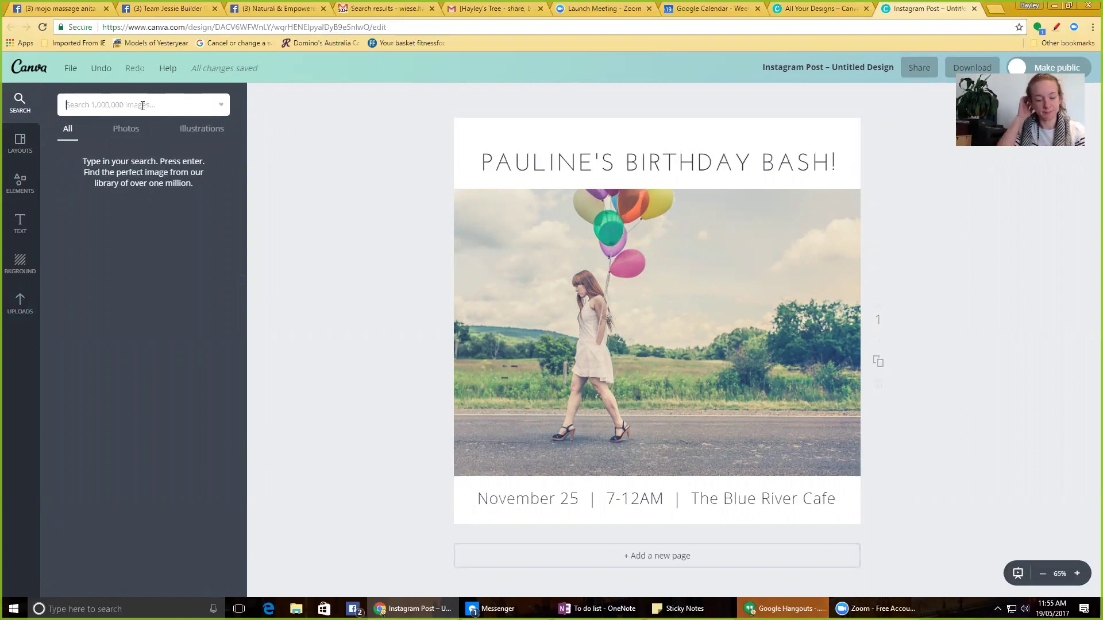
pyautogui.write('children')
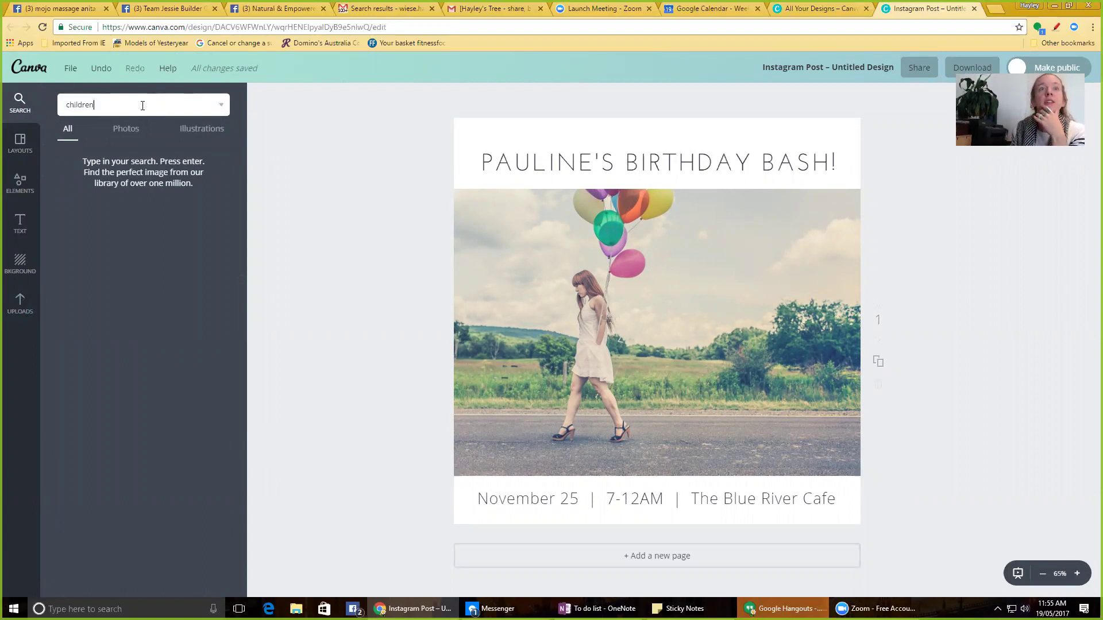
pyautogui.press('Return')
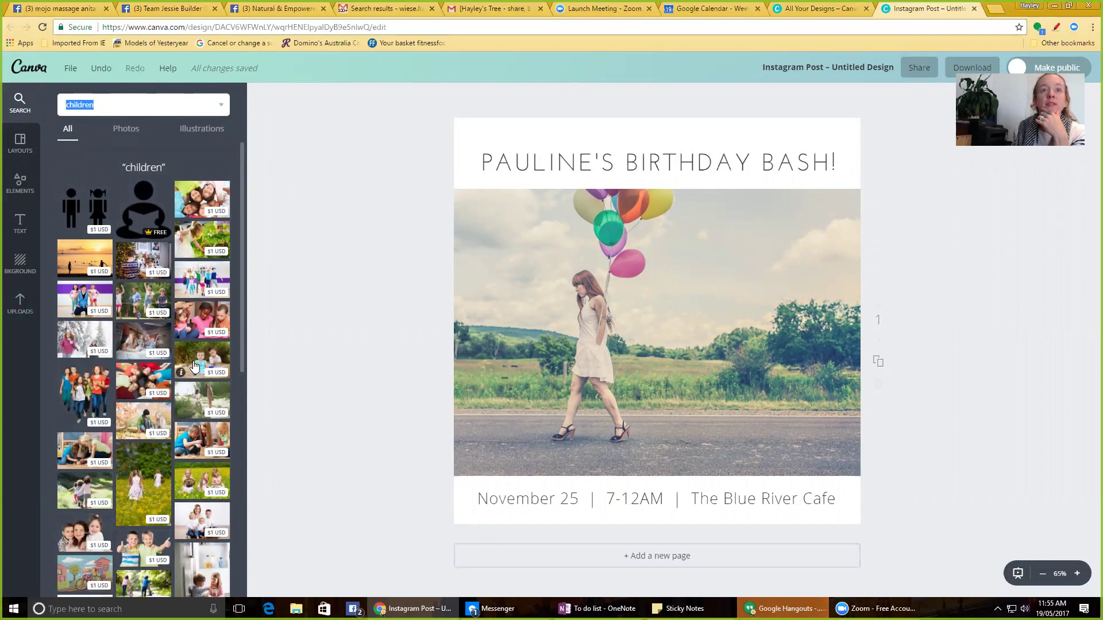
pyautogui.moveTo(198, 442); pyautogui.dragTo(539, 366)
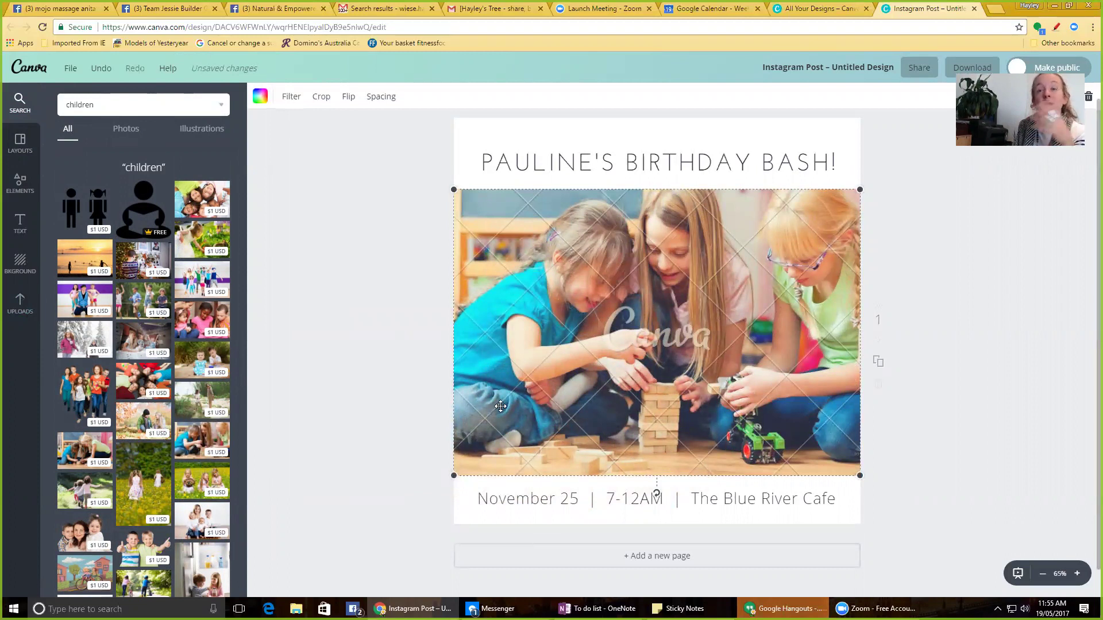
# - Delete the block-tower photo and fill its frame with the uploaded picture of two women and children around the wooden oil box
pyautogui.press('Delete')
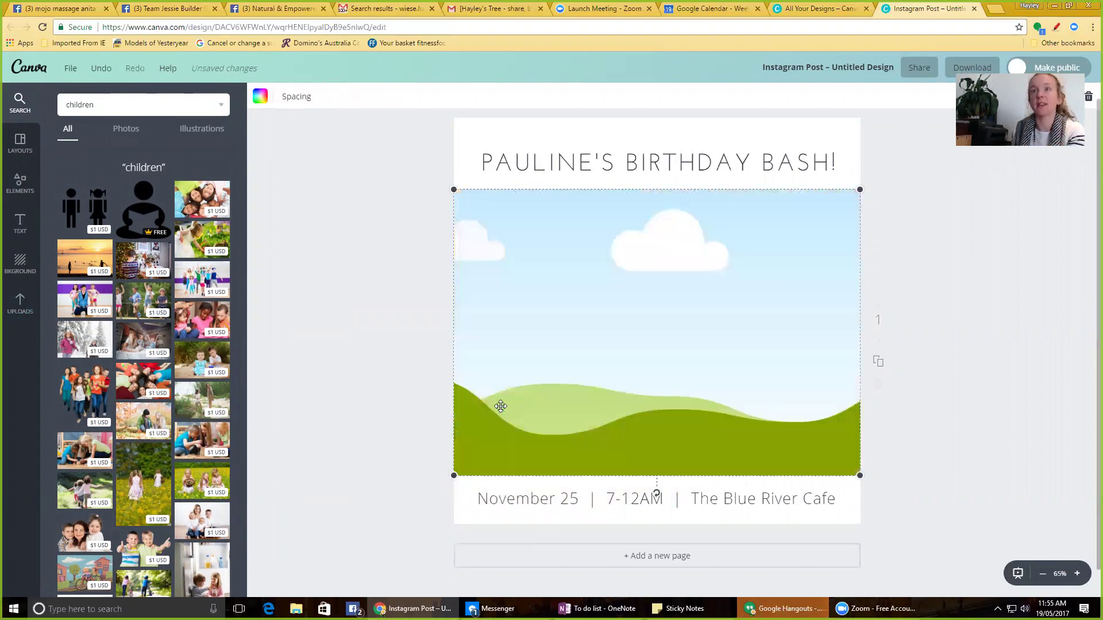
pyautogui.scroll(-3, 144, 391)
pyautogui.click(20, 302)
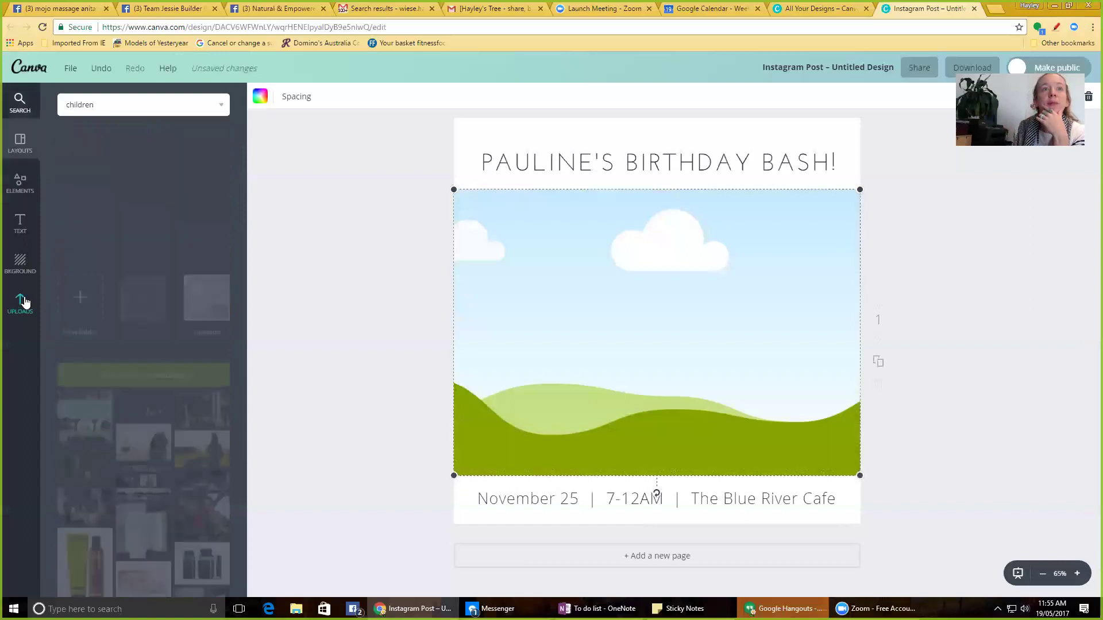
pyautogui.scroll(-1, 189, 393)
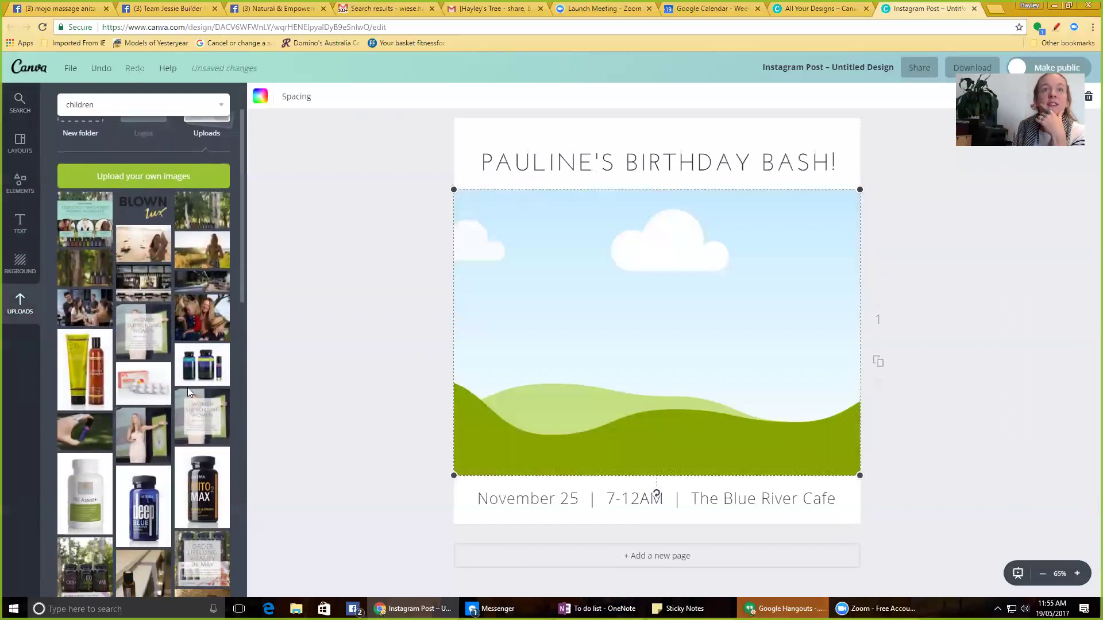
pyautogui.scroll(-10, 200, 336)
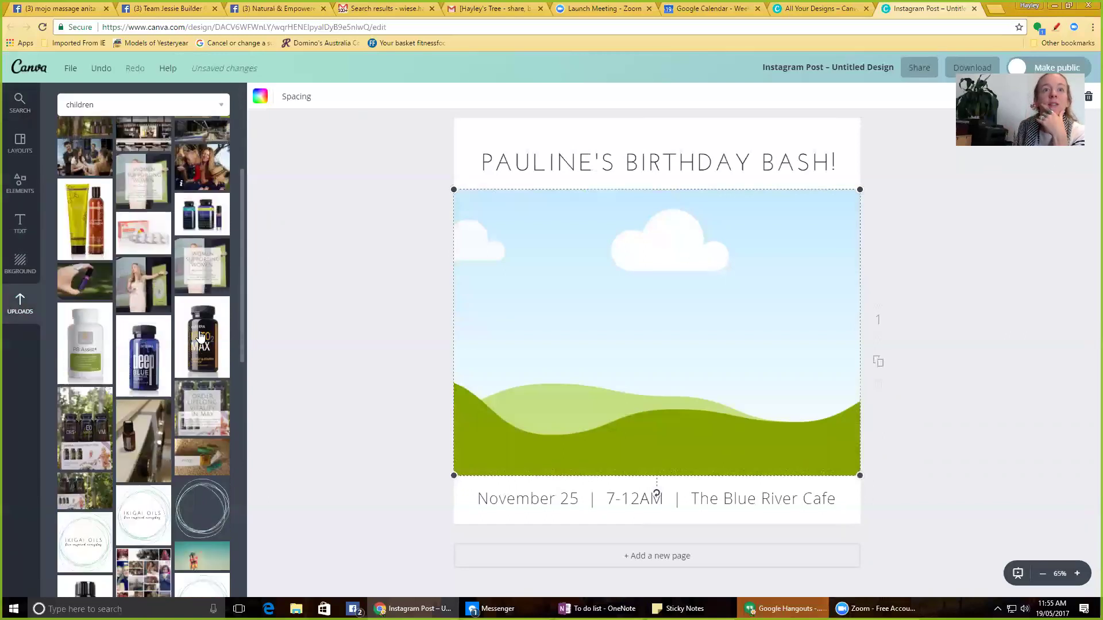
pyautogui.scroll(-15, 200, 337)
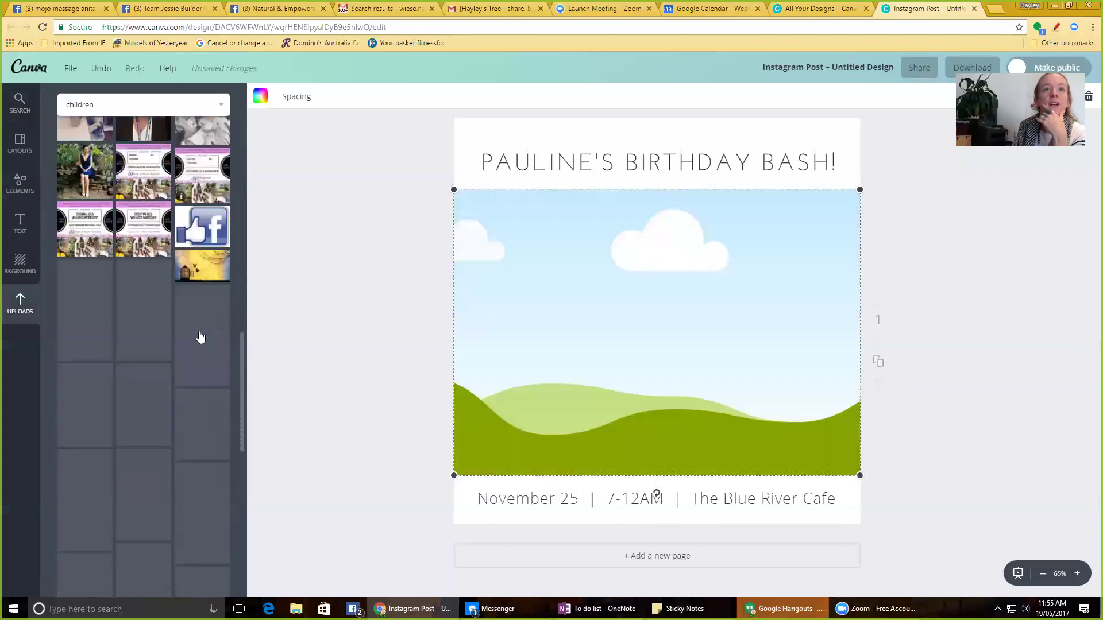
pyautogui.scroll(-10, 200, 337)
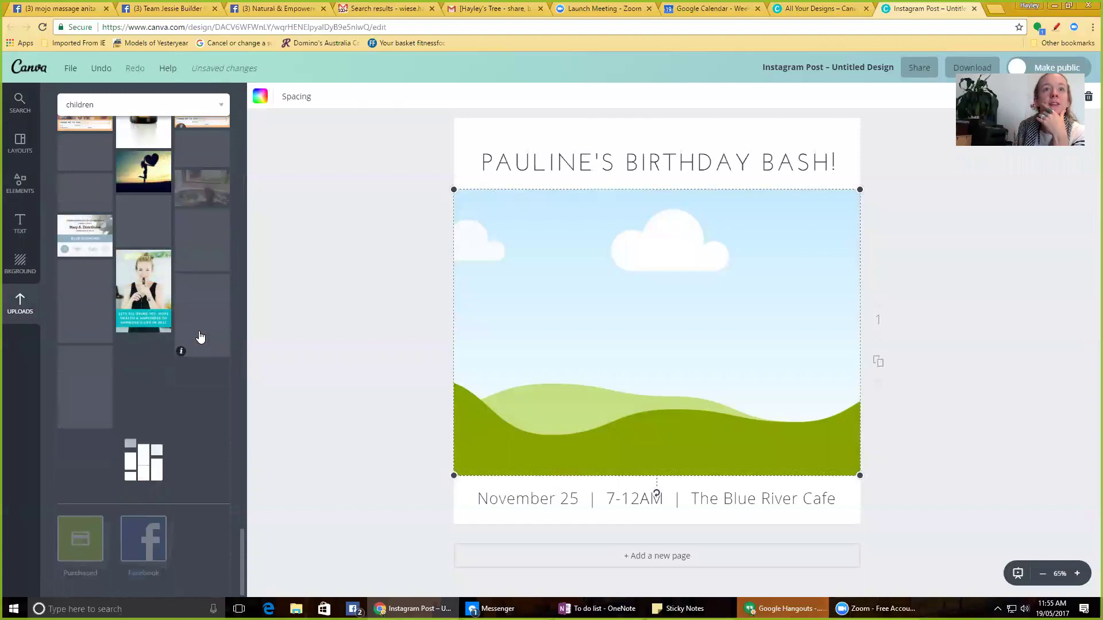
pyautogui.scroll(8, 200, 336)
pyautogui.scroll(5, 200, 337)
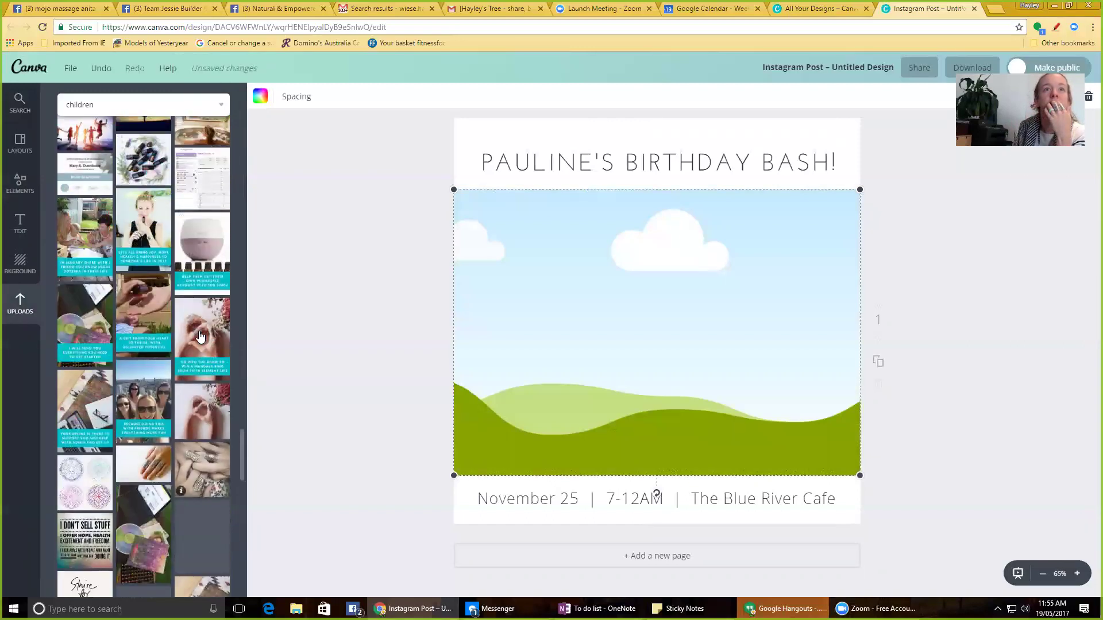
pyautogui.scroll(-10, 200, 336)
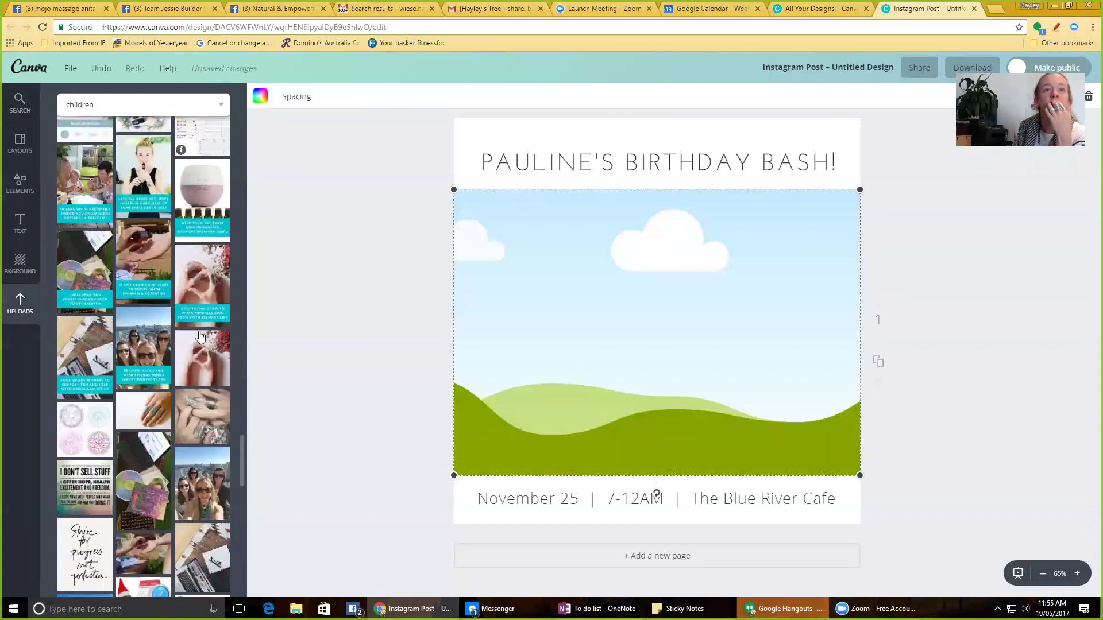
pyautogui.scroll(-7, 200, 336)
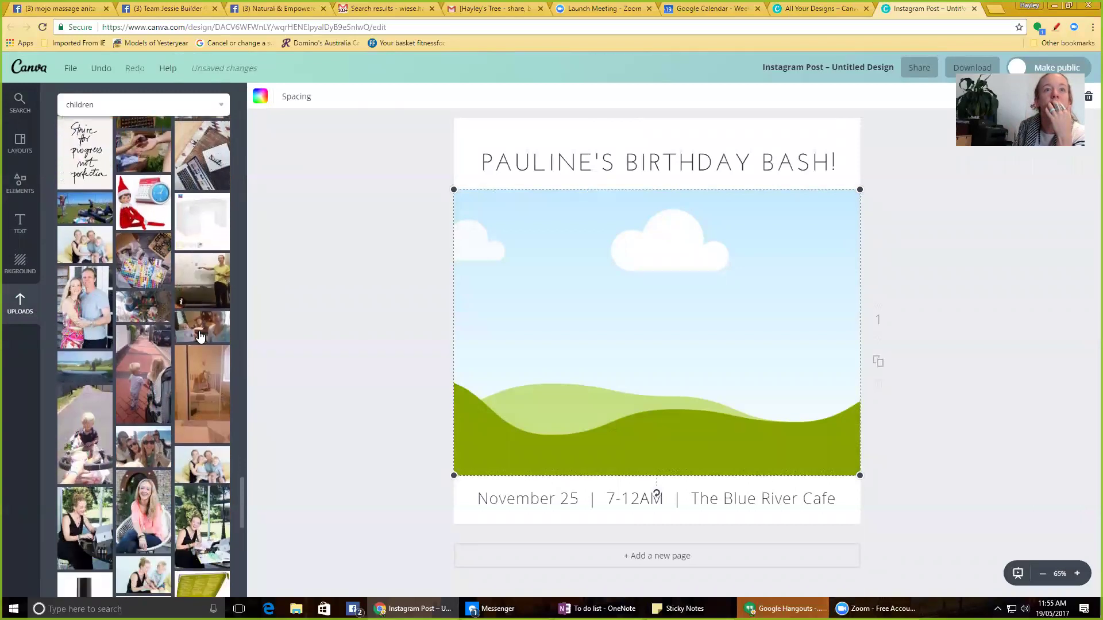
pyautogui.scroll(-10, 200, 337)
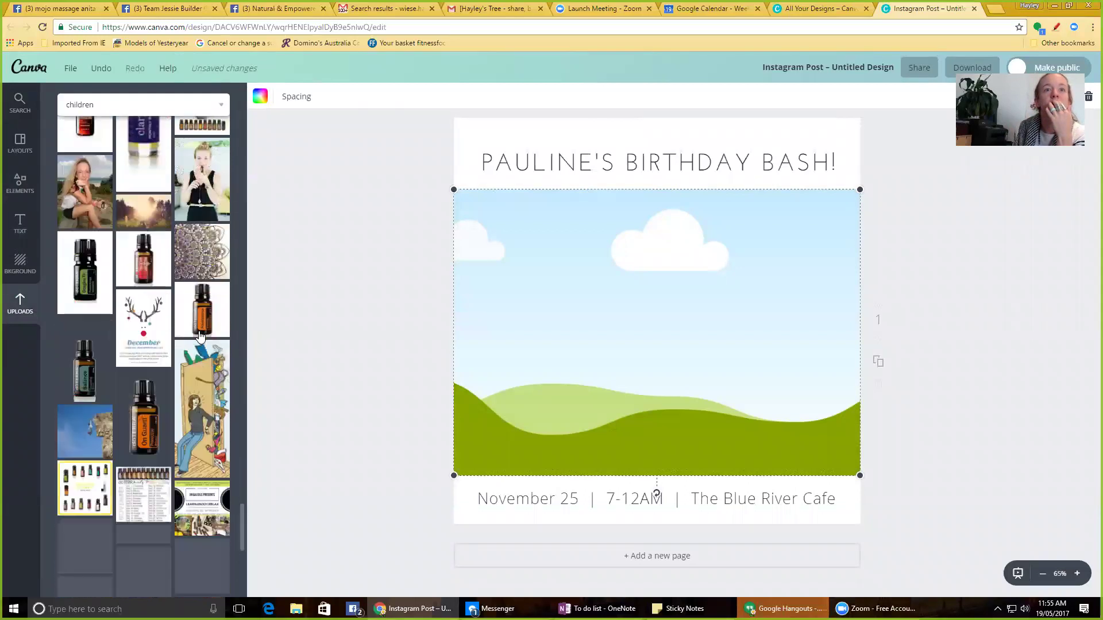
pyautogui.scroll(-10, 200, 337)
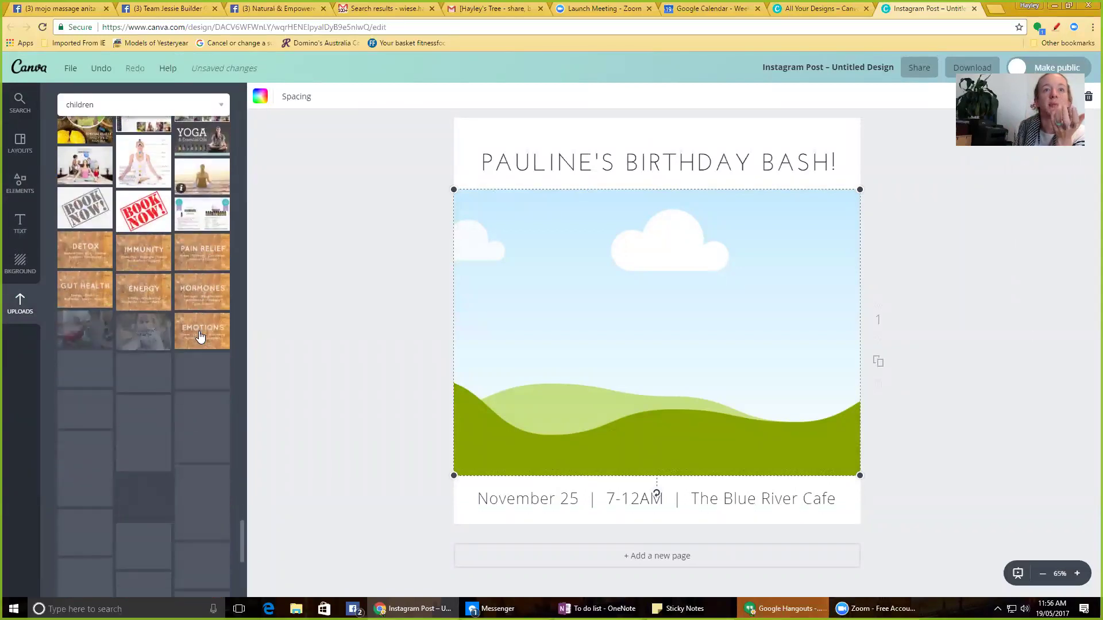
pyautogui.scroll(-2, 199, 331)
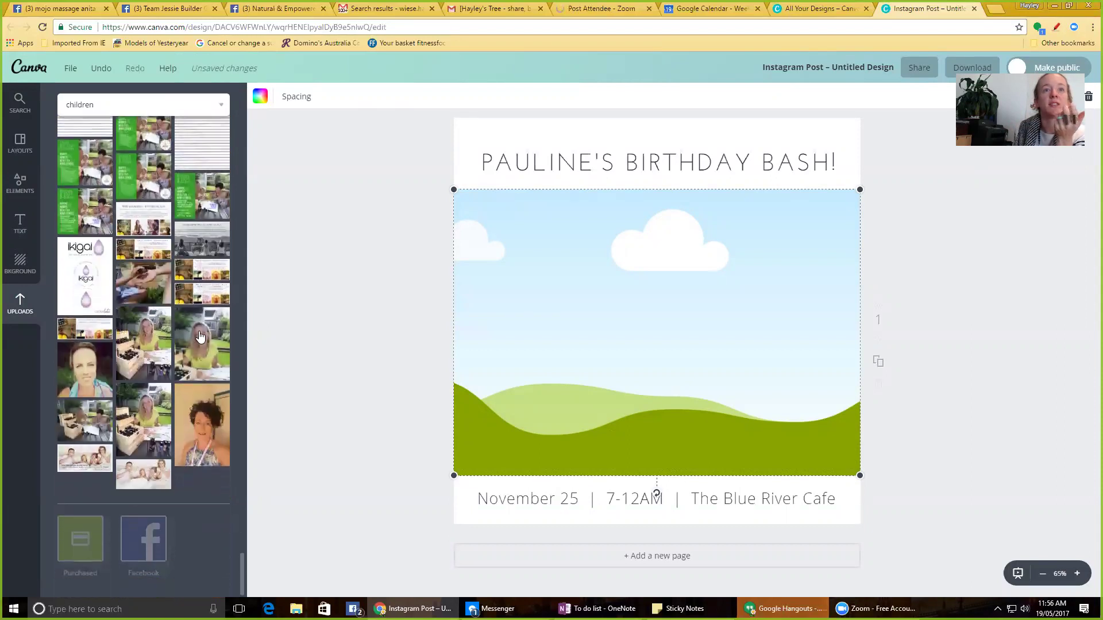
pyautogui.moveTo(113, 381); pyautogui.dragTo(517, 344)
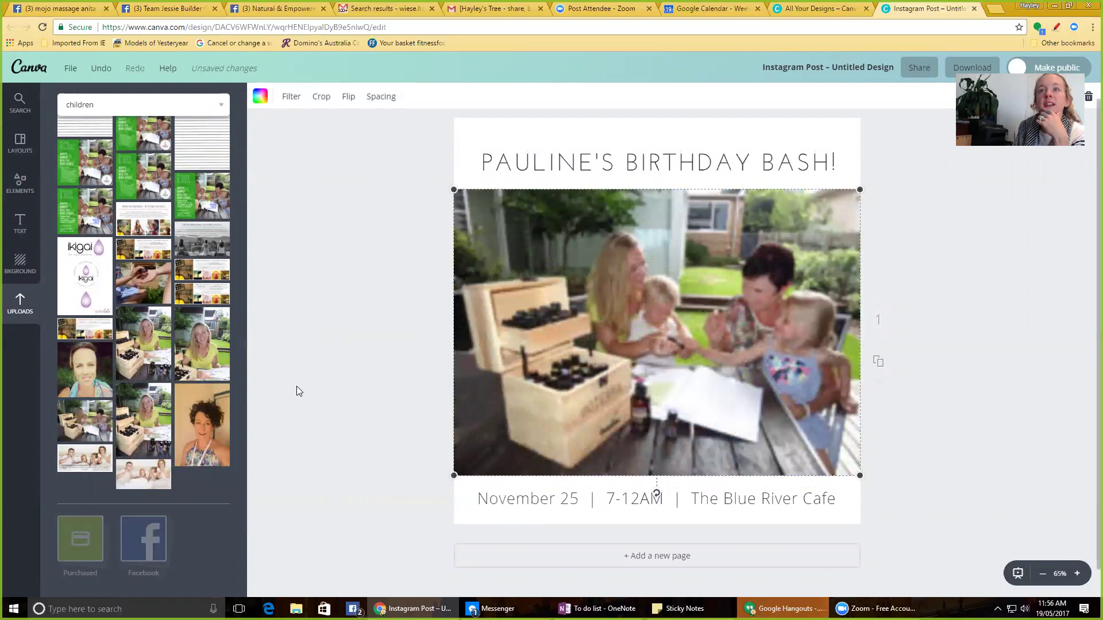
# - Replace the heading above the photo with "ESSENTIAL OIL WORKSHOP"
pyautogui.click(593, 163)
pyautogui.write('A')
pyautogui.hotkey('ctrl', 'a')
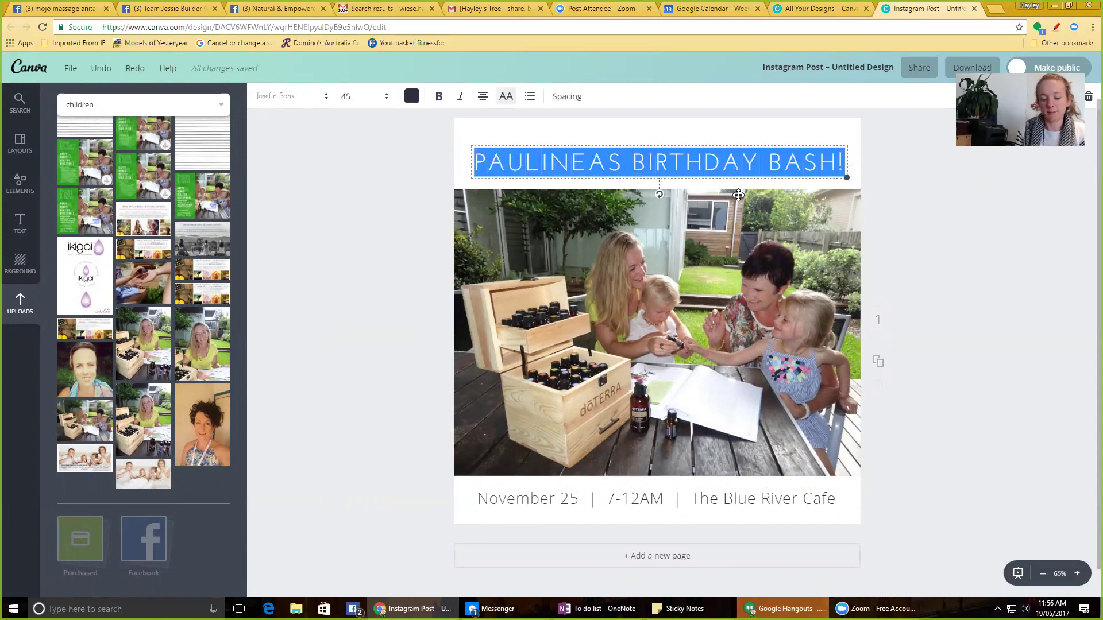
pyautogui.write('ESSENTIAL OIL WORKSHOP')
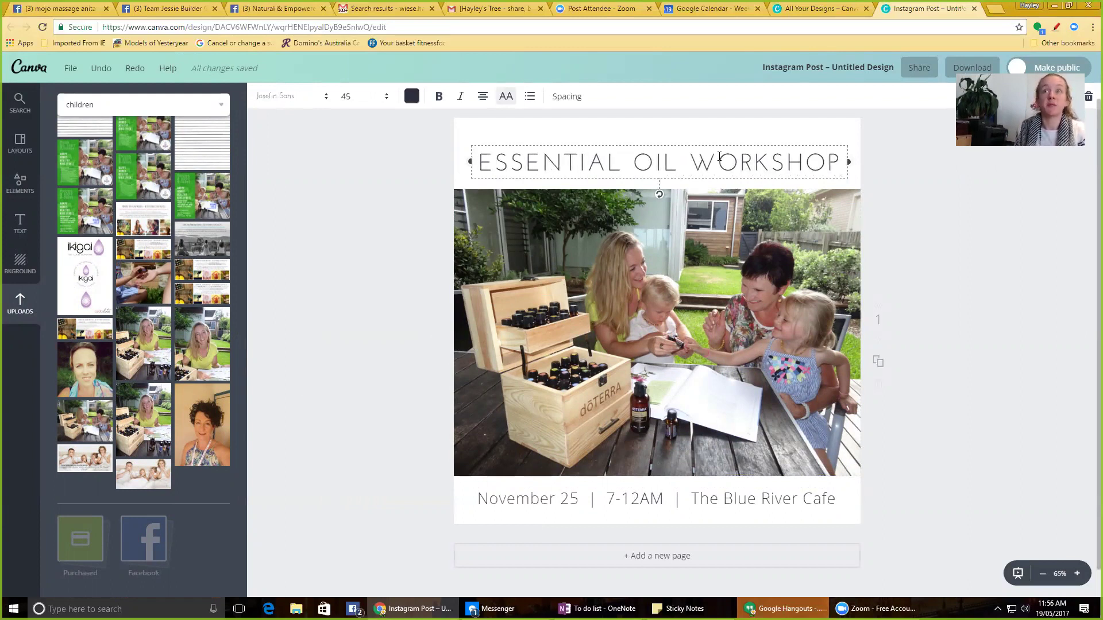
pyautogui.click(899, 193)
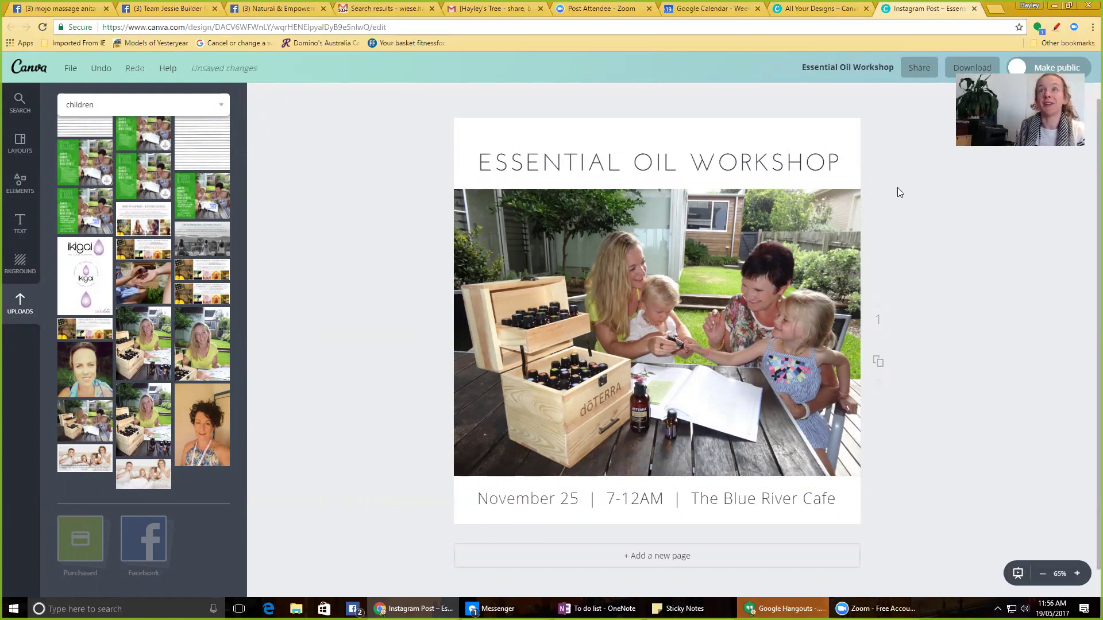
# - Change the font of the entire heading to Julius Sans One
pyautogui.click(706, 158)
pyautogui.hotkey('ctrl', 'a')
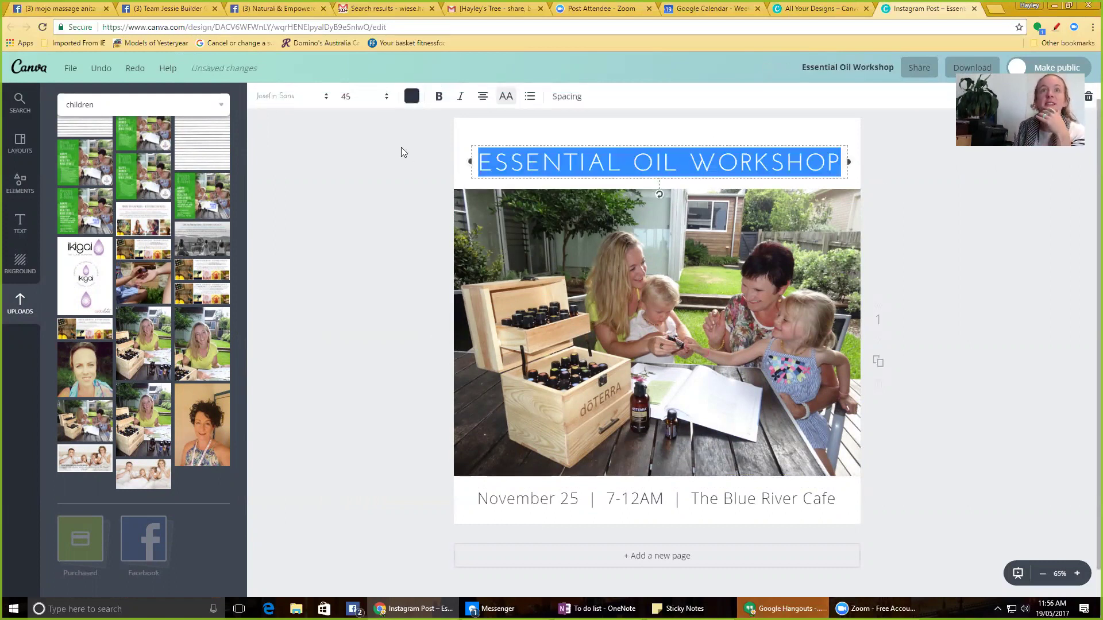
pyautogui.click(323, 98)
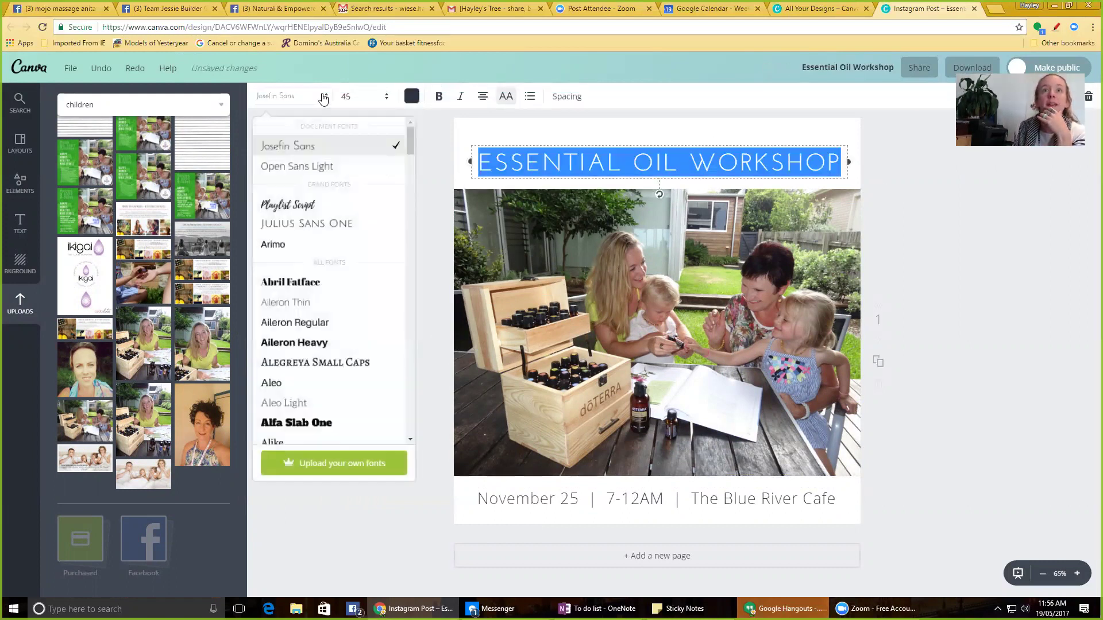
pyautogui.click(324, 224)
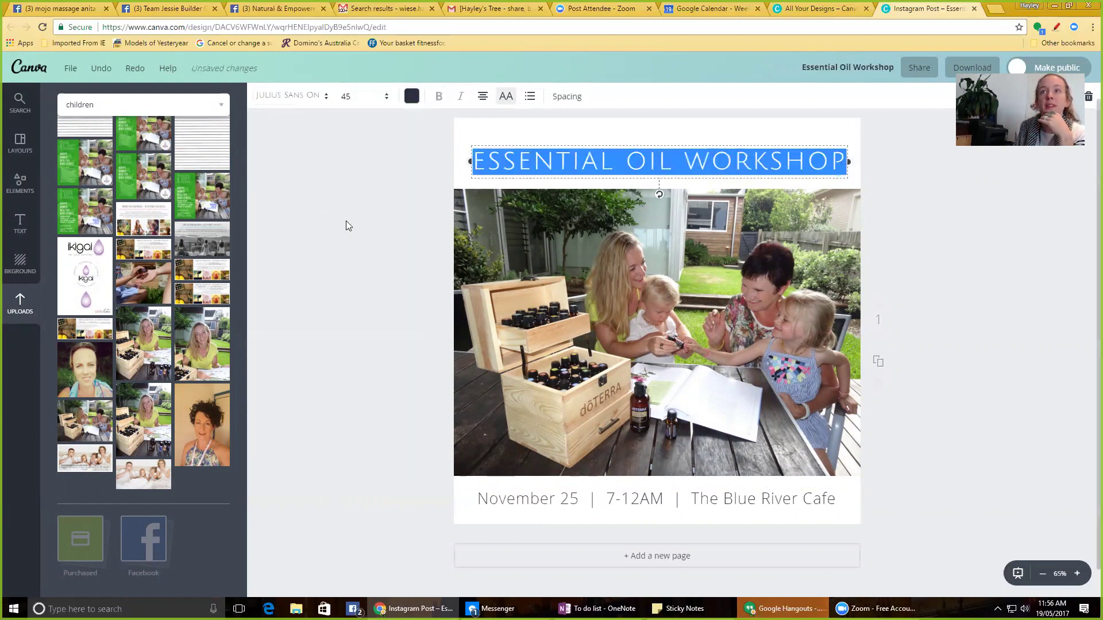
pyautogui.click(350, 220)
# - Change the date in the details line below the photo to "May 30"
pyautogui.click(524, 500)
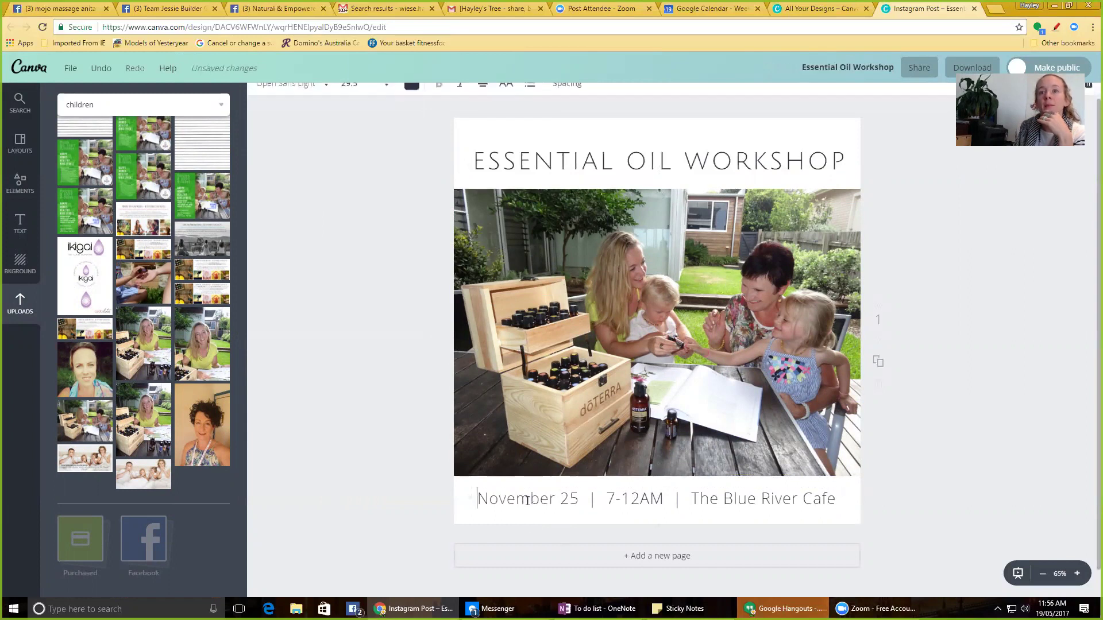
pyautogui.doubleClick(524, 500)
pyautogui.write('May')
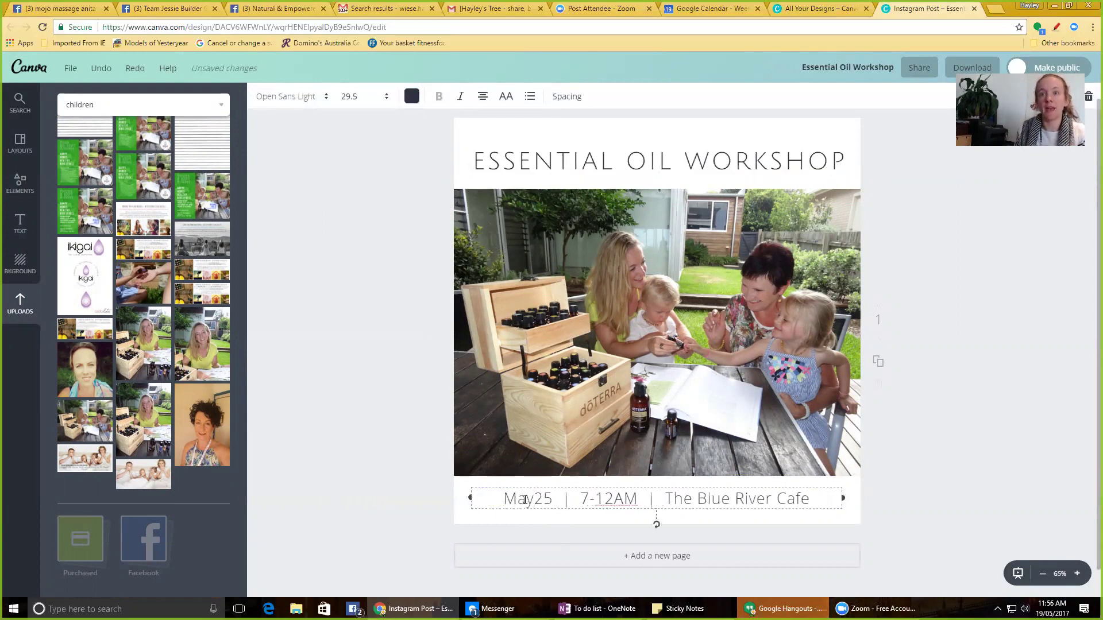
pyautogui.doubleClick(543, 499)
pyautogui.write('30')
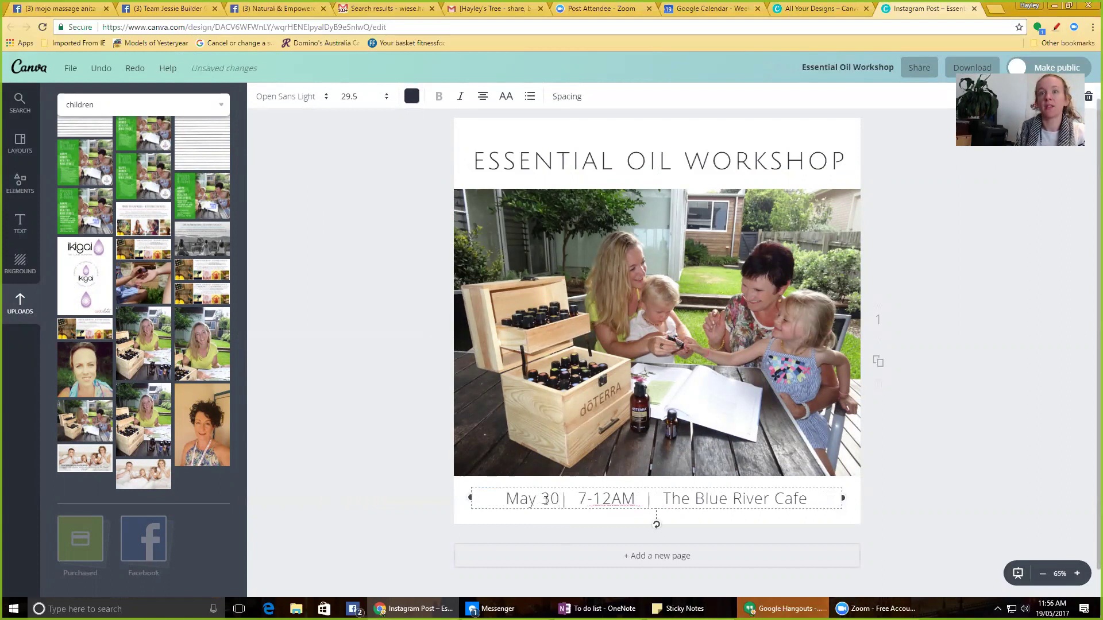
# - Set the time in the details line to "10AM" and the venue to "My Home"
pyautogui.moveTo(582, 499); pyautogui.dragTo(615, 498)
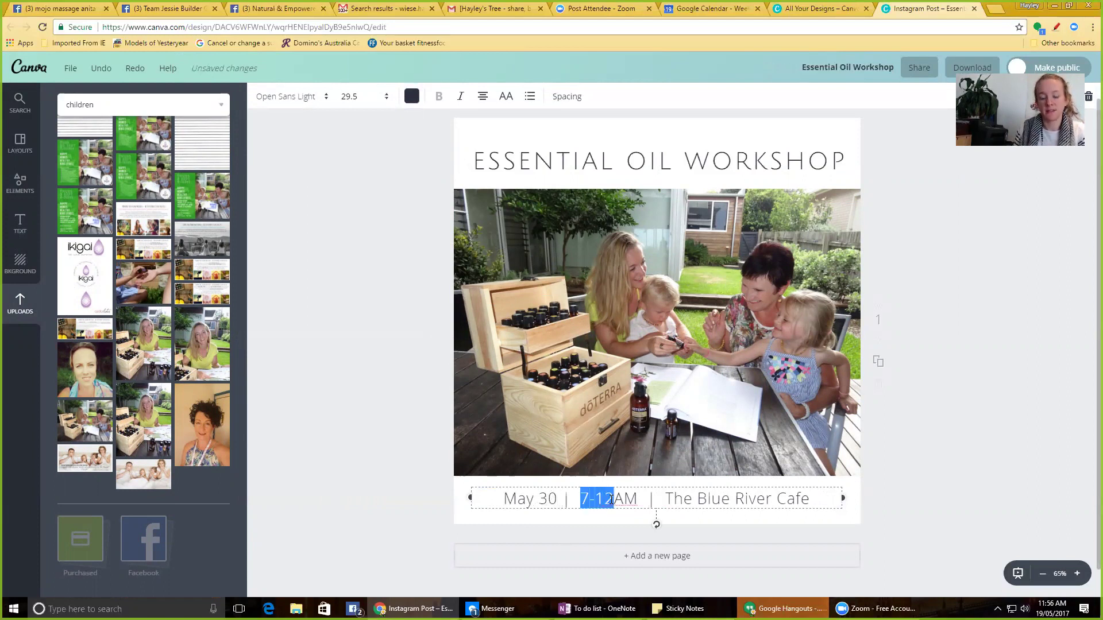
pyautogui.write('10')
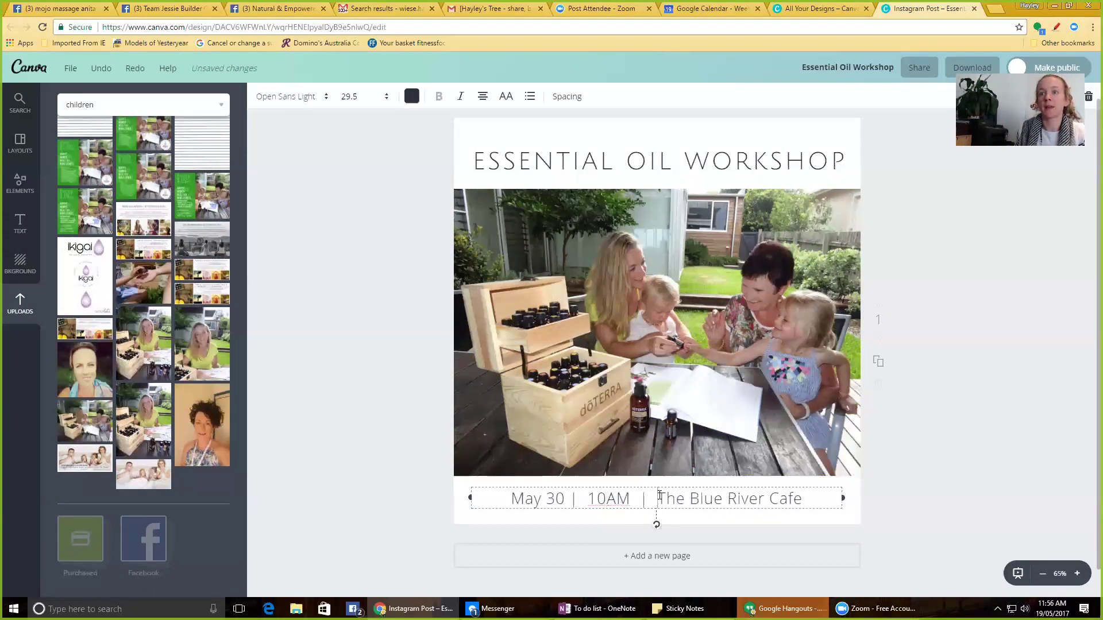
pyautogui.moveTo(658, 498); pyautogui.dragTo(788, 498)
pyautogui.write('My Home')
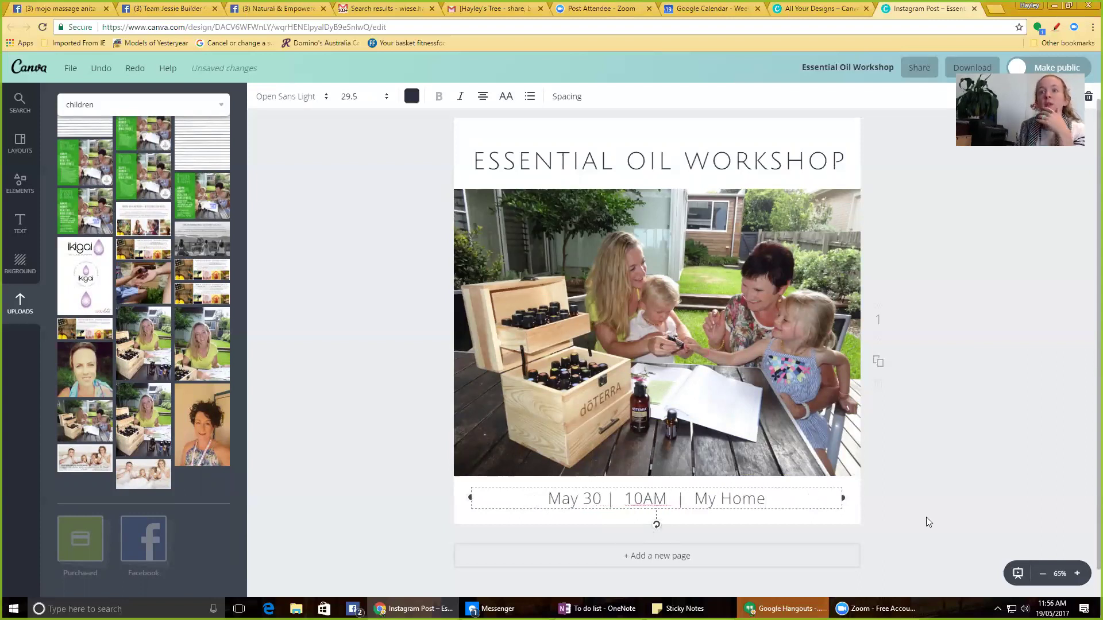
pyautogui.click(886, 515)
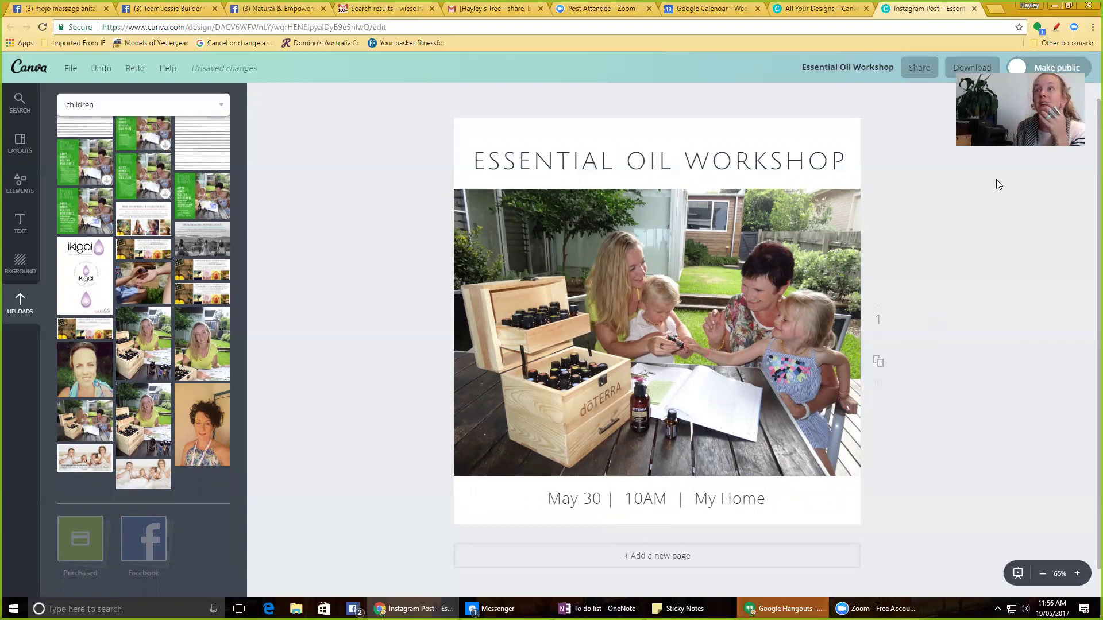
# - Download the finished design as a JPG, check the downloaded image, and close it
pyautogui.click(973, 63)
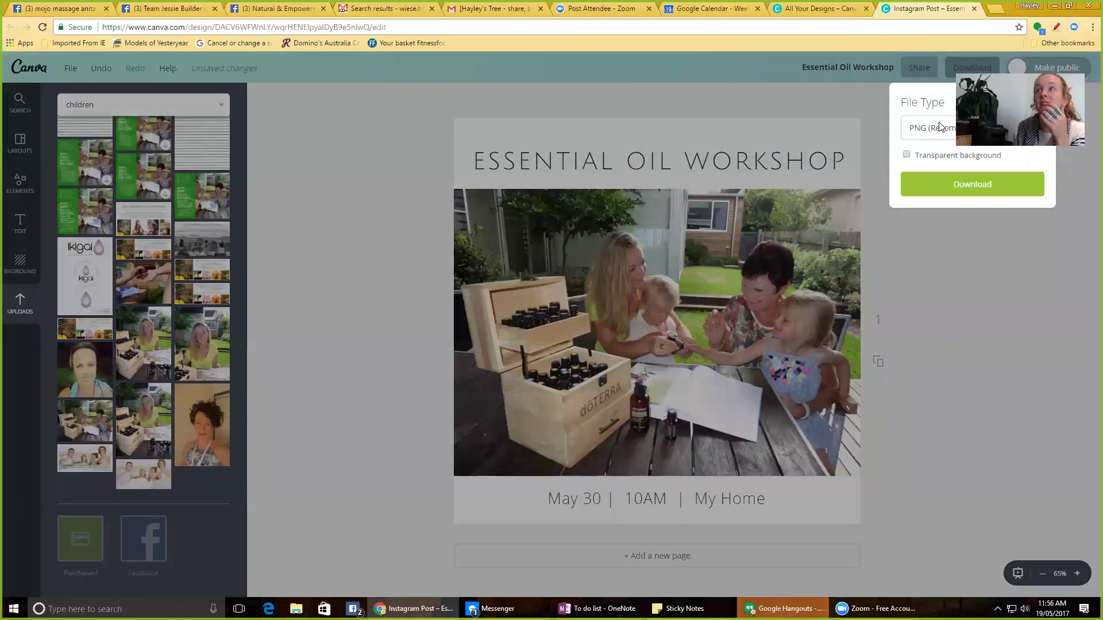
pyautogui.click(938, 128)
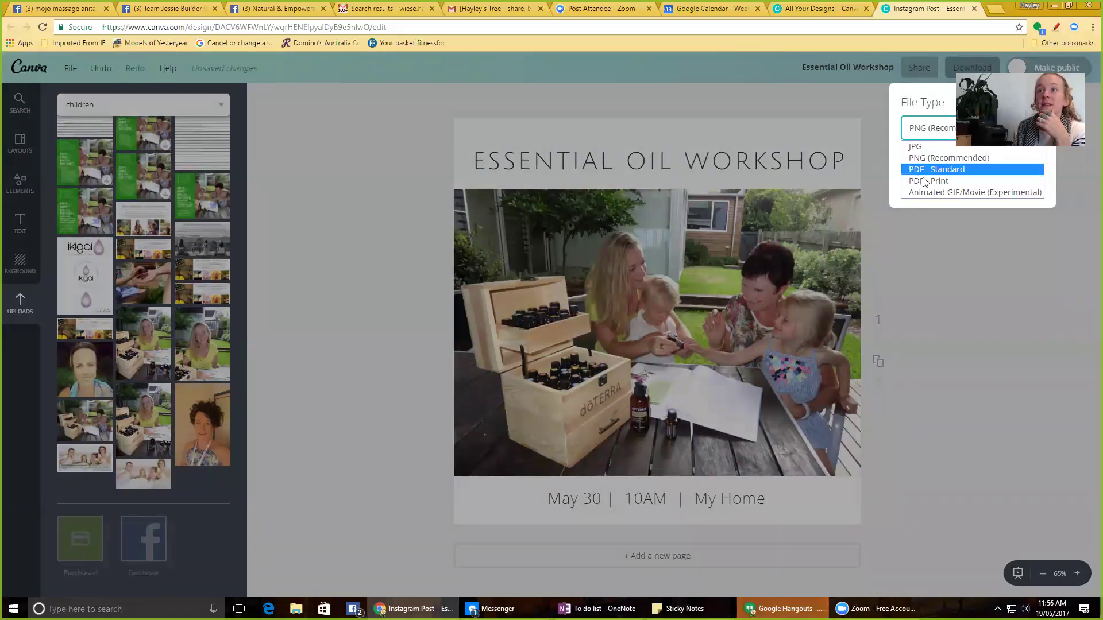
pyautogui.click(929, 148)
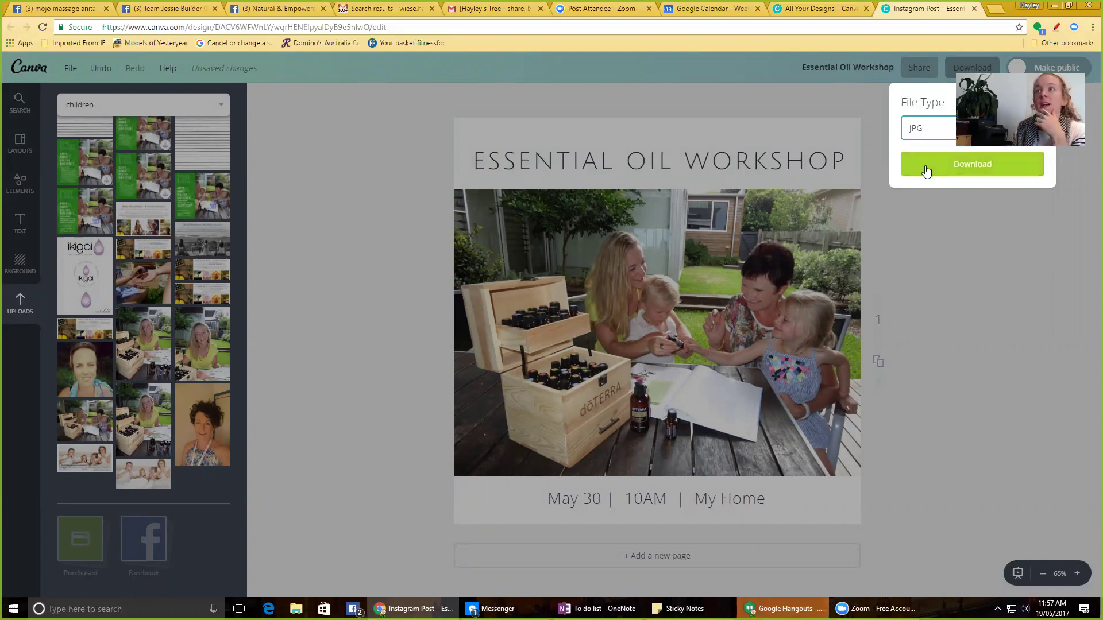
pyautogui.click(926, 167)
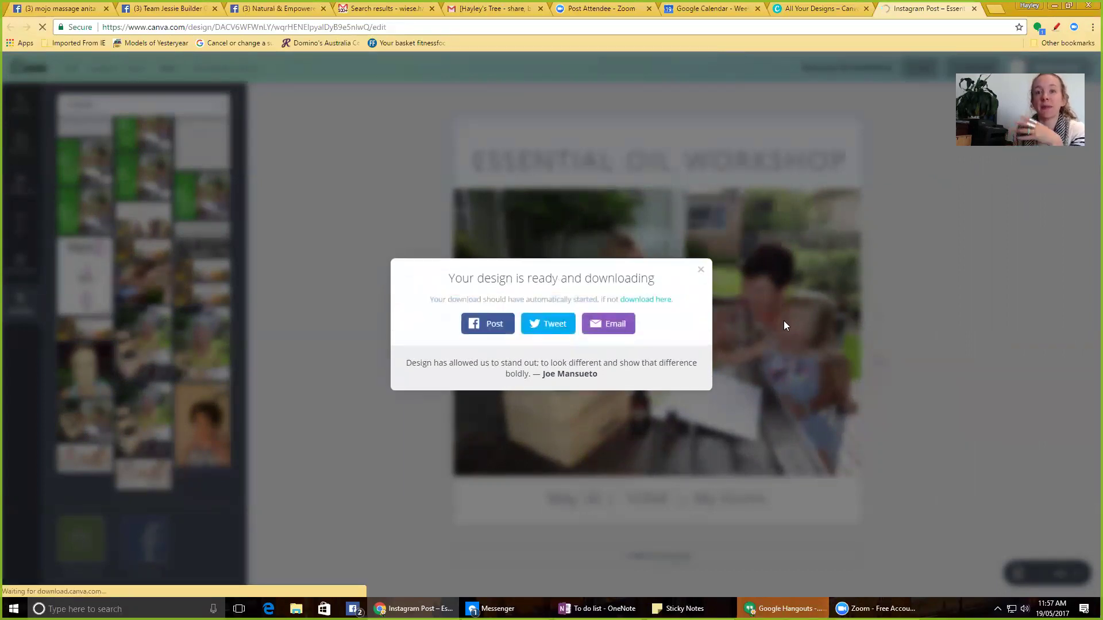
pyautogui.click(702, 274)
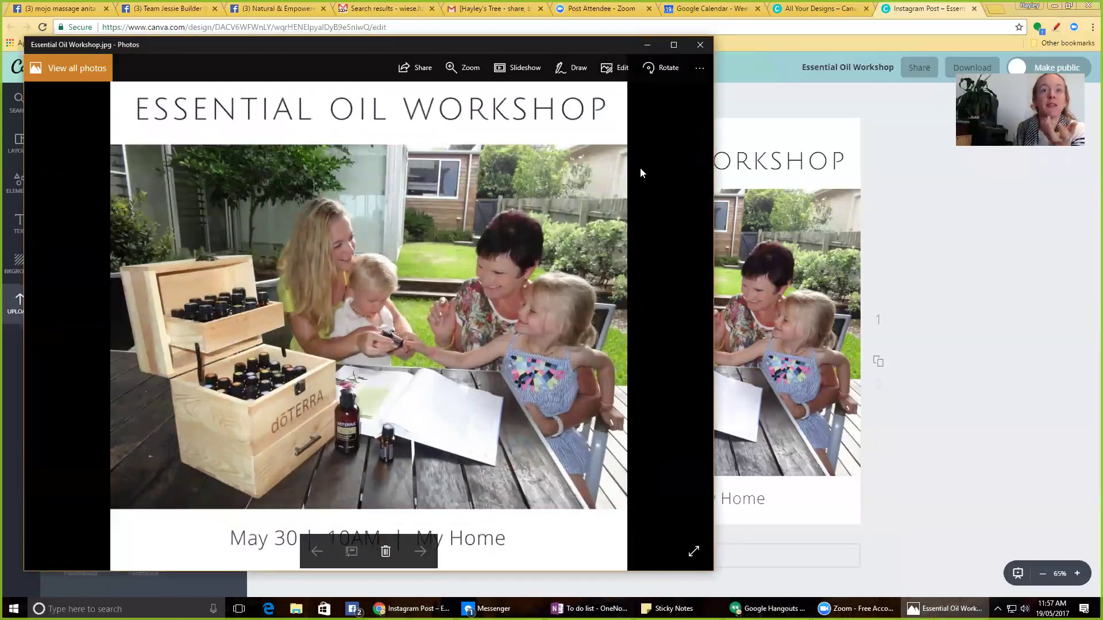
pyautogui.click(700, 44)
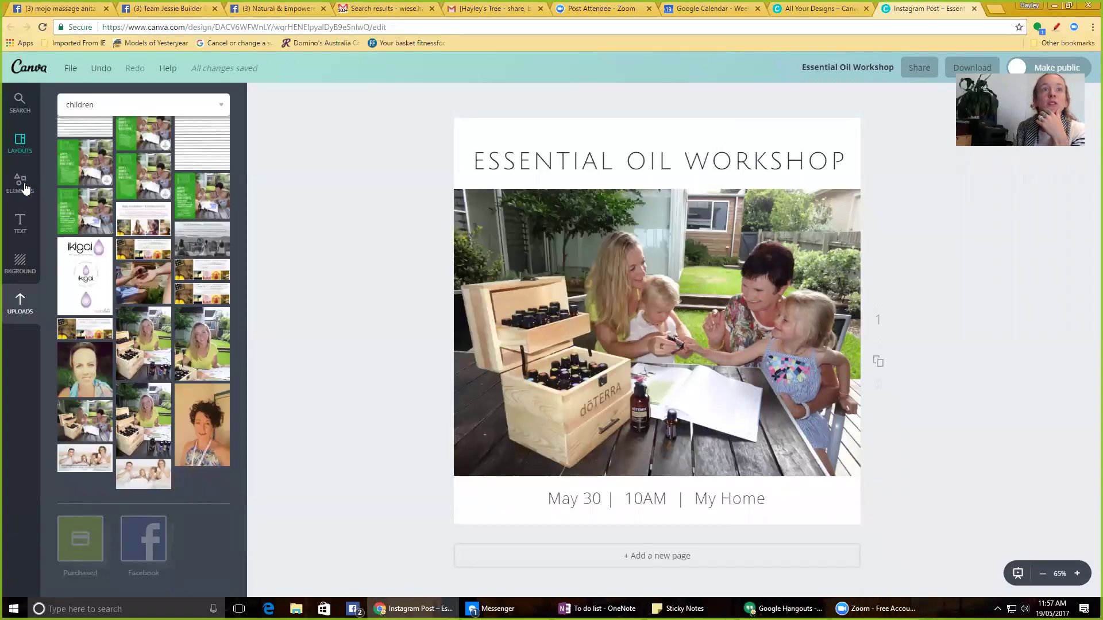
# - Return to the designs overview and browse the full list of design types available for a new design
pyautogui.click(33, 69)
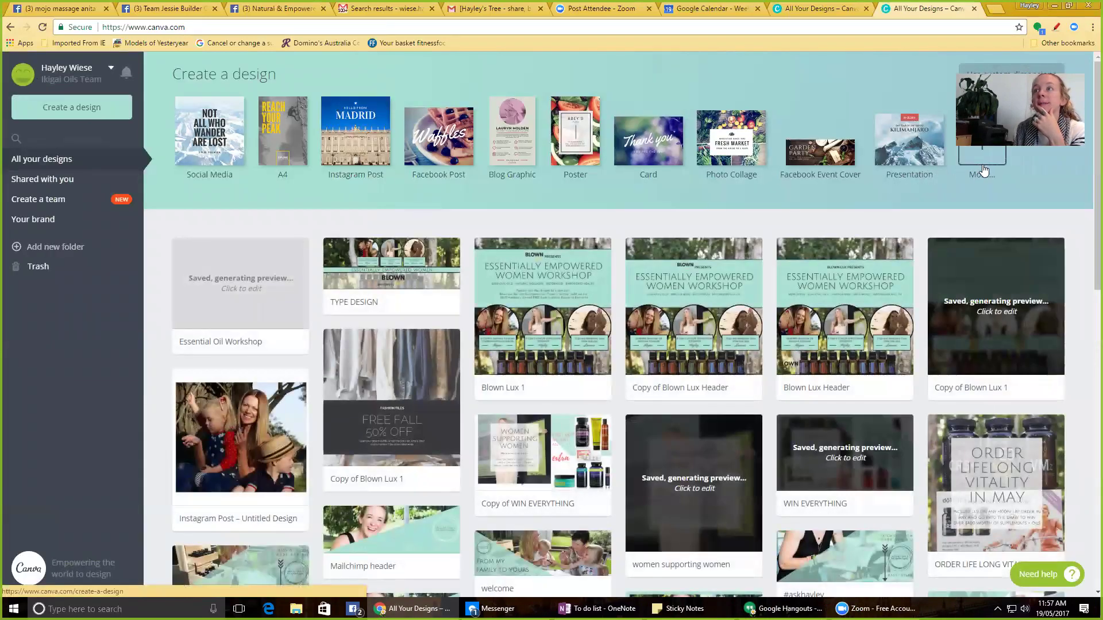
pyautogui.click(982, 166)
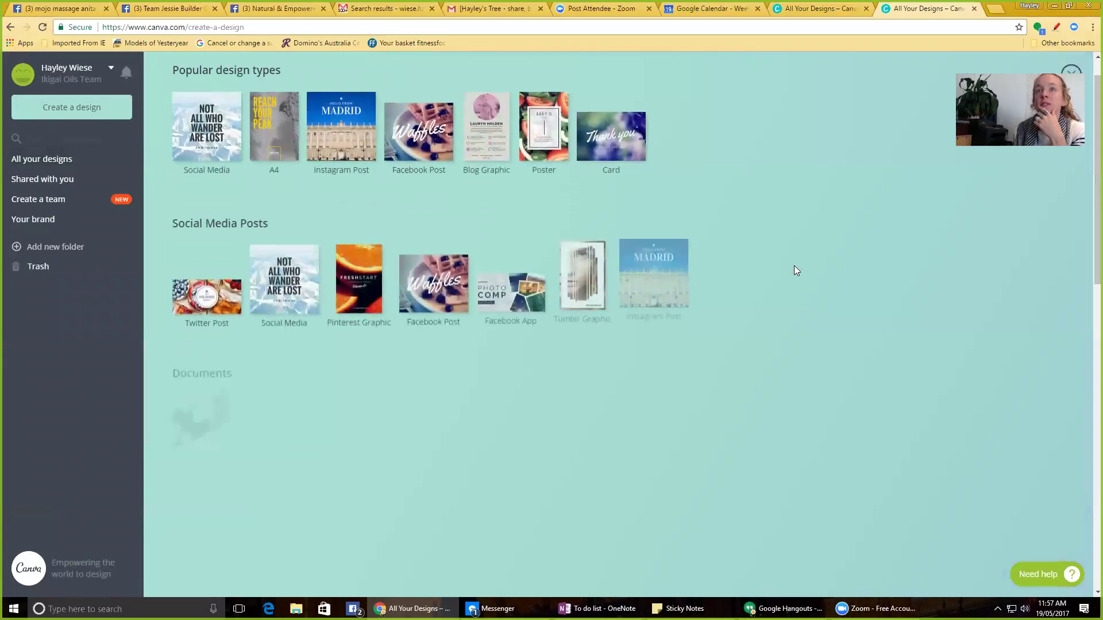
pyautogui.scroll(-3, 794, 271)
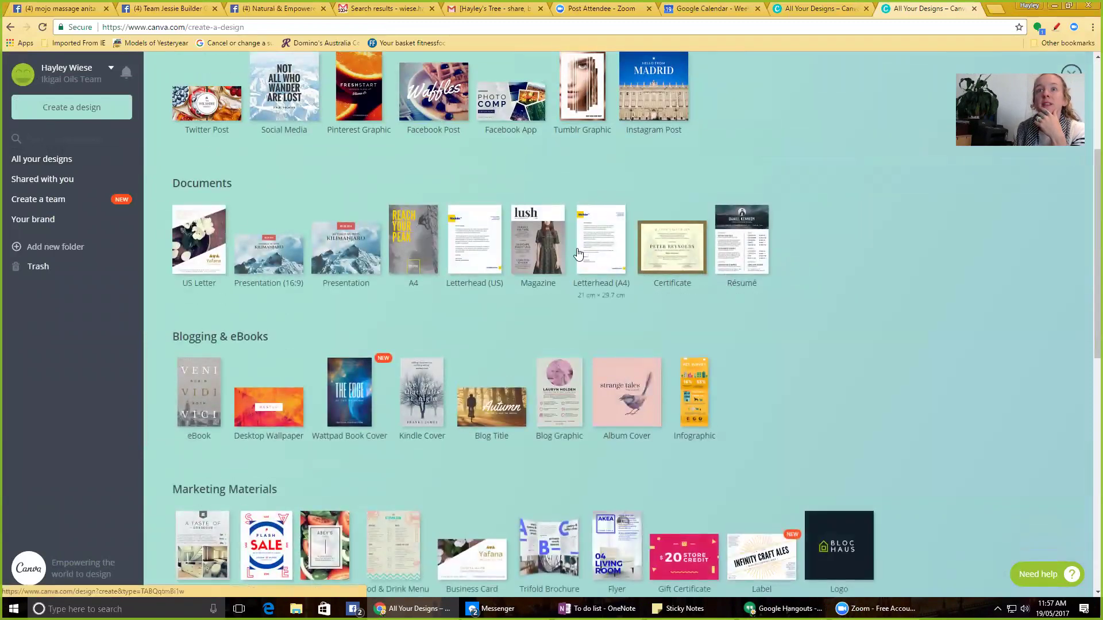
# - Create a new A4 design and apply the blue-headed "My Weekly Planner" layout to the page
pyautogui.click(426, 253)
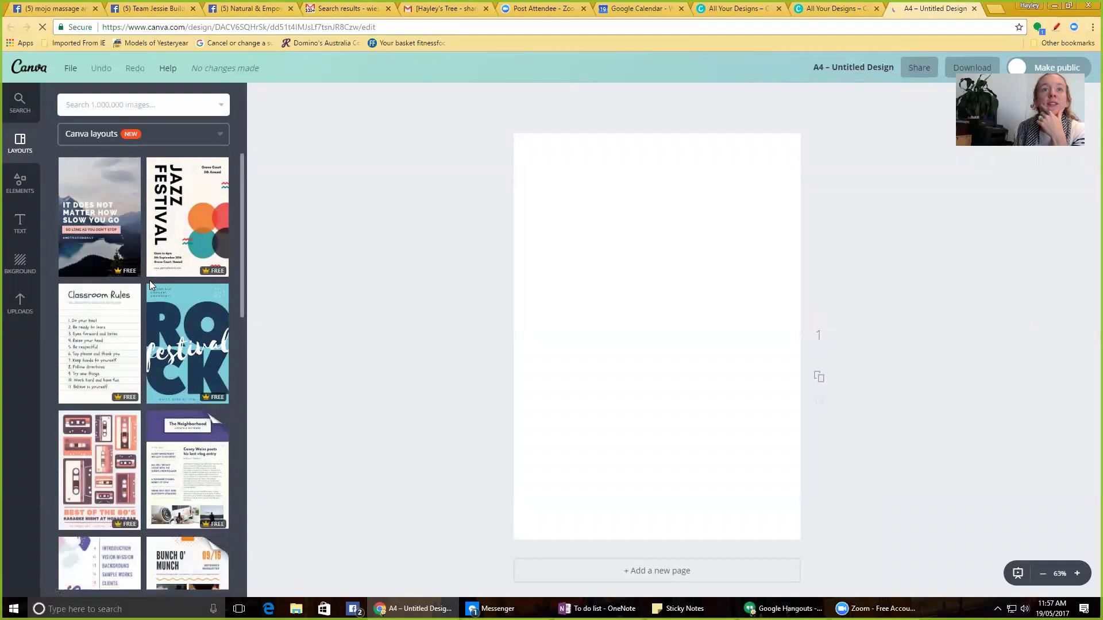
pyautogui.scroll(-10, 149, 280)
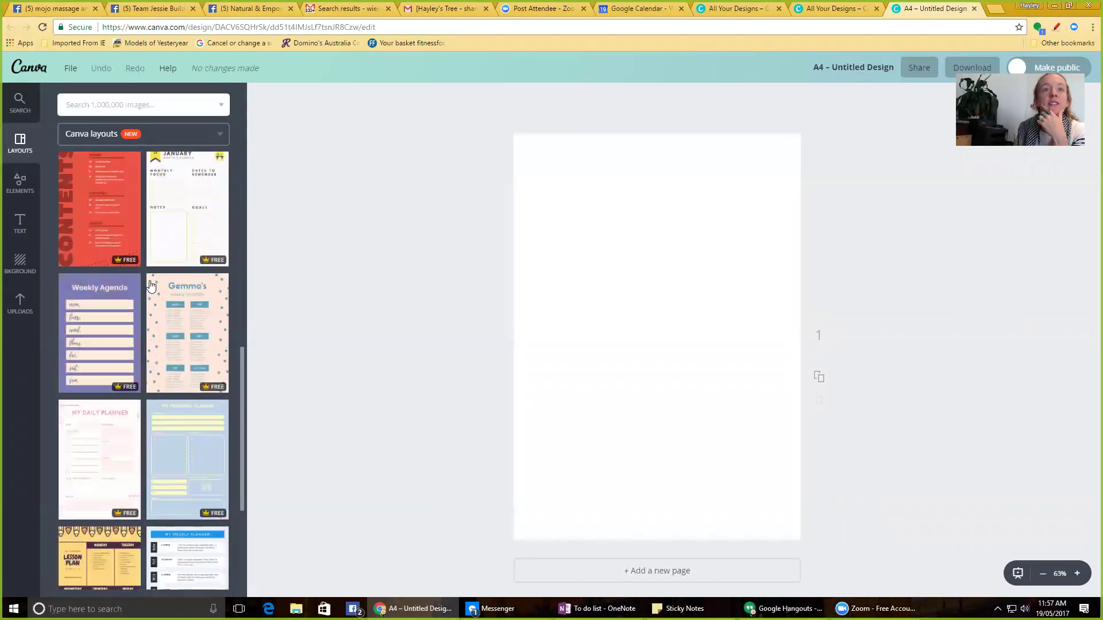
pyautogui.scroll(-1, 150, 285)
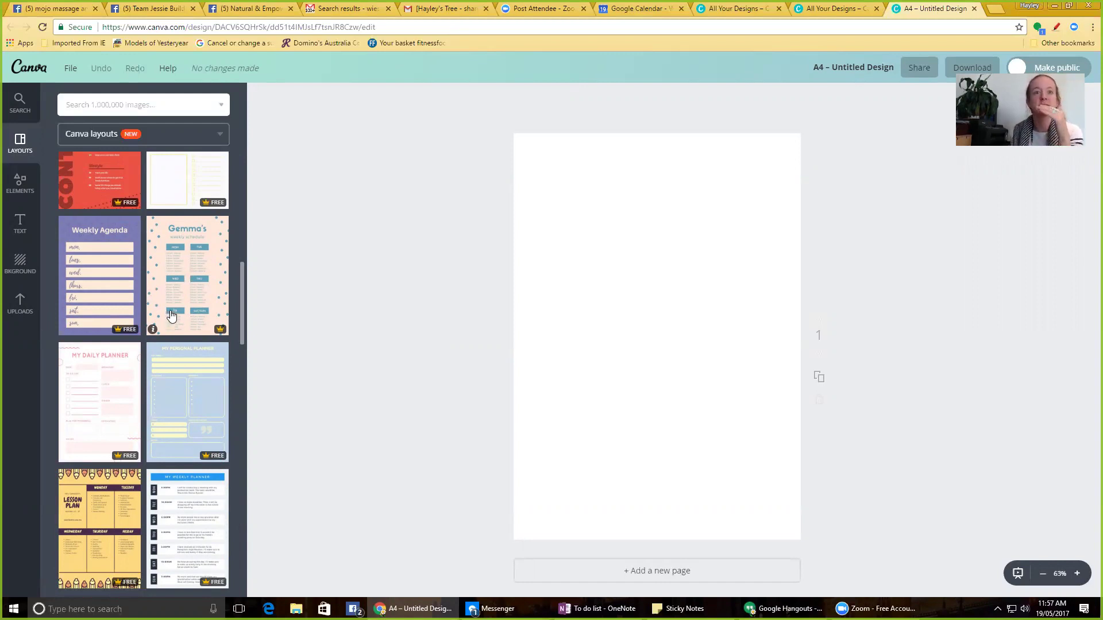
pyautogui.scroll(-1, 171, 315)
pyautogui.click(192, 455)
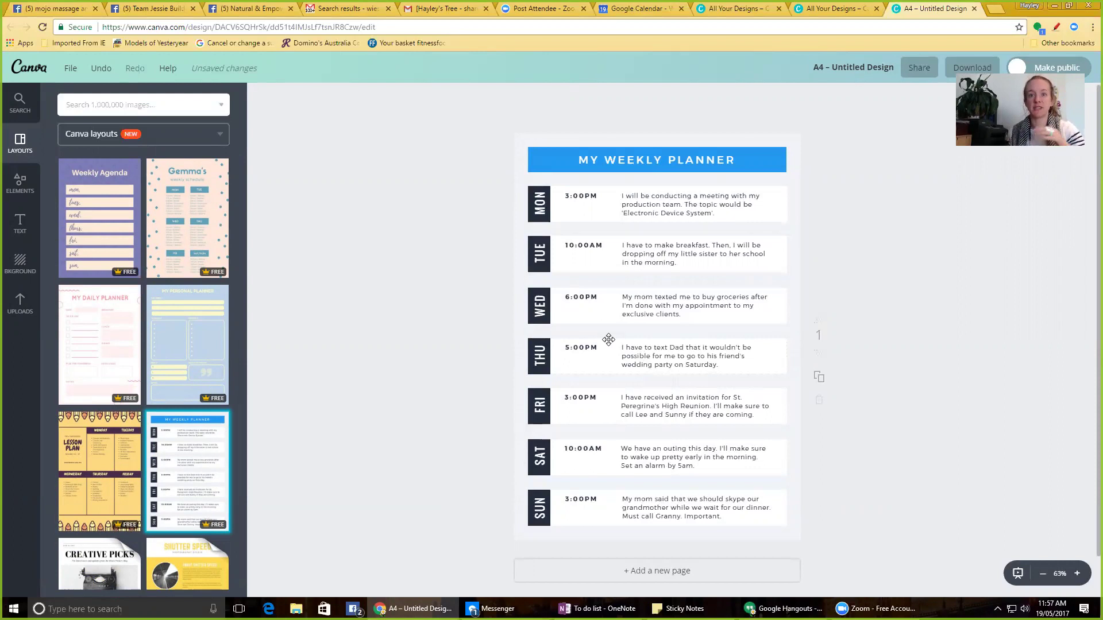
# - Relabel the planner's MON and TUE tags as "SA" and the WED and THU tags as "VIC"
pyautogui.doubleClick(538, 201)
pyautogui.write('SA')
pyautogui.doubleClick(545, 254)
pyautogui.write('SA')
pyautogui.doubleClick(540, 306)
pyautogui.write('SA')
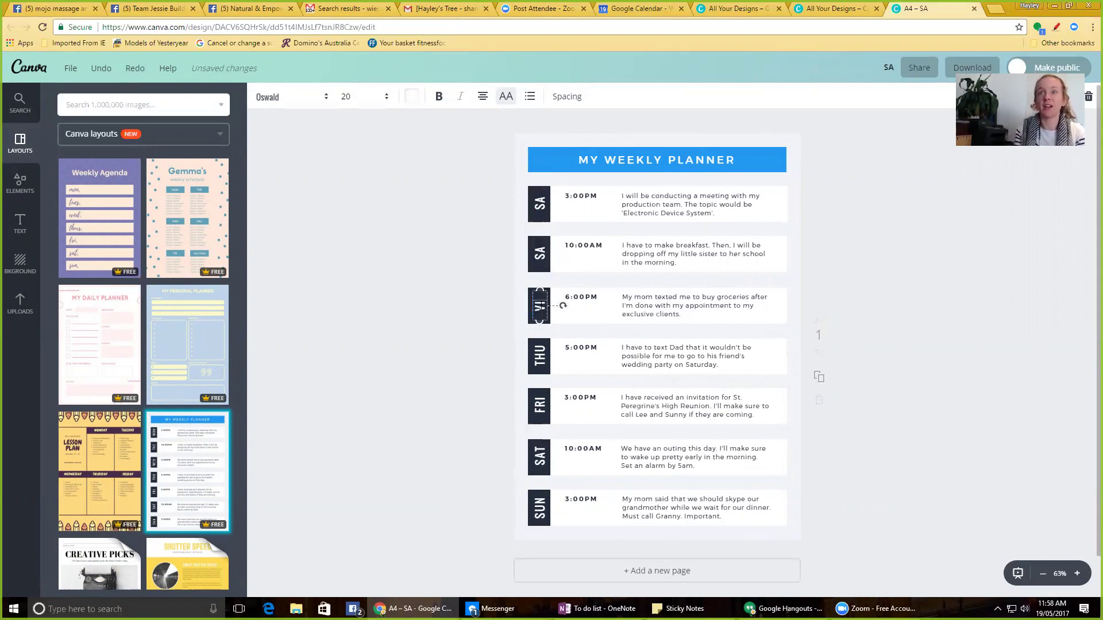
pyautogui.doubleClick(538, 353)
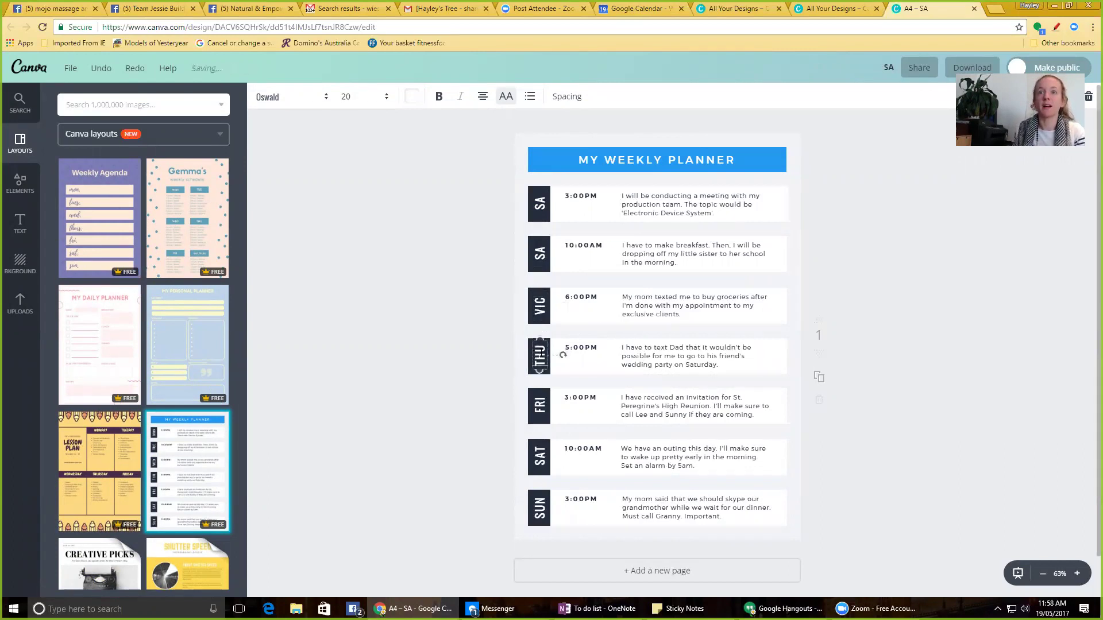
pyautogui.write('VIC')
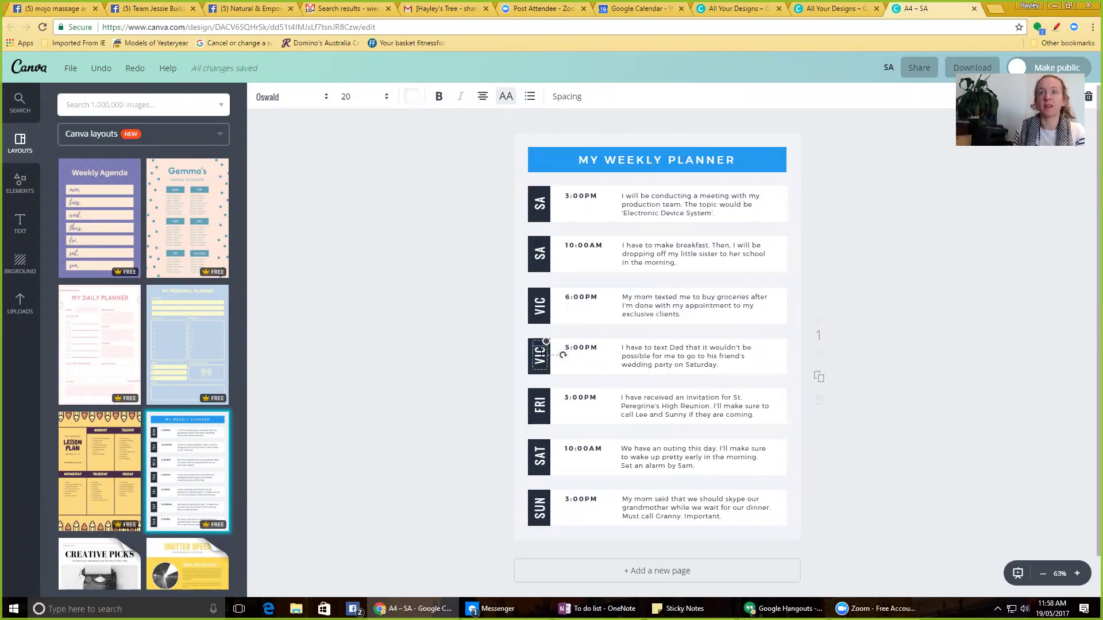
# - Relabel the planner's FRI tag as "ACT" and the SAT and SUN tags as "NSW"
pyautogui.doubleClick(539, 402)
pyautogui.write('NSW')
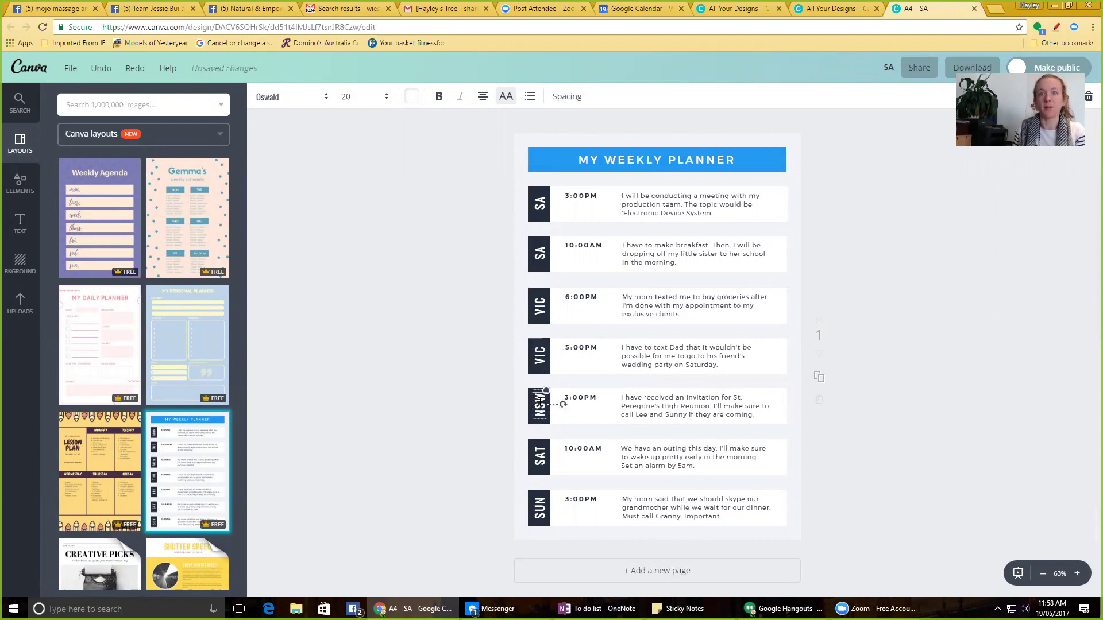
pyautogui.doubleClick(541, 458)
pyautogui.write('NSW')
pyautogui.doubleClick(537, 403)
pyautogui.write('ACT')
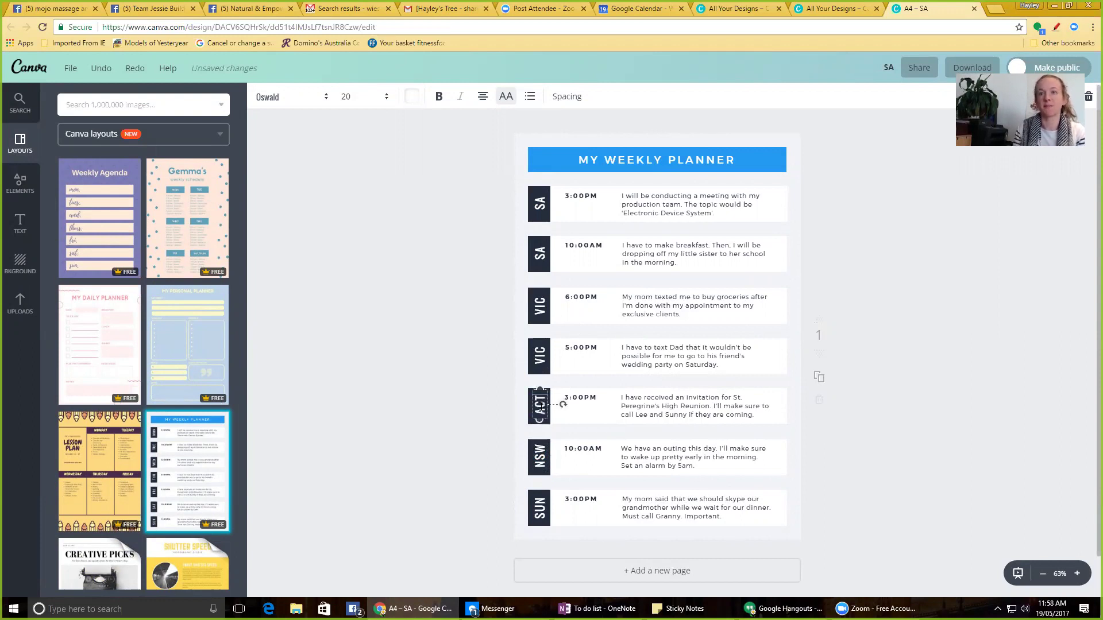
pyautogui.doubleClick(534, 501)
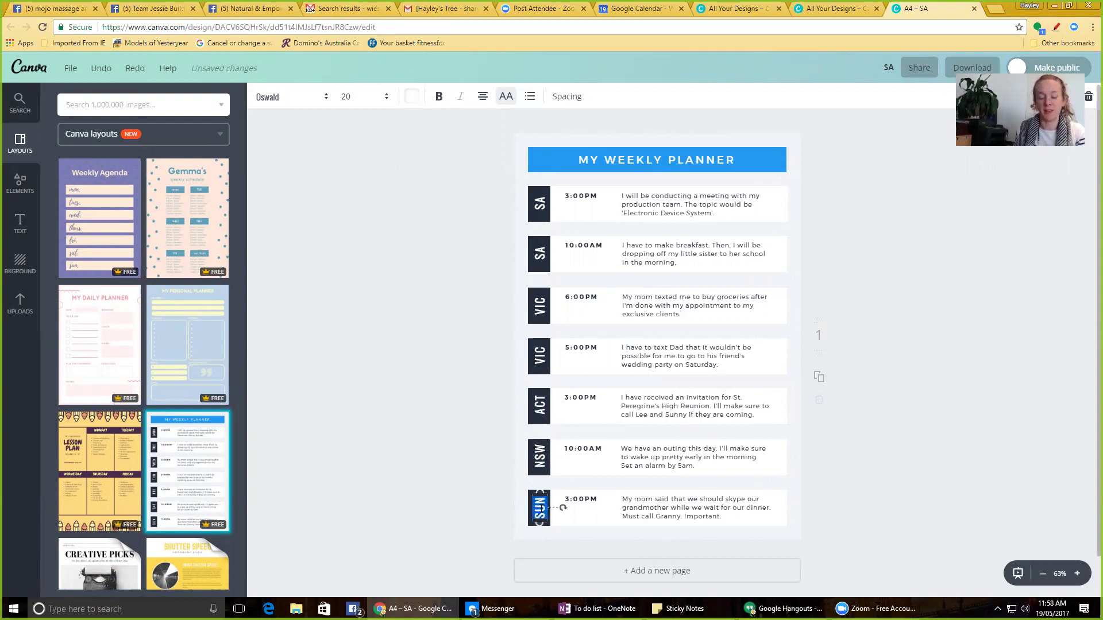
pyautogui.write('NSW')
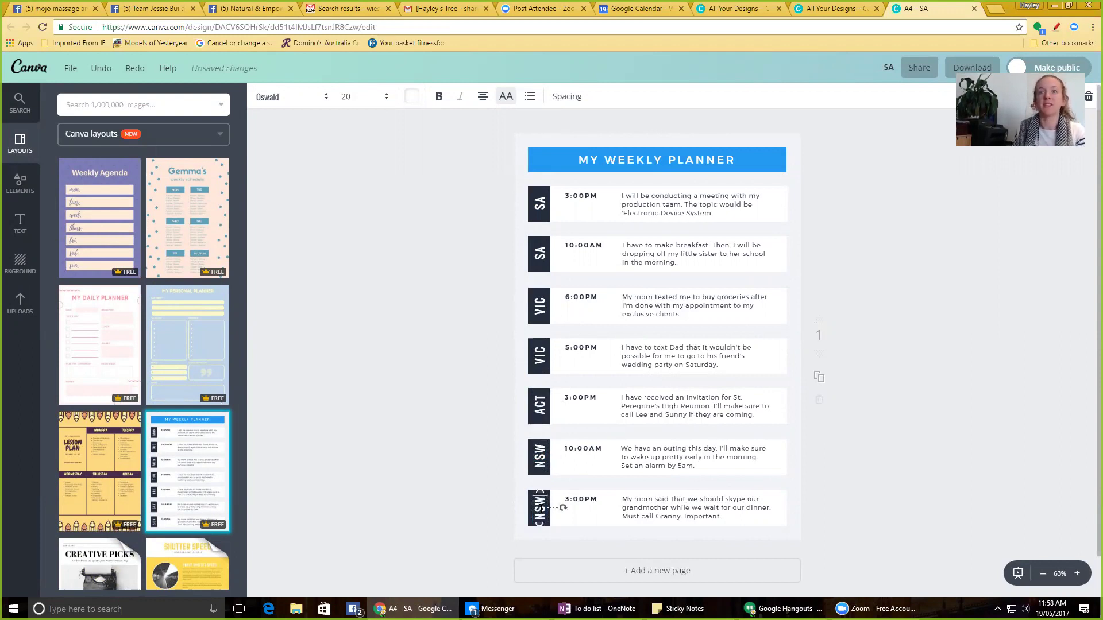
# - Try custom page background colours including f813d7 and 57f8d8, and apply the lighter mint brand colour to the background
pyautogui.click(586, 199)
pyautogui.click(647, 202)
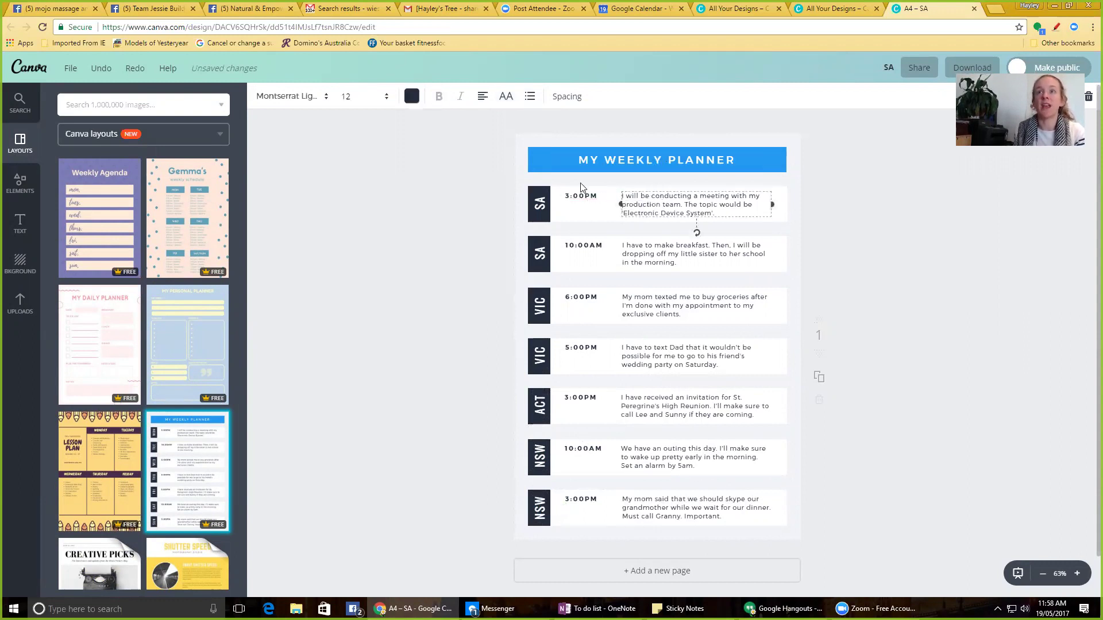
pyautogui.click(519, 159)
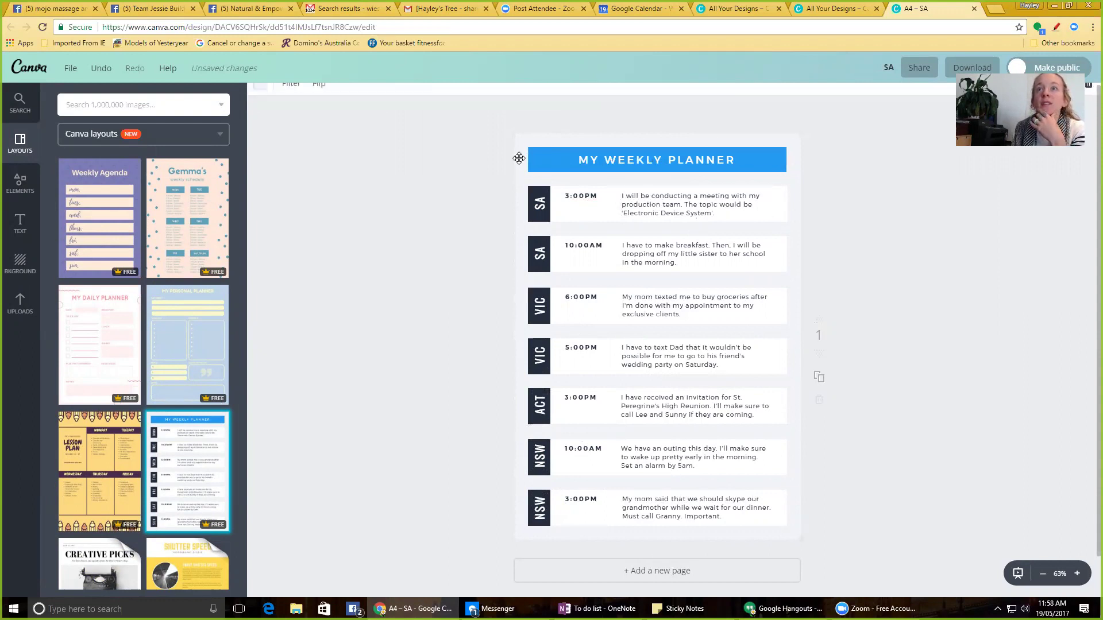
pyautogui.click(265, 97)
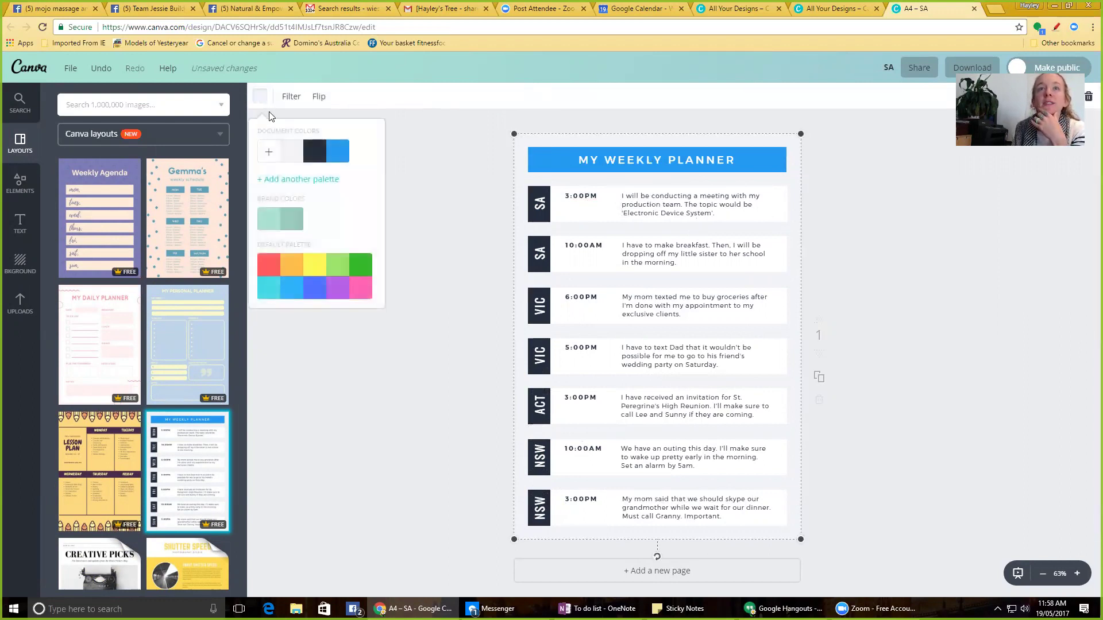
pyautogui.click(268, 152)
pyautogui.click(307, 198)
pyautogui.moveTo(335, 193); pyautogui.dragTo(364, 179)
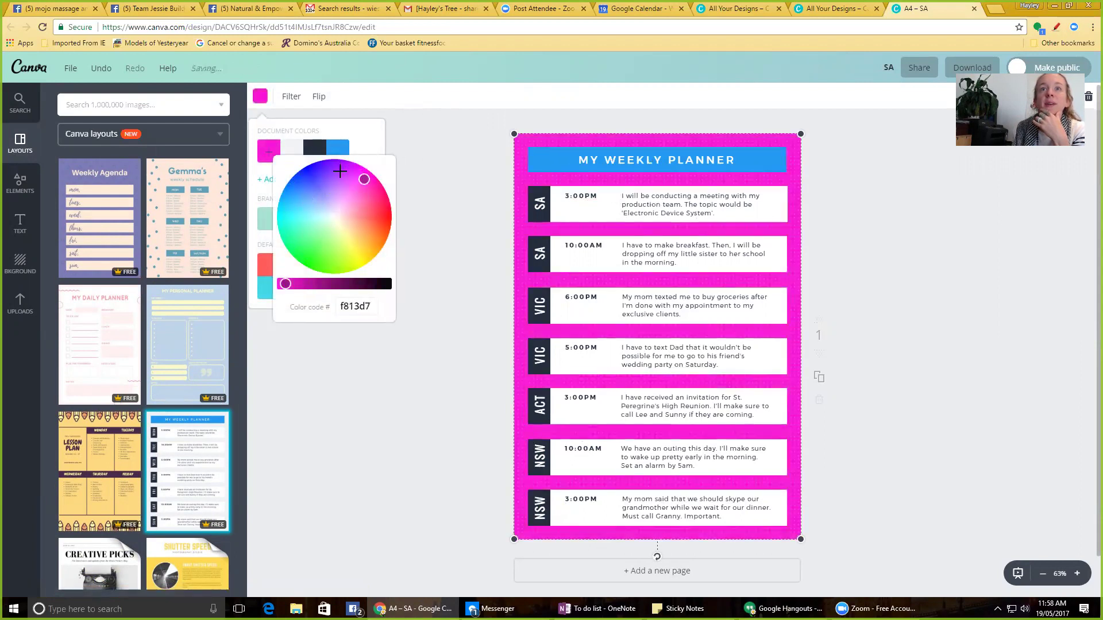
pyautogui.click(341, 197)
pyautogui.click(318, 229)
pyautogui.click(300, 224)
pyautogui.click(301, 223)
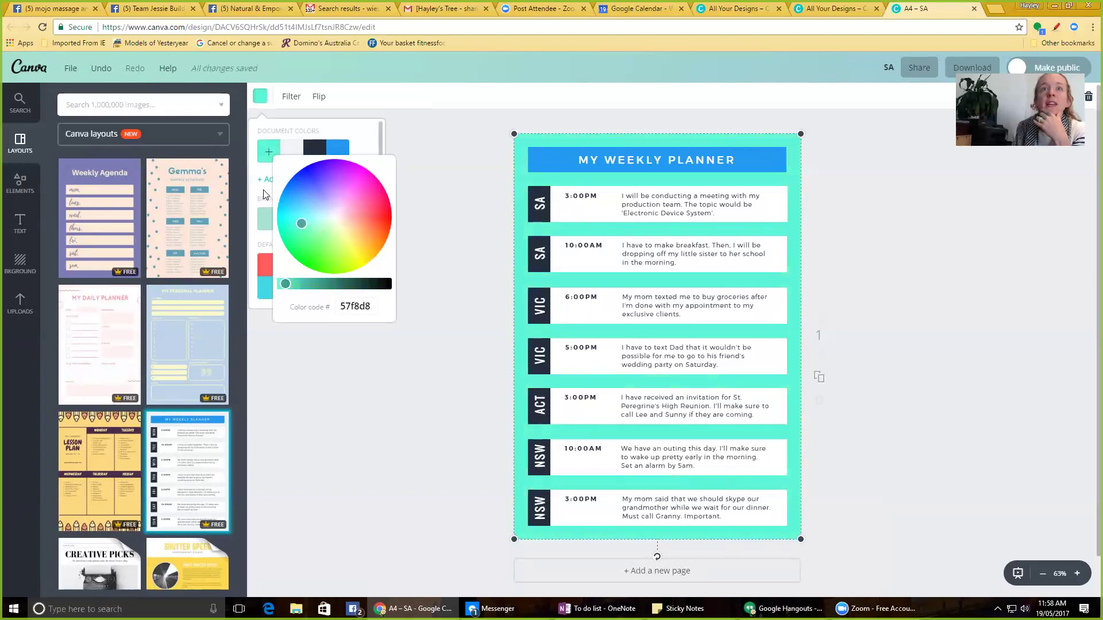
pyautogui.click(268, 220)
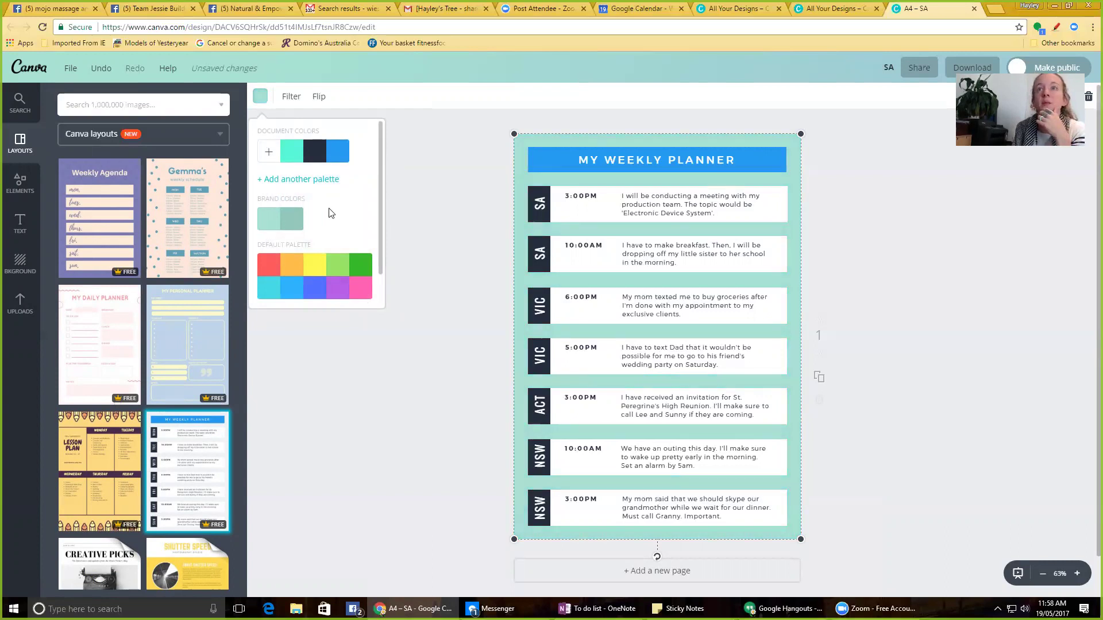
# - Recolour the title banner with the dark navy from the document colours
pyautogui.click(564, 162)
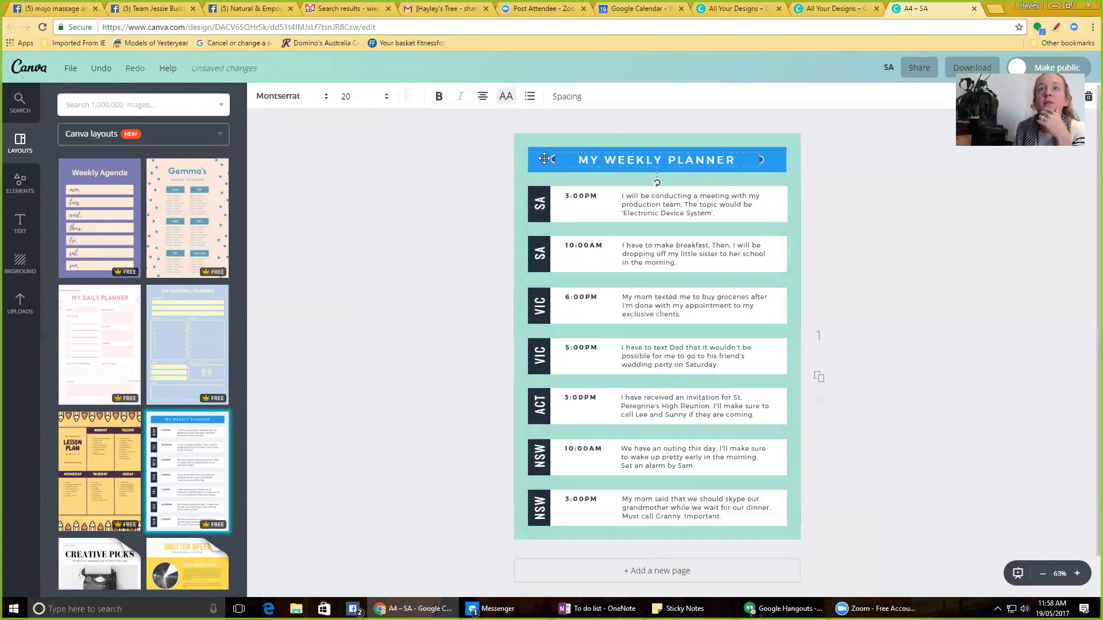
pyautogui.click(541, 159)
pyautogui.click(260, 96)
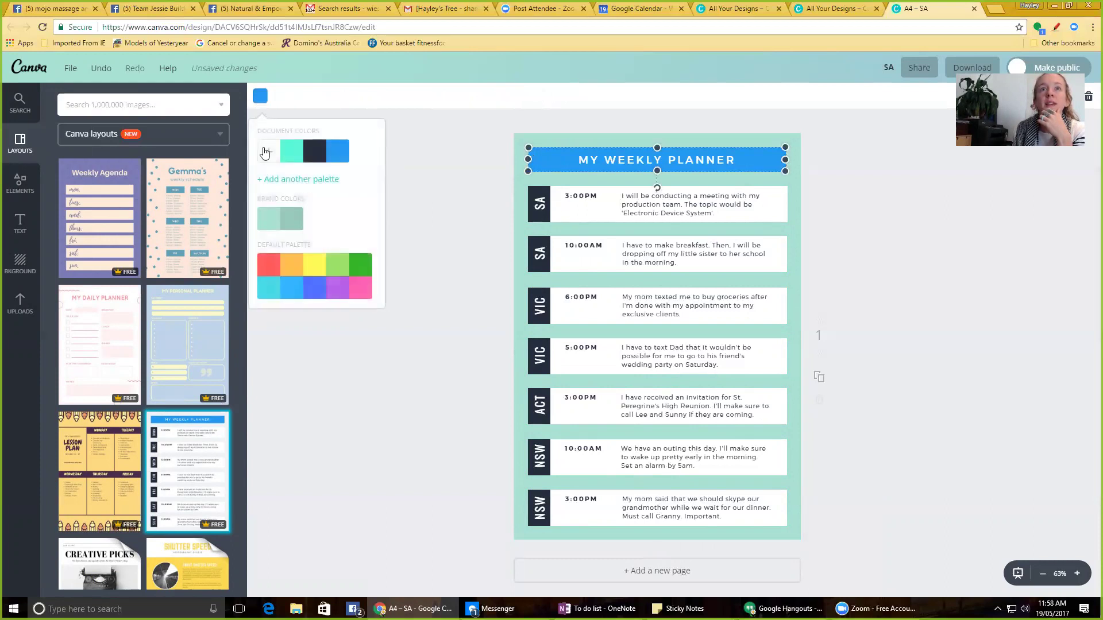
pyautogui.click(319, 153)
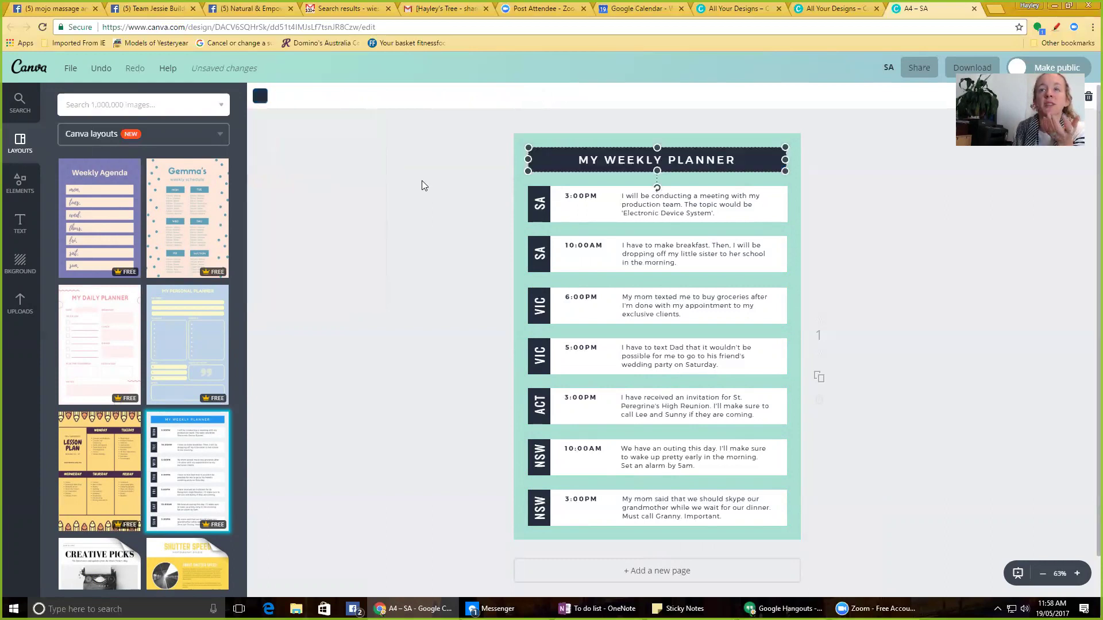
# - Replace the planner's title text with "ESSENTIAL OIL ROADTRIP"
pyautogui.click(617, 160)
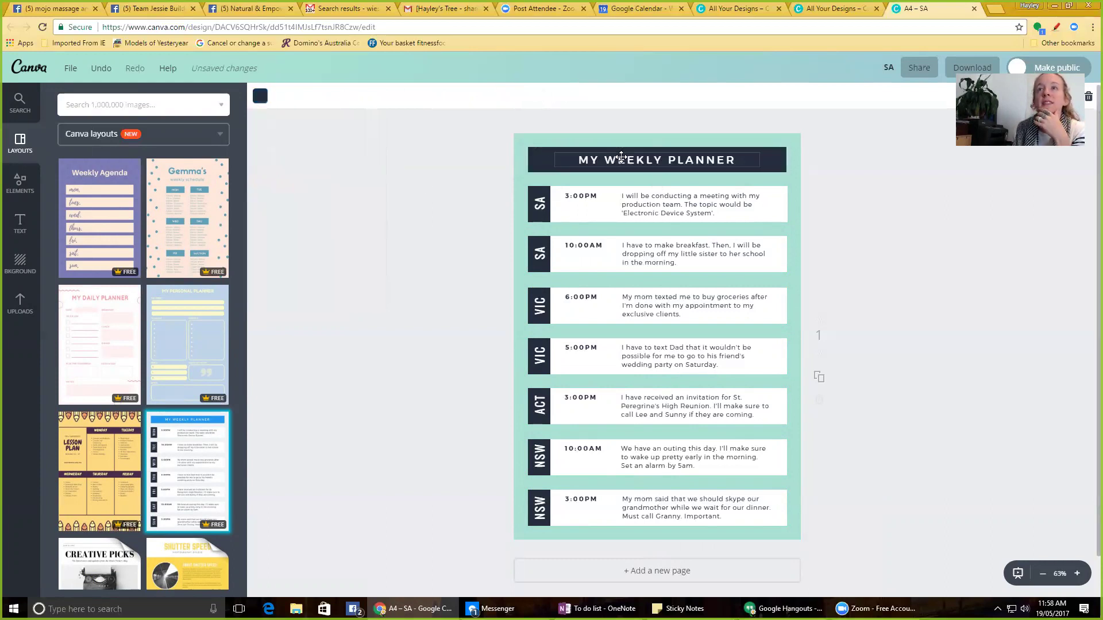
pyautogui.doubleClick(583, 159)
pyautogui.write('HAYLEY')
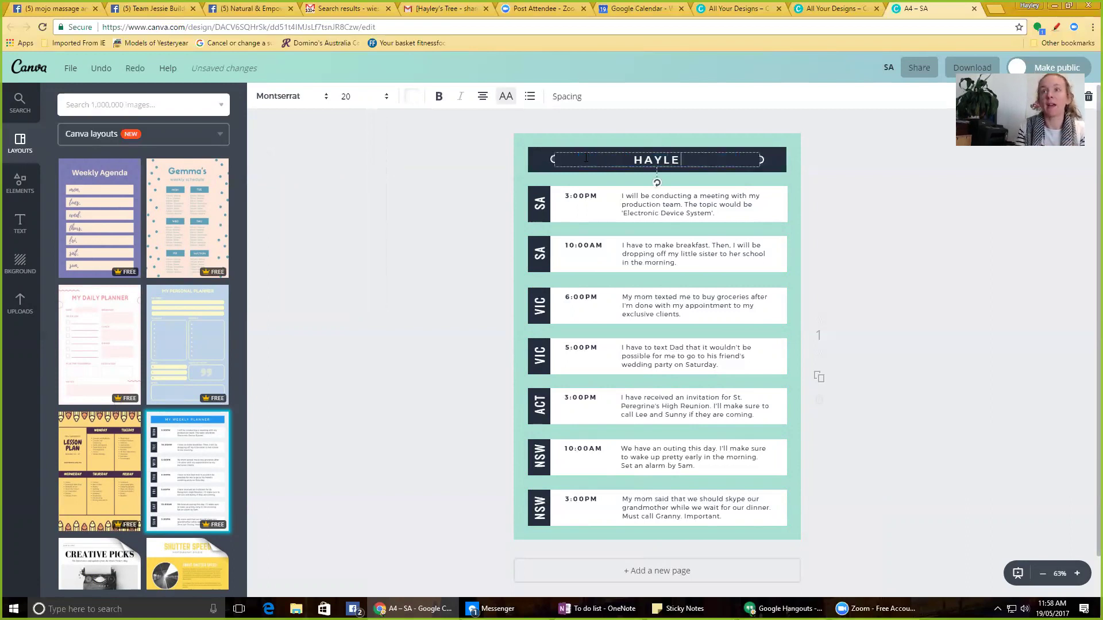
pyautogui.press('BackSpace')
pyautogui.press('BackSpace')
pyautogui.press('BackSpace')
pyautogui.press('BackSpace')
pyautogui.press('BackSpace')
pyautogui.write('ESSENTIAL OIL ')
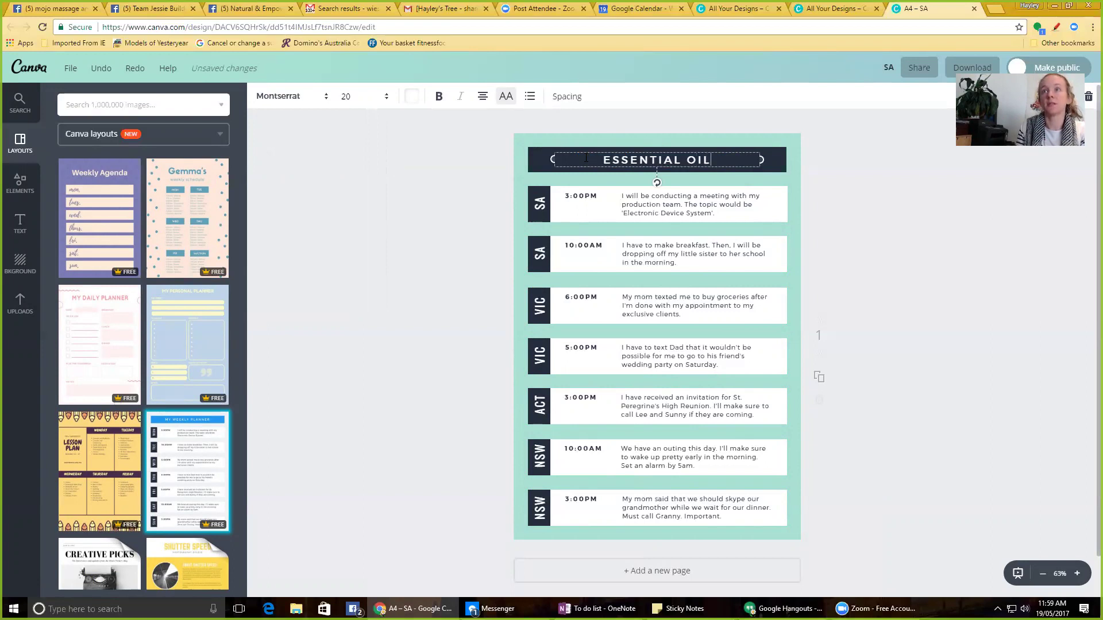
pyautogui.write('ROADTRIP')
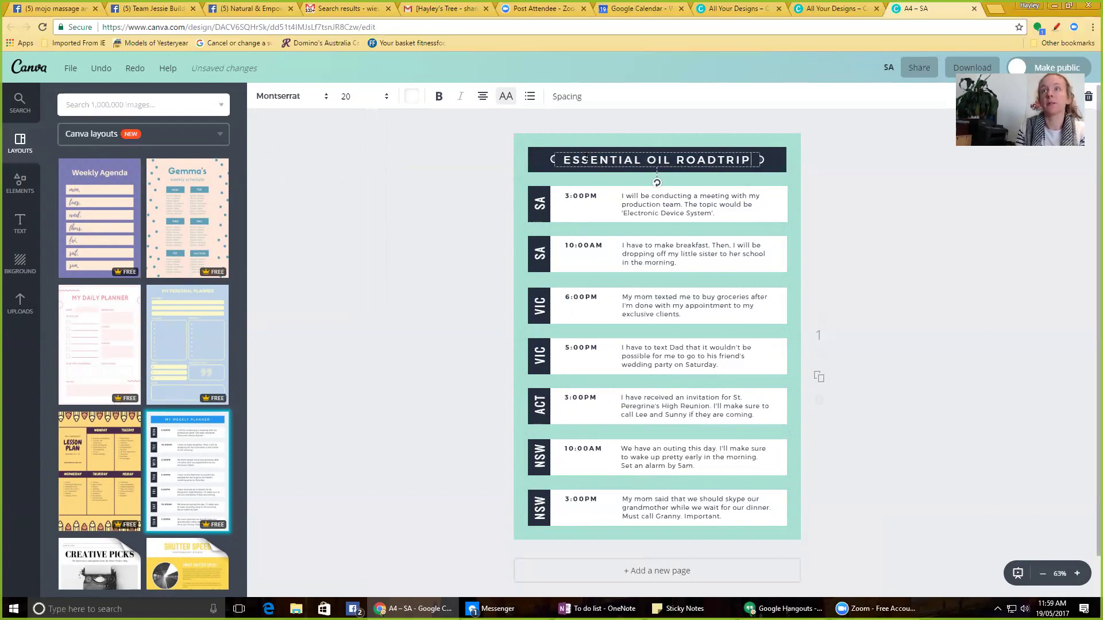
pyautogui.click(818, 199)
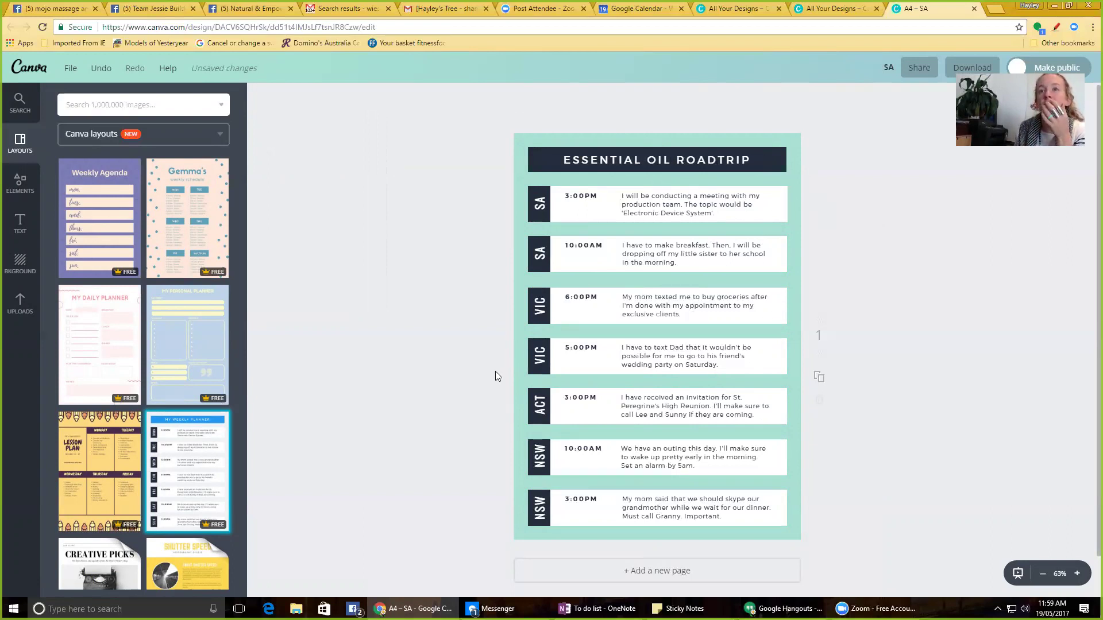
# - Delete the lower four planner rows, from the second VIC row down to the last NSW row
pyautogui.moveTo(481, 341); pyautogui.dragTo(865, 546)
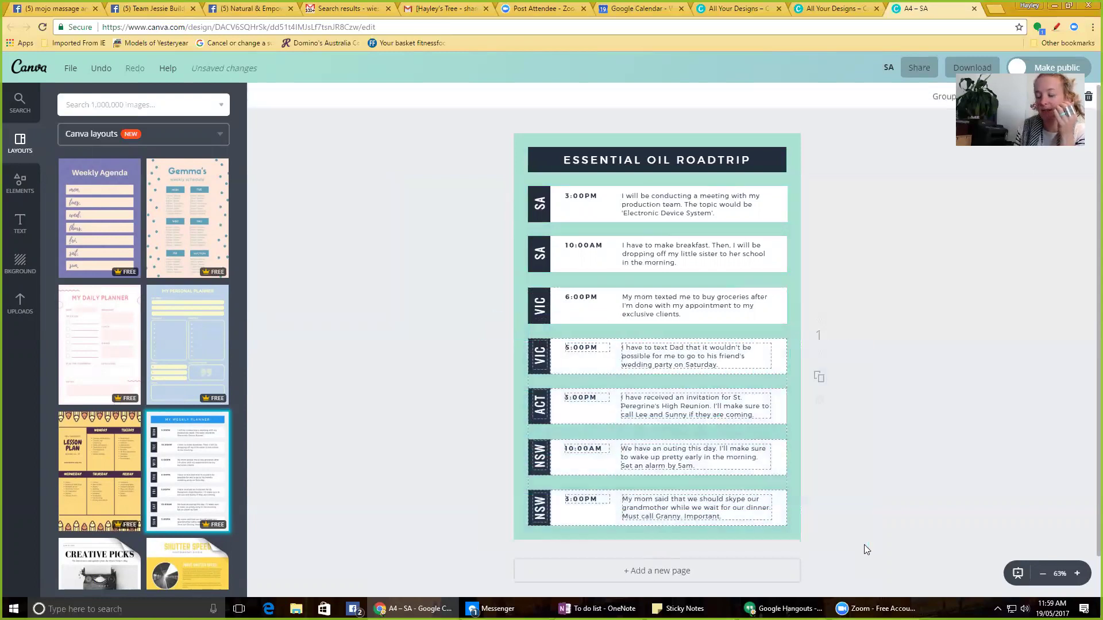
pyautogui.press('Delete')
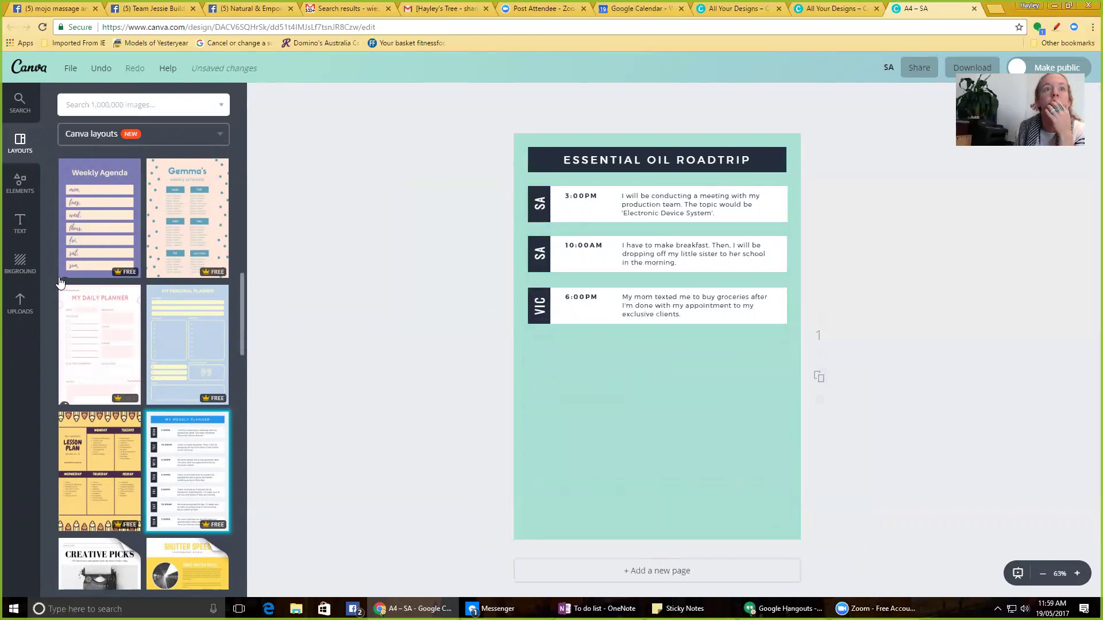
# - Browse the photo frames and place the dark smartphone frame below the VIC row, aligned with the rows' left edge
pyautogui.click(23, 184)
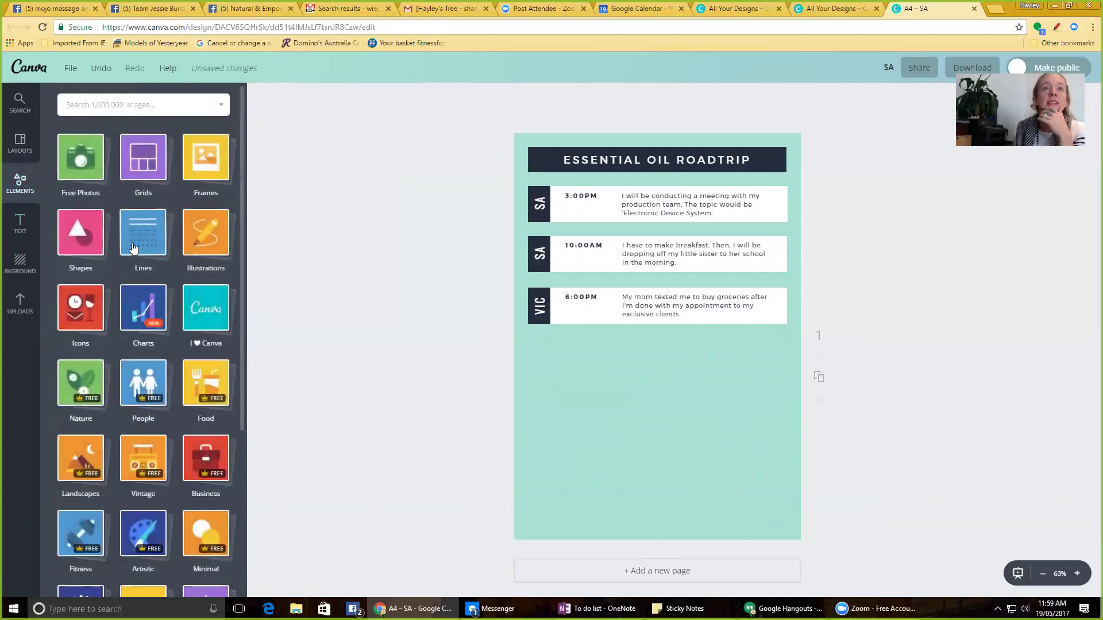
pyautogui.click(207, 170)
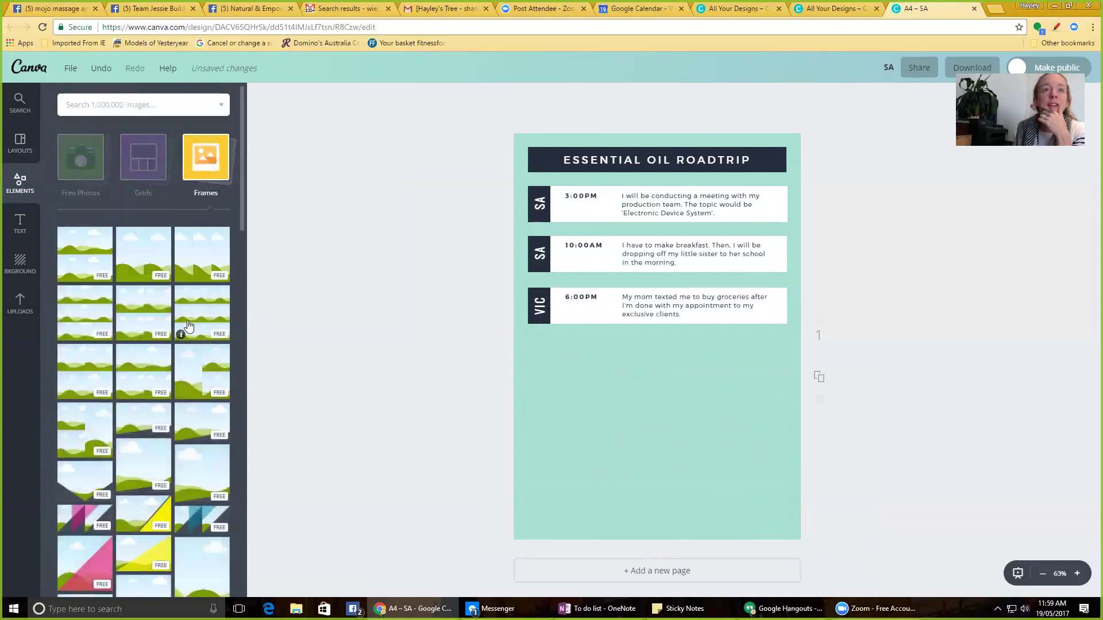
pyautogui.scroll(-10, 191, 265)
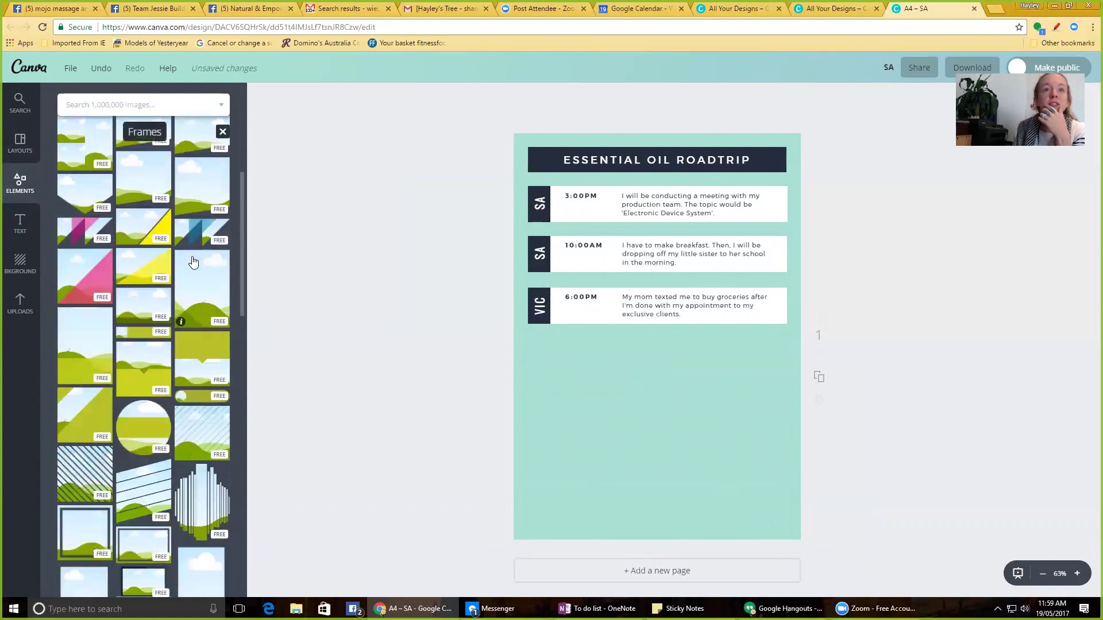
pyautogui.scroll(-2, 193, 262)
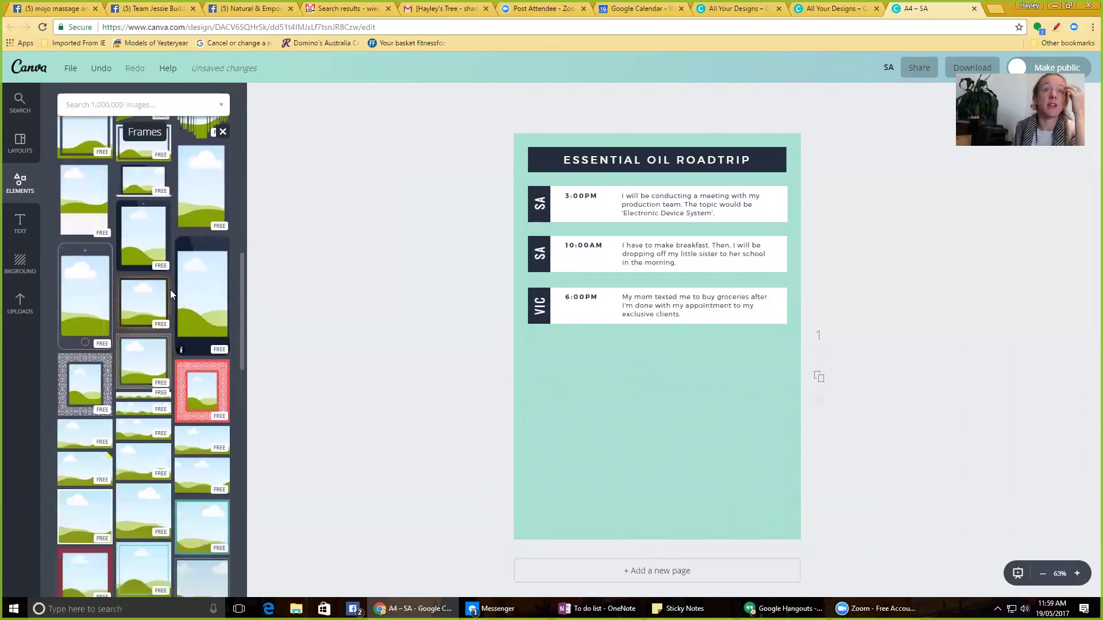
pyautogui.scroll(-1, 170, 284)
pyautogui.scroll(-10, 167, 286)
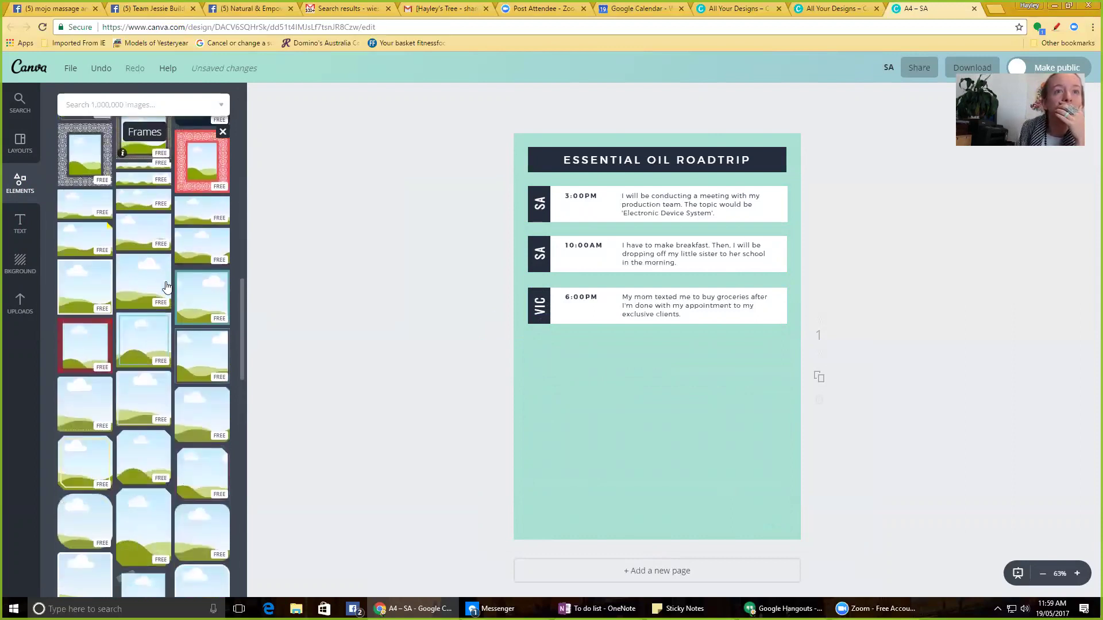
pyautogui.scroll(-10, 166, 287)
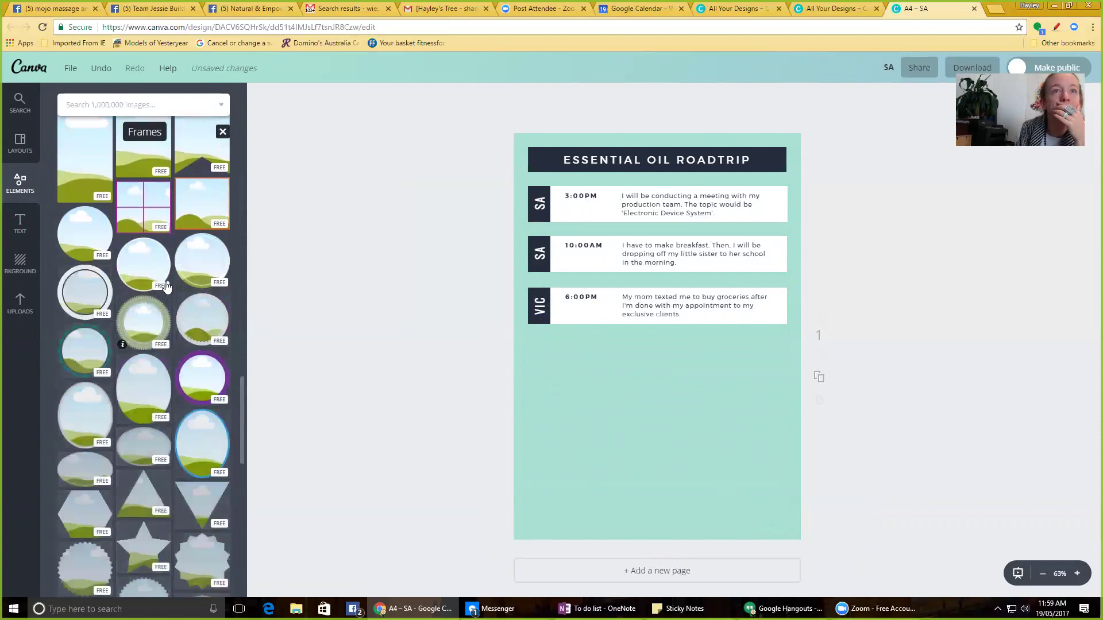
pyautogui.scroll(-10, 166, 288)
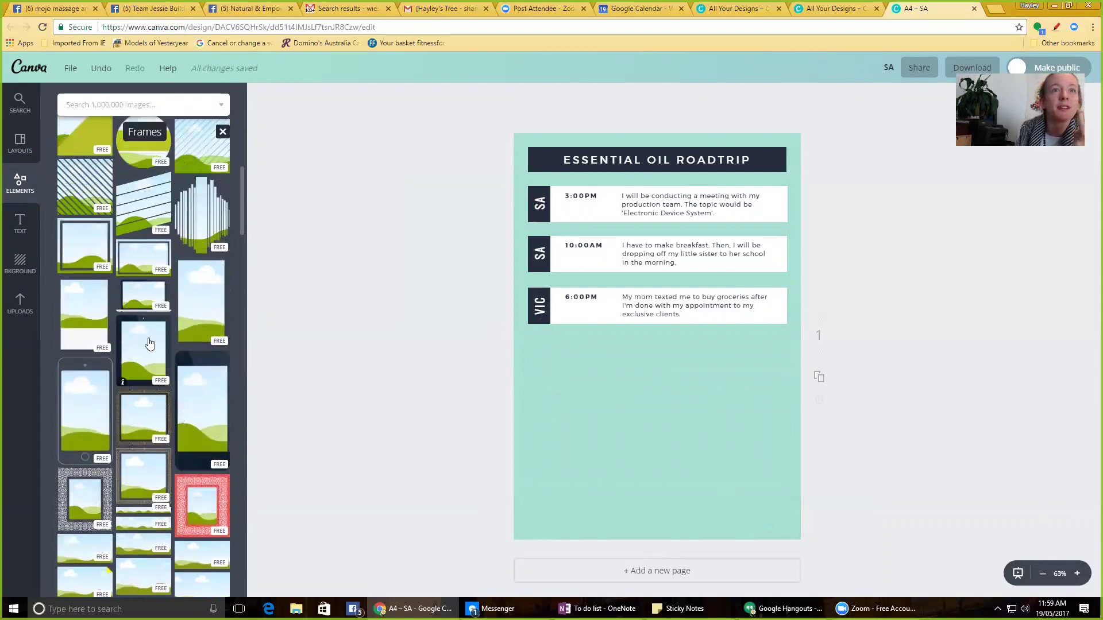
pyautogui.moveTo(211, 386); pyautogui.dragTo(595, 505)
pyautogui.moveTo(568, 444); pyautogui.dragTo(551, 428)
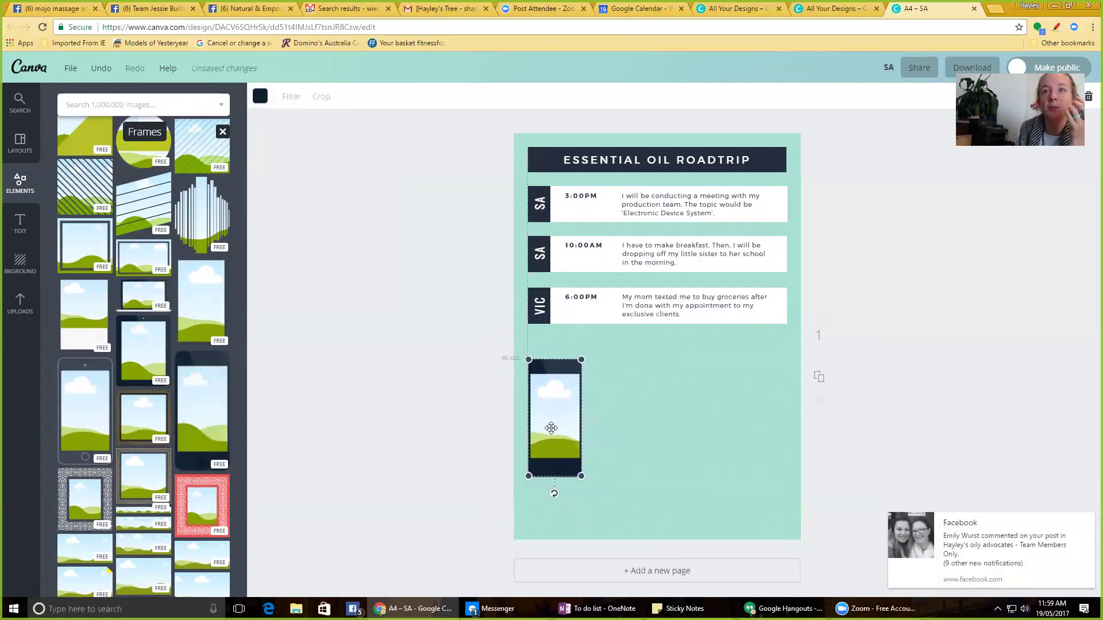
# - Fill the smartphone frame with the uploaded photo of the woman presenting in a light pink dress
pyautogui.click(20, 303)
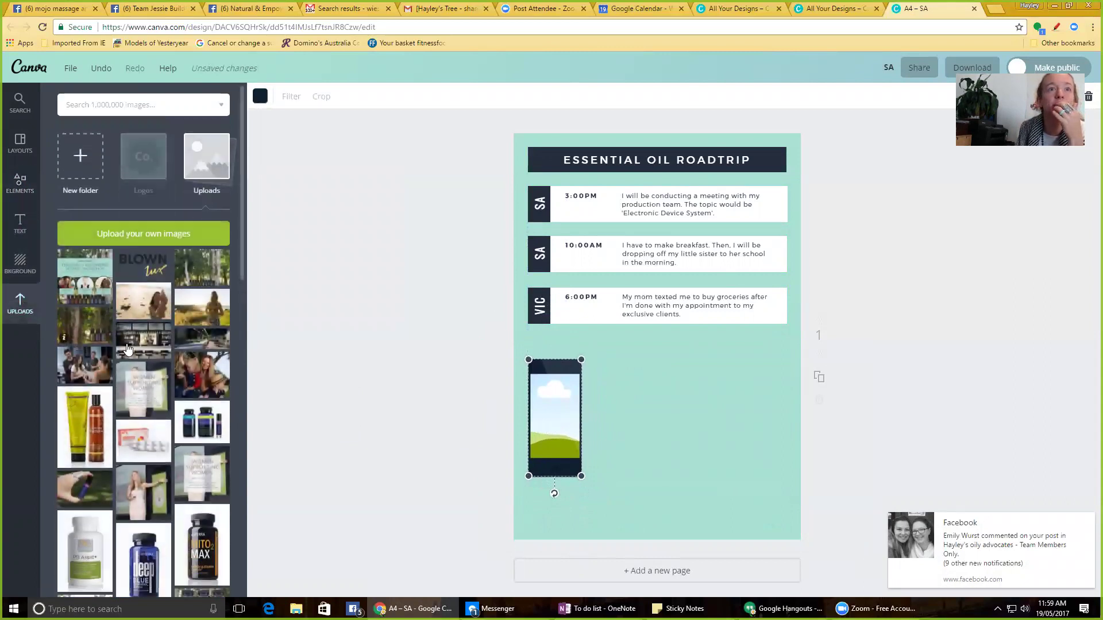
pyautogui.scroll(-2, 145, 335)
pyautogui.moveTo(144, 333); pyautogui.dragTo(556, 436)
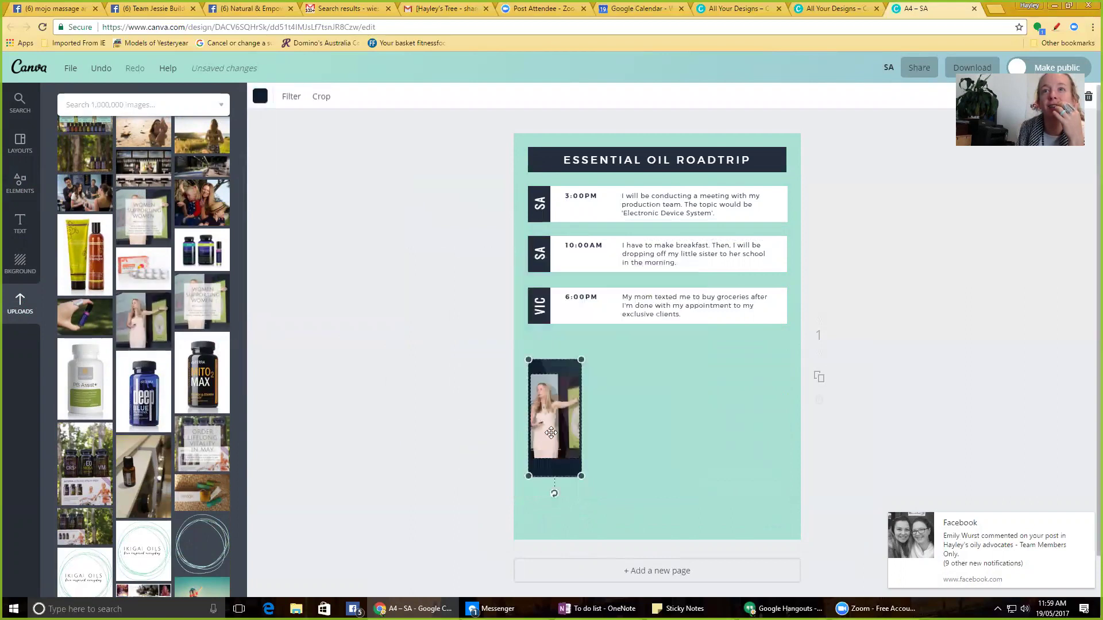
# - Enlarge the photo inside the smartphone frame and reposition it so the presenter is centred in the phone's screen
pyautogui.doubleClick(556, 434)
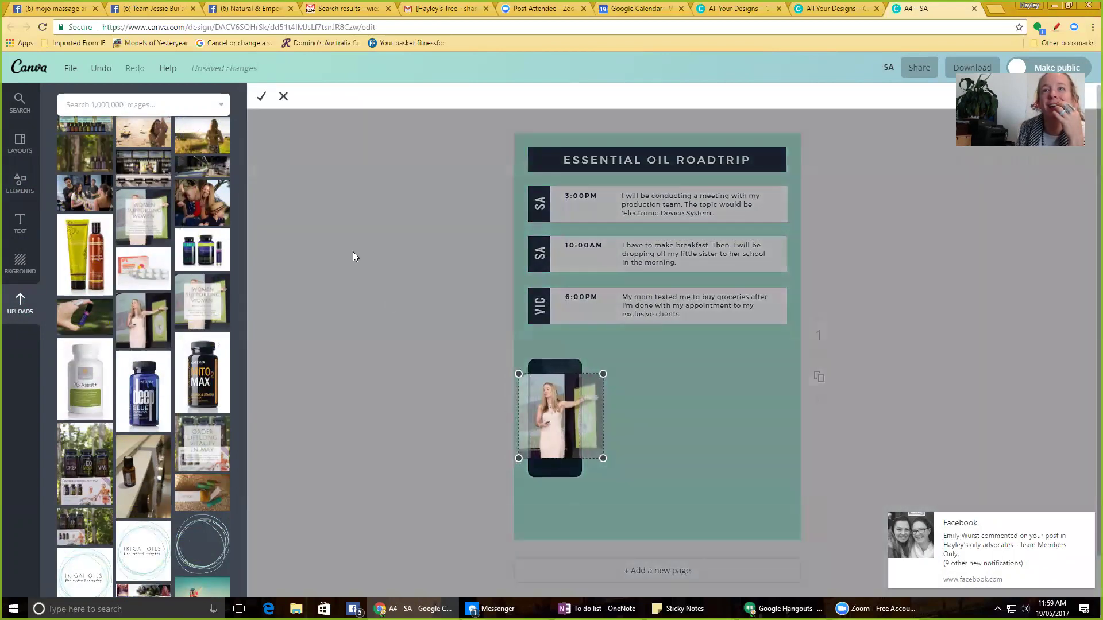
pyautogui.click(261, 97)
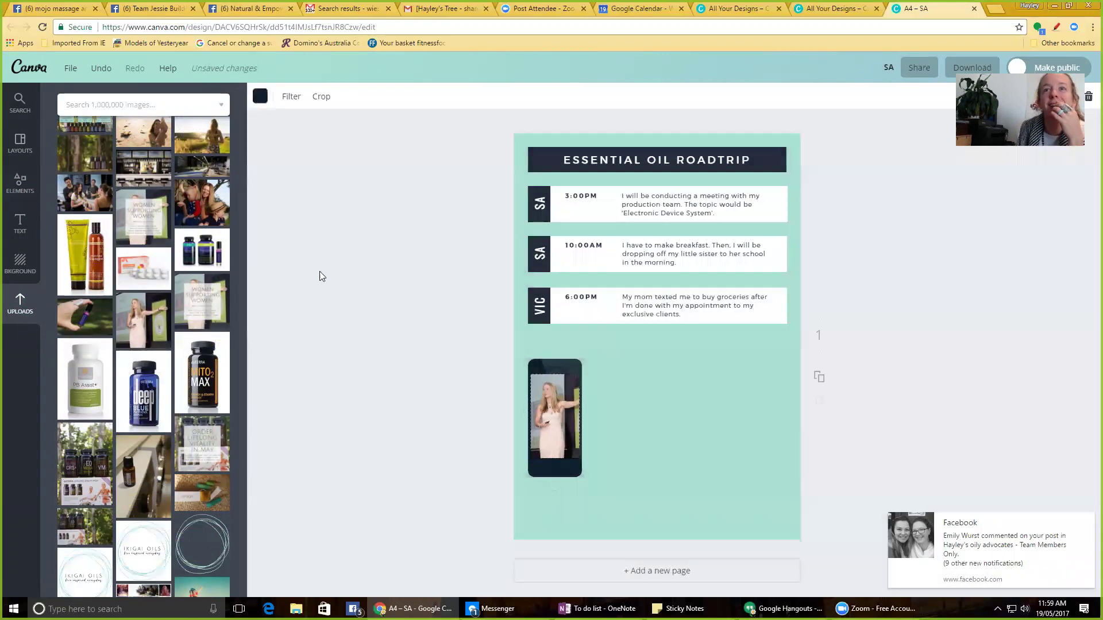
pyautogui.doubleClick(547, 422)
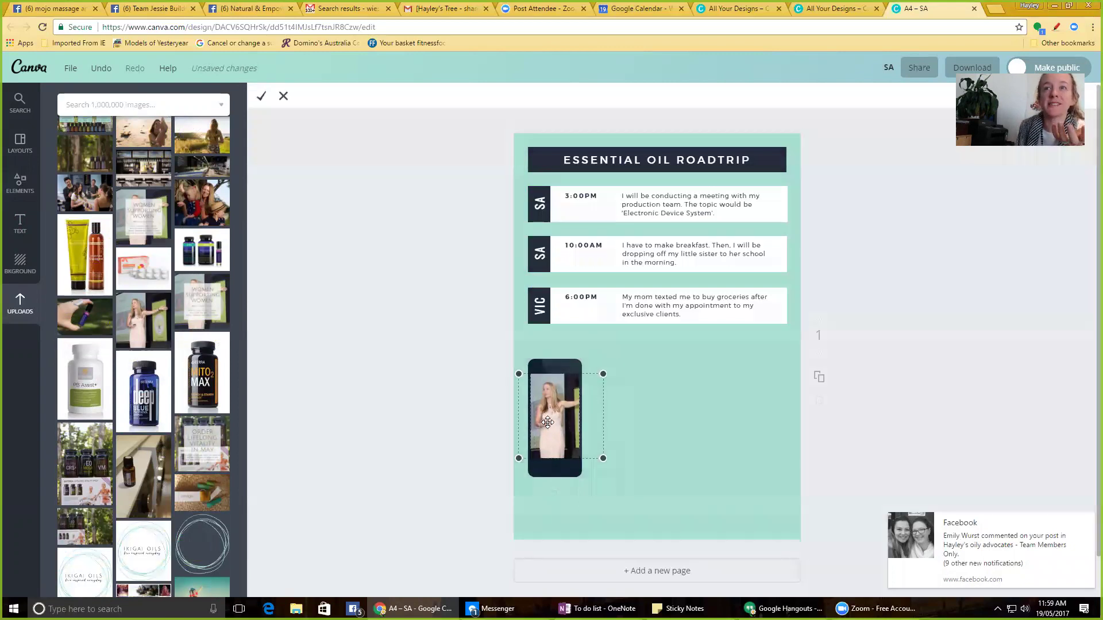
pyautogui.moveTo(548, 422)
pyautogui.mouseDown()
pyautogui.moveTo(522, 422)
pyautogui.moveTo(559, 419)
pyautogui.moveTo(550, 419)
pyautogui.mouseUp()
pyautogui.moveTo(526, 374); pyautogui.dragTo(492, 347)
pyautogui.moveTo(554, 403); pyautogui.dragTo(567, 420)
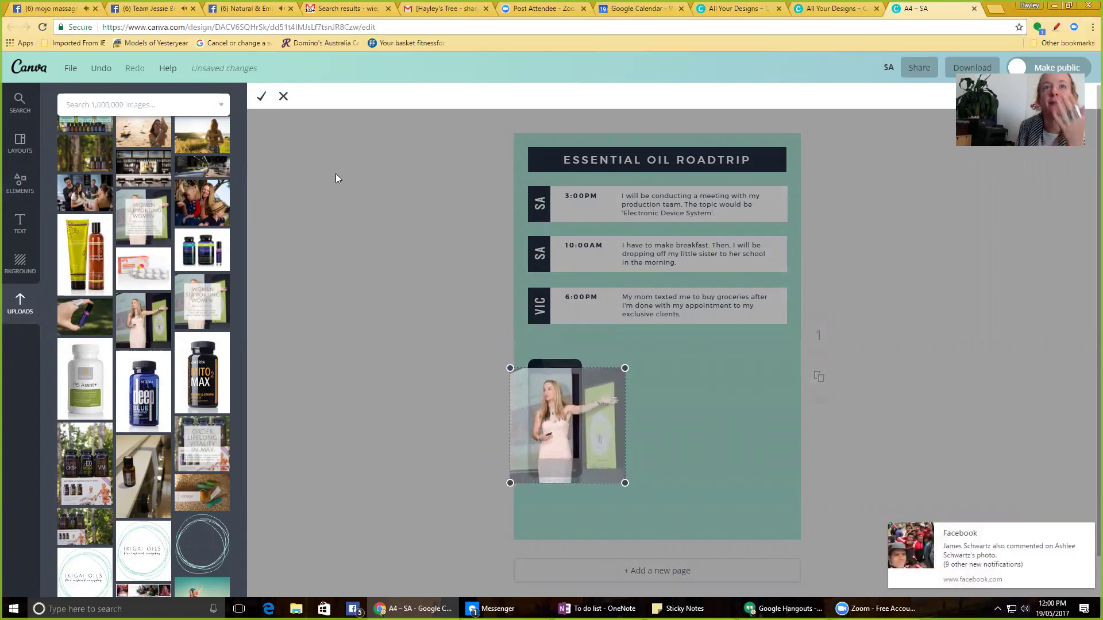
pyautogui.click(262, 96)
pyautogui.click(357, 258)
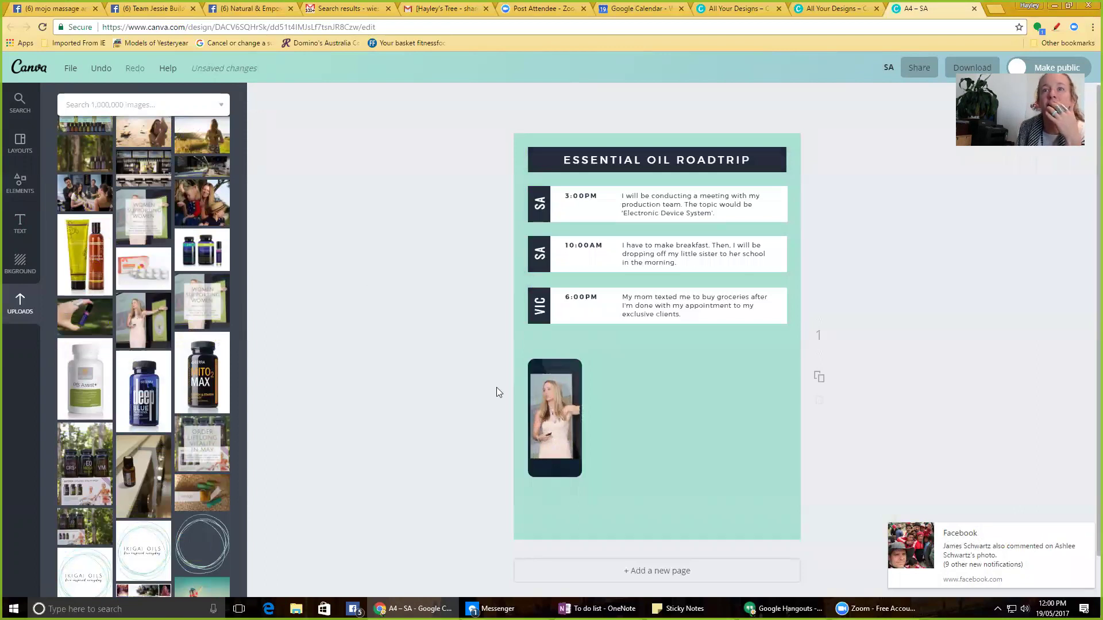
# - Delete the smartphone frame with its photo and browse the photo frames as far as the plain circular ones
pyautogui.moveTo(462, 333); pyautogui.dragTo(622, 497)
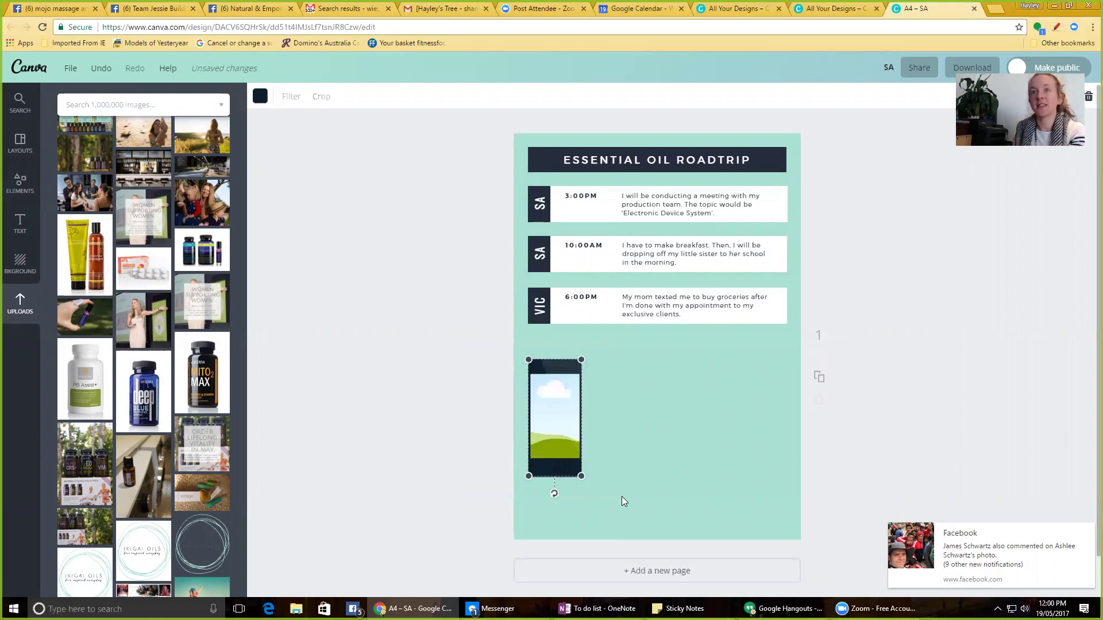
pyautogui.press('Delete')
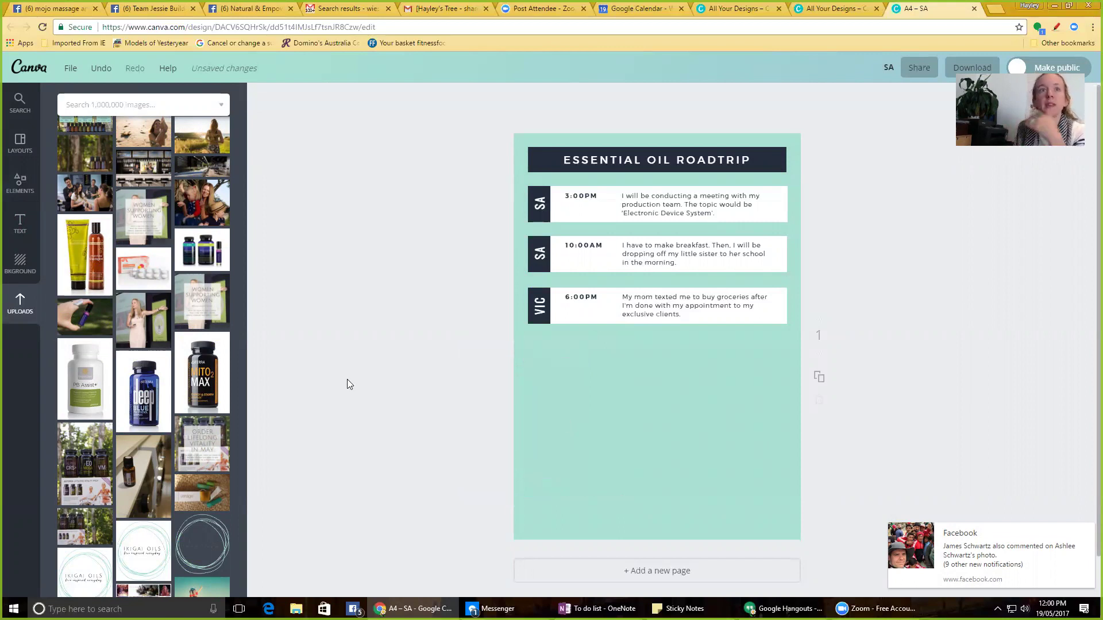
pyautogui.click(21, 184)
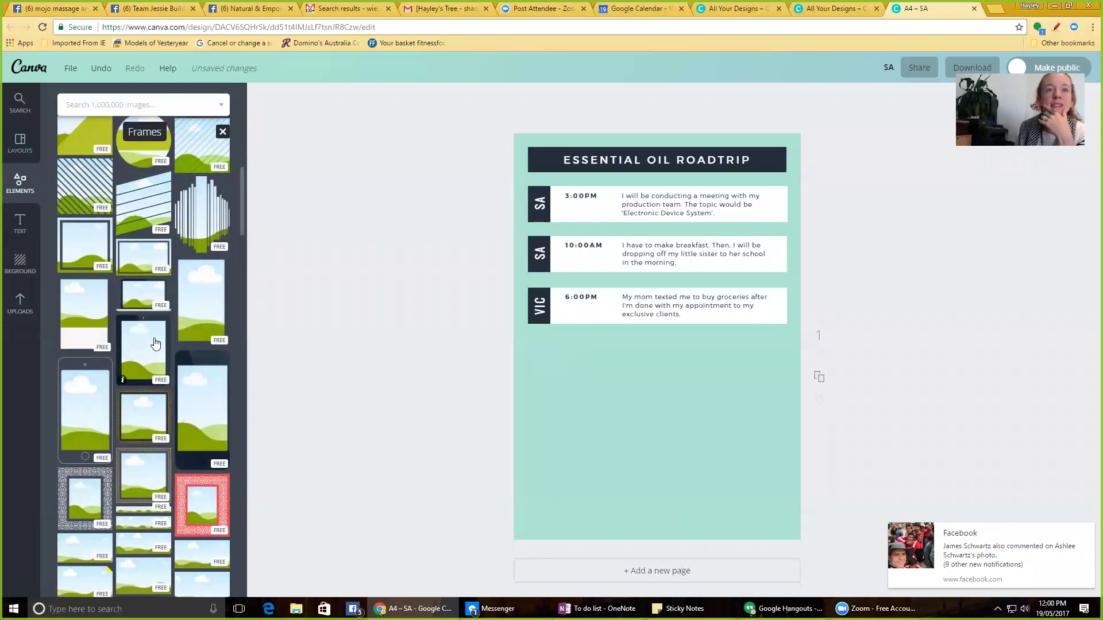
pyautogui.scroll(-3, 155, 344)
pyautogui.scroll(-5, 155, 343)
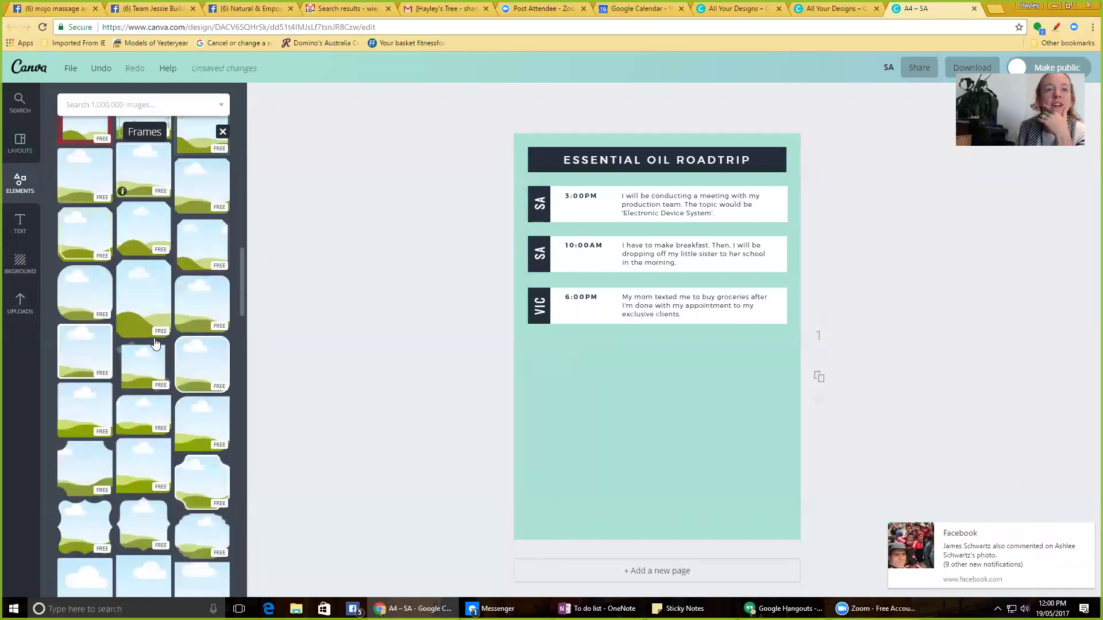
pyautogui.scroll(-5, 153, 343)
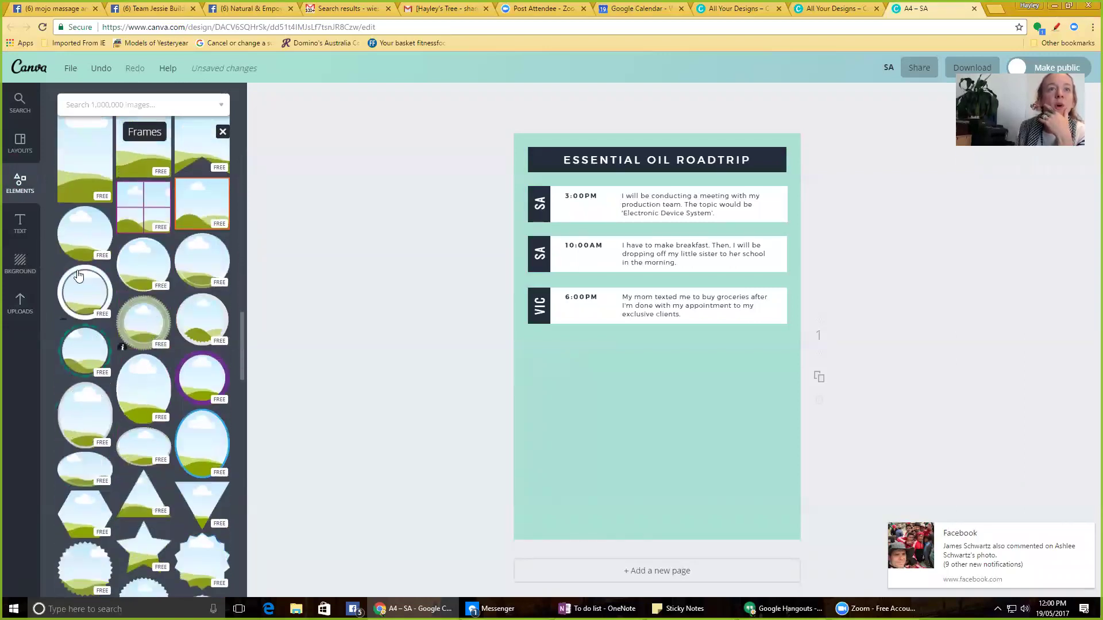
pyautogui.moveTo(131, 263); pyautogui.dragTo(598, 437)
pyautogui.moveTo(711, 521); pyautogui.dragTo(593, 412)
pyautogui.press('Delete')
# - Place a small plain circle frame below the VIC row and duplicate it into three evenly spaced circles spanning the row's width
pyautogui.moveTo(143, 264); pyautogui.dragTo(558, 434)
pyautogui.moveTo(669, 517); pyautogui.dragTo(604, 416)
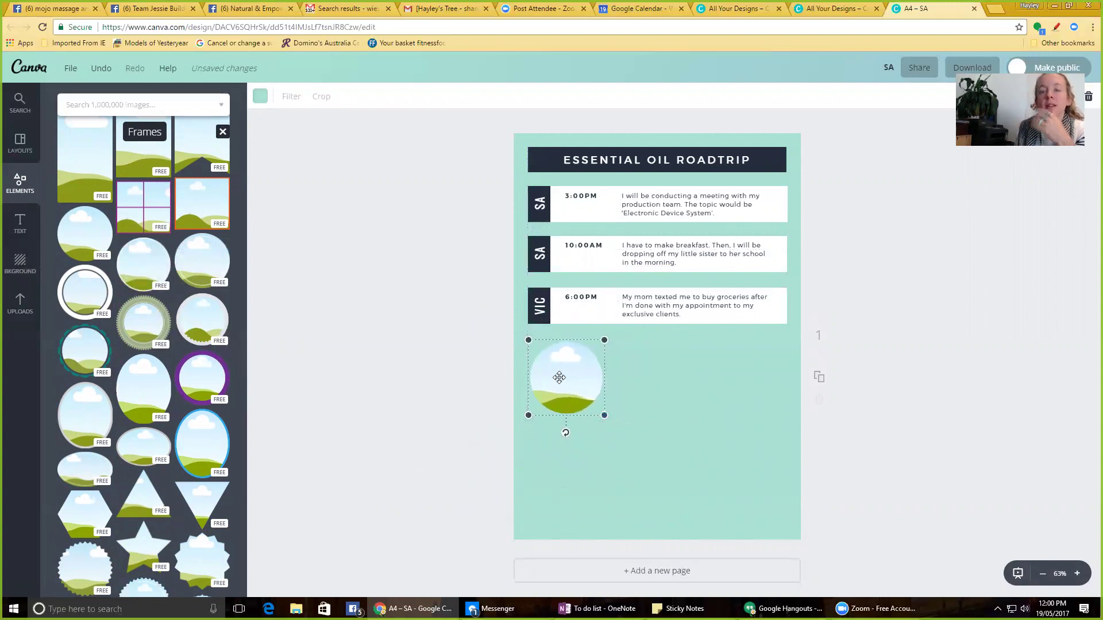
pyautogui.hotkey('ctrl', 'd')
pyautogui.moveTo(559, 377); pyautogui.dragTo(734, 376)
pyautogui.moveTo(654, 385); pyautogui.dragTo(668, 384)
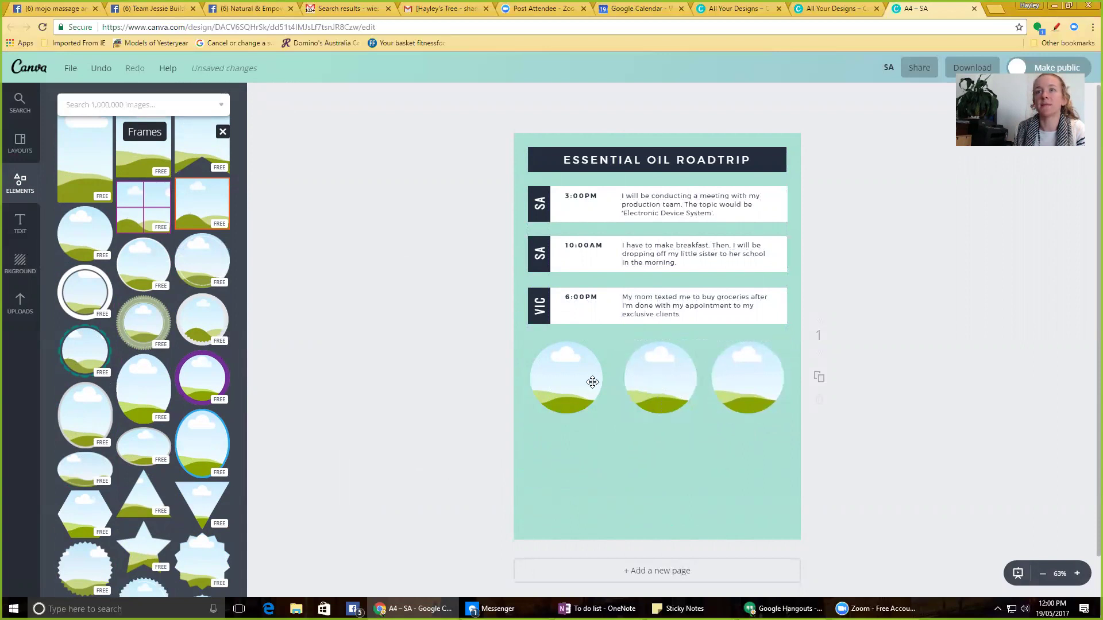
pyautogui.moveTo(581, 380); pyautogui.dragTo(580, 382)
pyautogui.moveTo(651, 383); pyautogui.dragTo(648, 379)
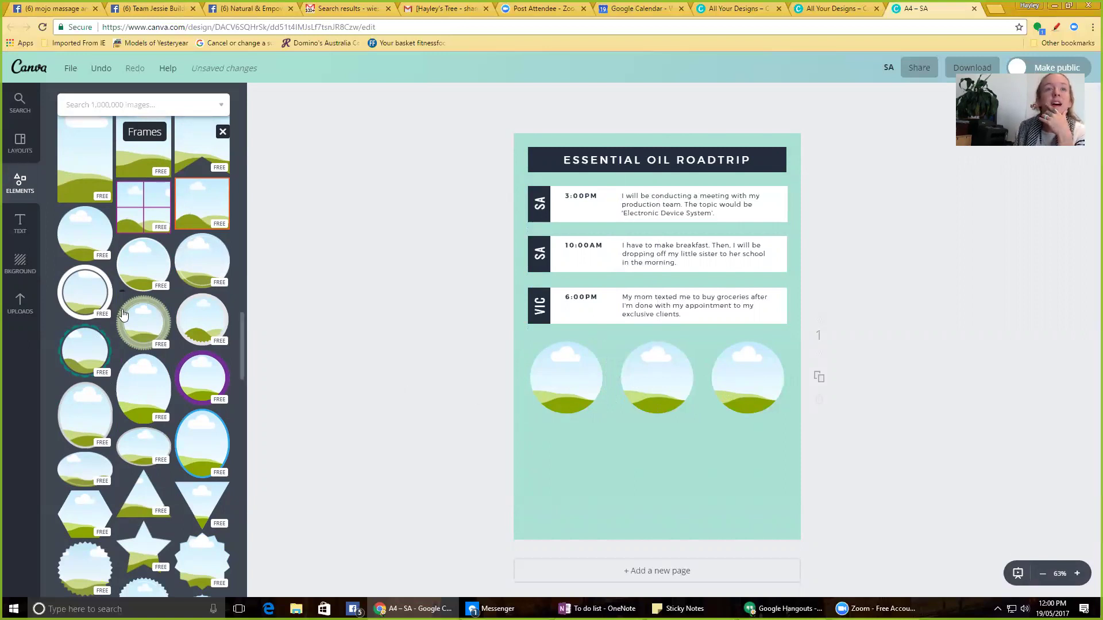
# - Browse the text layouts and place the "TYPE DESIGN and style" label, shrunk to fit, over the lower edge of the left circle frame
pyautogui.click(18, 230)
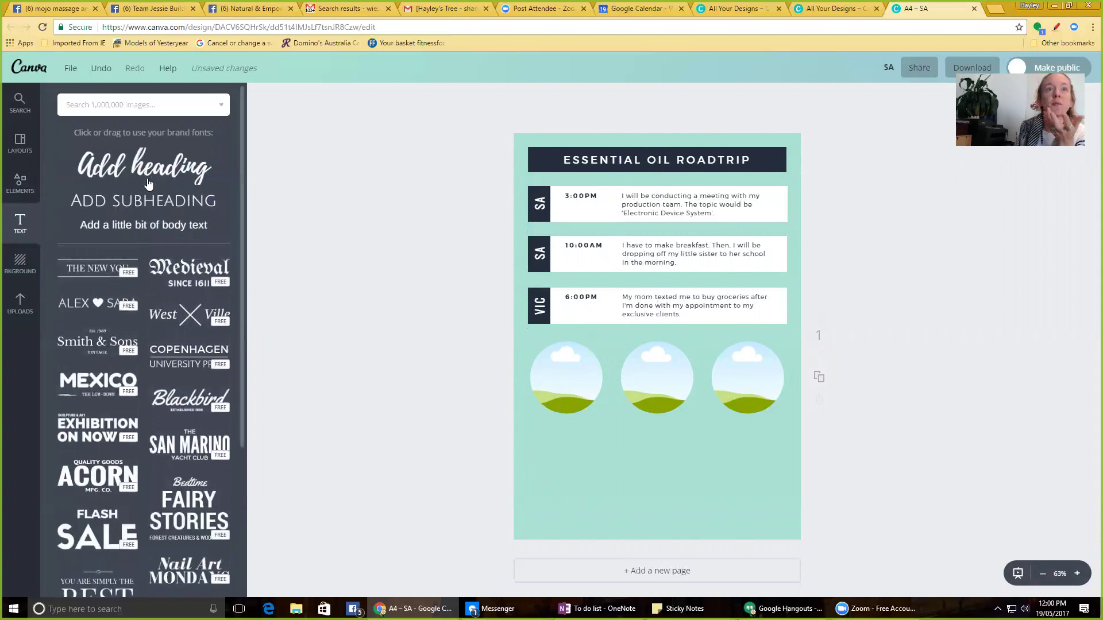
pyautogui.scroll(-2, 178, 330)
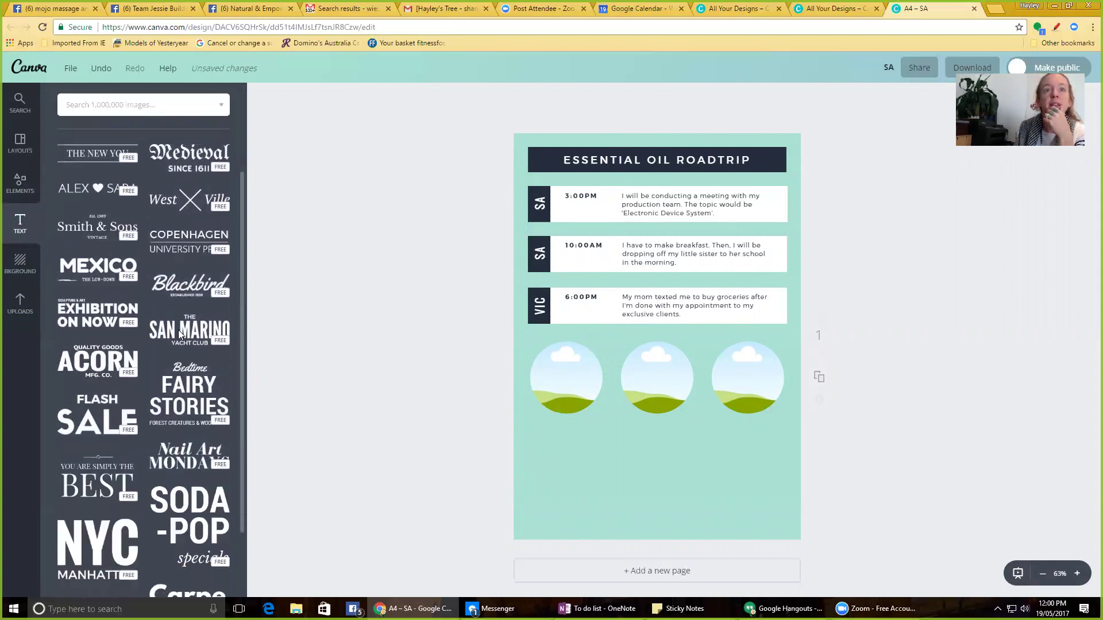
pyautogui.scroll(2, 180, 335)
pyautogui.scroll(-10, 180, 335)
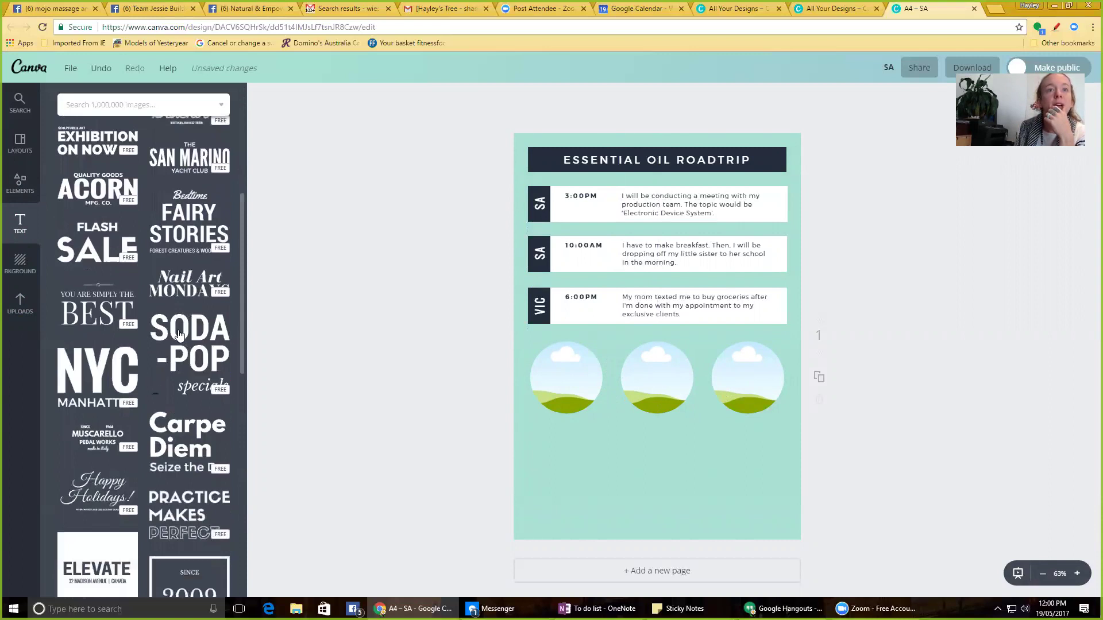
pyautogui.scroll(-4, 180, 335)
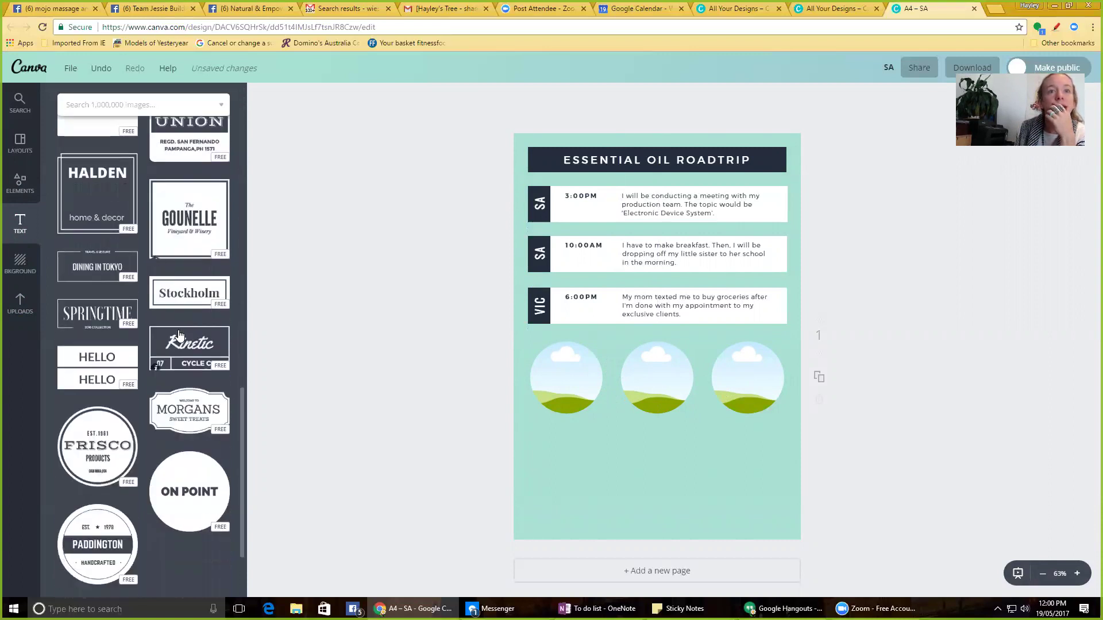
pyautogui.scroll(-11, 180, 335)
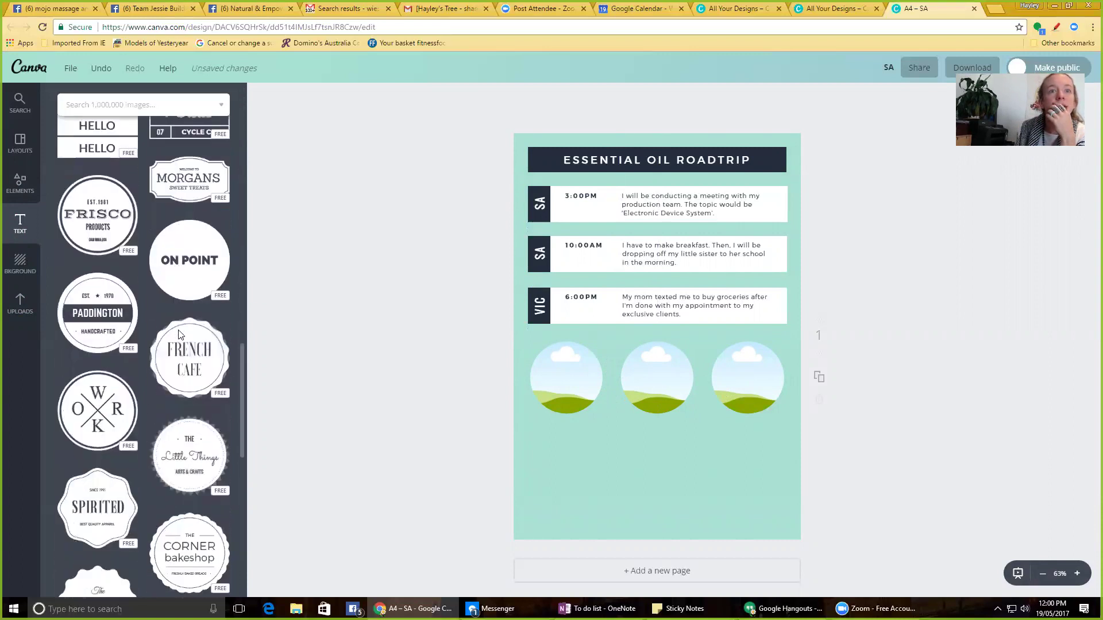
pyautogui.scroll(-8, 180, 335)
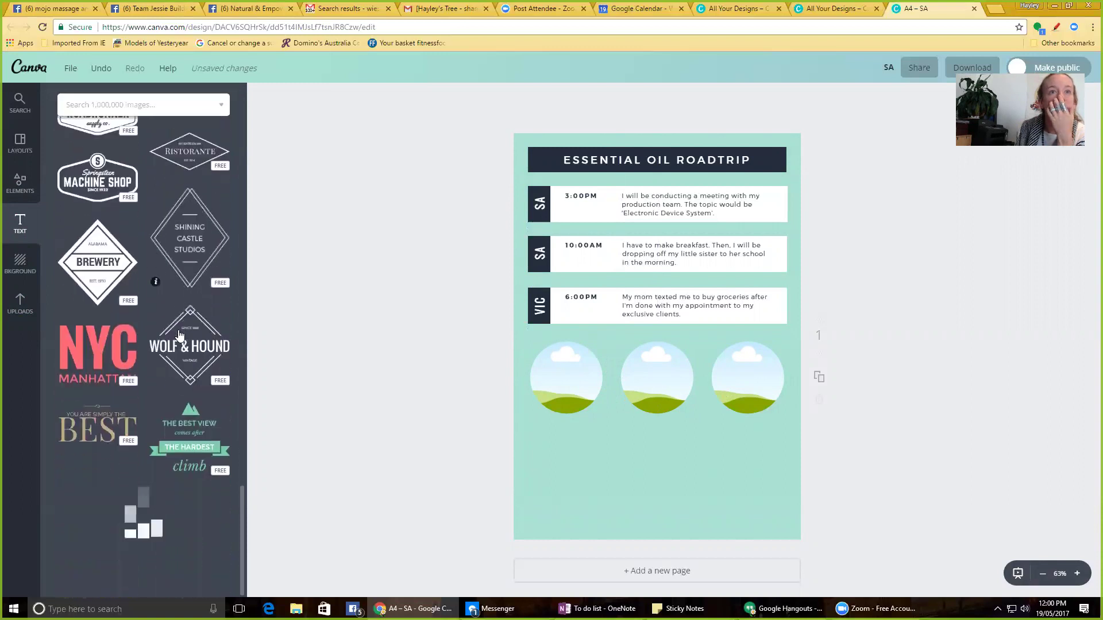
pyautogui.scroll(-10, 180, 334)
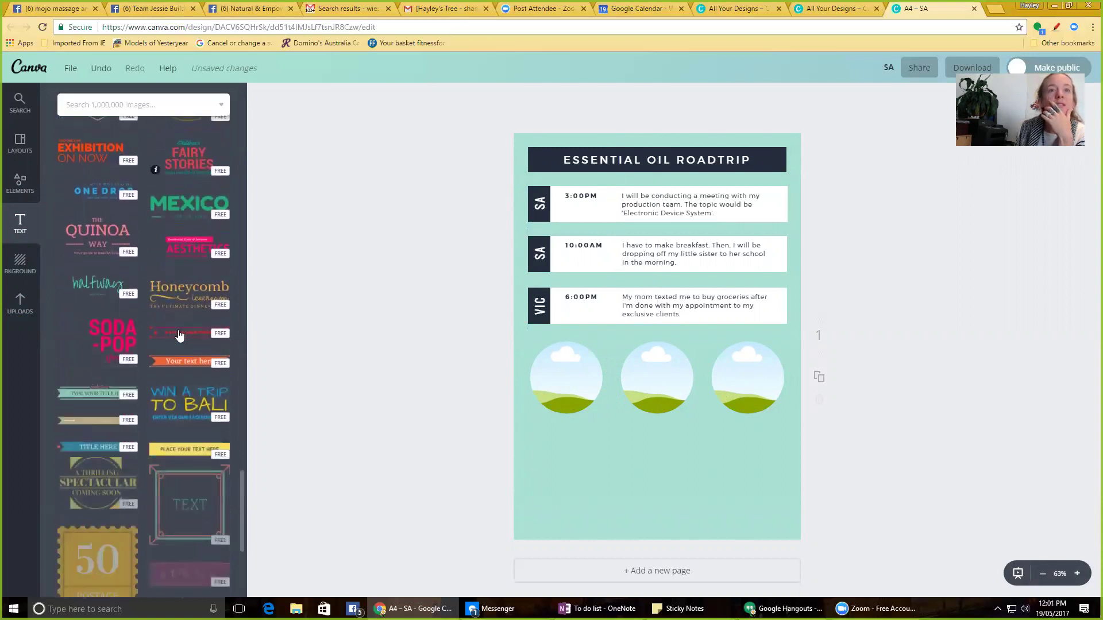
pyautogui.scroll(-7, 179, 335)
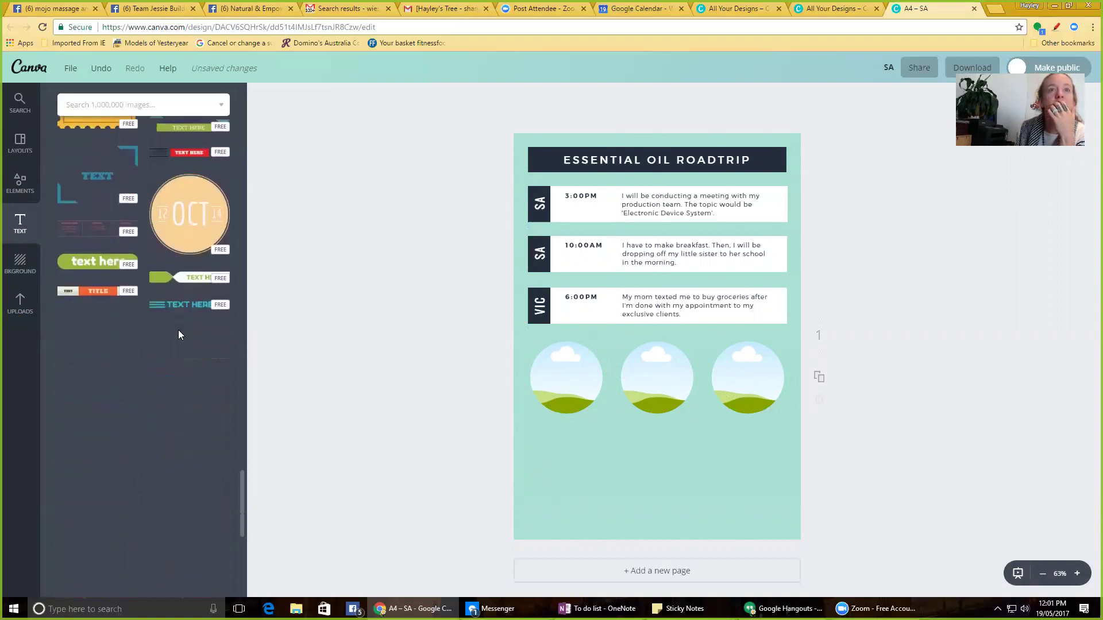
pyautogui.scroll(-5, 179, 335)
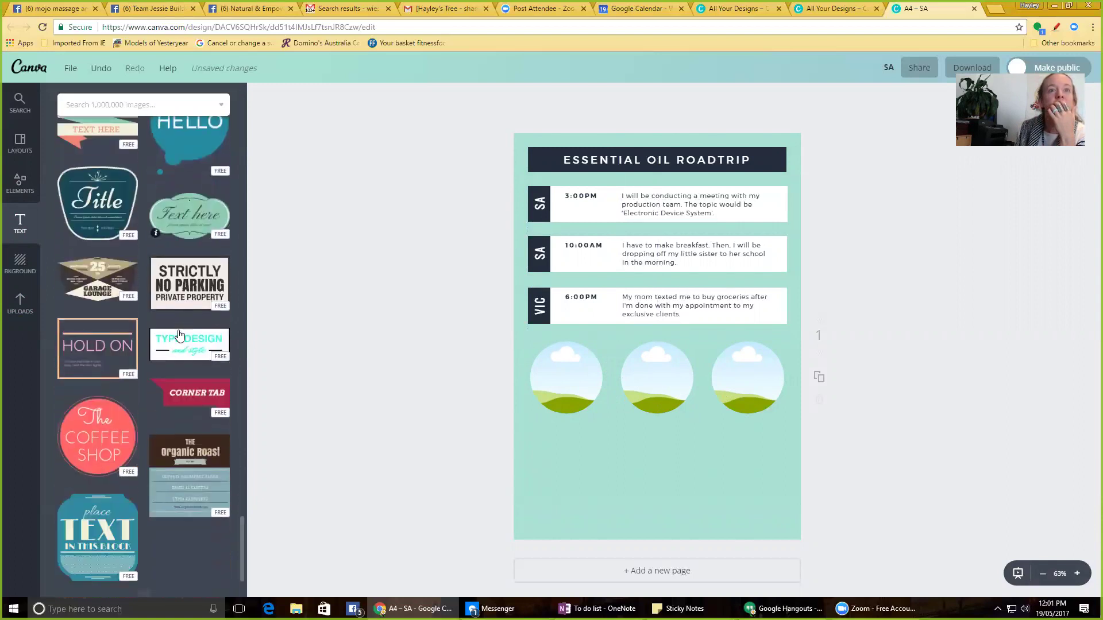
pyautogui.moveTo(195, 348); pyautogui.dragTo(573, 457)
pyautogui.moveTo(667, 478); pyautogui.dragTo(575, 412)
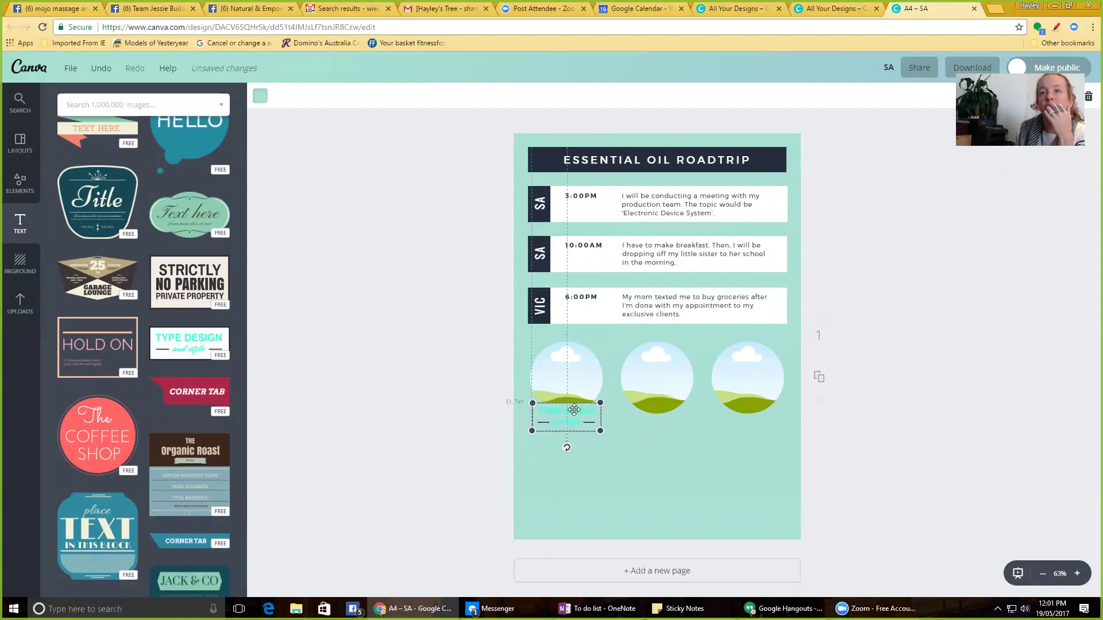
# - Recolour the label's background to a custom near-white by lightening its mint colour
pyautogui.doubleClick(565, 409)
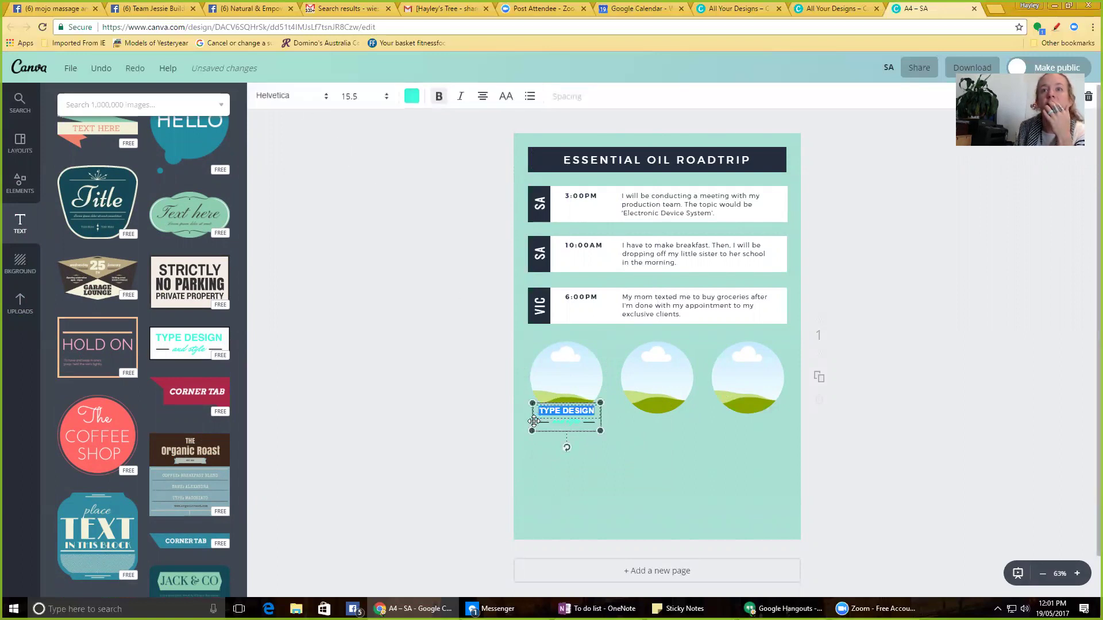
pyautogui.click(365, 152)
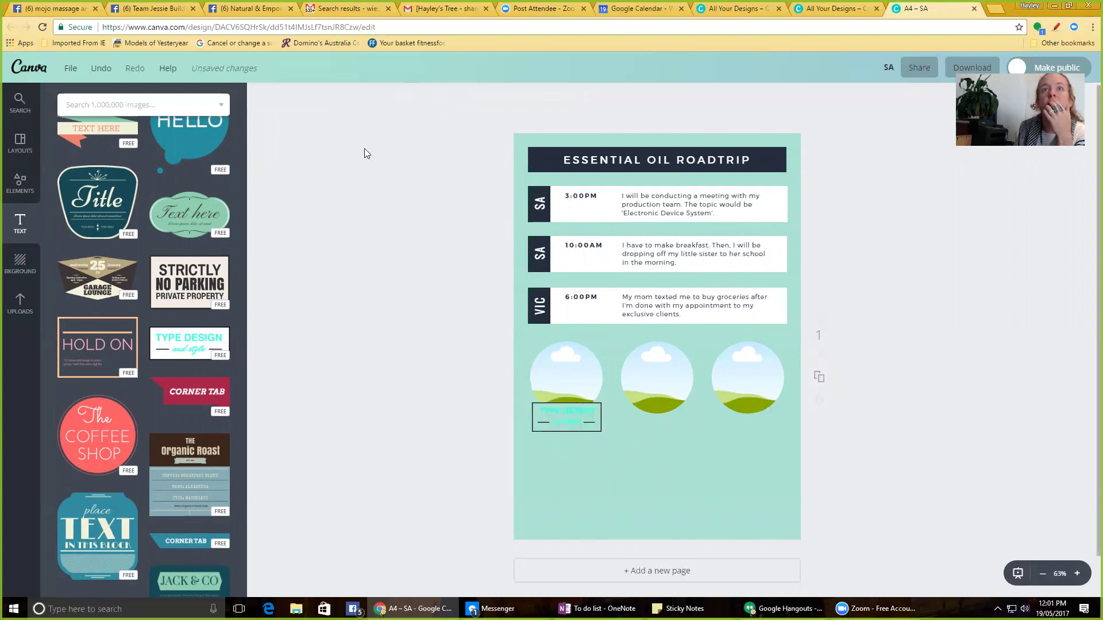
pyautogui.click(547, 428)
pyautogui.click(260, 96)
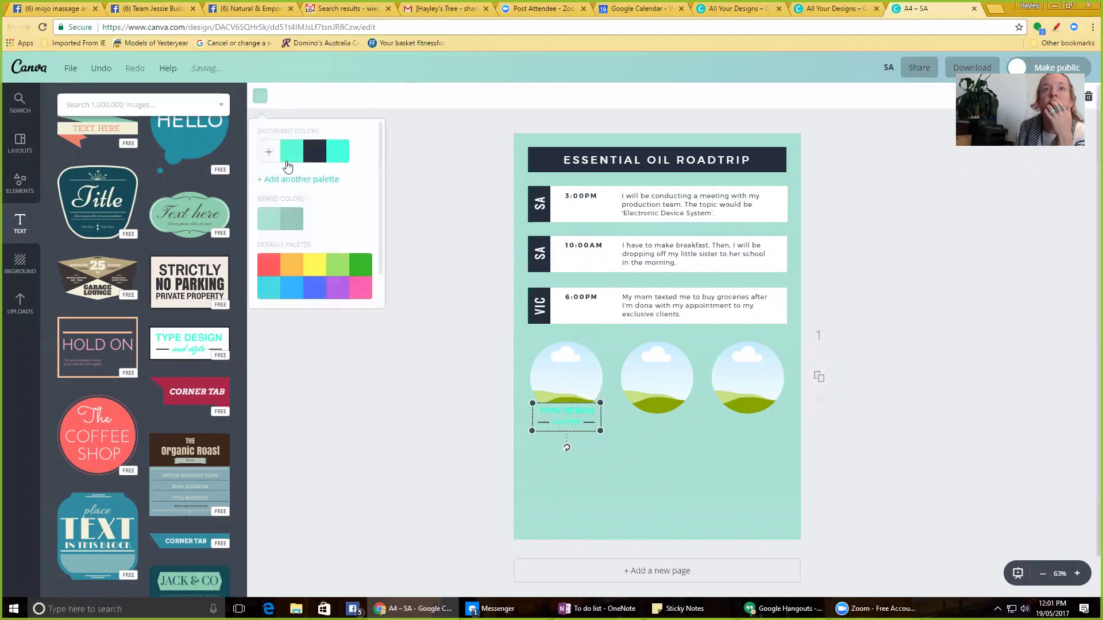
pyautogui.click(268, 152)
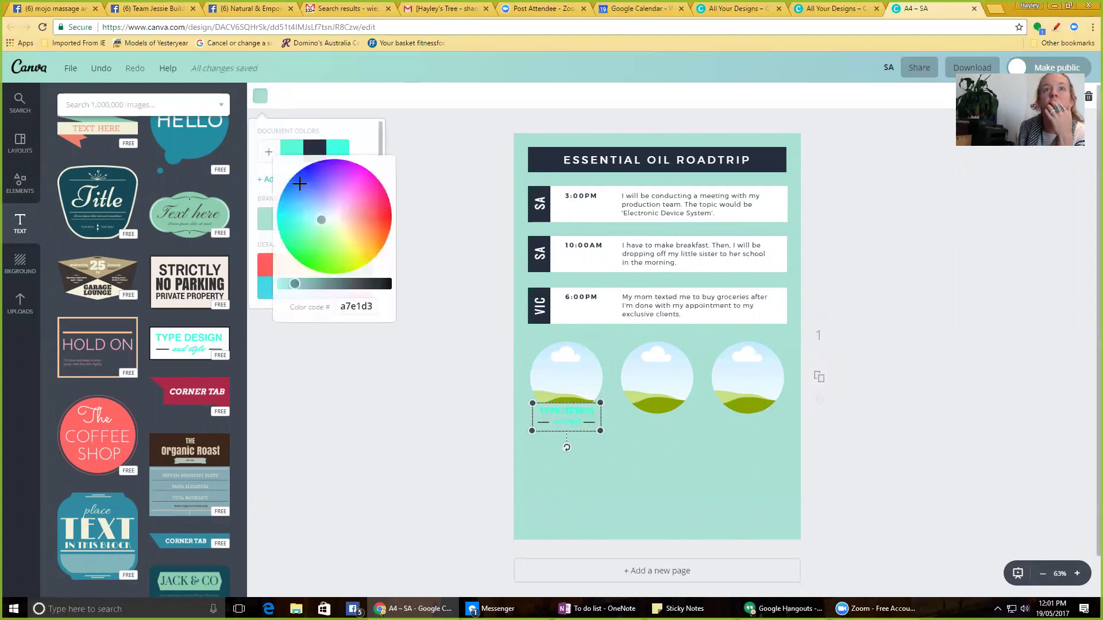
pyautogui.moveTo(294, 284); pyautogui.dragTo(274, 291)
pyautogui.click(404, 277)
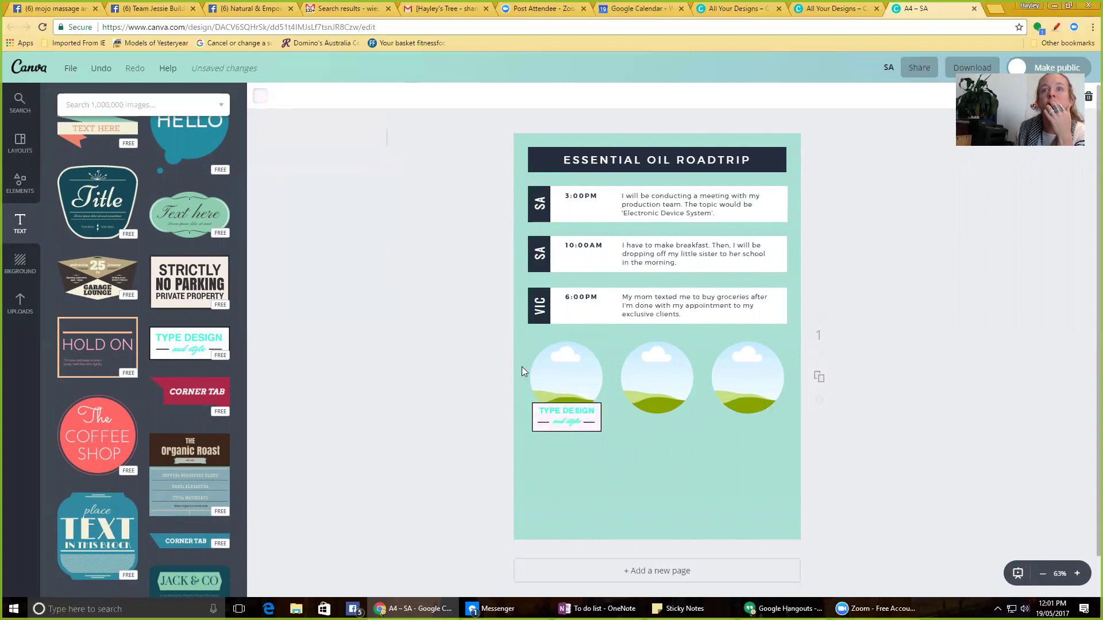
# - Recolour both text lines of the label, "TYPE DESIGN" and "and style", with the dark navy from the document colours
pyautogui.doubleClick(566, 411)
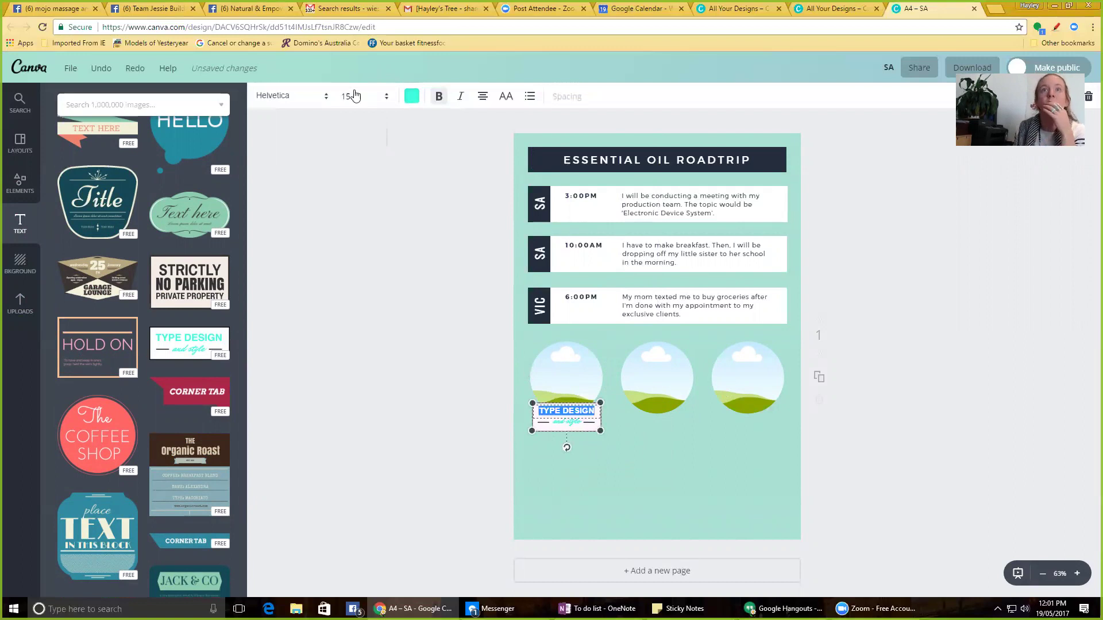
pyautogui.click(412, 96)
pyautogui.click(491, 157)
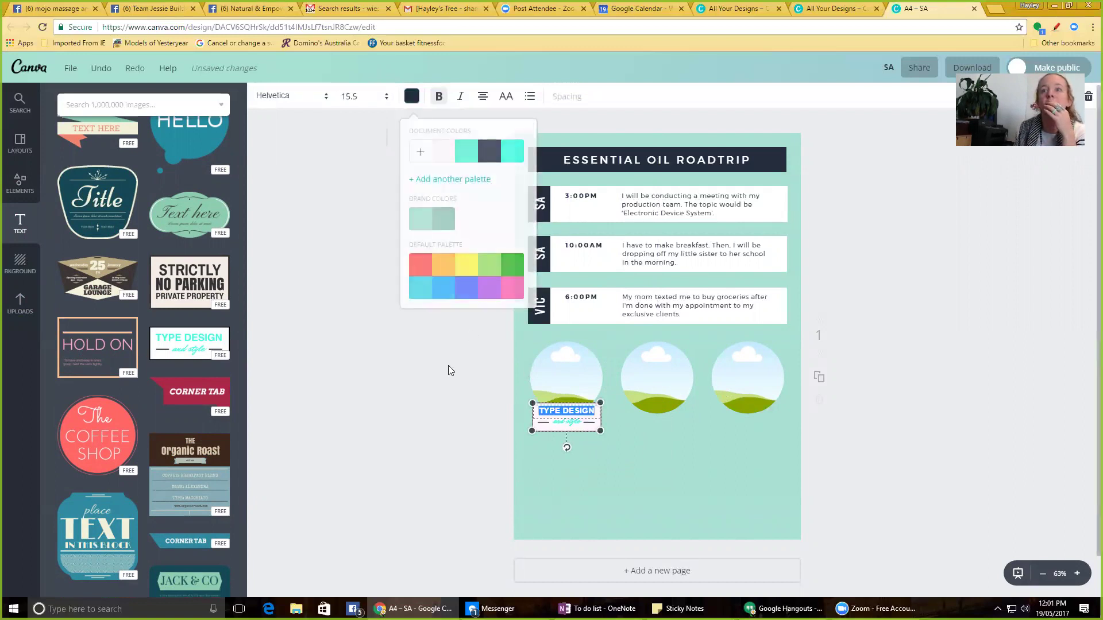
pyautogui.click(451, 369)
pyautogui.doubleClick(564, 424)
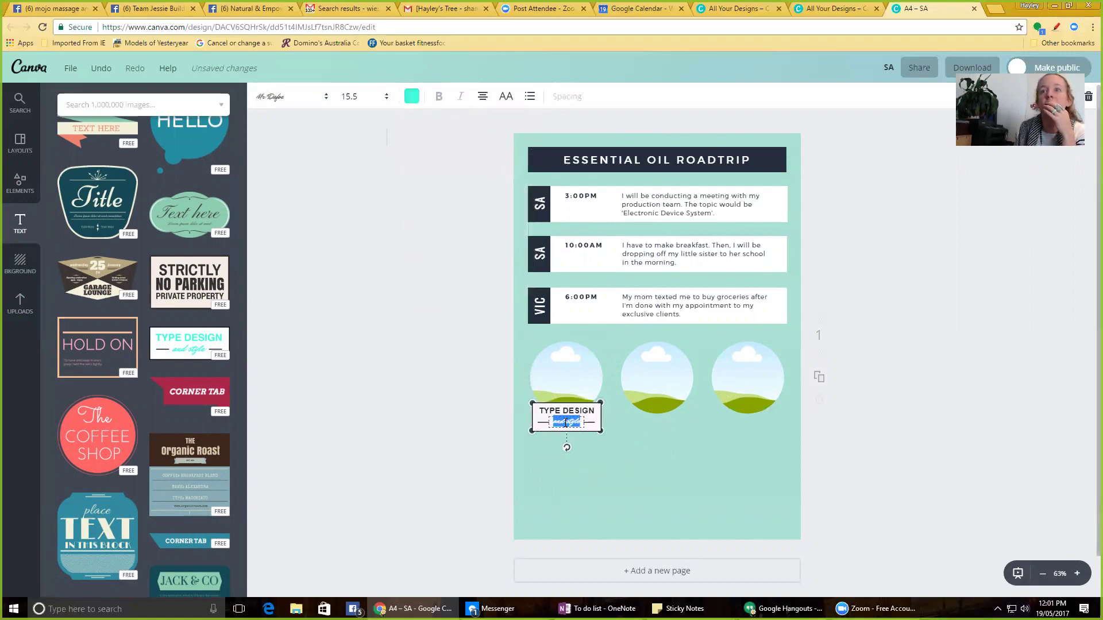
pyautogui.click(412, 96)
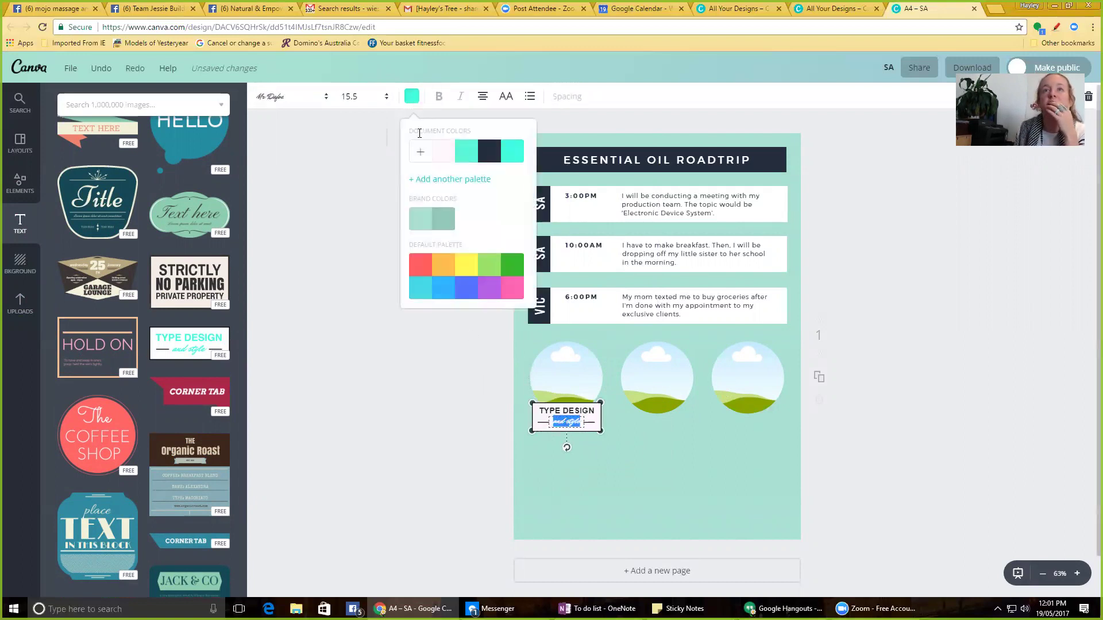
pyautogui.click(307, 273)
pyautogui.click(321, 266)
# - Browse the text layouts and place the framed "Stockholm" label, shrunk to the circle's width, over the lower edge of the middle circle frame
pyautogui.scroll(2, 151, 250)
pyautogui.scroll(15, 150, 250)
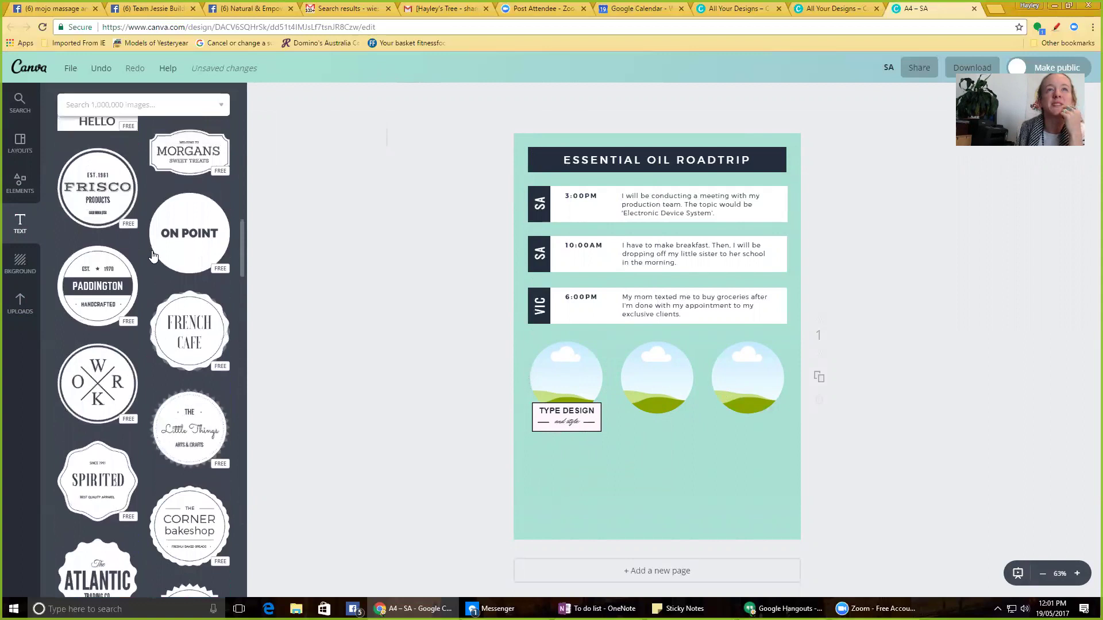
pyautogui.scroll(15, 153, 255)
pyautogui.scroll(-10, 151, 251)
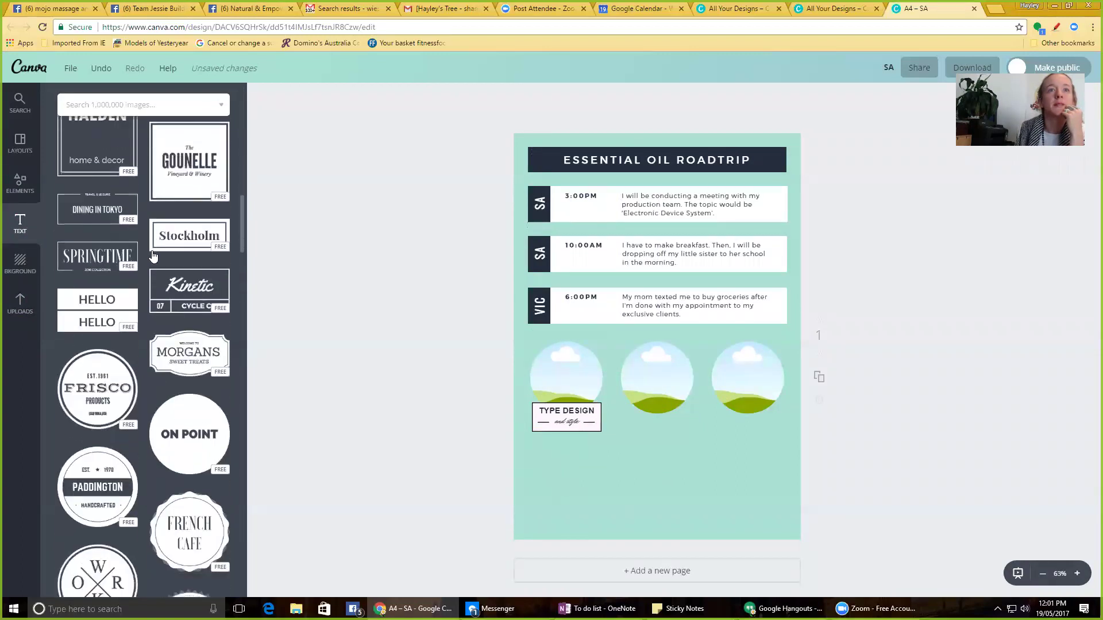
pyautogui.moveTo(171, 242); pyautogui.dragTo(692, 436)
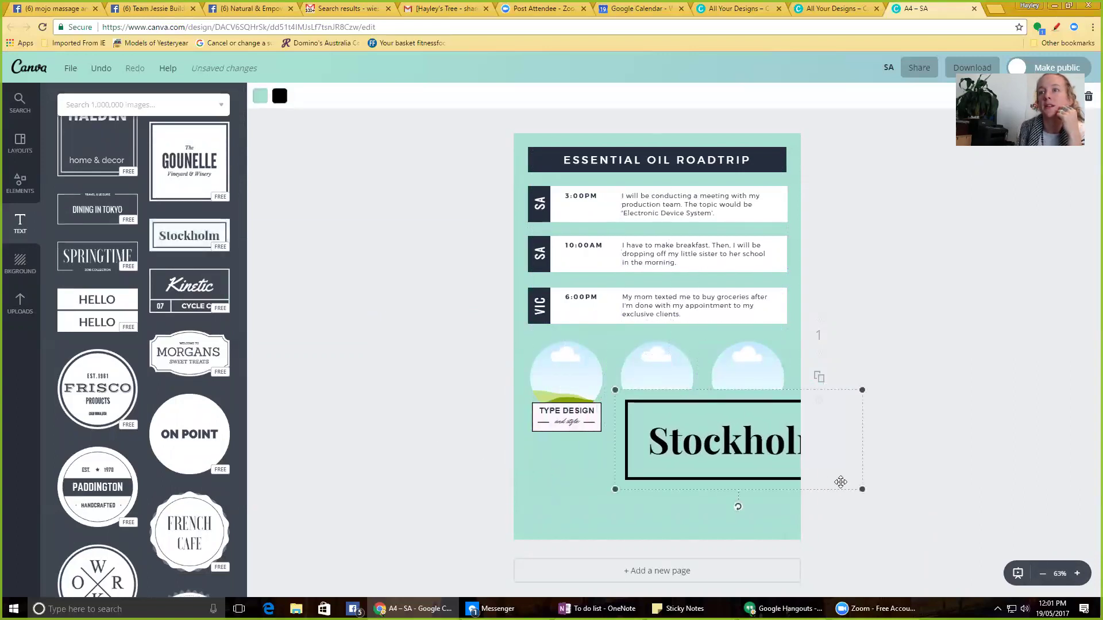
pyautogui.moveTo(862, 489); pyautogui.dragTo(679, 424)
pyautogui.click(661, 415)
pyautogui.click(406, 347)
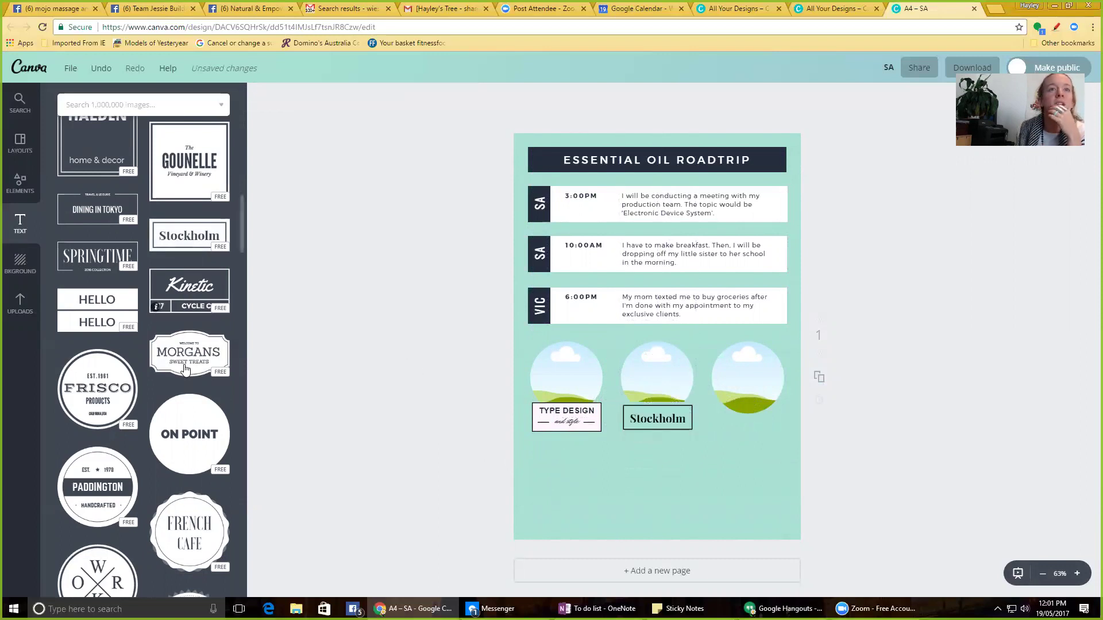
# - Upload the image "3 invest in yourself" from the OneDrive doTERRA Images folder
pyautogui.click(19, 301)
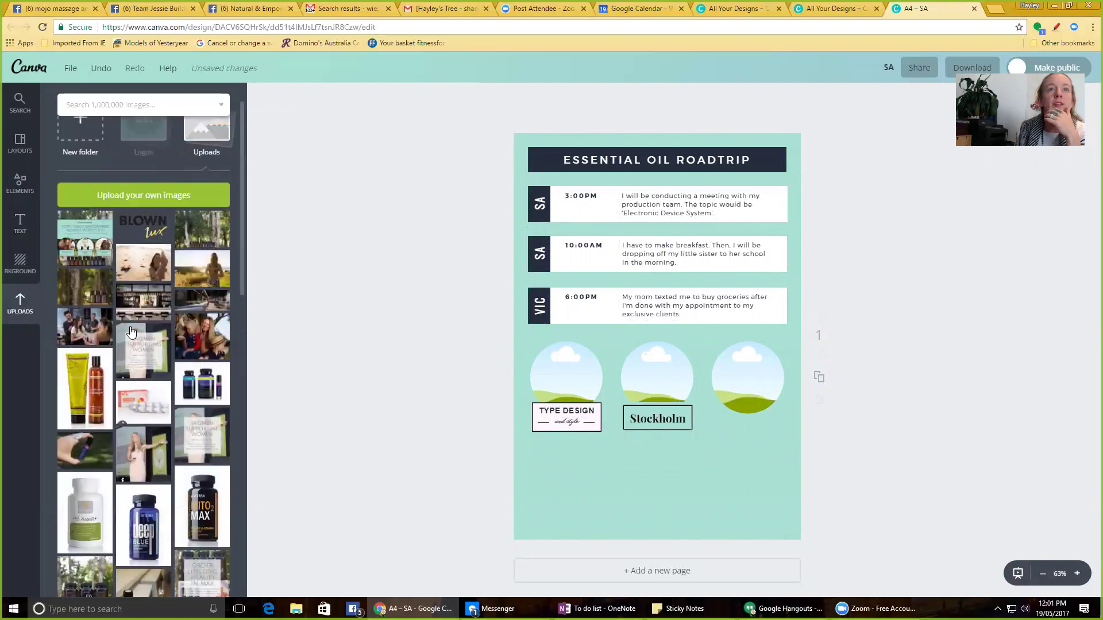
pyautogui.click(124, 234)
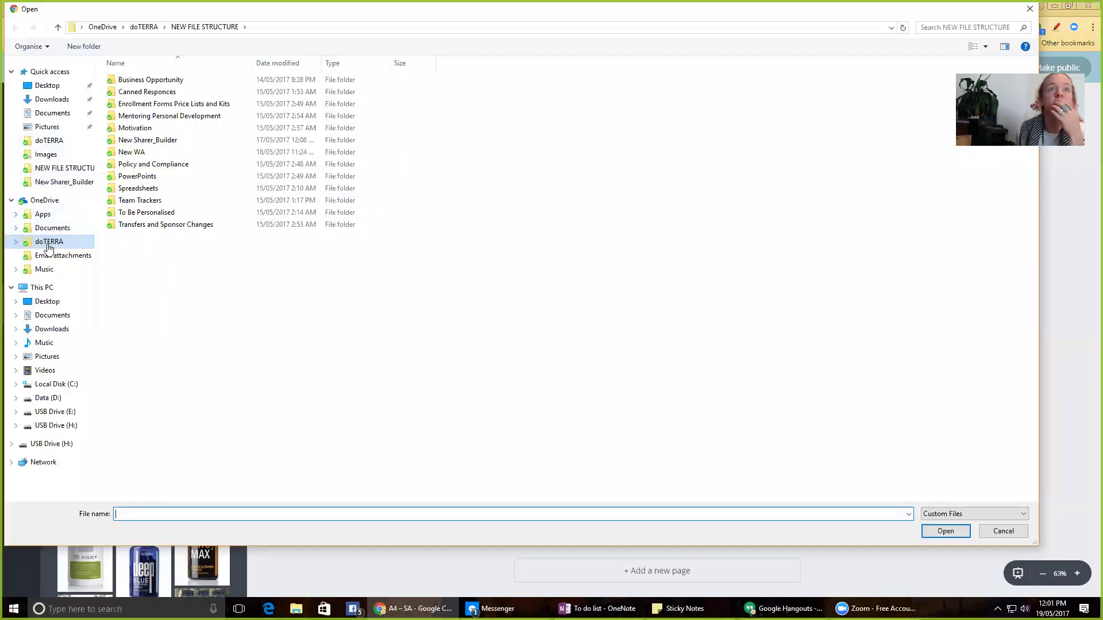
pyautogui.click(48, 241)
pyautogui.doubleClick(130, 249)
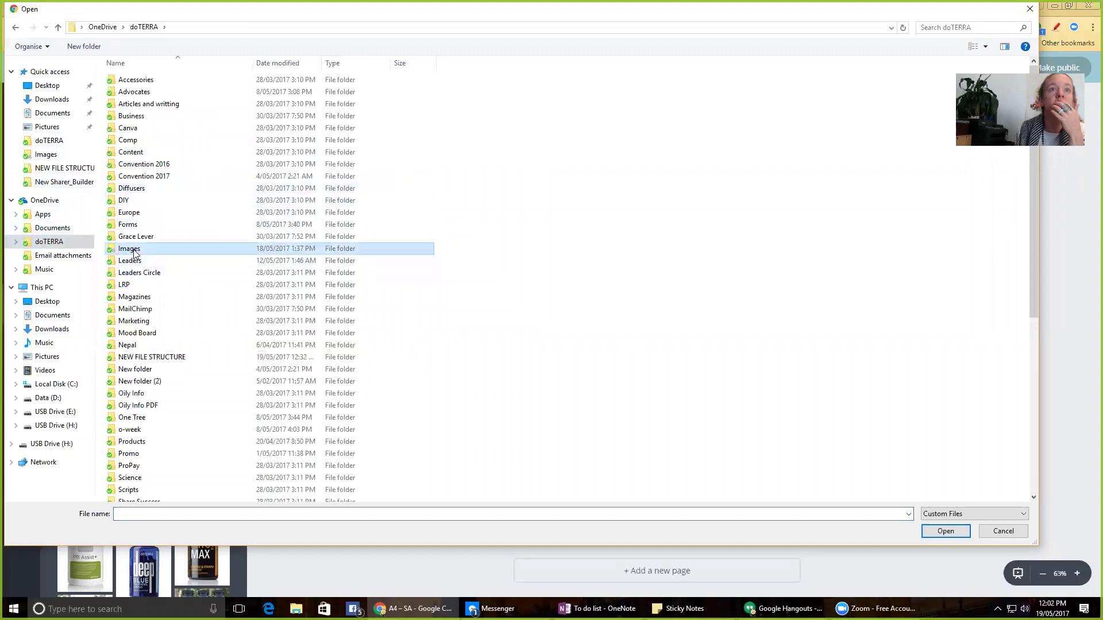
pyautogui.scroll(-5, 410, 324)
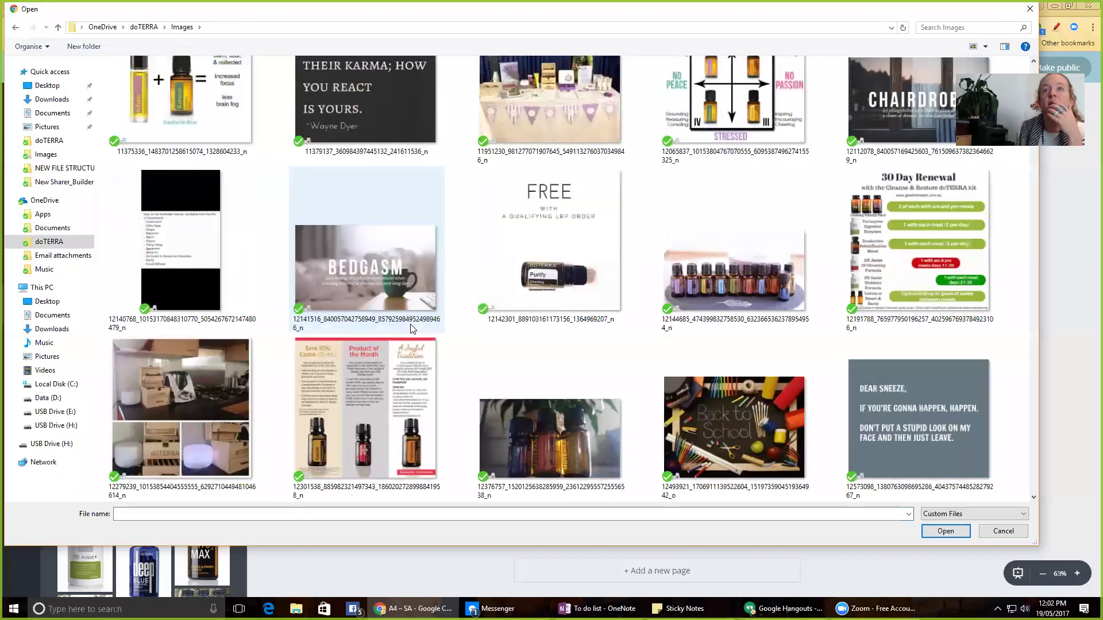
pyautogui.click(694, 297)
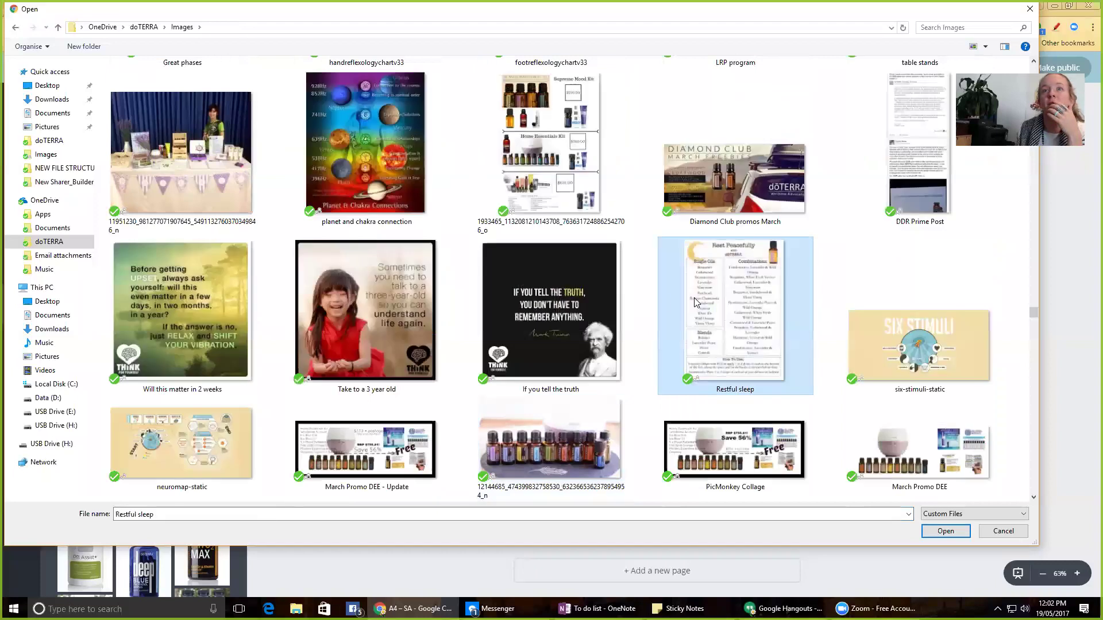
pyautogui.scroll(10, 628, 323)
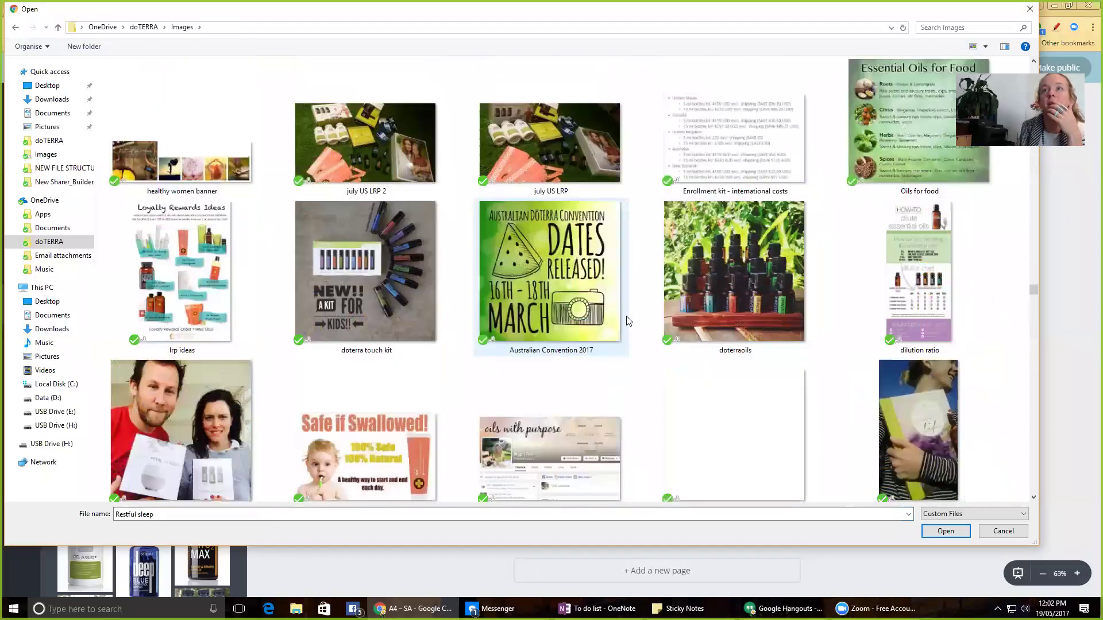
pyautogui.scroll(5, 628, 322)
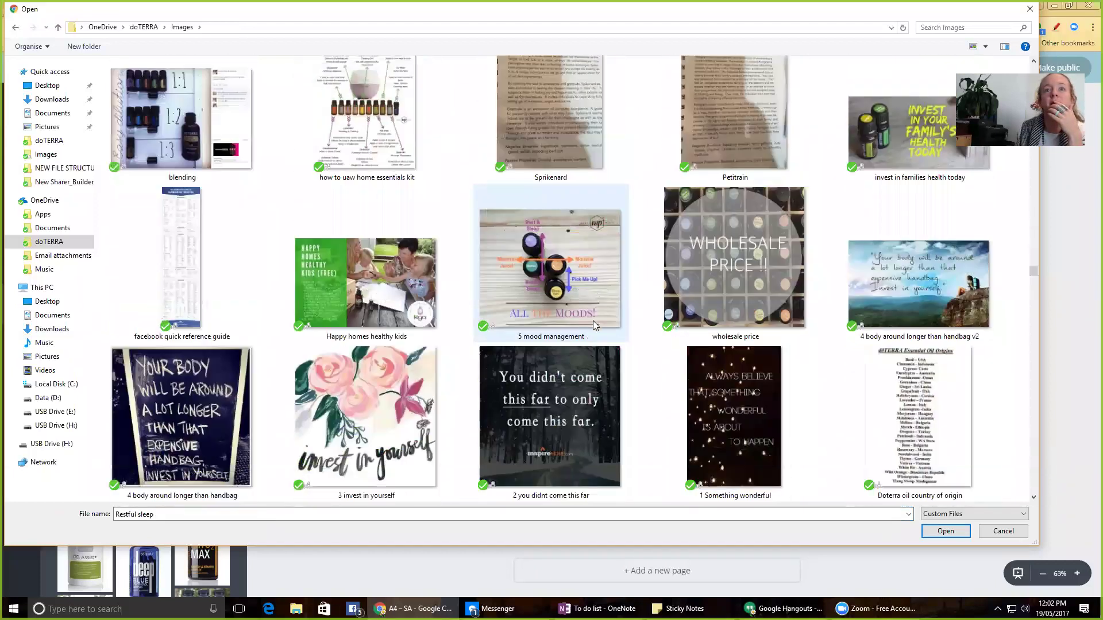
pyautogui.doubleClick(395, 379)
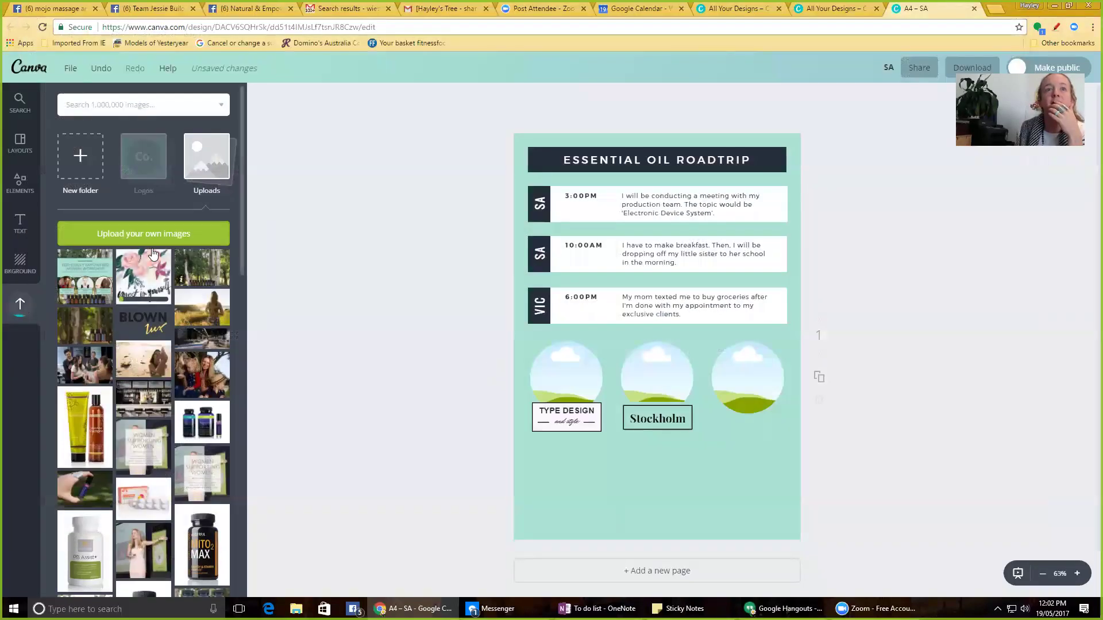
# - Upload the photo of a hand holding a small essential oil bottle from the same Images folder
pyautogui.click(211, 237)
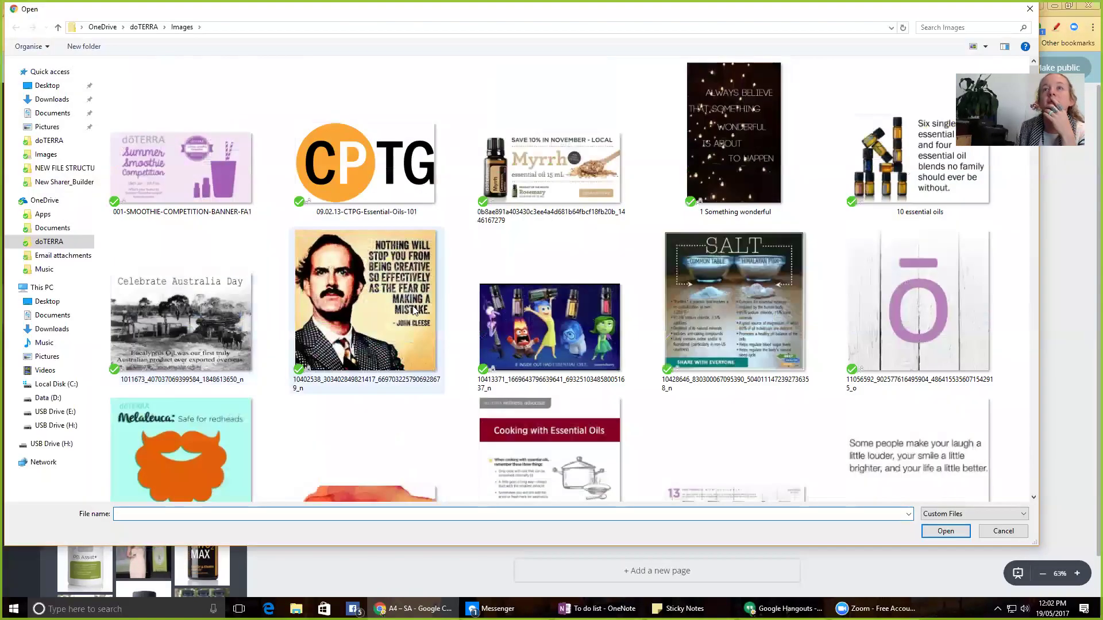
pyautogui.scroll(-5, 413, 305)
pyautogui.scroll(2, 413, 306)
pyautogui.doubleClick(517, 302)
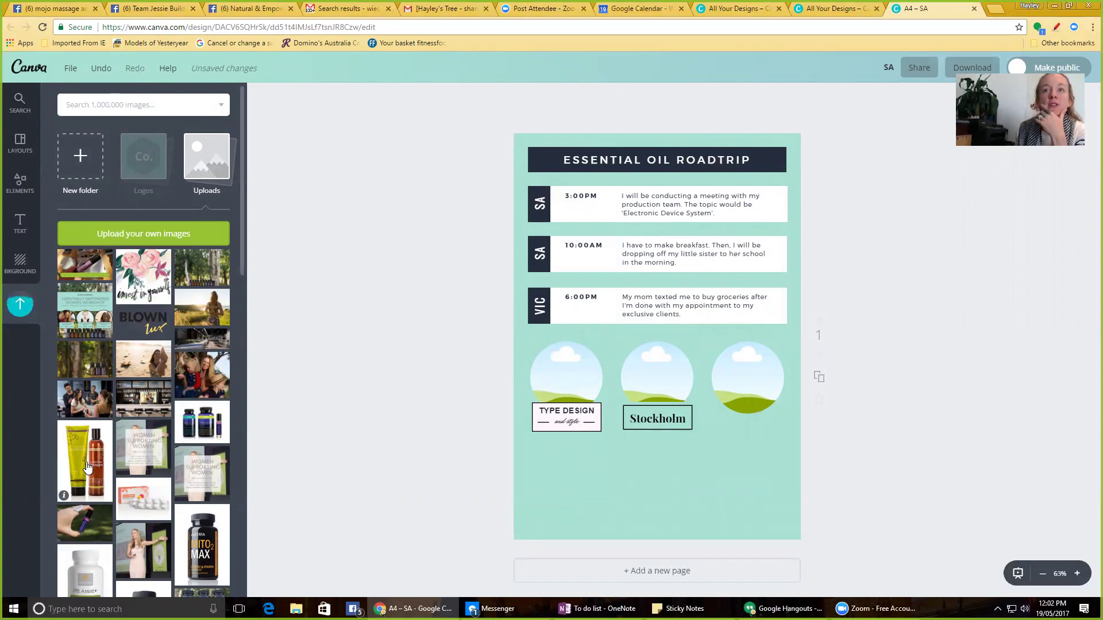
# - Fill the left circle frame with the green and brown bottles photo and try the floral "invest in yourself" image in the middle circle
pyautogui.moveTo(86, 466); pyautogui.dragTo(568, 372)
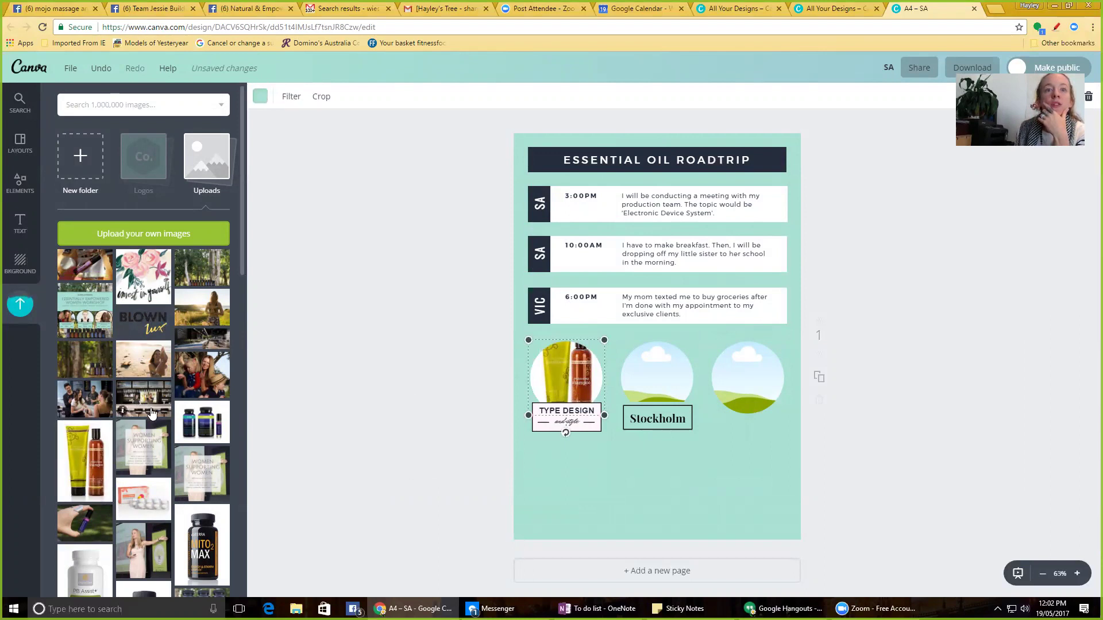
pyautogui.moveTo(141, 270); pyautogui.dragTo(669, 424)
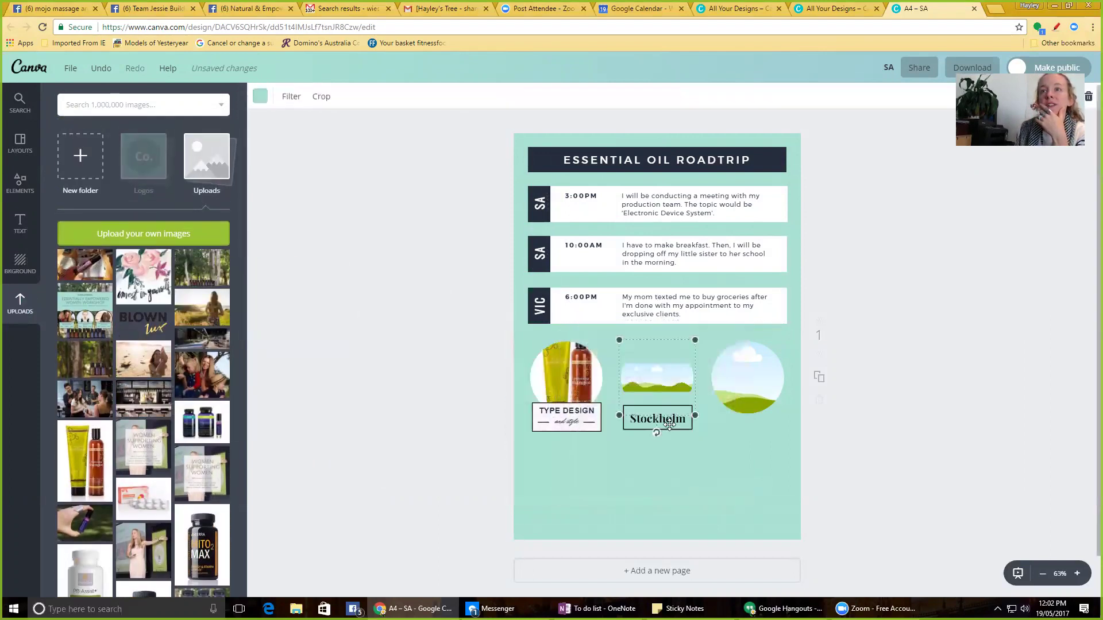
pyautogui.doubleClick(657, 383)
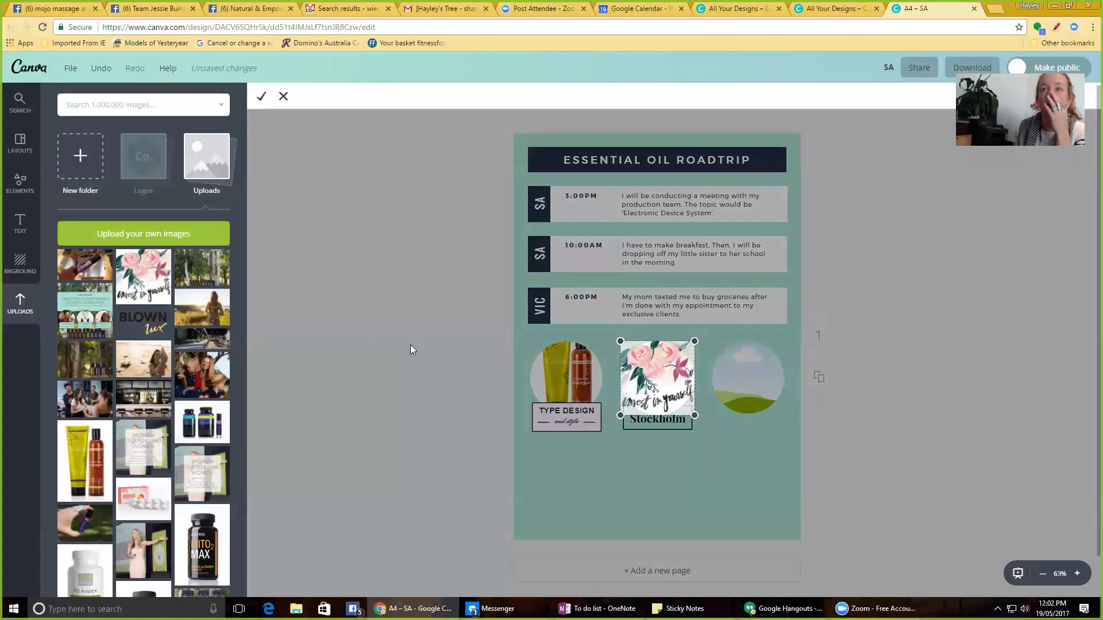
pyautogui.click(283, 97)
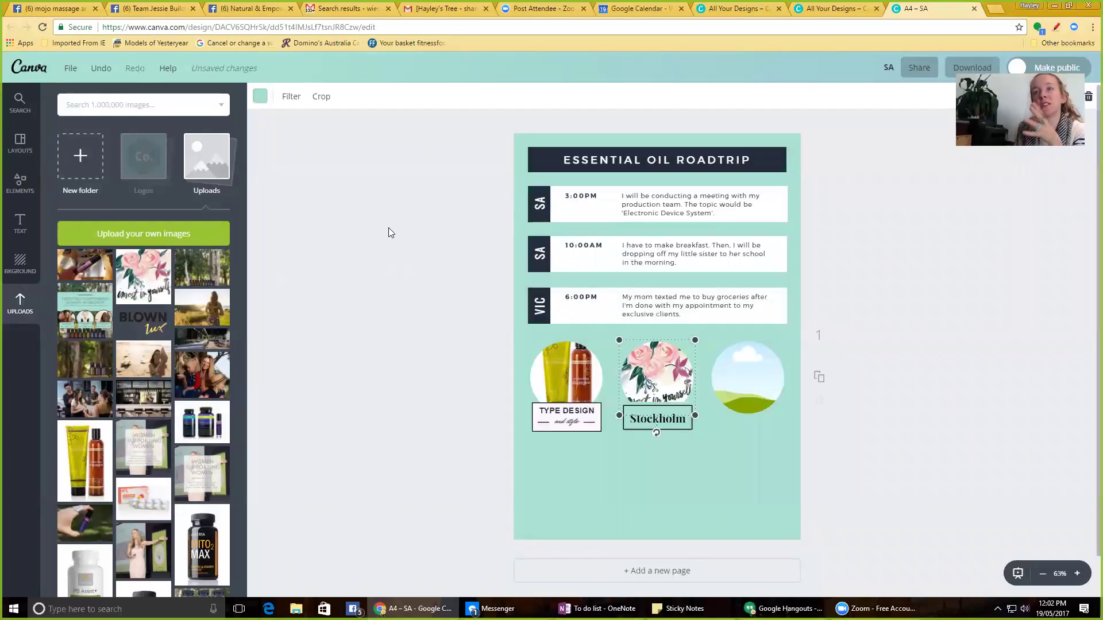
# - Replace the middle circle's picture with the hand-held oil bottle photo and fill the right circle with the photo of a woman in a field
pyautogui.moveTo(84, 265); pyautogui.dragTo(643, 366)
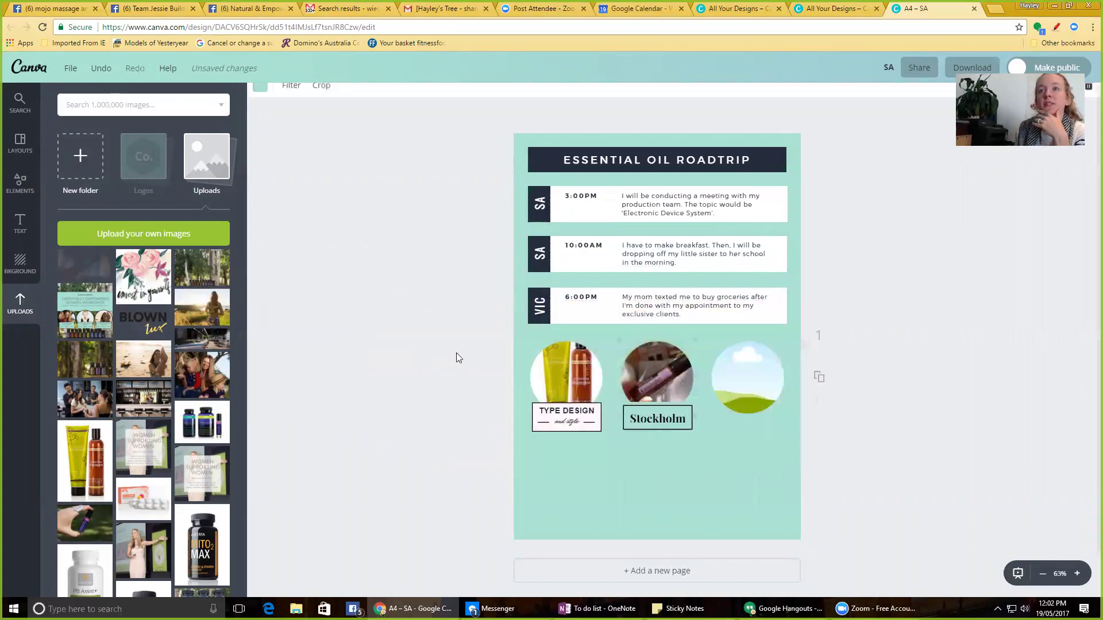
pyautogui.moveTo(199, 305); pyautogui.dragTo(753, 374)
pyautogui.doubleClick(764, 370)
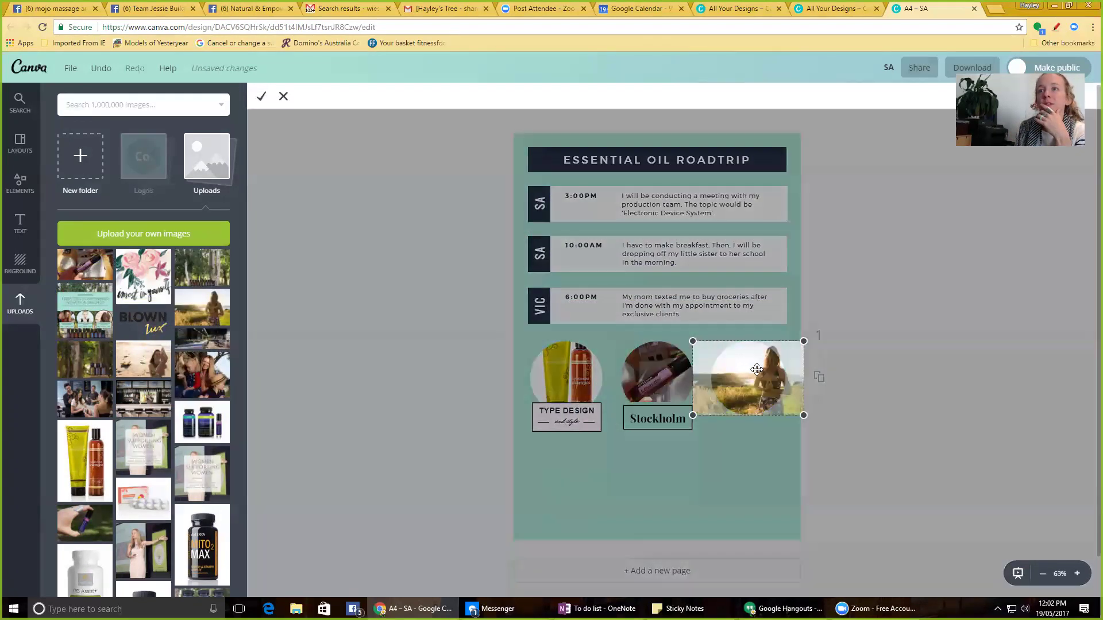
pyautogui.click(260, 98)
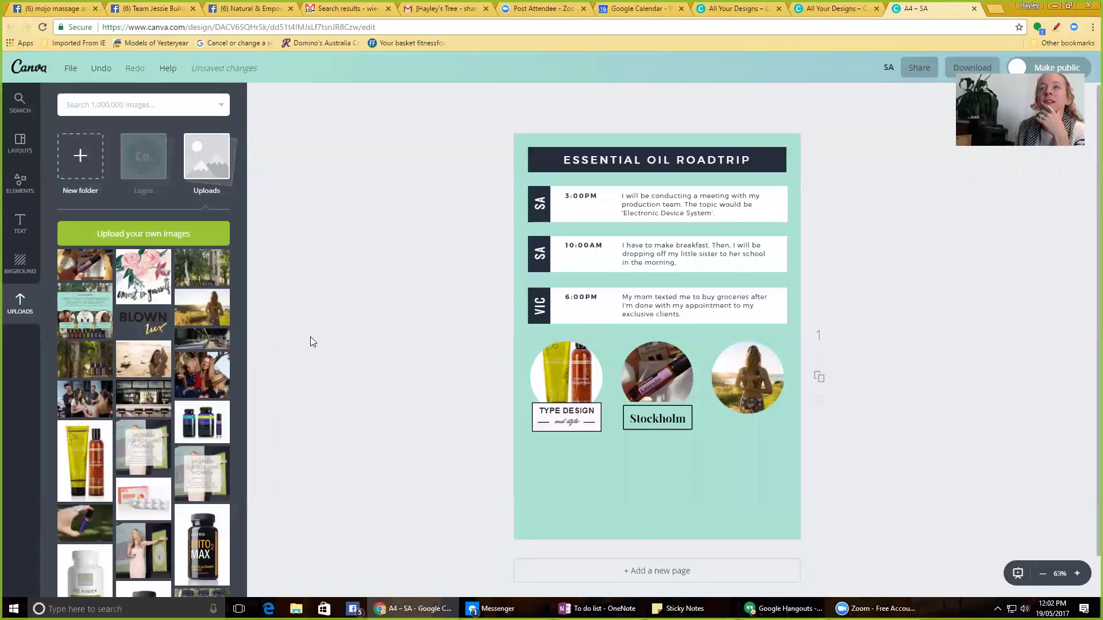
# - Delete the "TYPE DESIGN and style" label and place a duplicate of the "Stockholm" label over the lower edge of the left circle
pyautogui.click(537, 430)
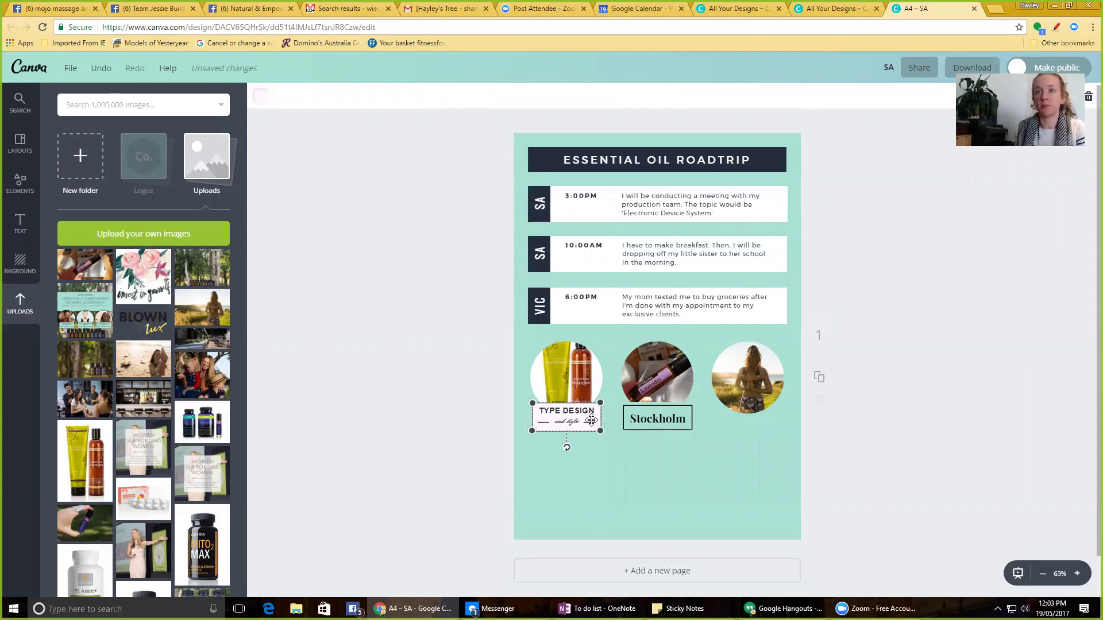
pyautogui.hotkey('ctrl', 'z')
pyautogui.click(623, 428)
pyautogui.click(626, 425)
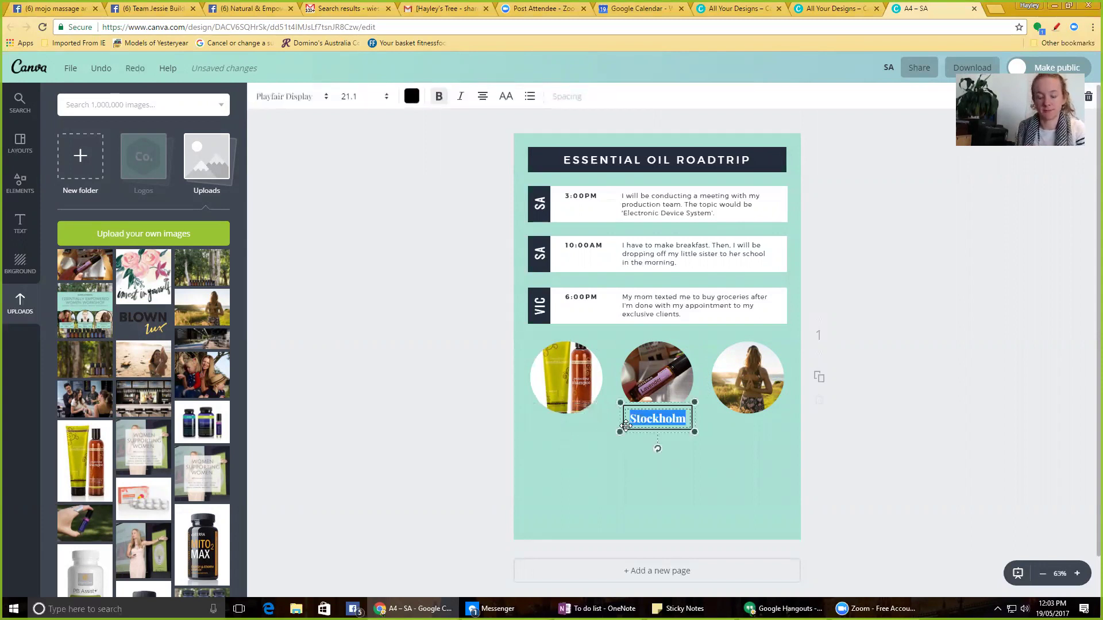
pyautogui.press('Right')
pyautogui.click(634, 434)
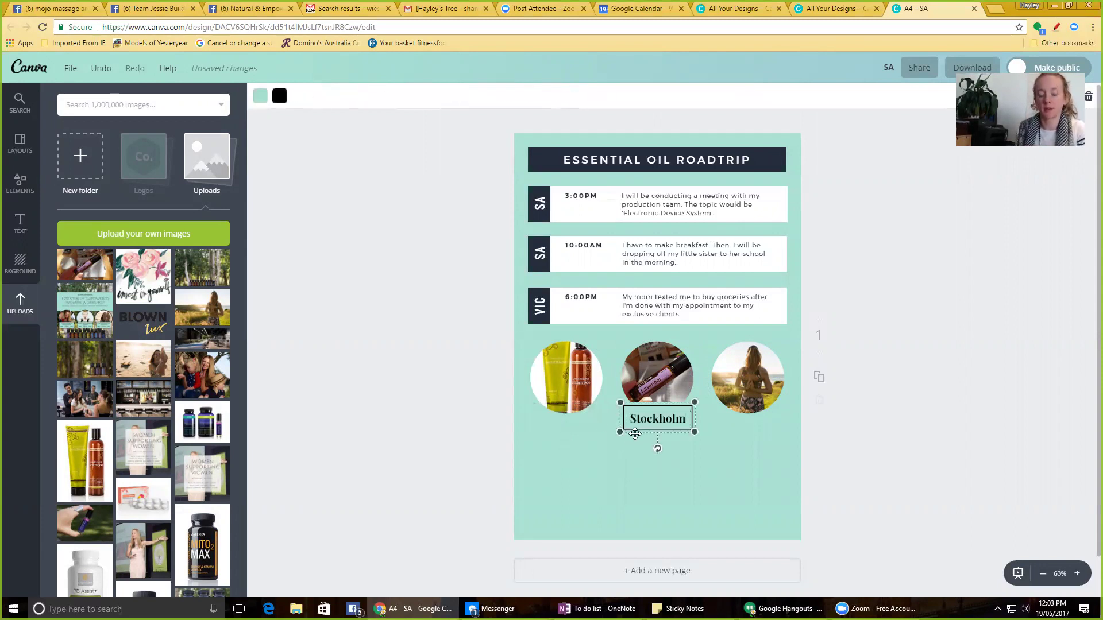
pyautogui.hotkey('ctrl', 'd')
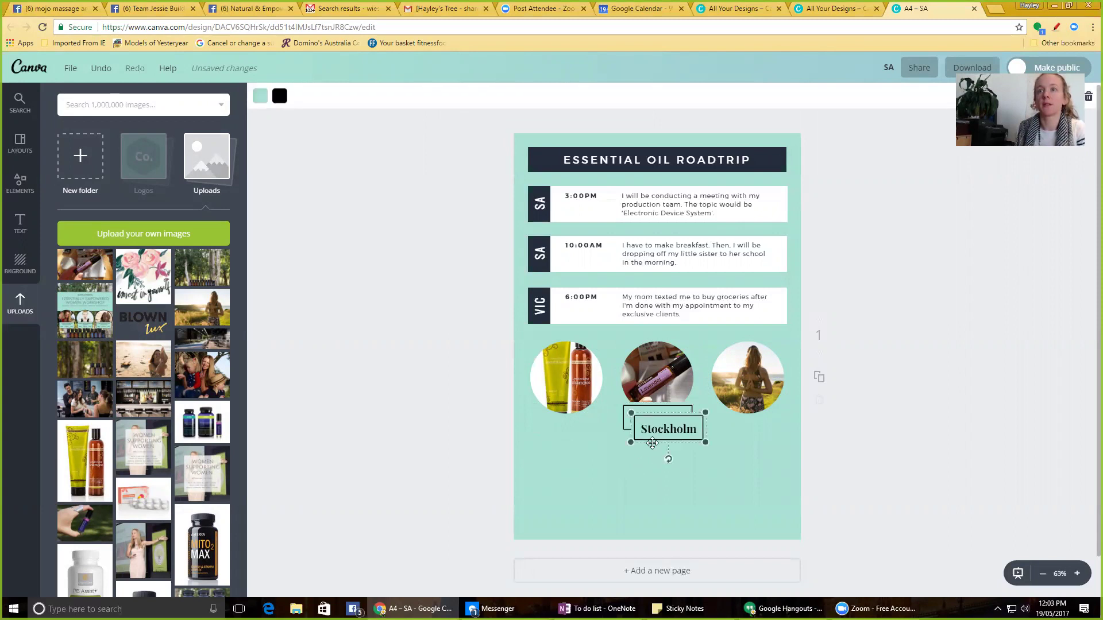
pyautogui.moveTo(617, 438); pyautogui.dragTo(674, 428)
pyautogui.click(605, 438)
# - Change the left circle's label text to "Low Tox" and the middle circle's label text to "Health"
pyautogui.click(576, 414)
pyautogui.doubleClick(572, 415)
pyautogui.press('BackSpace')
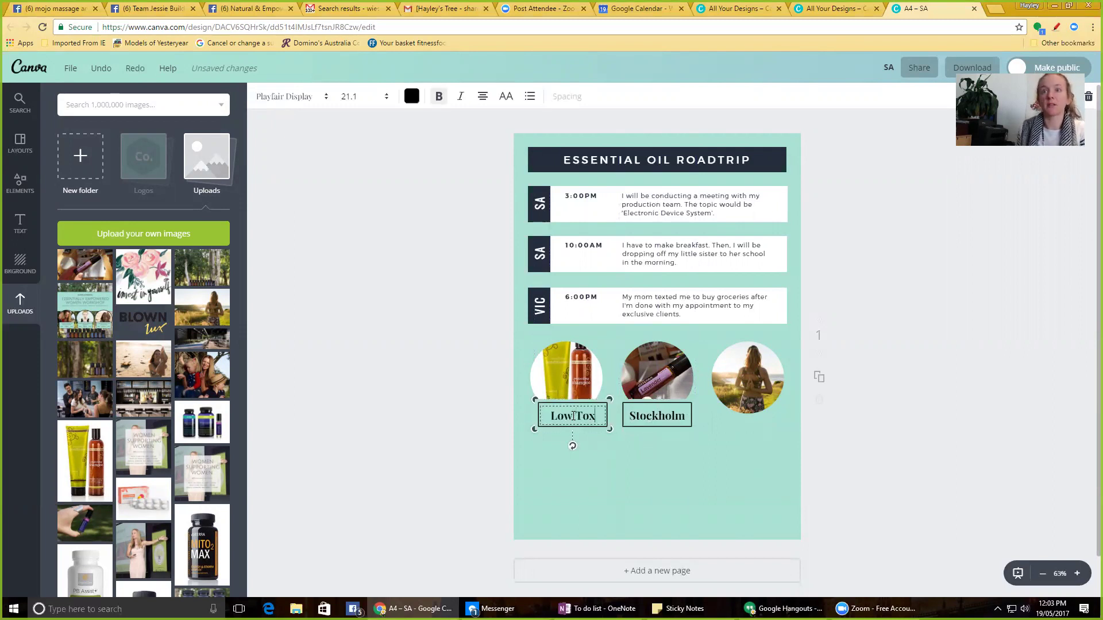
pyautogui.click(653, 418)
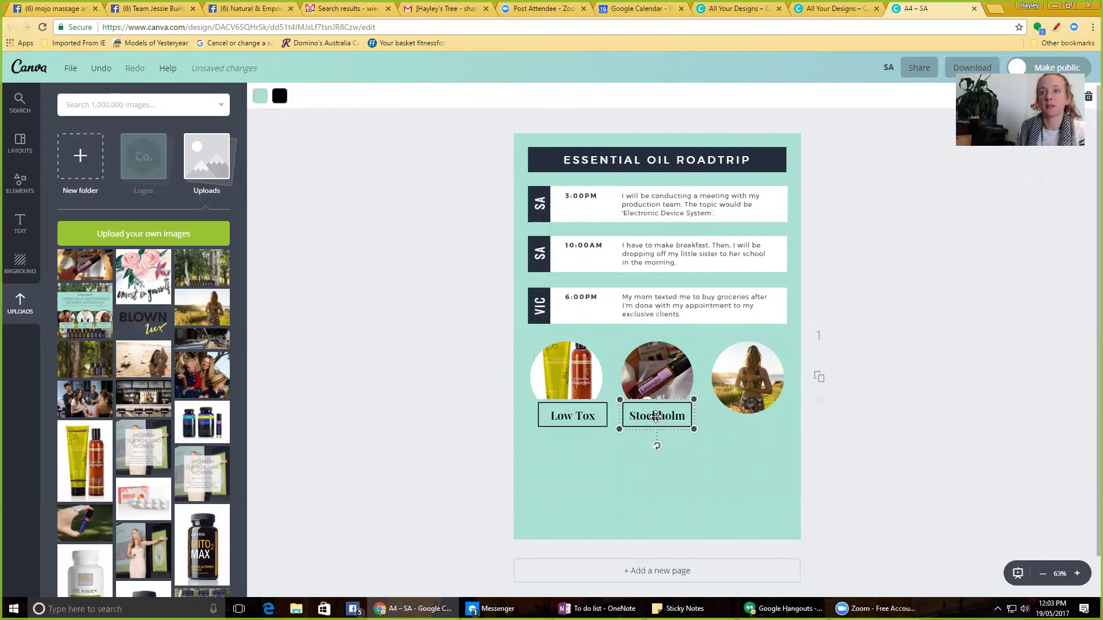
pyautogui.doubleClick(655, 416)
pyautogui.write('Health')
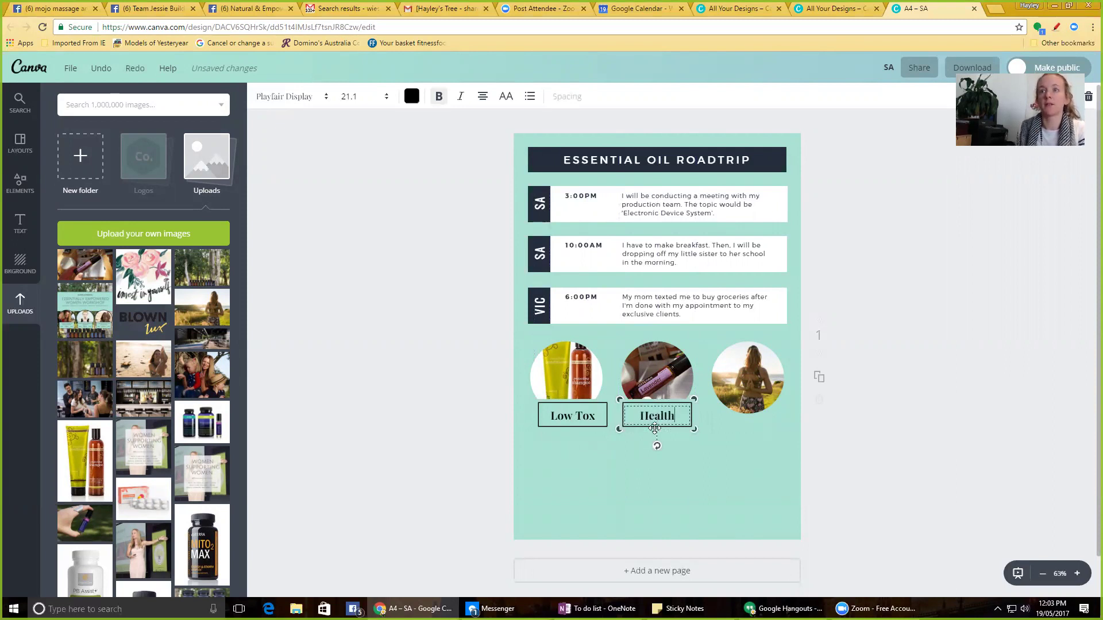
# - Duplicate the "Health" label onto the lower edge of the right circle and change its text to "Wellness"
pyautogui.press('Escape')
pyautogui.moveTo(675, 428)
pyautogui.mouseDown()
pyautogui.moveTo(667, 438)
pyautogui.moveTo(757, 409)
pyautogui.moveTo(758, 426)
pyautogui.mouseUp()
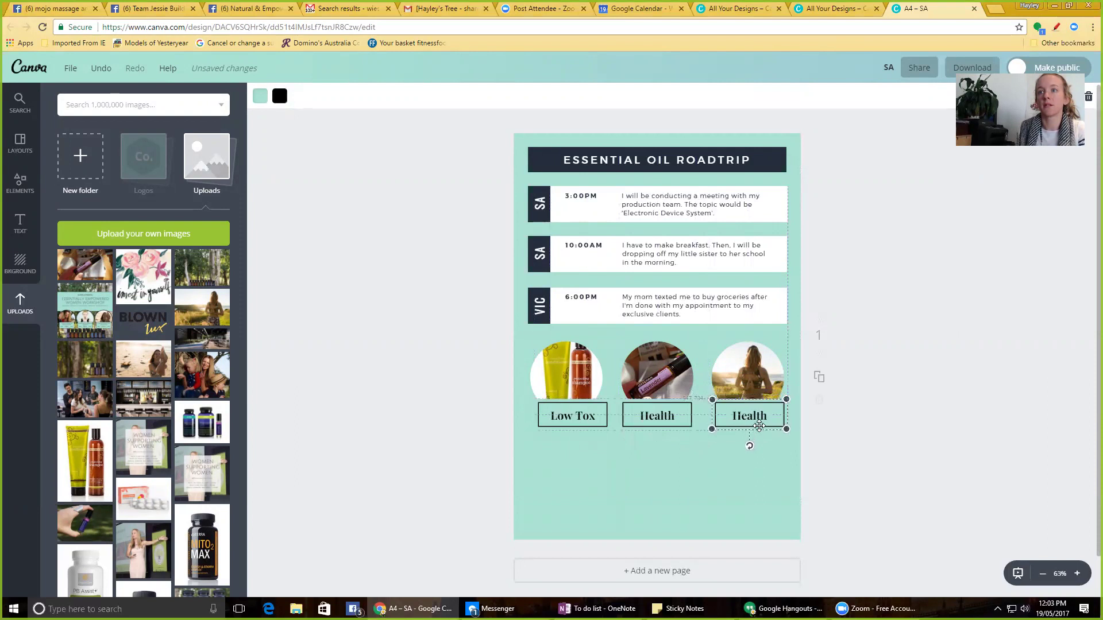
pyautogui.doubleClick(754, 418)
pyautogui.write('Wellness')
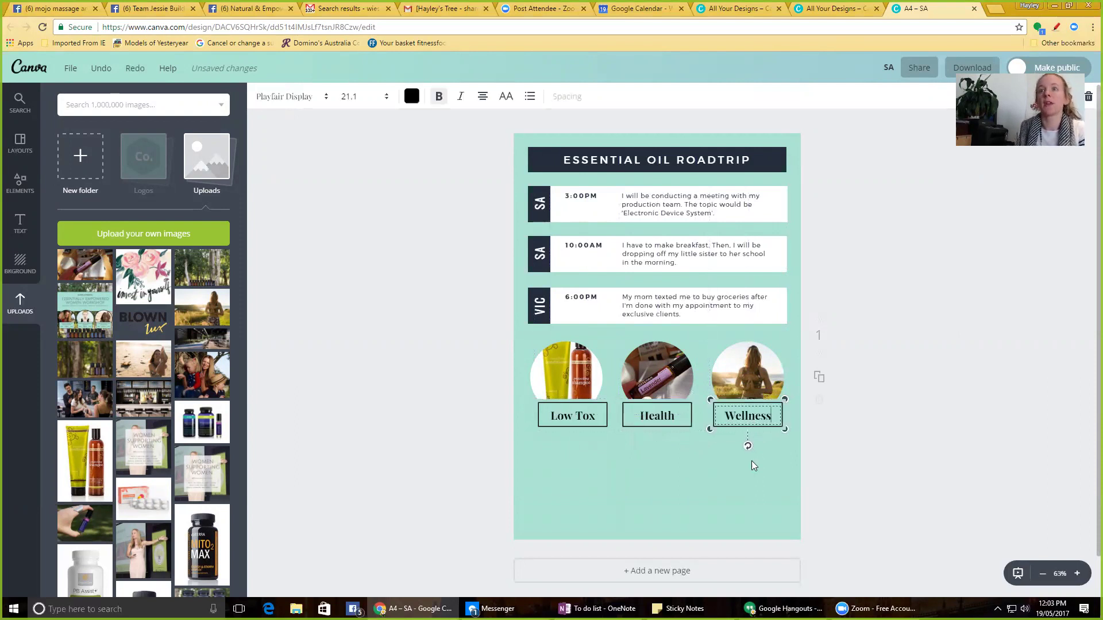
# - Set the font of the "Low Tox" label to the brand font Julius Sans One
pyautogui.click(573, 416)
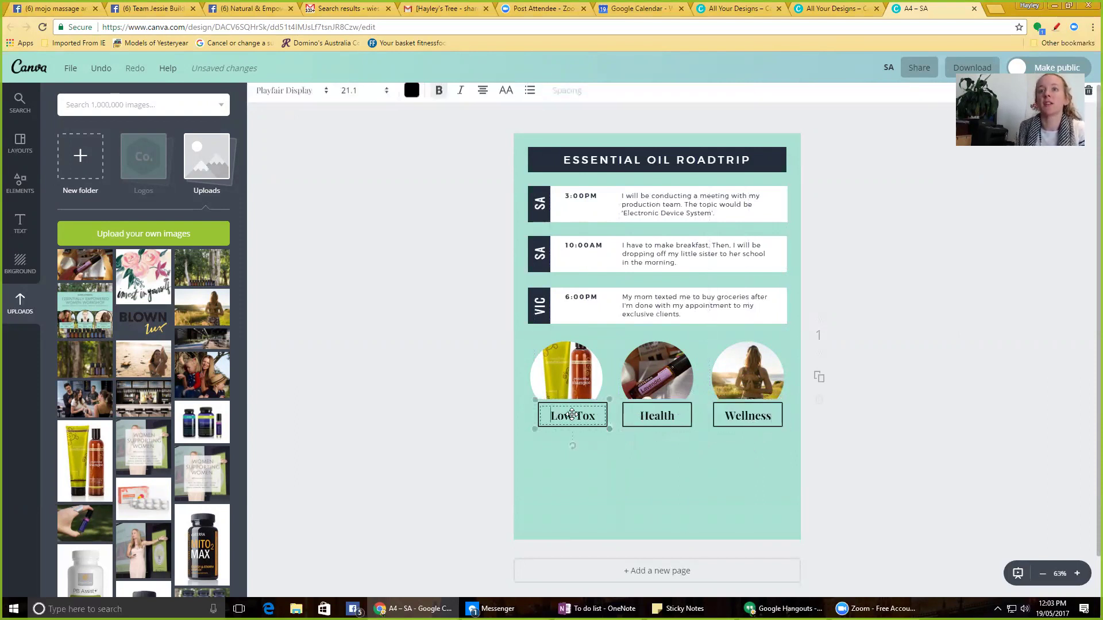
pyautogui.hotkey('ctrl', 'a')
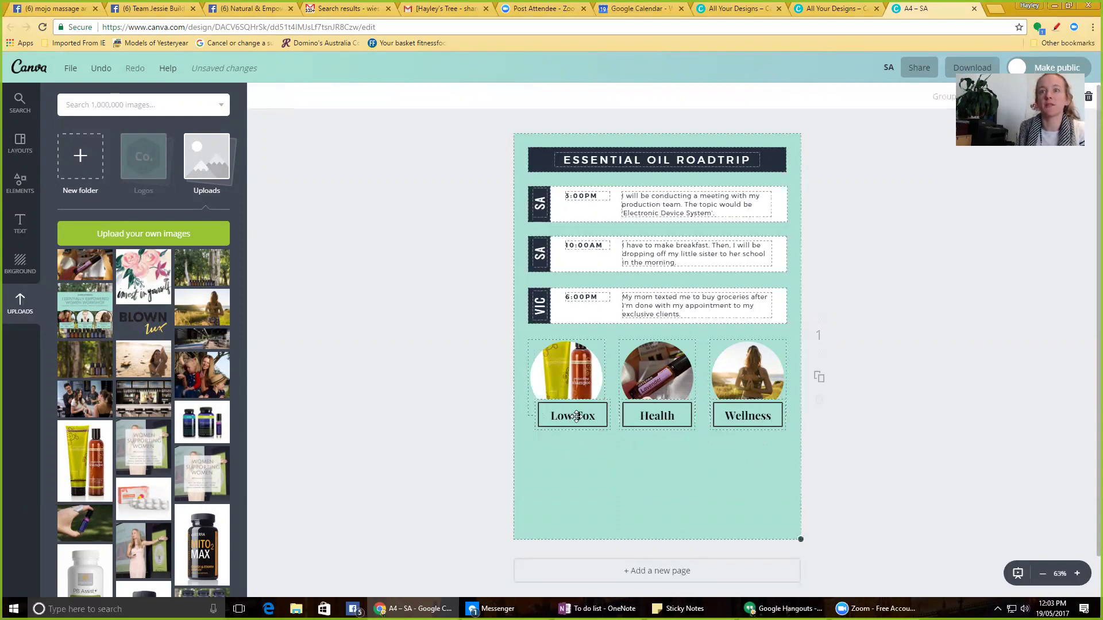
pyautogui.click(569, 415)
pyautogui.click(569, 416)
pyautogui.click(327, 98)
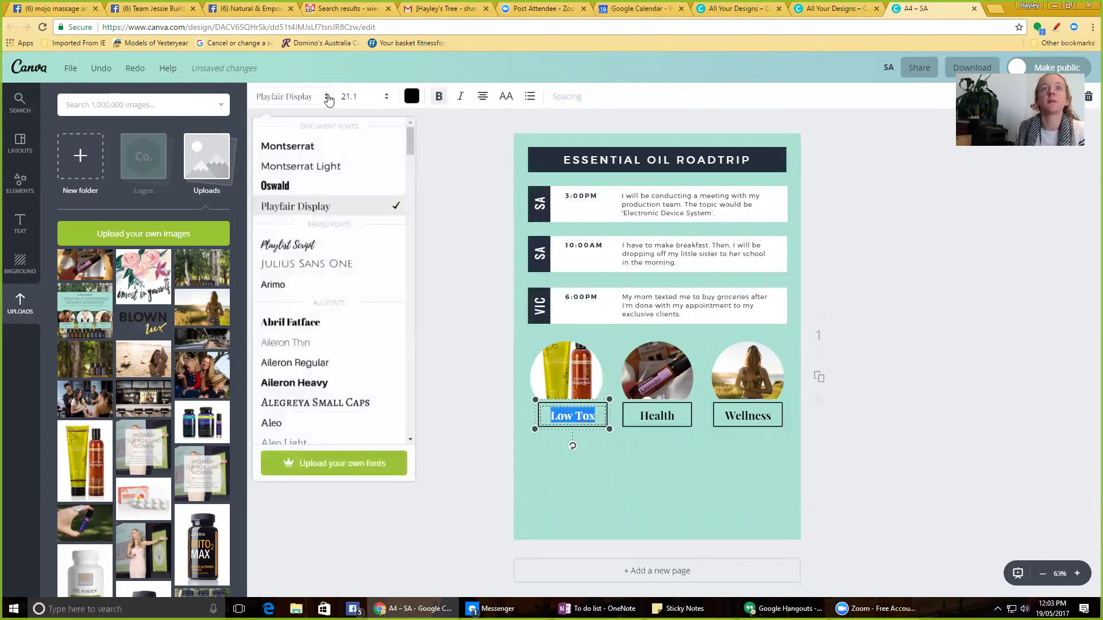
pyautogui.click(339, 263)
# - Set the font of the "Health" and "Wellness" labels to the brand font Julius Sans One
pyautogui.click(660, 416)
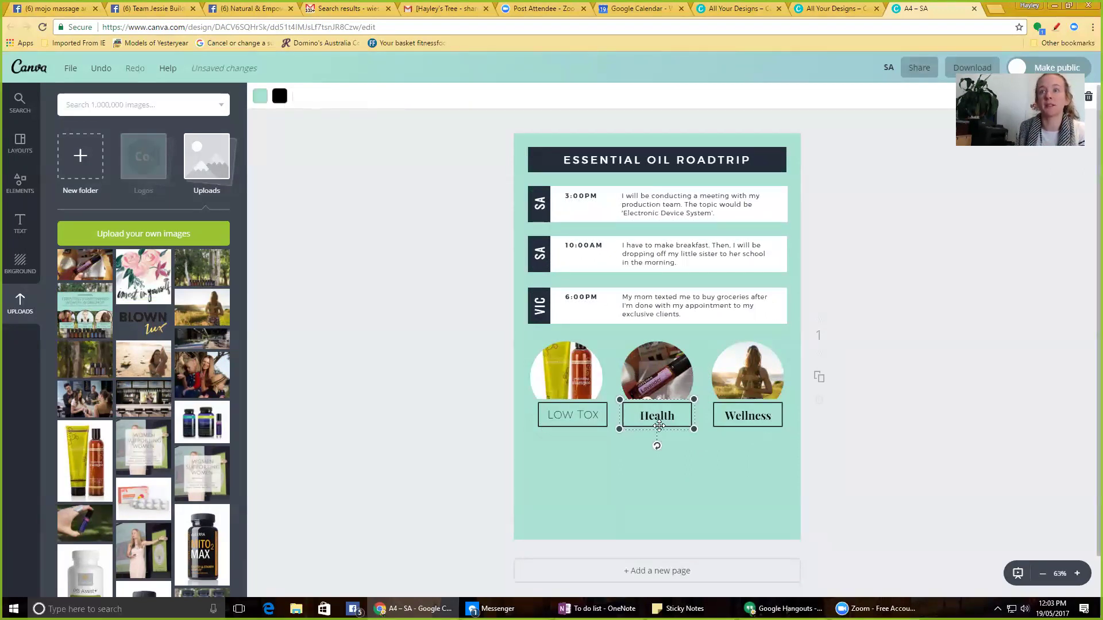
pyautogui.doubleClick(659, 416)
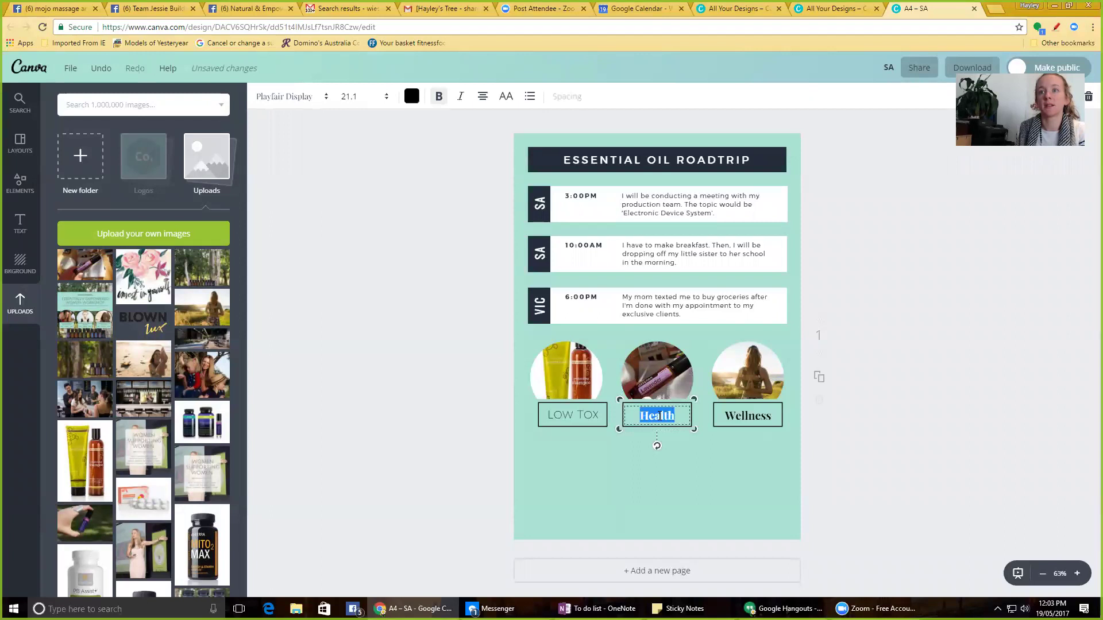
pyautogui.click(332, 100)
pyautogui.click(308, 286)
pyautogui.doubleClick(734, 418)
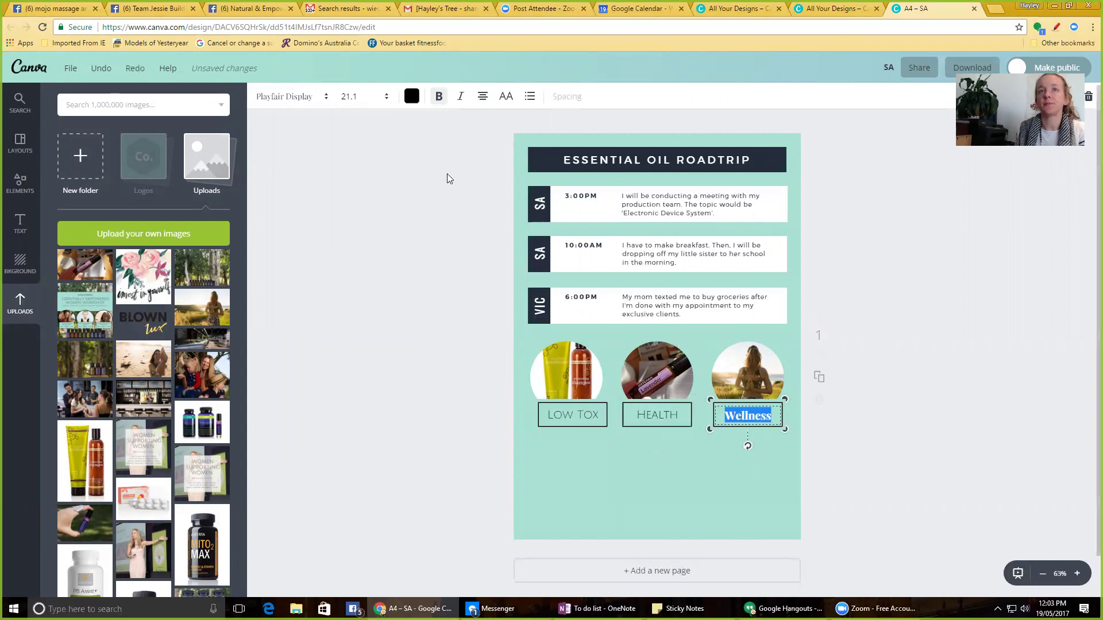
pyautogui.click(326, 97)
pyautogui.click(324, 281)
pyautogui.click(388, 377)
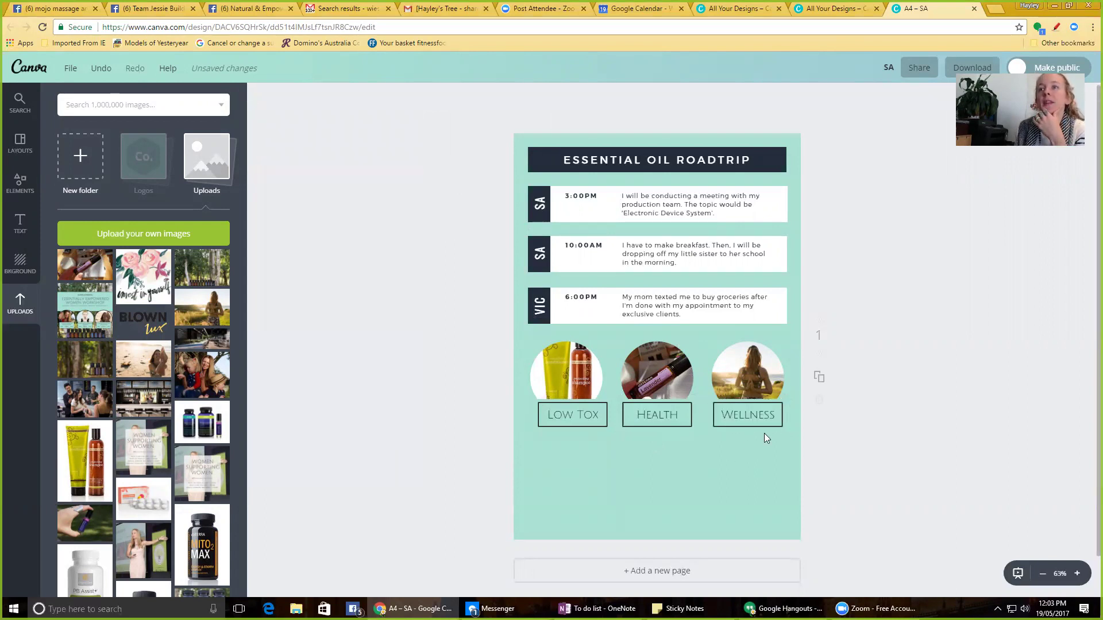
# - Try a font size of 16 on the "Low Tox" label
pyautogui.doubleClick(670, 418)
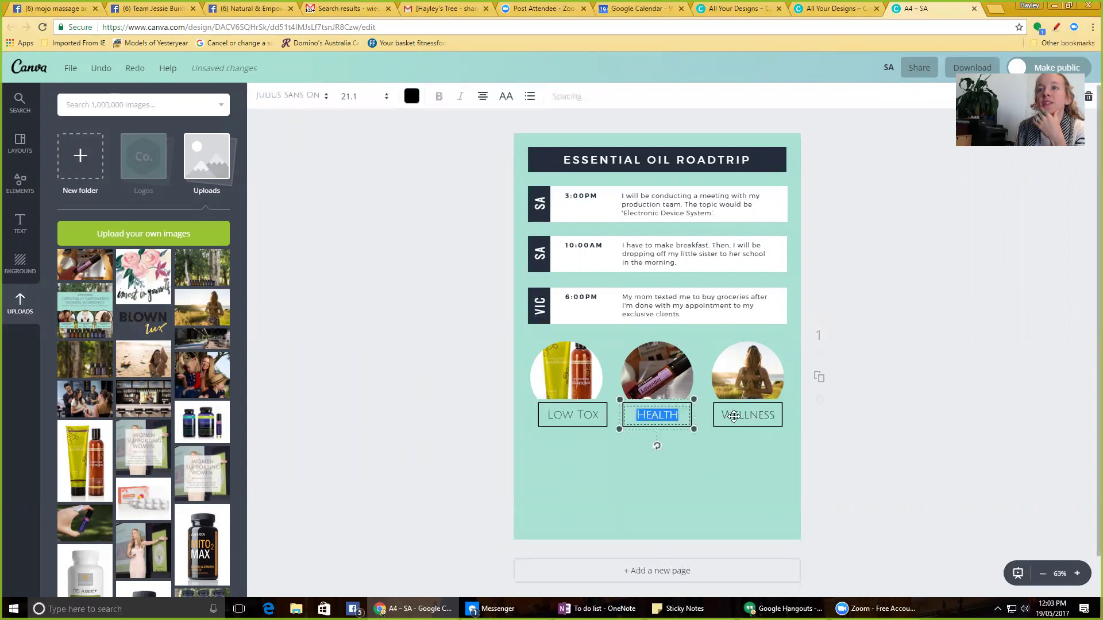
pyautogui.doubleClick(735, 416)
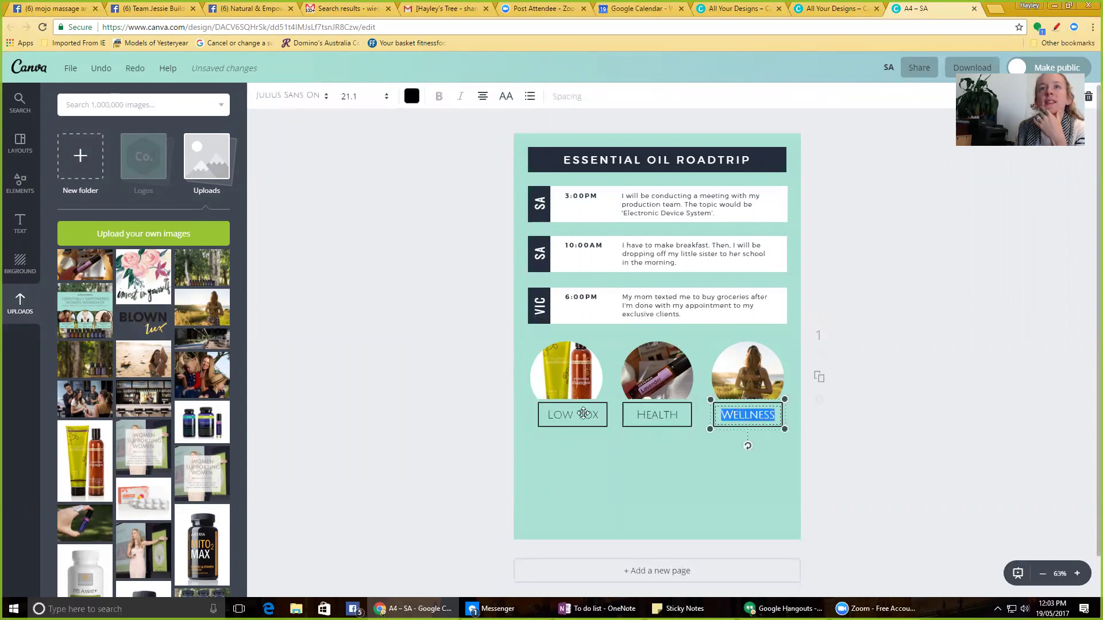
pyautogui.doubleClick(583, 413)
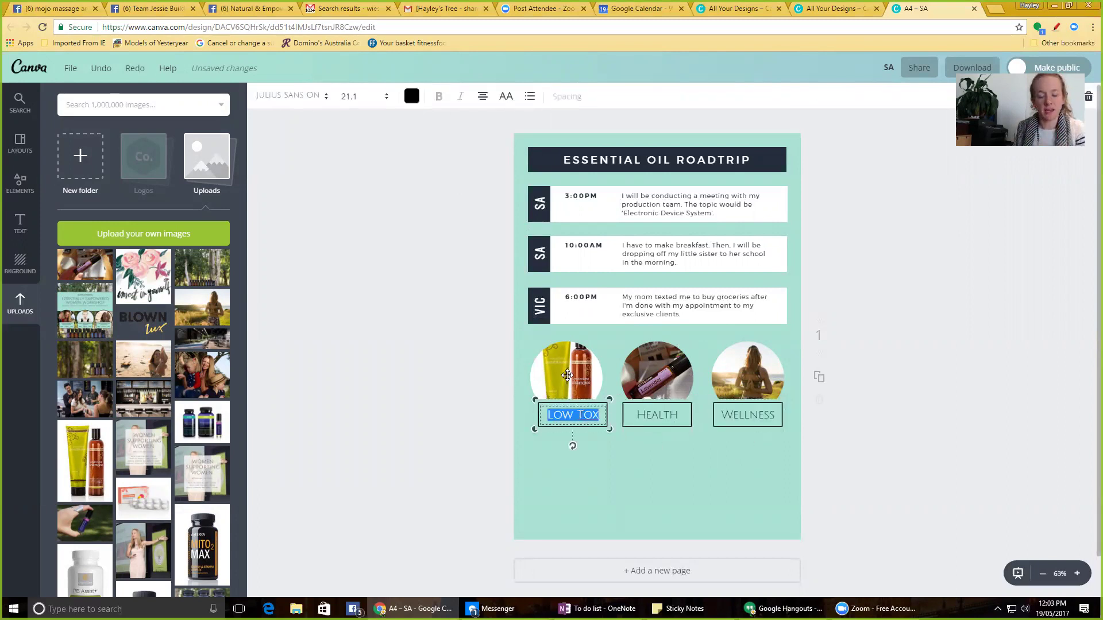
pyautogui.click(386, 96)
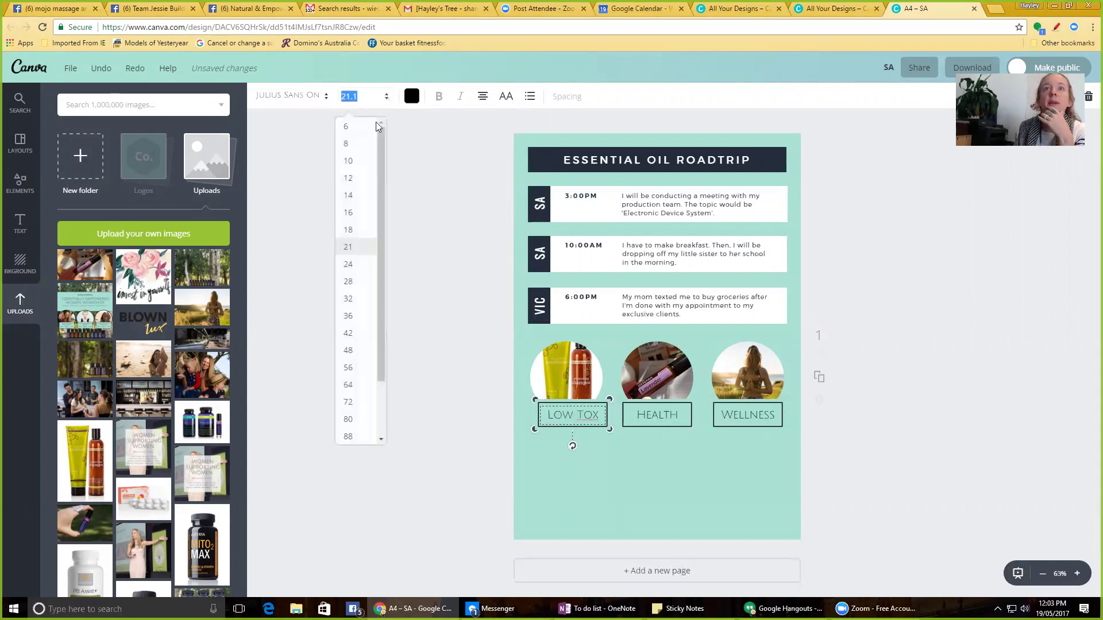
pyautogui.click(351, 213)
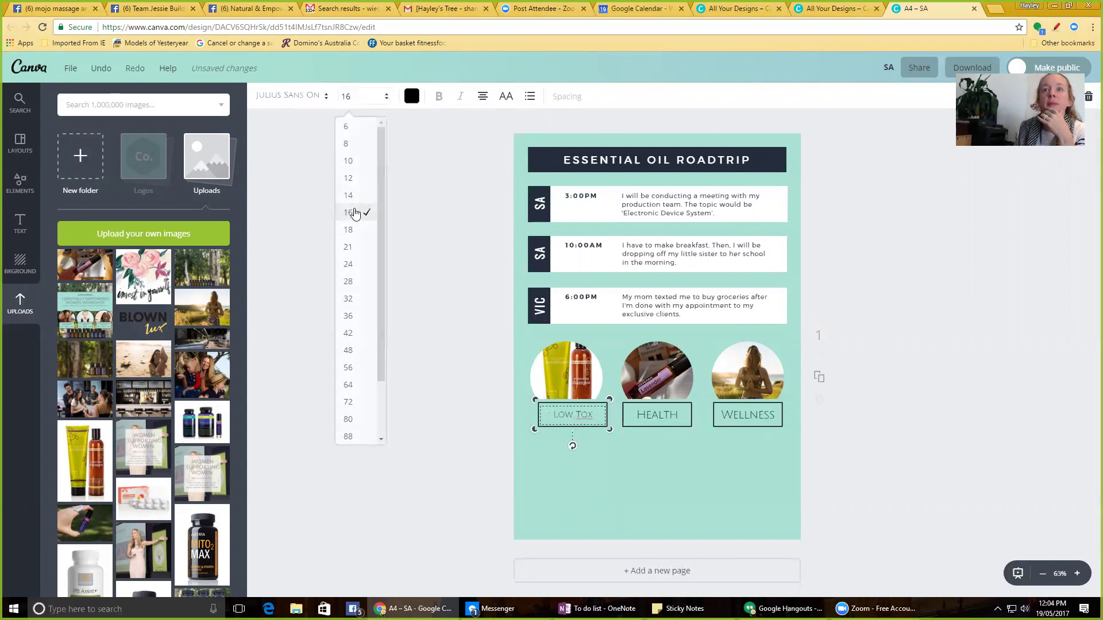
# - Set the font size of the "Low Tox" label to 21
pyautogui.click(352, 96)
pyautogui.click(356, 250)
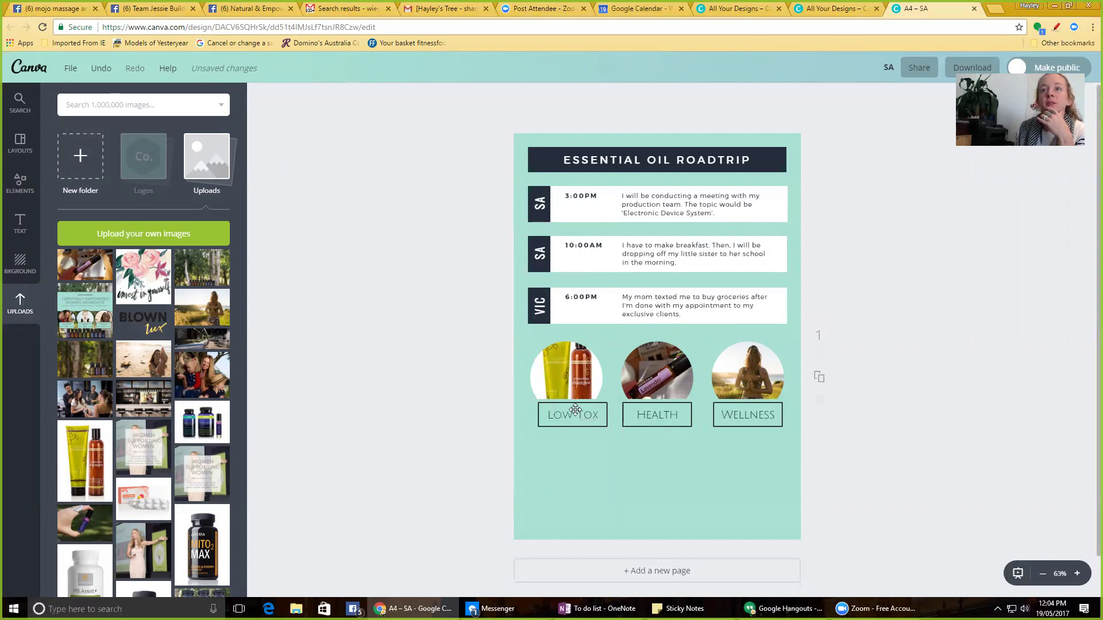
pyautogui.doubleClick(571, 415)
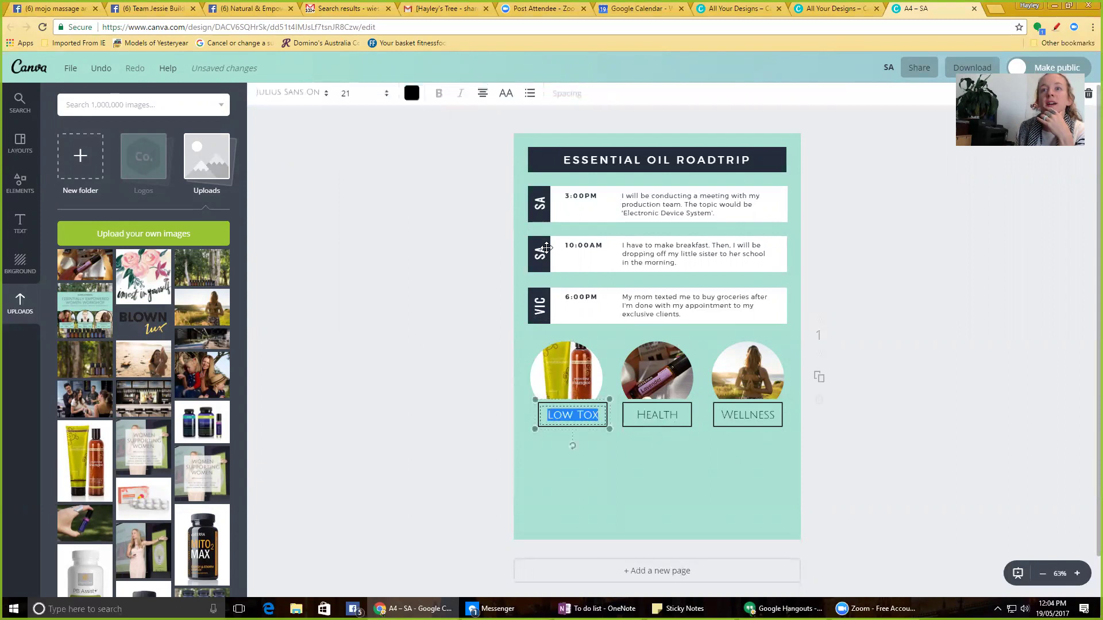
pyautogui.click(499, 431)
# - Add a brand-font subheading in the empty area below the labels and widen its text box across the page
pyautogui.click(21, 224)
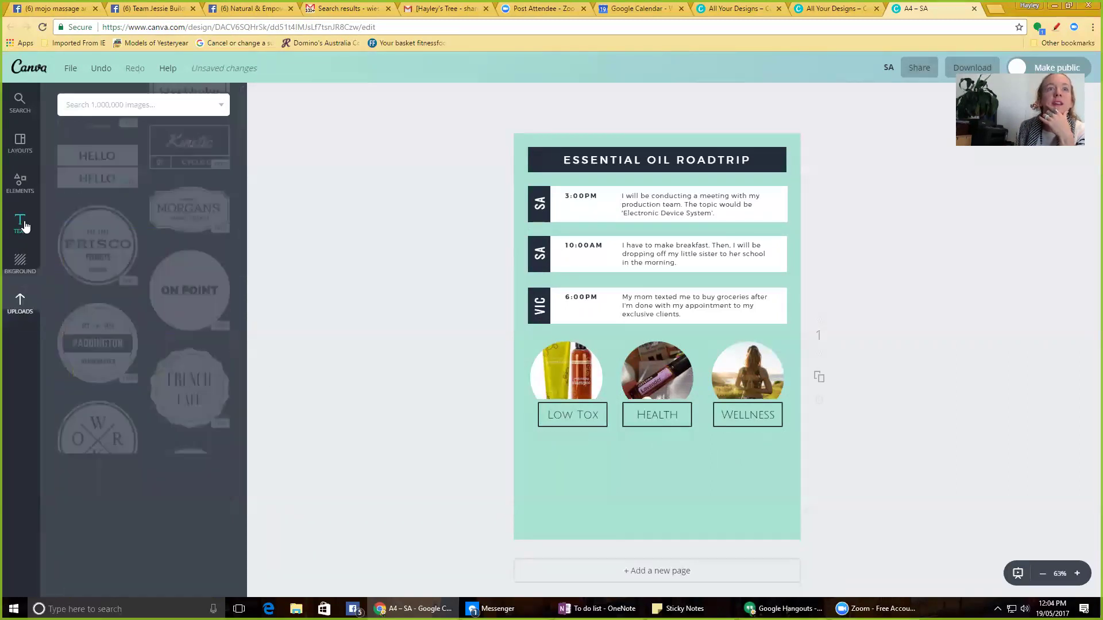
pyautogui.scroll(-5, 141, 214)
pyautogui.scroll(6, 146, 253)
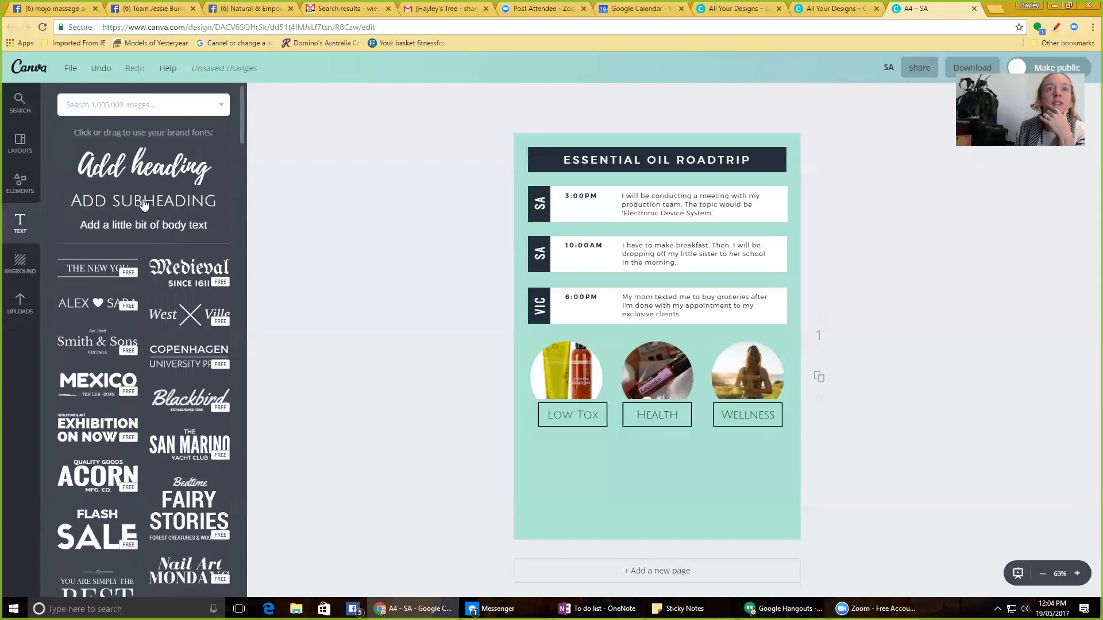
pyautogui.click(137, 202)
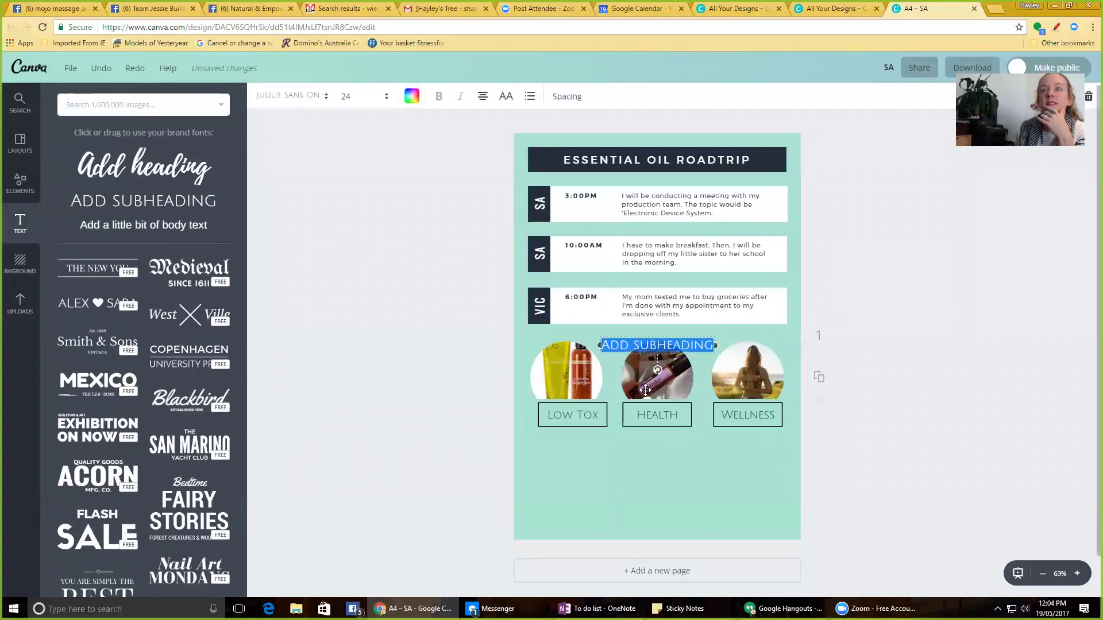
pyautogui.moveTo(643, 356); pyautogui.dragTo(575, 482)
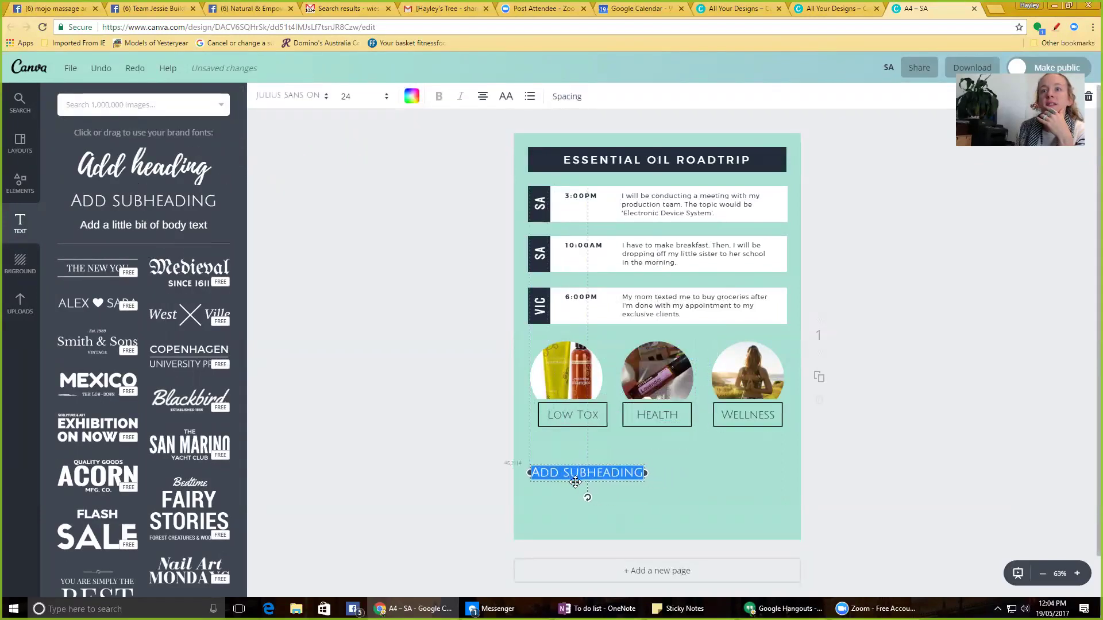
pyautogui.moveTo(647, 474); pyautogui.dragTo(791, 474)
# - Replace the subheading's text with "Join me Monday Night at 7pm"
pyautogui.doubleClick(711, 474)
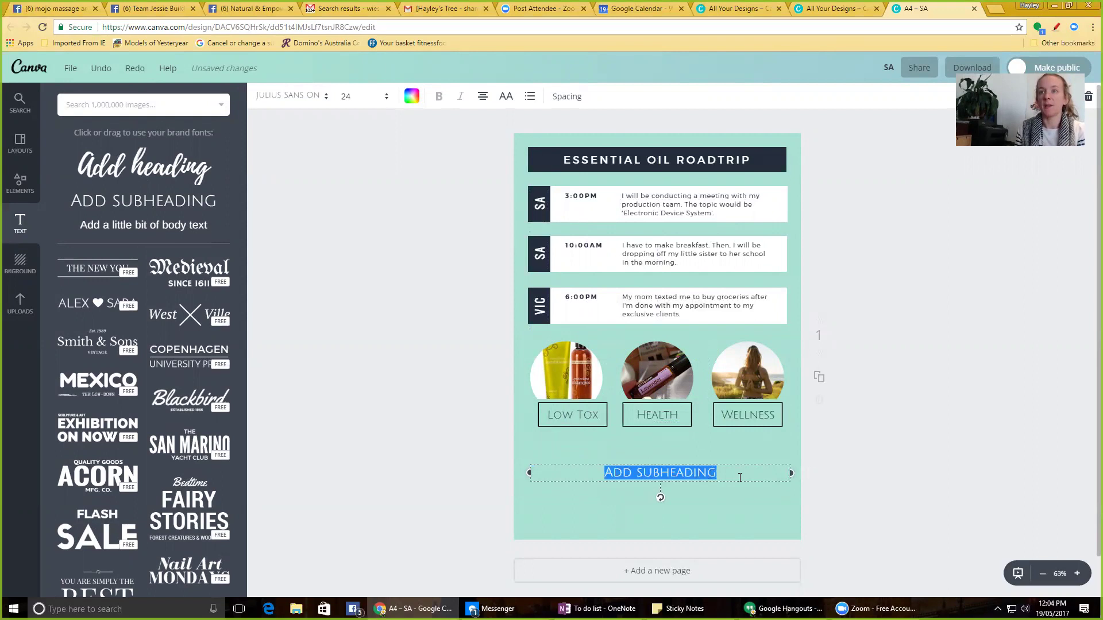
pyautogui.write('JOIN')
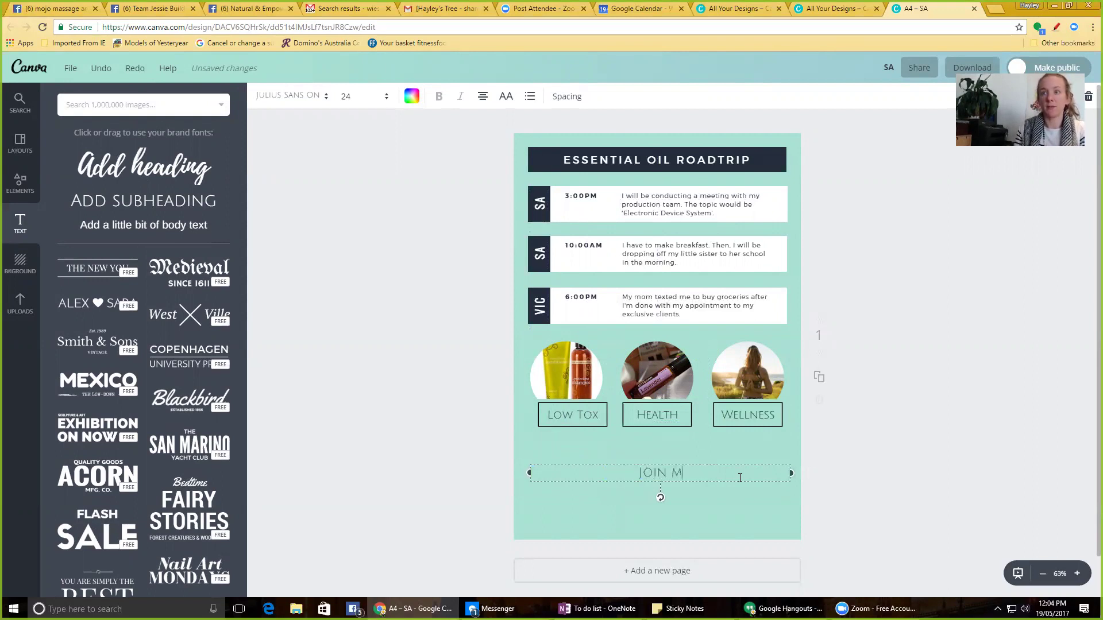
pyautogui.write(' me Monday Night')
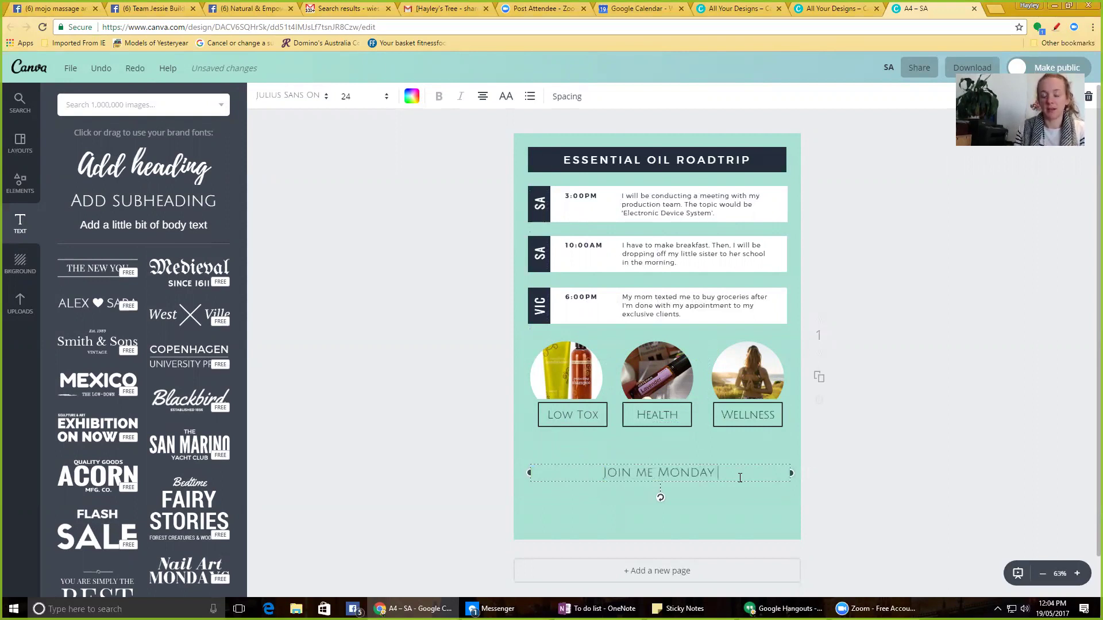
pyautogui.write(' at 7PM')
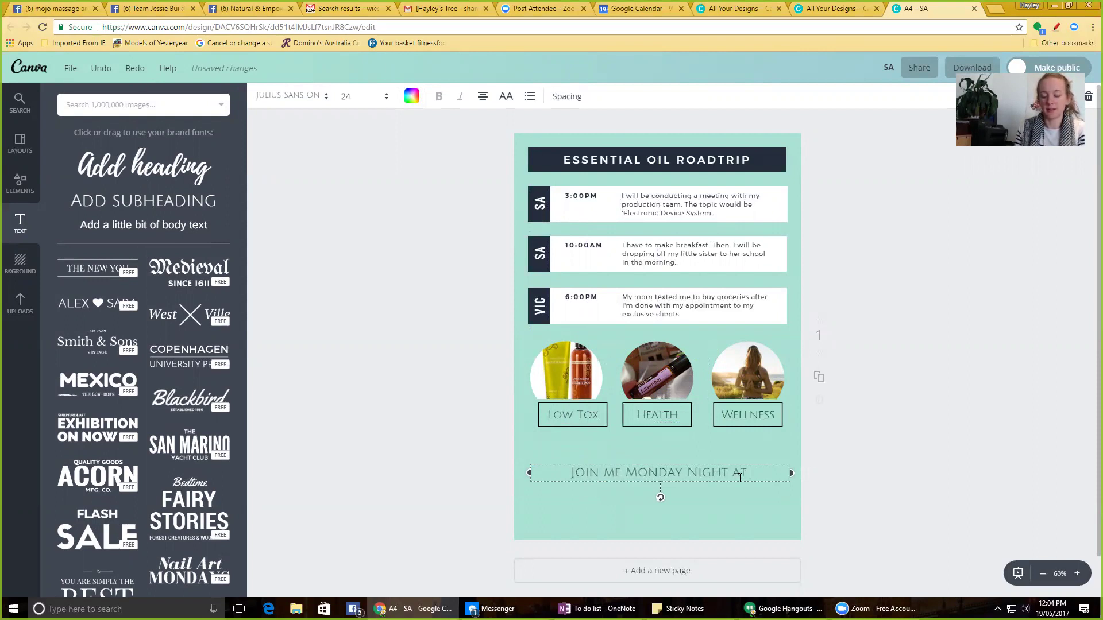
pyautogui.click(828, 508)
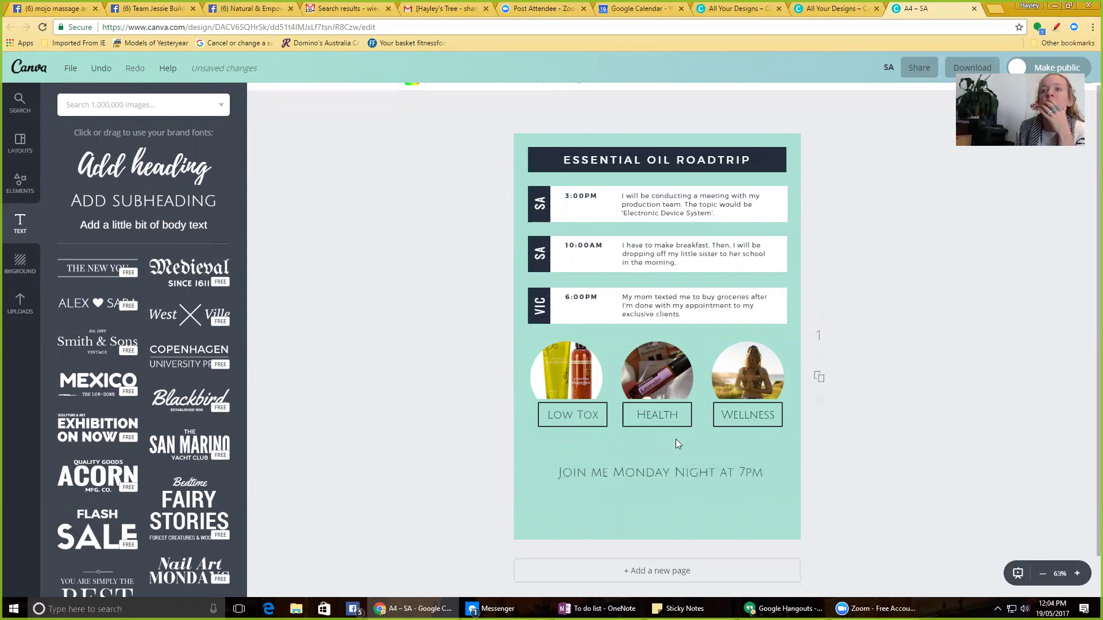
# - Set the subheading's letter spacing to 170 and widen its text box on both sides to fit the text on one line
pyautogui.click(633, 472)
pyautogui.doubleClick(633, 472)
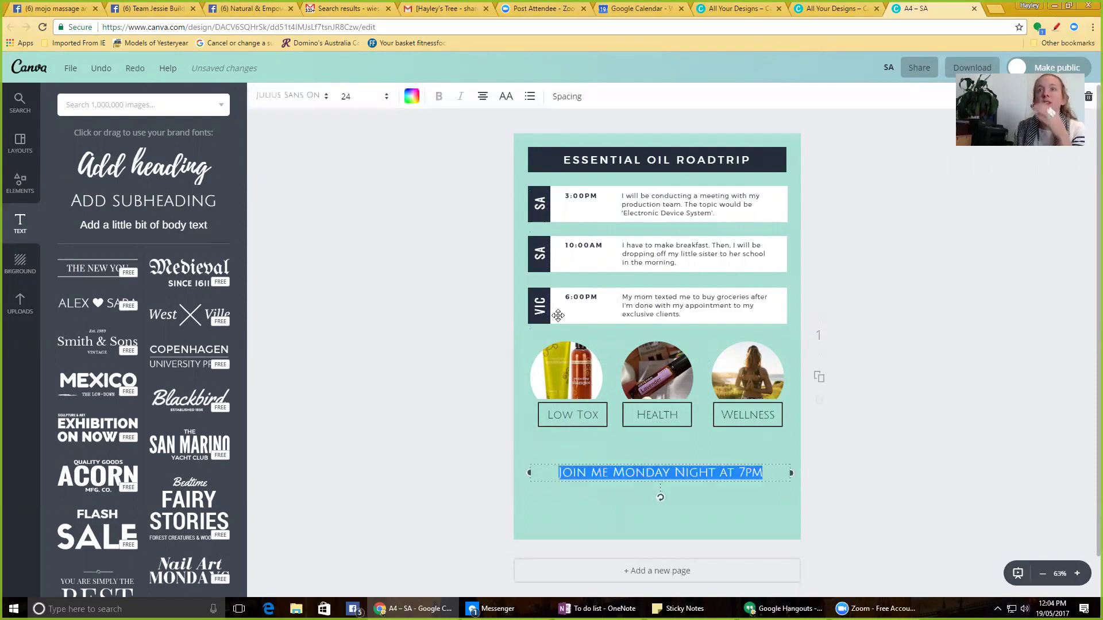
pyautogui.click(566, 96)
pyautogui.moveTo(631, 133)
pyautogui.mouseDown()
pyautogui.moveTo(611, 133)
pyautogui.moveTo(644, 138)
pyautogui.mouseUp()
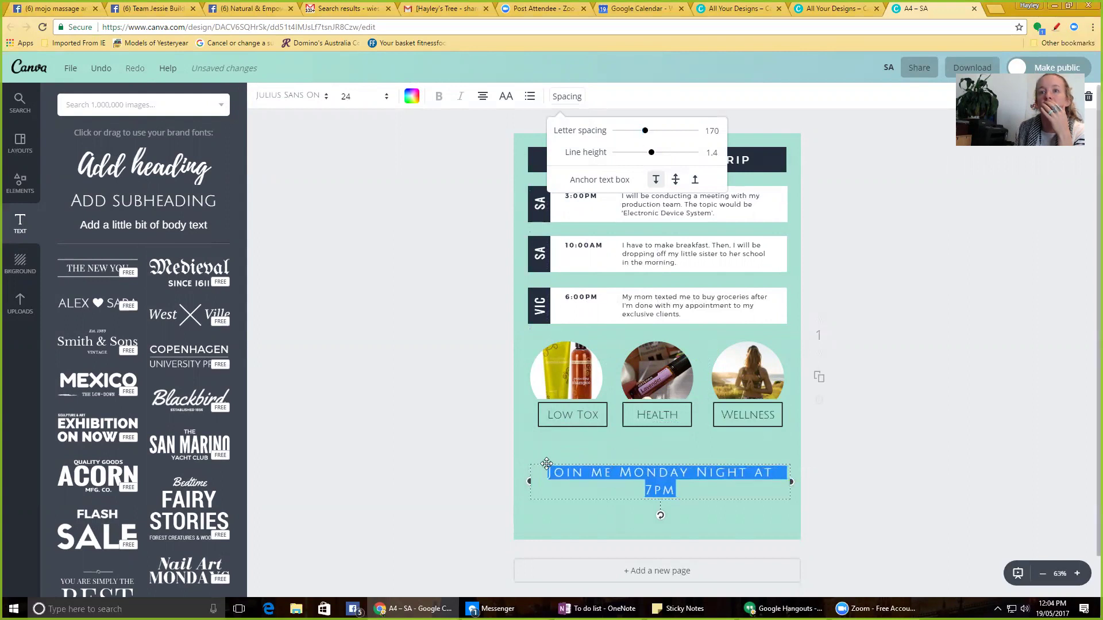
pyautogui.moveTo(529, 487); pyautogui.dragTo(518, 486)
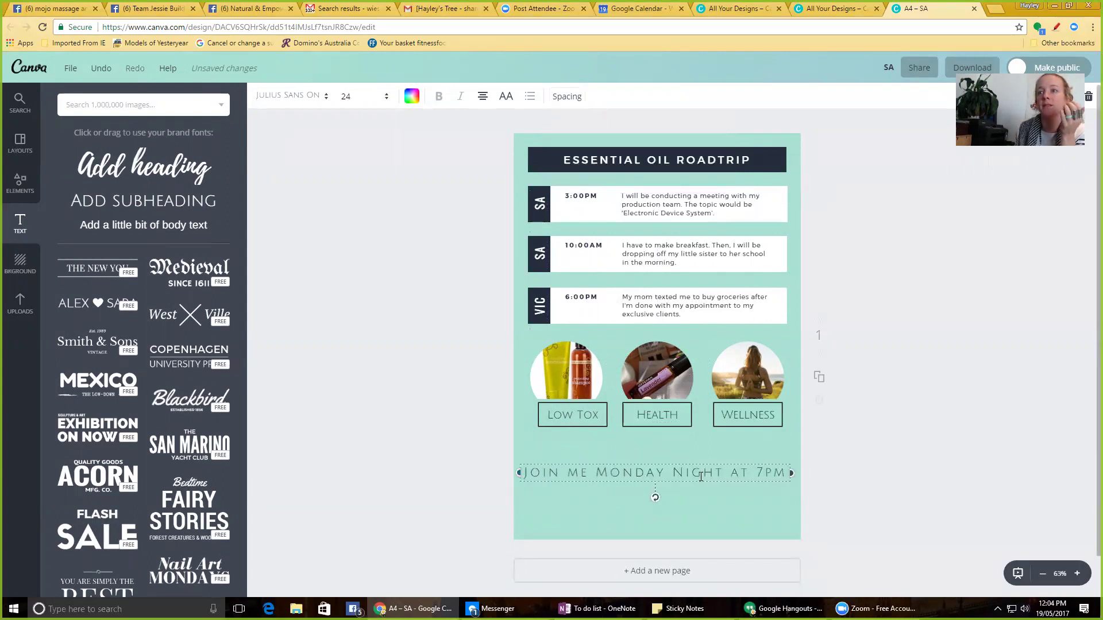
pyautogui.moveTo(787, 472); pyautogui.dragTo(795, 472)
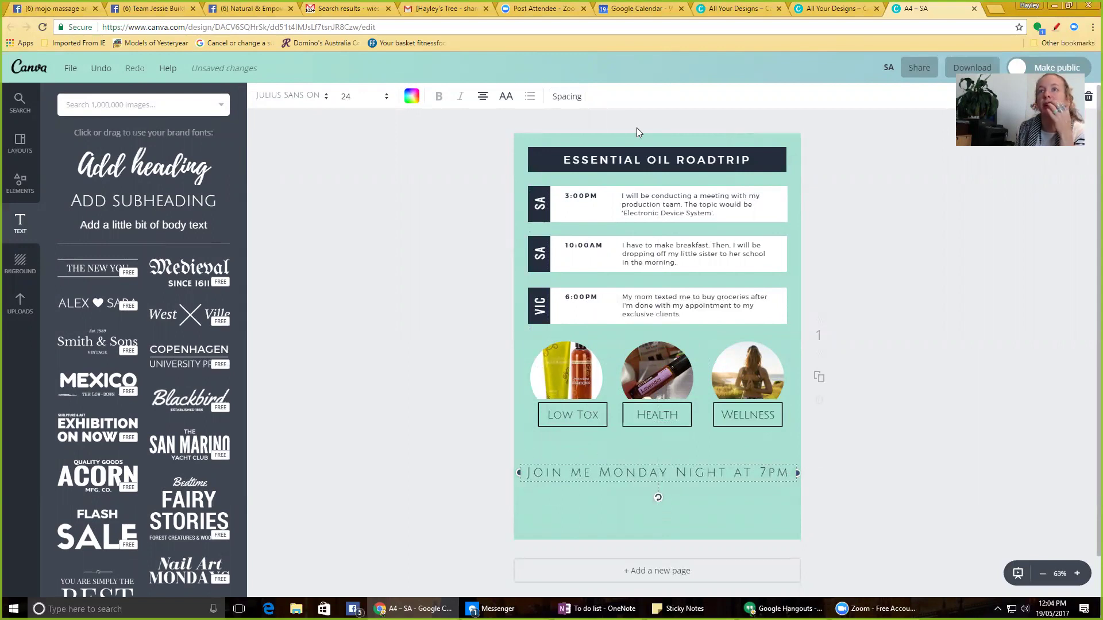
# - Reduce the subheading's letter spacing to 140 and move the line up to just beneath the three labels
pyautogui.click(568, 97)
pyautogui.moveTo(644, 133); pyautogui.dragTo(644, 136)
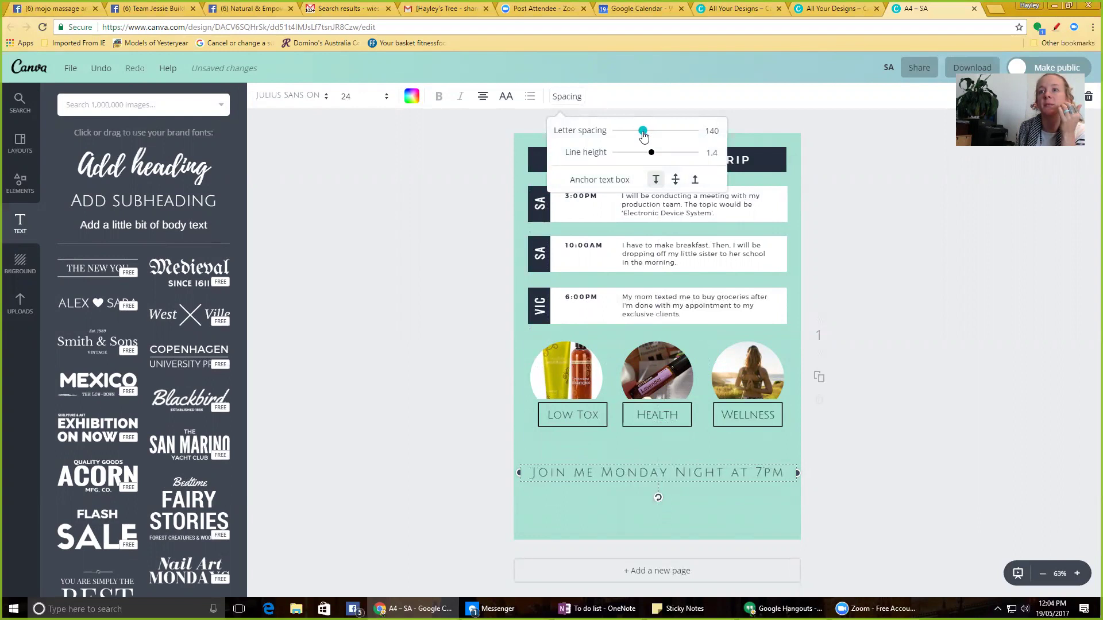
pyautogui.click(746, 463)
pyautogui.moveTo(716, 463); pyautogui.dragTo(714, 435)
# - Shift the "Wellness" label slightly right and the "Low Tox" label slightly left to centre each under its circular photo
pyautogui.moveTo(683, 363); pyautogui.dragTo(679, 365)
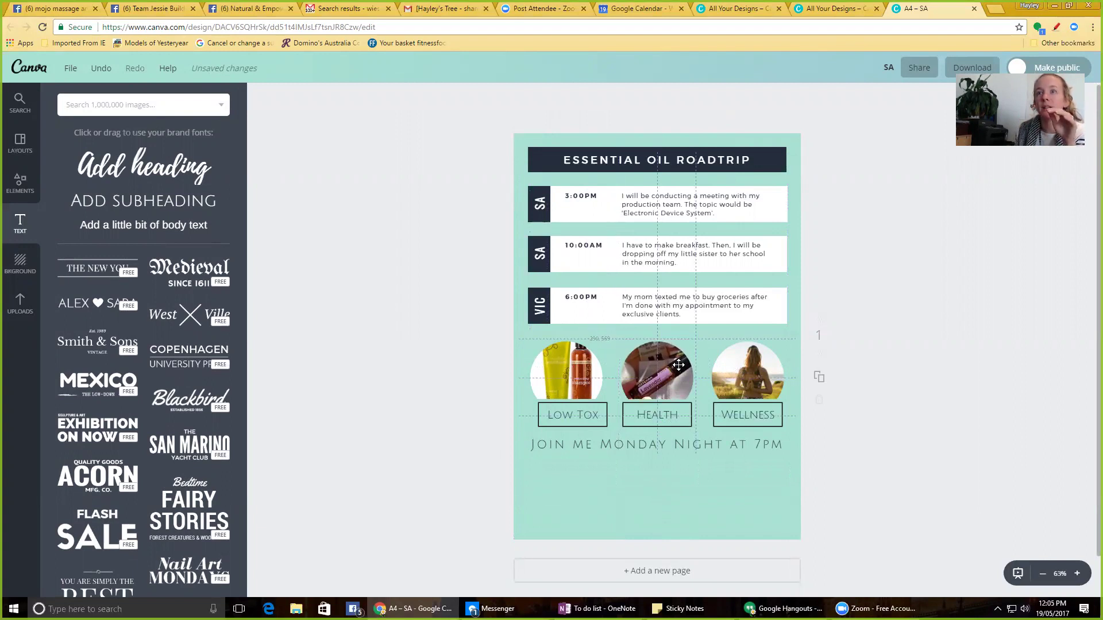
pyautogui.moveTo(678, 365); pyautogui.dragTo(678, 365)
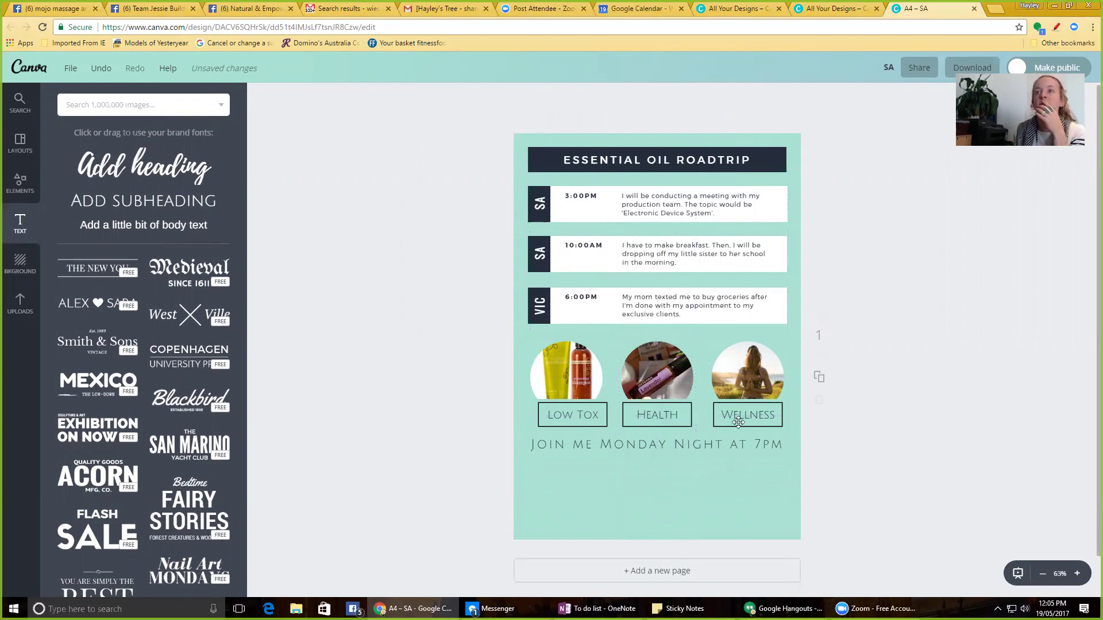
pyautogui.moveTo(742, 422); pyautogui.dragTo(746, 422)
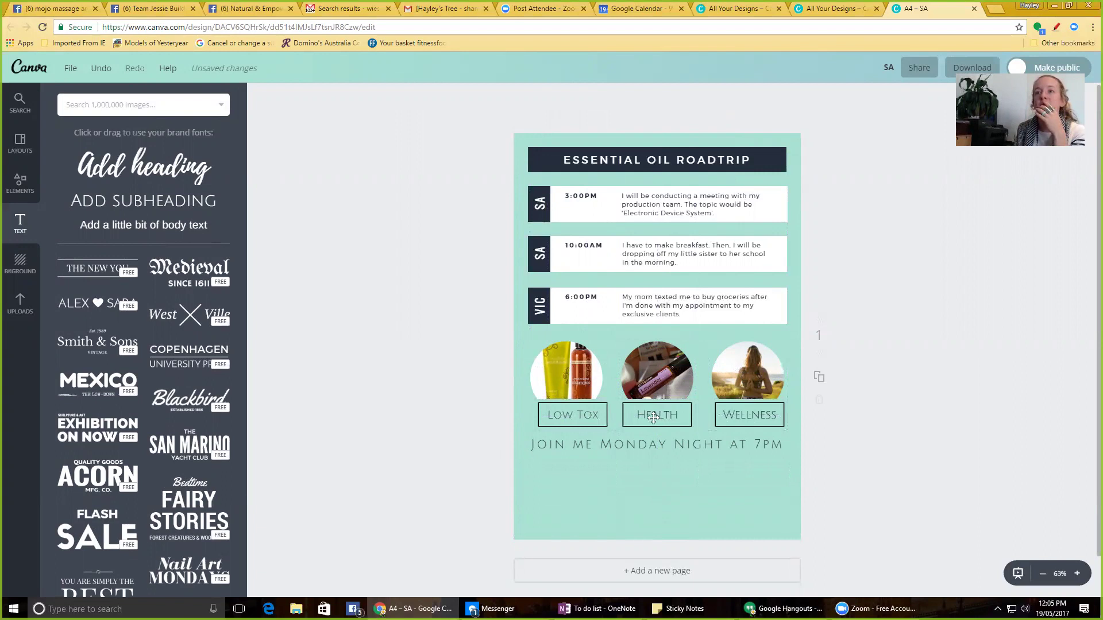
pyautogui.click(635, 419)
pyautogui.moveTo(598, 421); pyautogui.dragTo(592, 421)
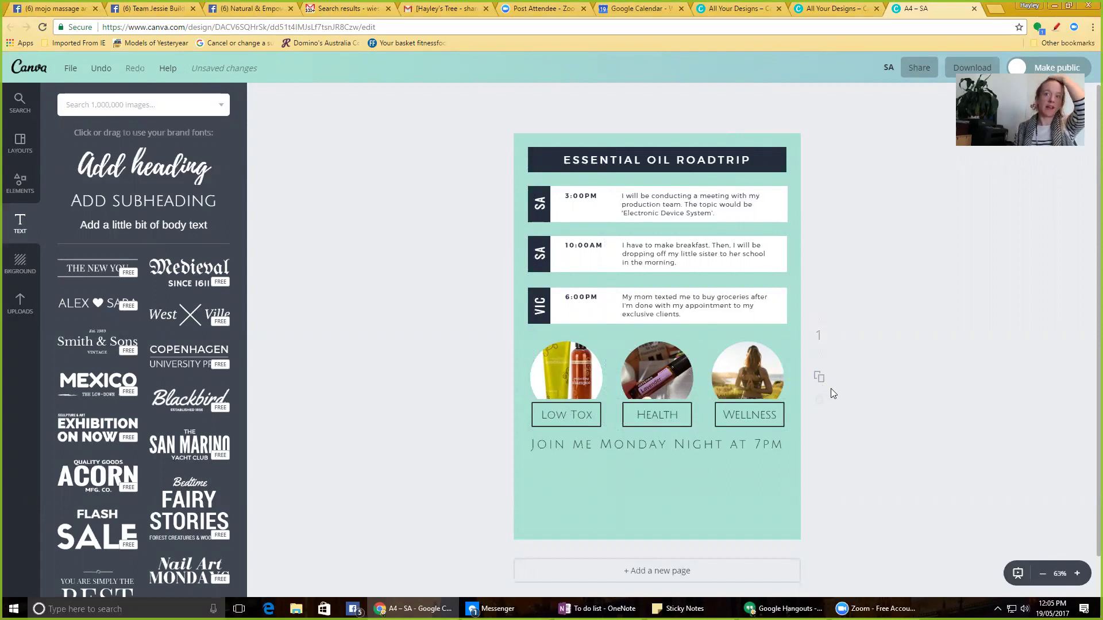
# - Change the border colour of the left circular photo frame to the document's dark navy
pyautogui.click(583, 362)
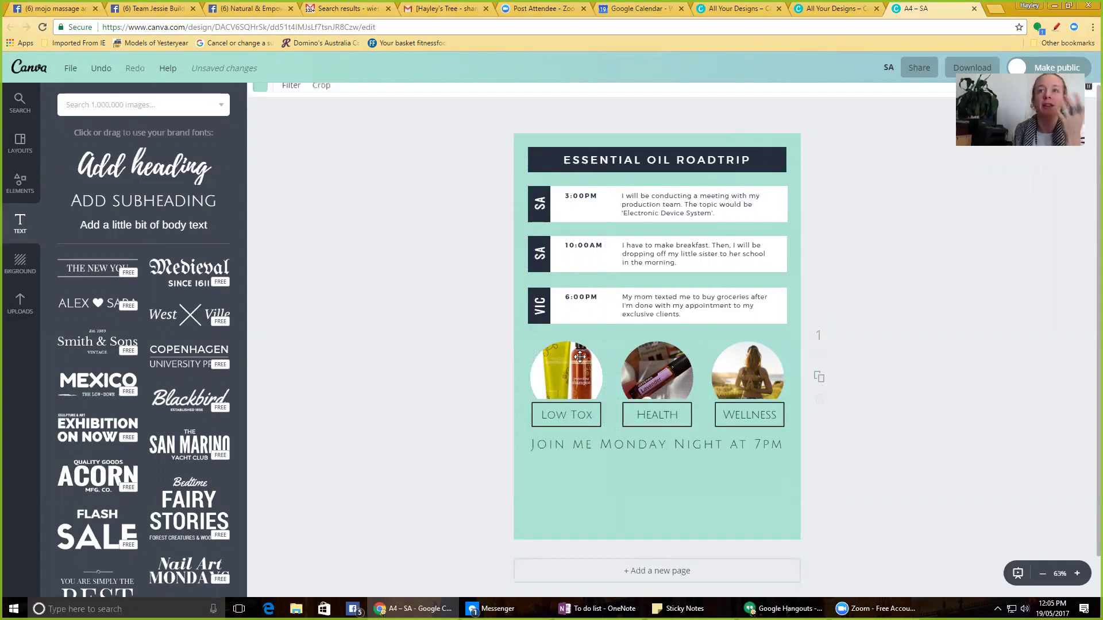
pyautogui.click(259, 98)
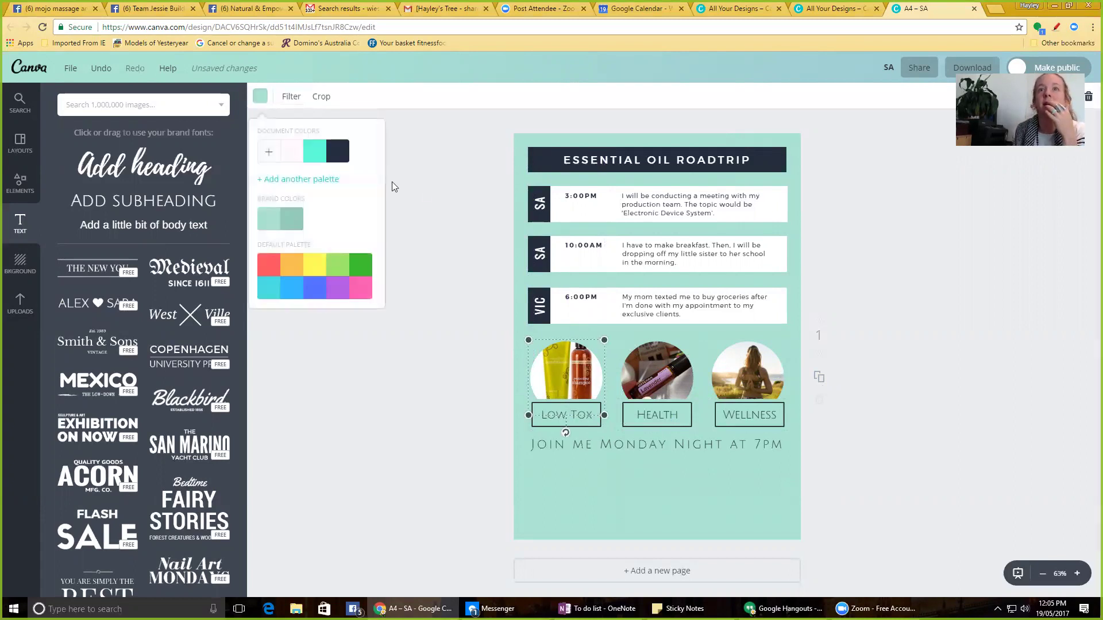
pyautogui.click(335, 154)
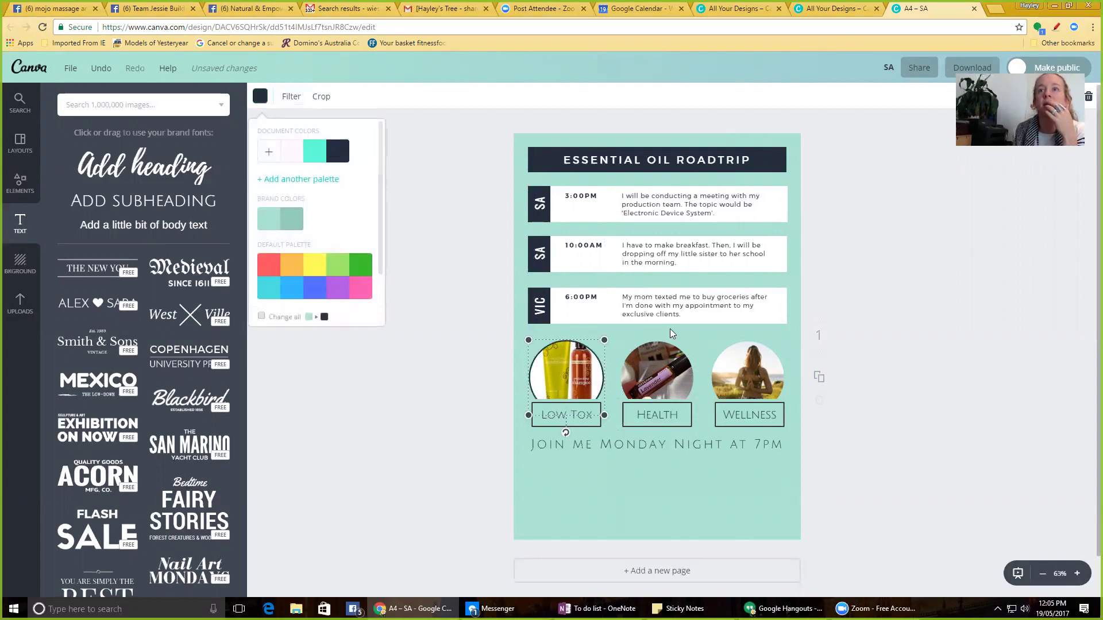
# - Change the border colour of the middle circular photo frame, above the "Health" label, to the document's dark navy
pyautogui.click(650, 355)
pyautogui.click(321, 96)
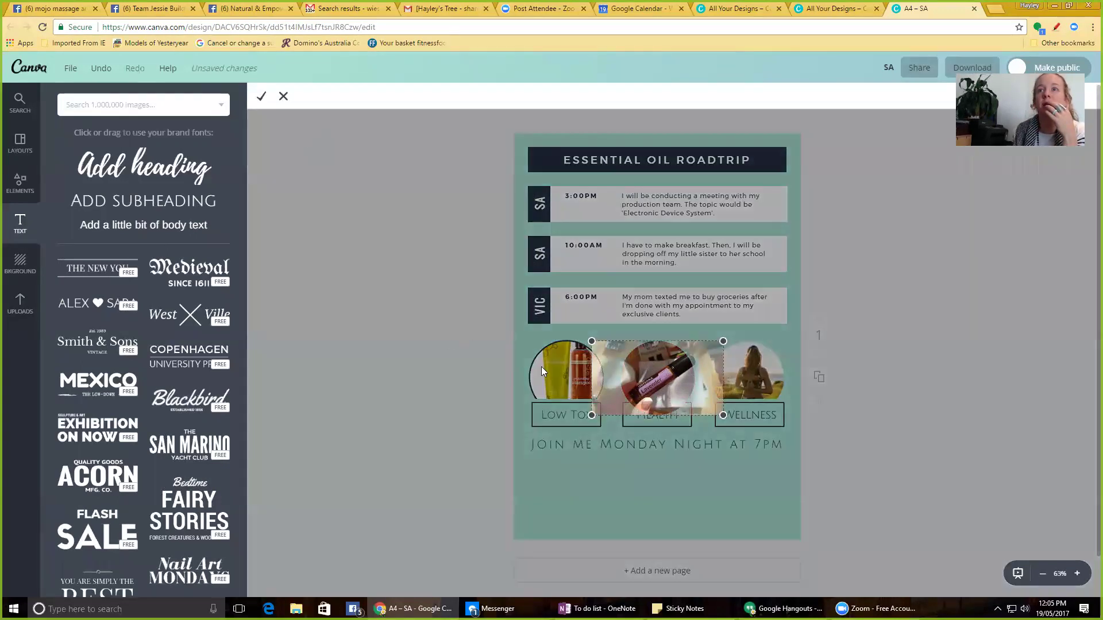
pyautogui.click(262, 97)
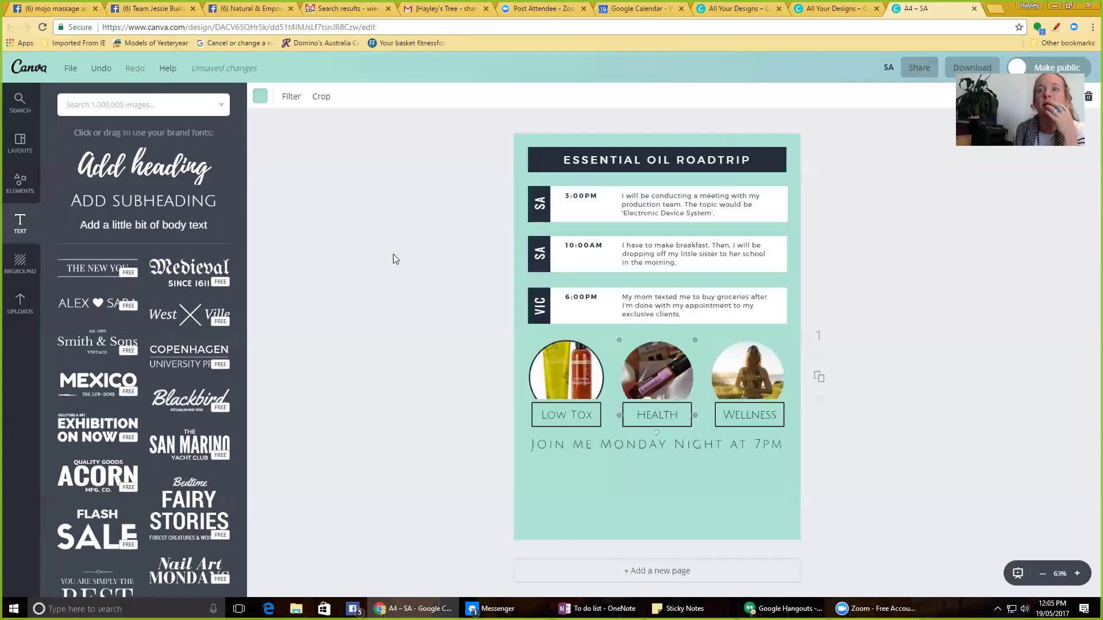
pyautogui.click(260, 97)
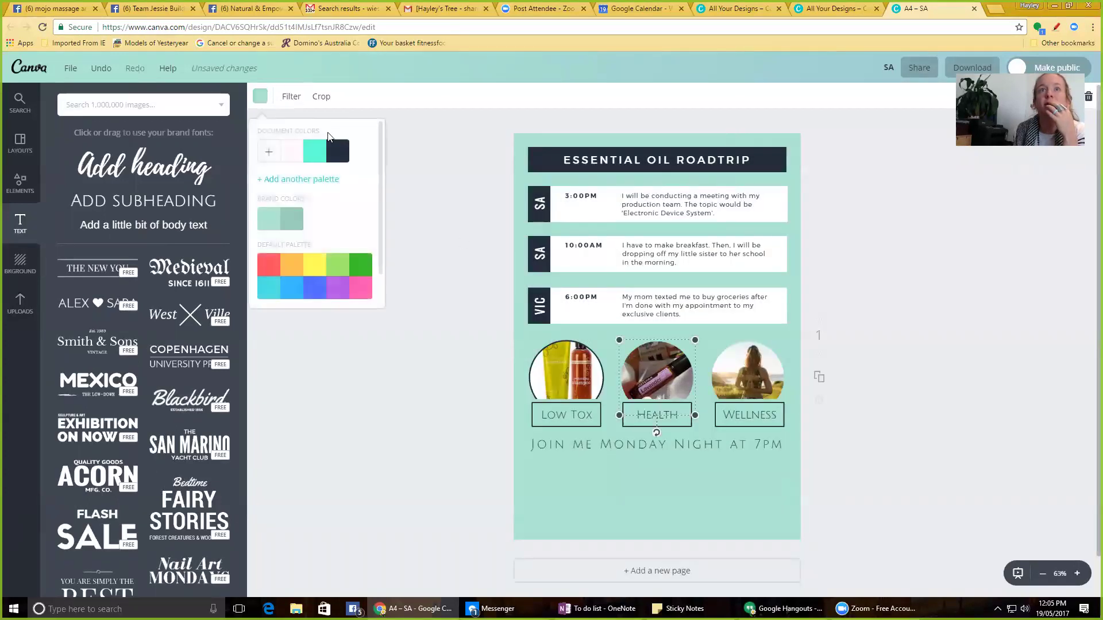
# - Change the border colour of the right circular photo frame, above the "Wellness" label, to the document's dark navy
pyautogui.doubleClick(733, 363)
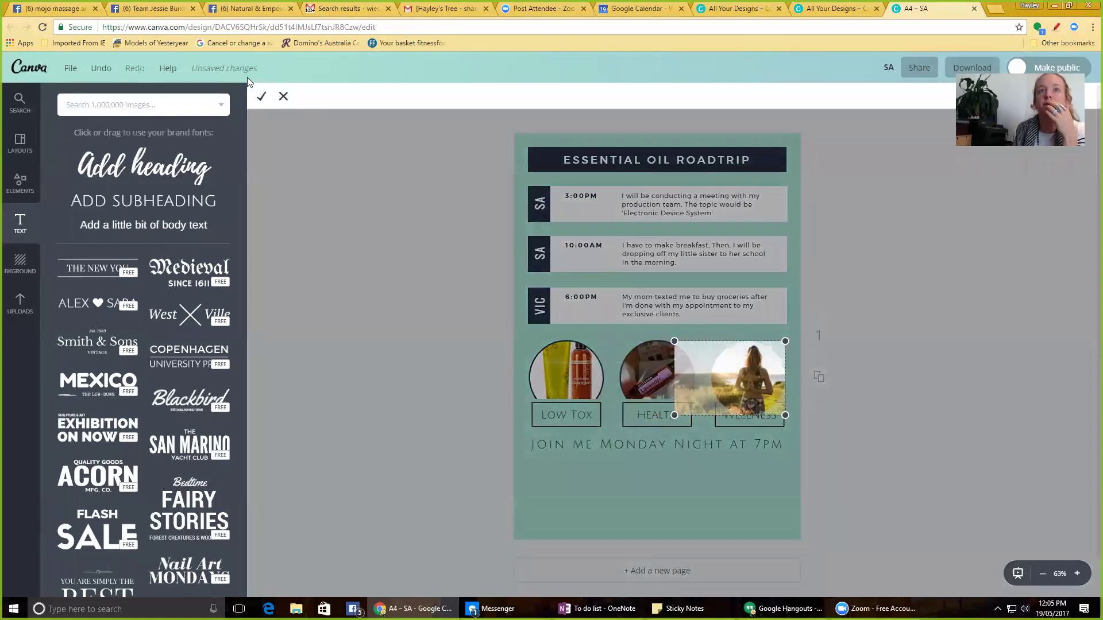
pyautogui.click(261, 96)
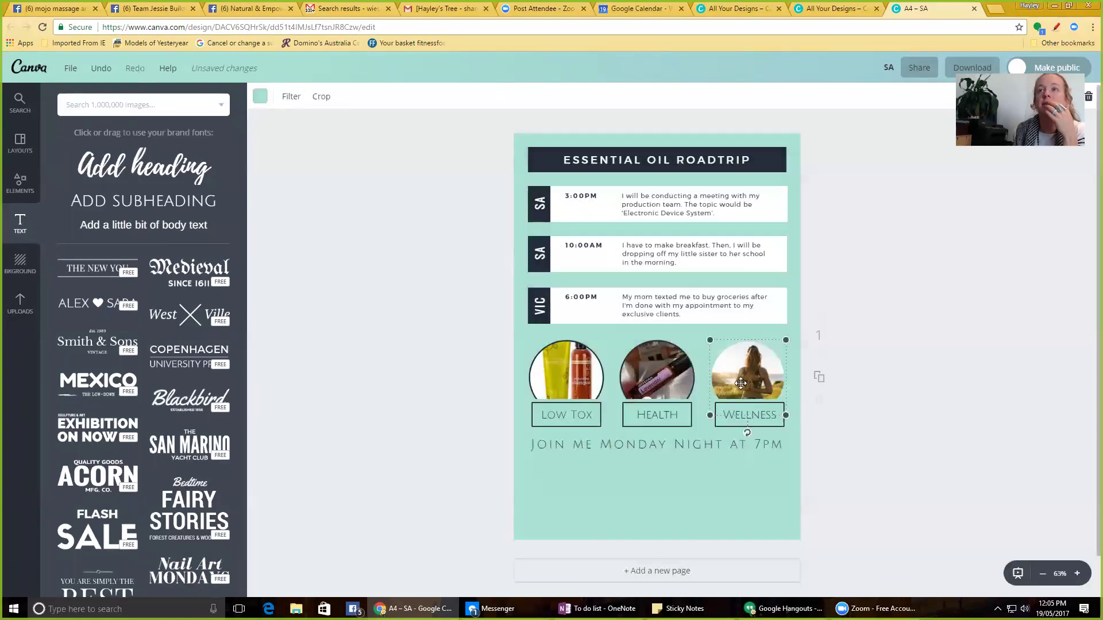
pyautogui.click(260, 97)
pyautogui.click(337, 151)
pyautogui.click(417, 264)
pyautogui.click(418, 267)
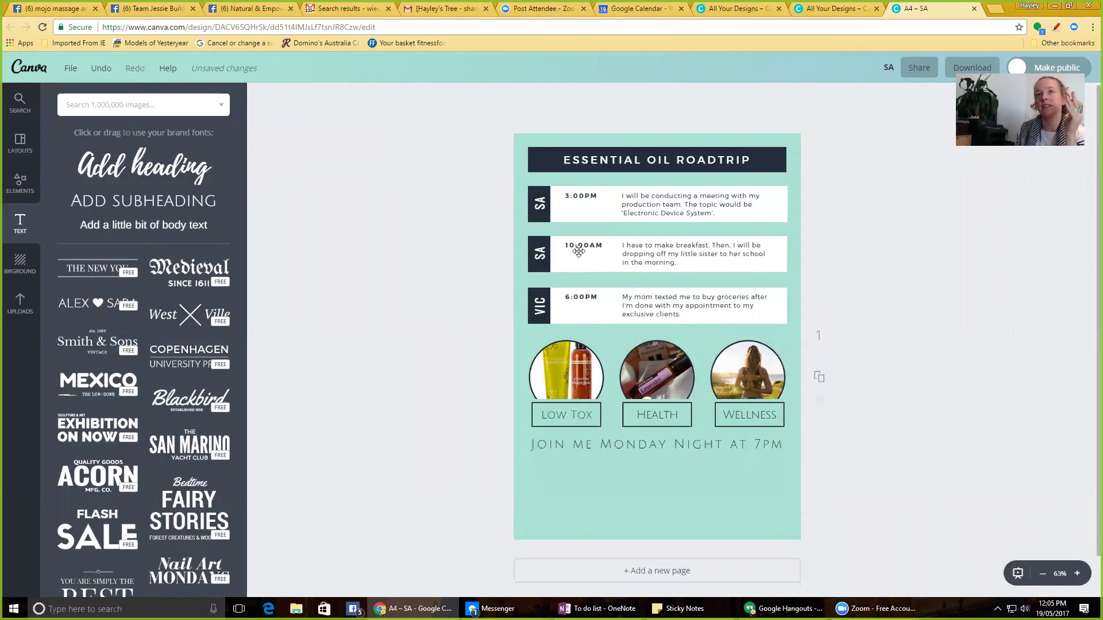
# - Try the Playlist Script font on the "Essential Oil Roadtrip" title and settle on Julius Sans One
pyautogui.click(589, 166)
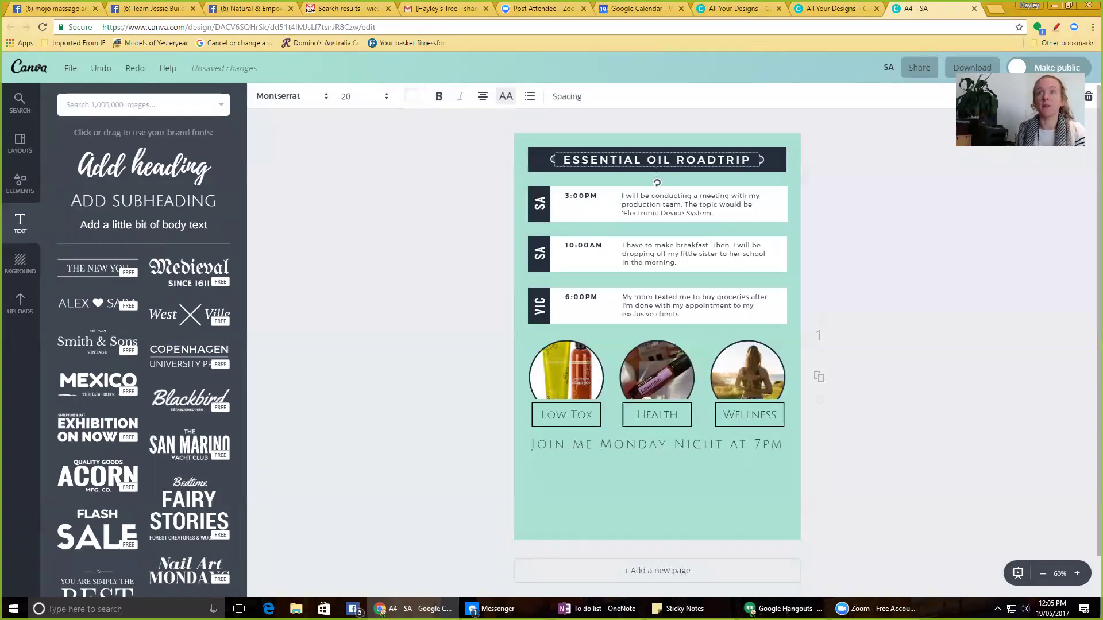
pyautogui.click(583, 160)
pyautogui.click(295, 97)
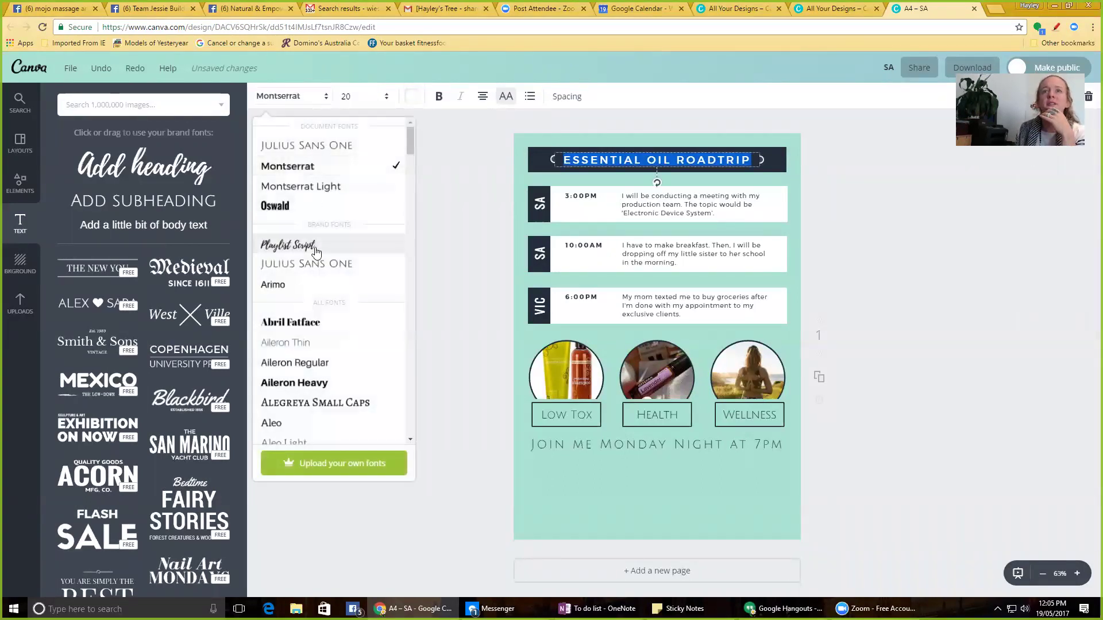
pyautogui.click(316, 246)
pyautogui.click(299, 102)
pyautogui.click(323, 289)
pyautogui.click(492, 264)
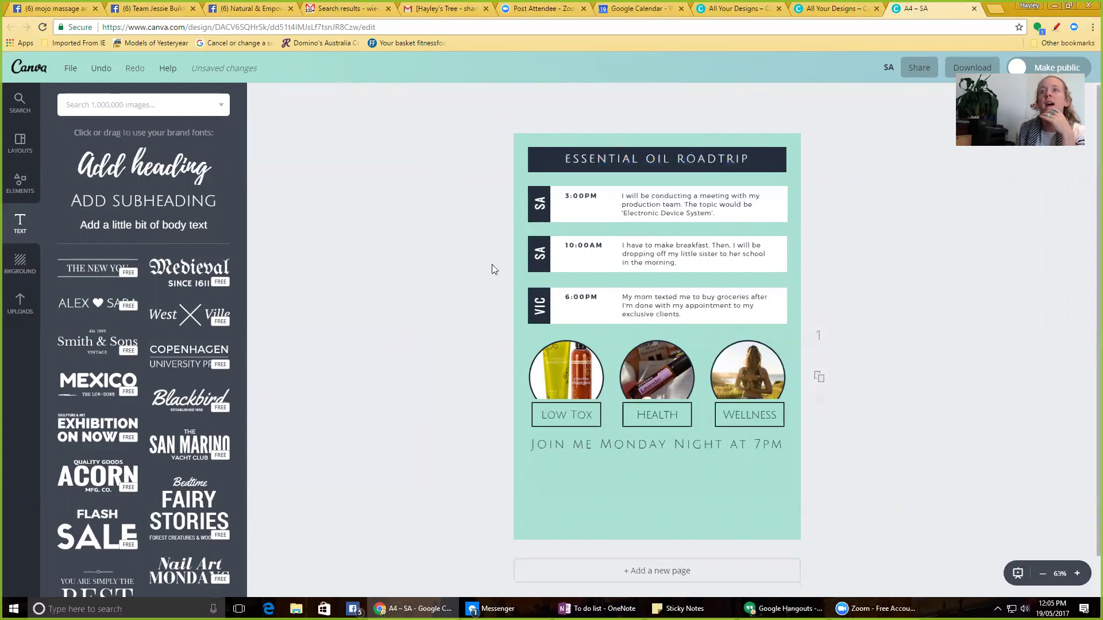
# - Set the title's font size to 25 and widen its text box on both sides to fit the text on one line
pyautogui.click(571, 162)
pyautogui.click(572, 162)
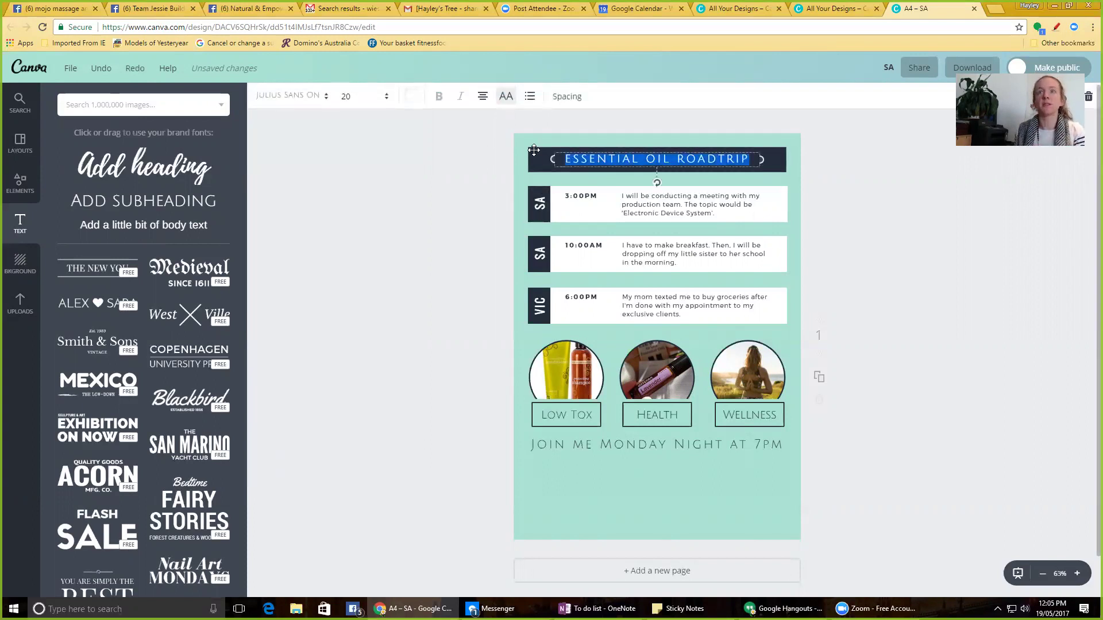
pyautogui.click(357, 97)
pyautogui.write('25')
pyautogui.press('Return')
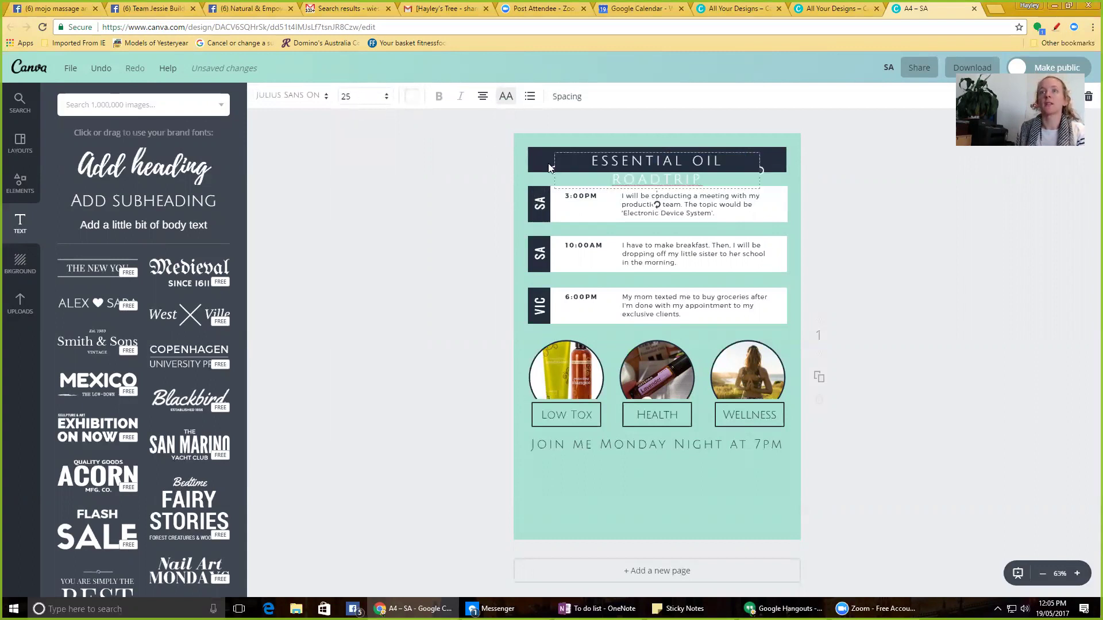
pyautogui.moveTo(552, 170); pyautogui.dragTo(531, 170)
pyautogui.moveTo(770, 173); pyautogui.dragTo(792, 173)
pyautogui.click(472, 278)
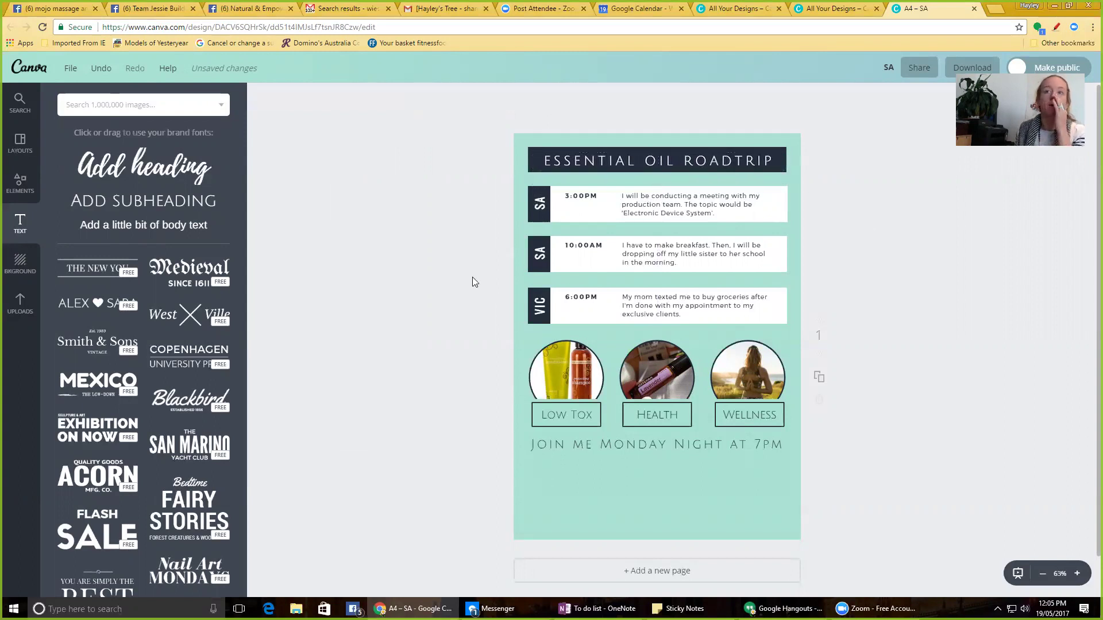
# - Look through the ready-made layouts and the frame, free photo and grid collections among the elements
pyautogui.click(20, 138)
pyautogui.scroll(-10, 109, 260)
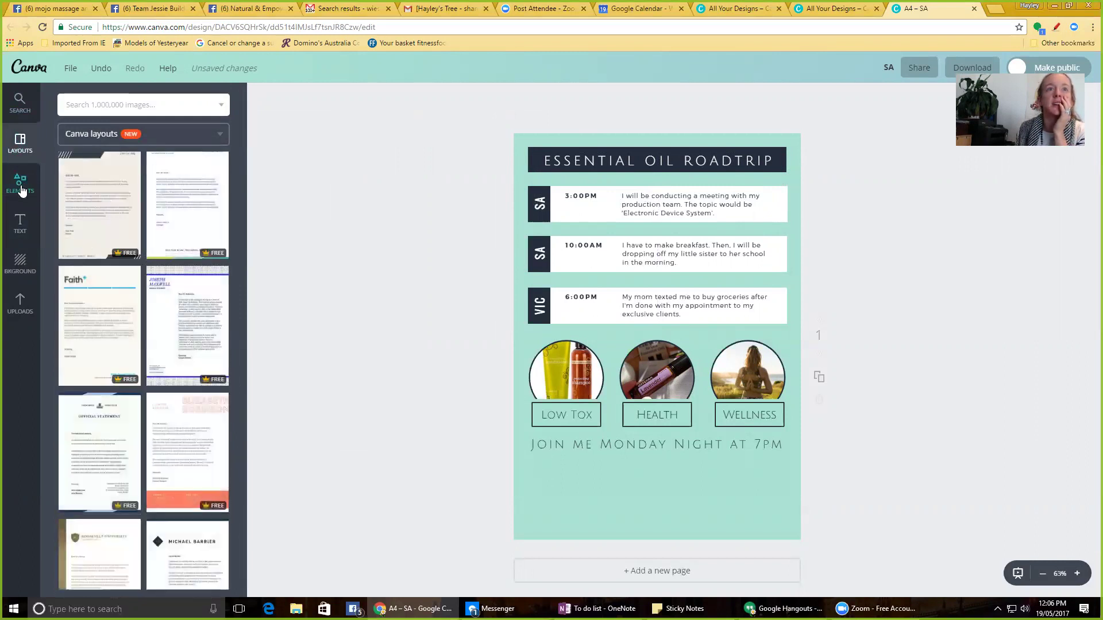
pyautogui.click(21, 185)
pyautogui.scroll(-6, 215, 134)
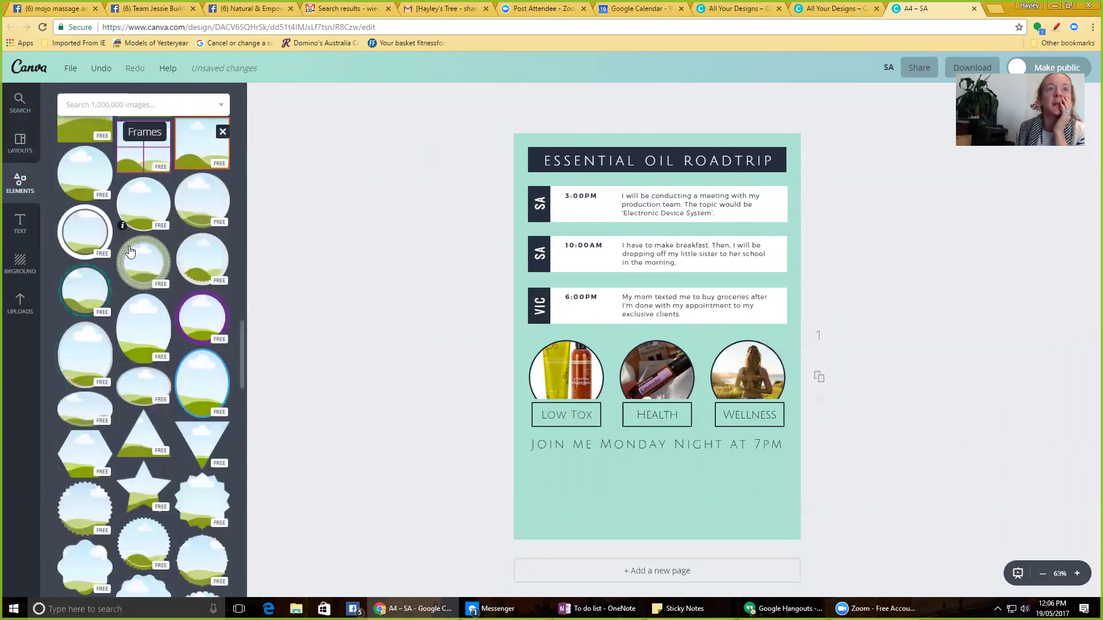
pyautogui.click(217, 134)
pyautogui.scroll(3, 149, 181)
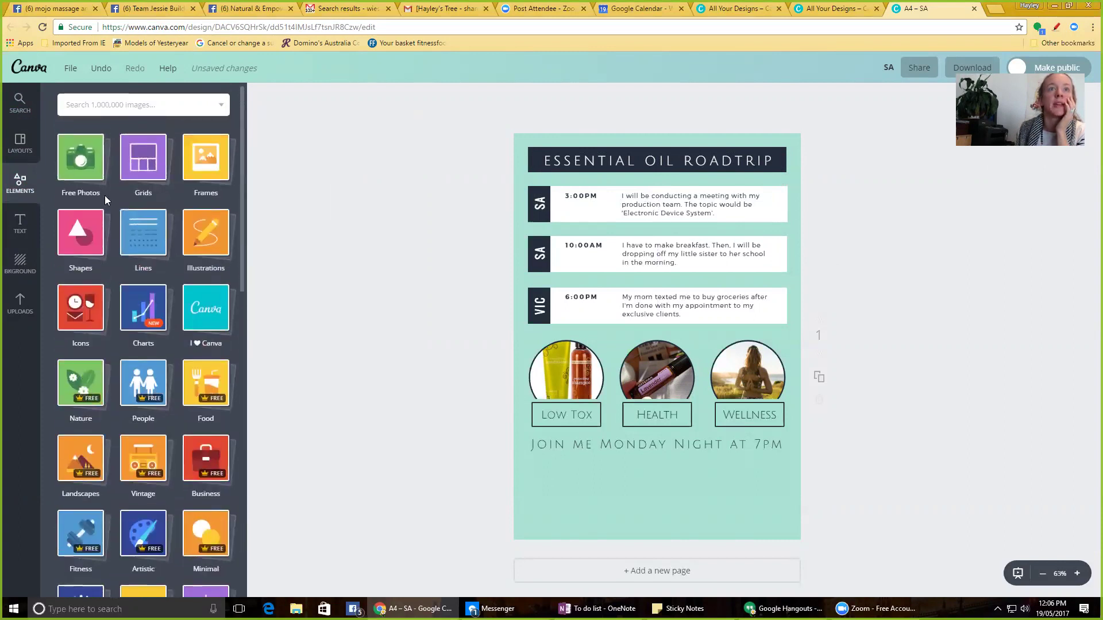
pyautogui.click(84, 168)
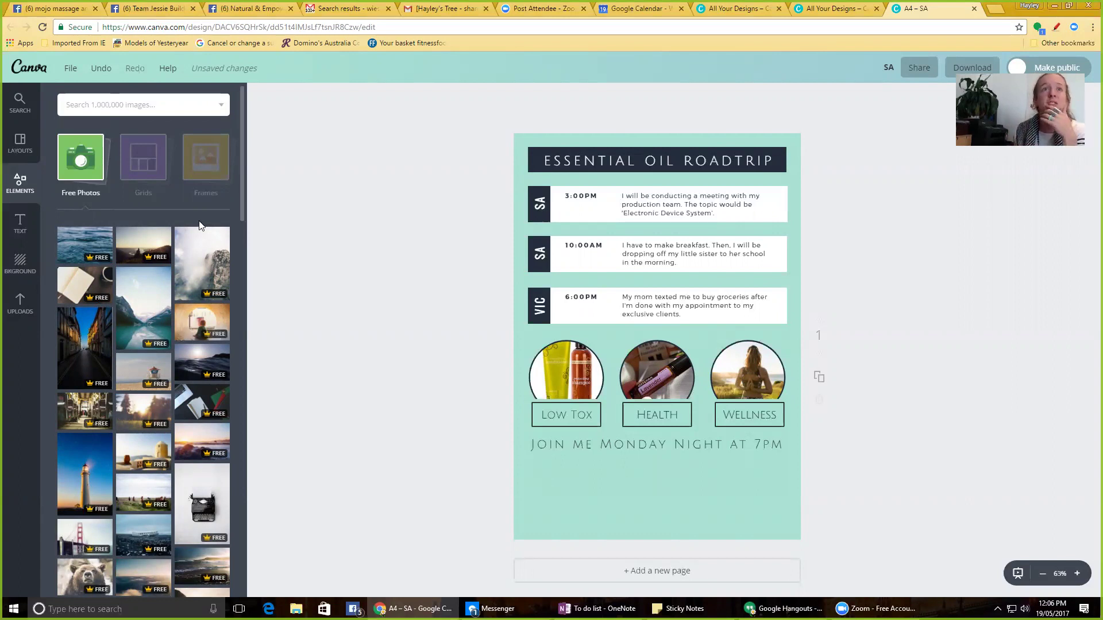
pyautogui.click(147, 161)
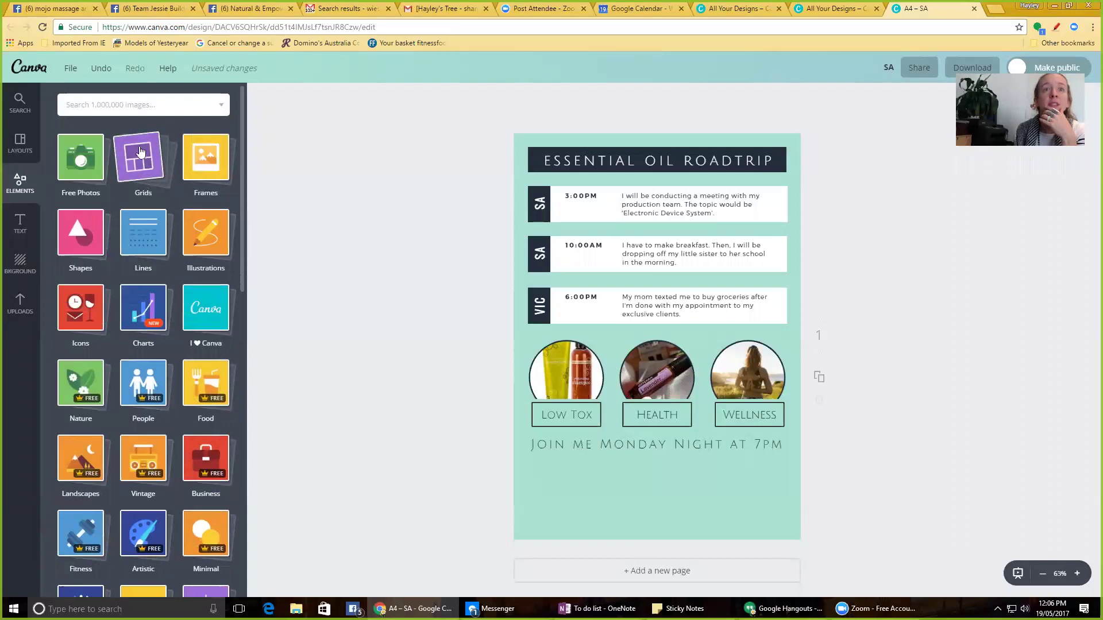
pyautogui.click(140, 152)
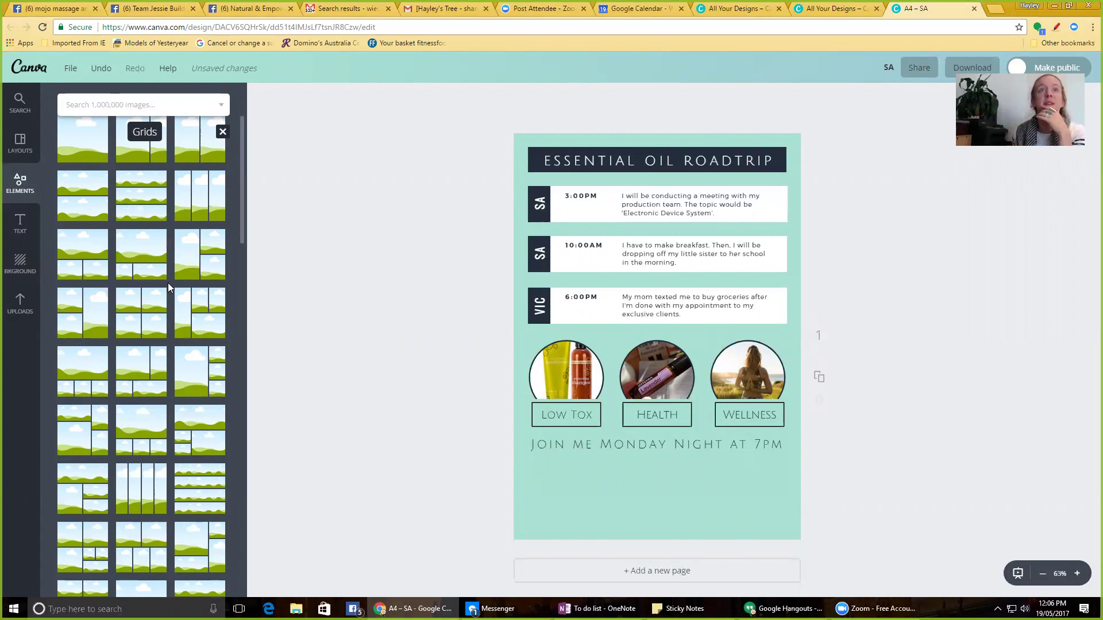
# - Browse the available grid layouts in the elements library and close the collection
pyautogui.scroll(-5, 170, 261)
pyautogui.scroll(-1, 170, 262)
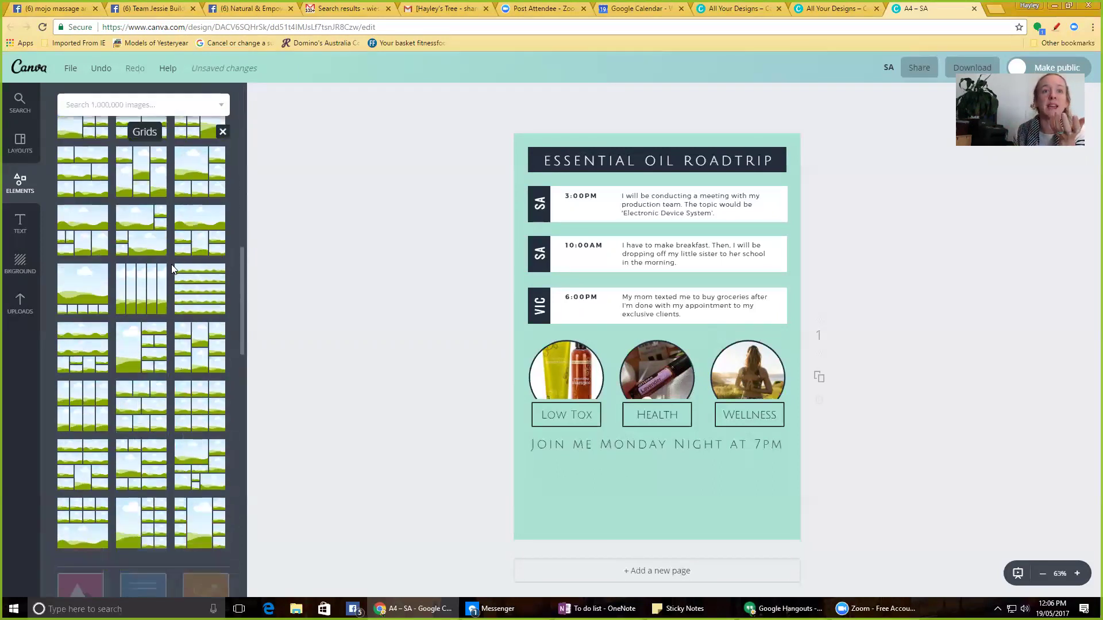
pyautogui.click(222, 132)
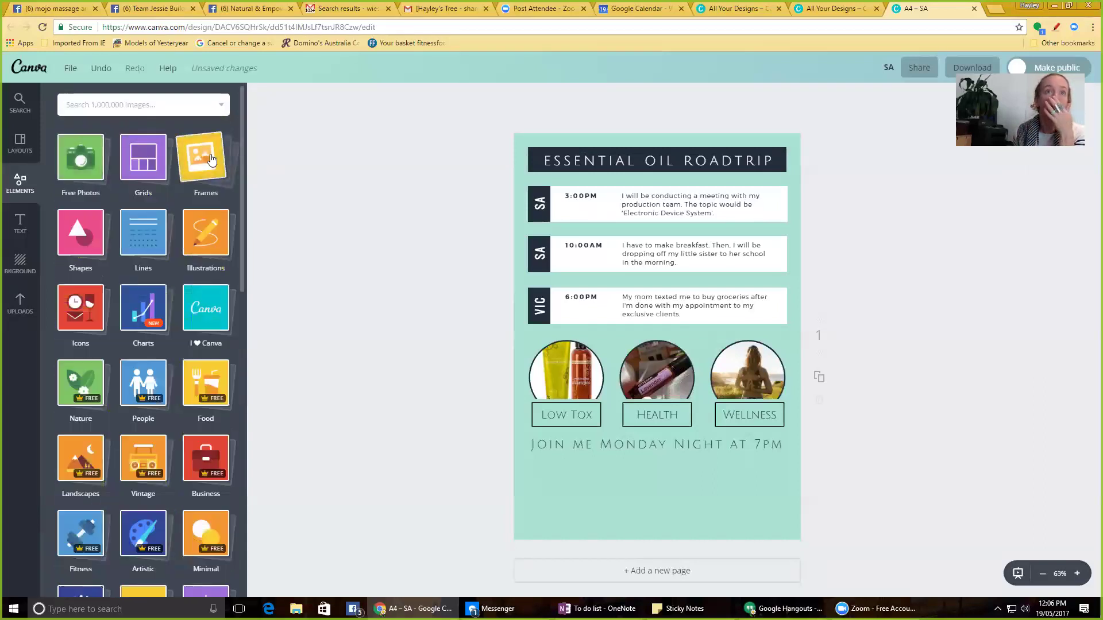
# - Try a pink diagonal frame filled with the uploaded beach photo over the poster's lower half, and undo both changes
pyautogui.click(205, 180)
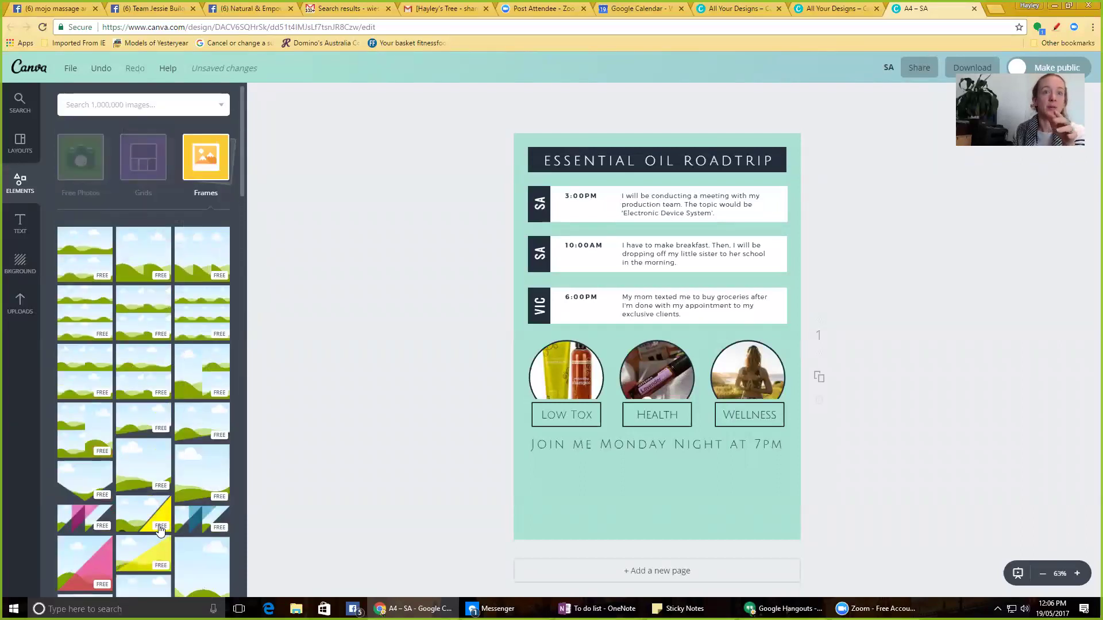
pyautogui.moveTo(164, 521)
pyautogui.mouseDown()
pyautogui.moveTo(433, 510)
pyautogui.moveTo(381, 498)
pyautogui.moveTo(166, 520)
pyautogui.mouseUp()
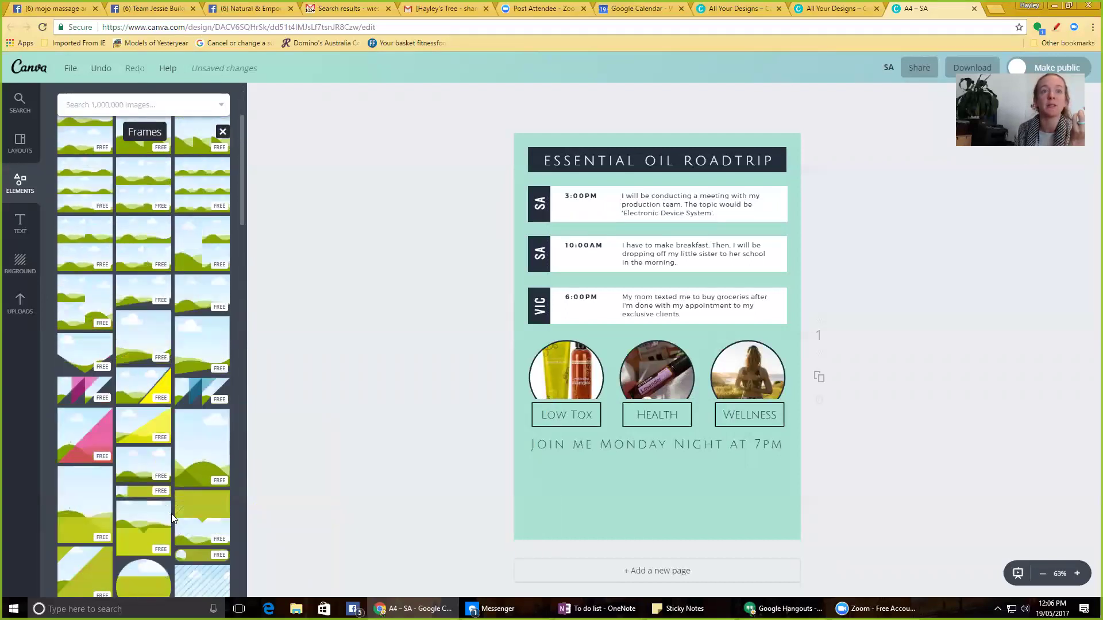
pyautogui.scroll(-4, 171, 517)
pyautogui.moveTo(85, 333); pyautogui.dragTo(605, 403)
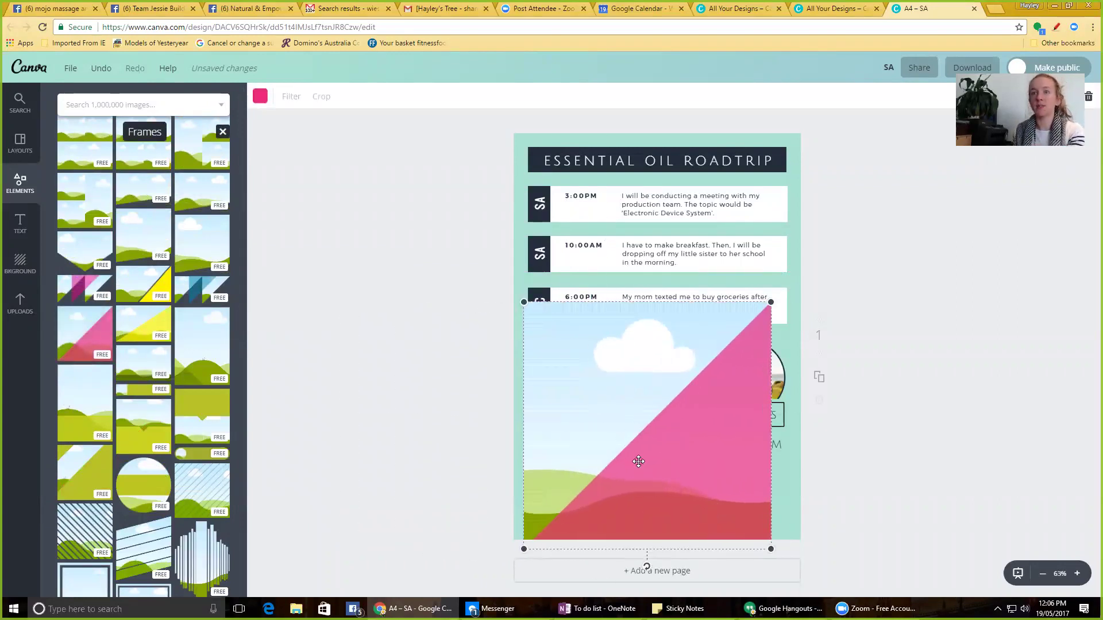
pyautogui.click(20, 303)
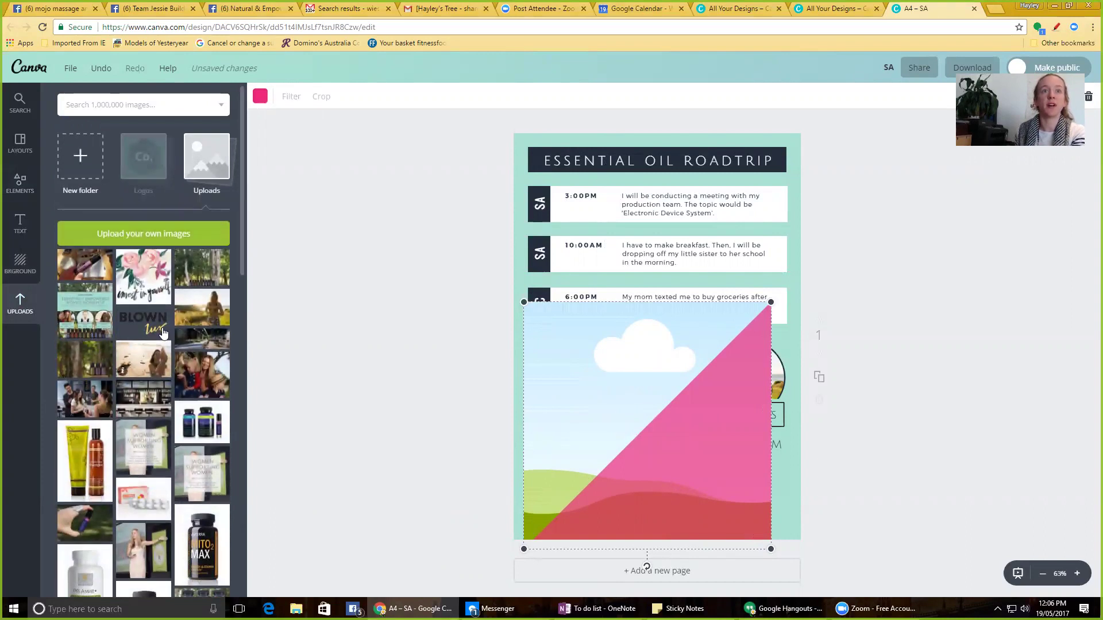
pyautogui.moveTo(160, 359); pyautogui.dragTo(594, 402)
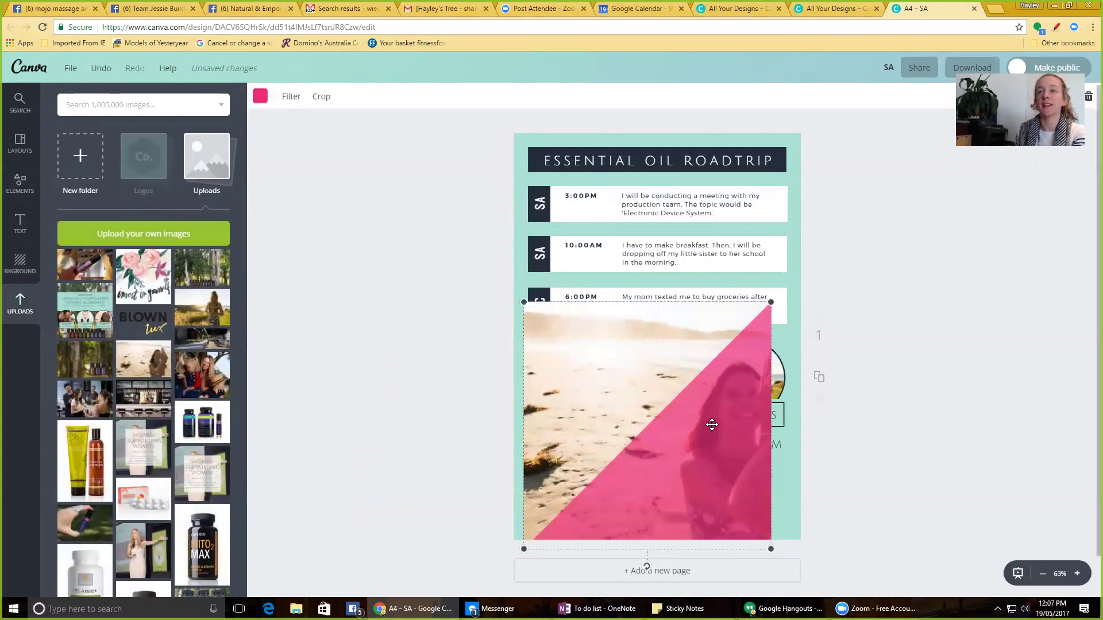
pyautogui.hotkey('ctrl', 'z')
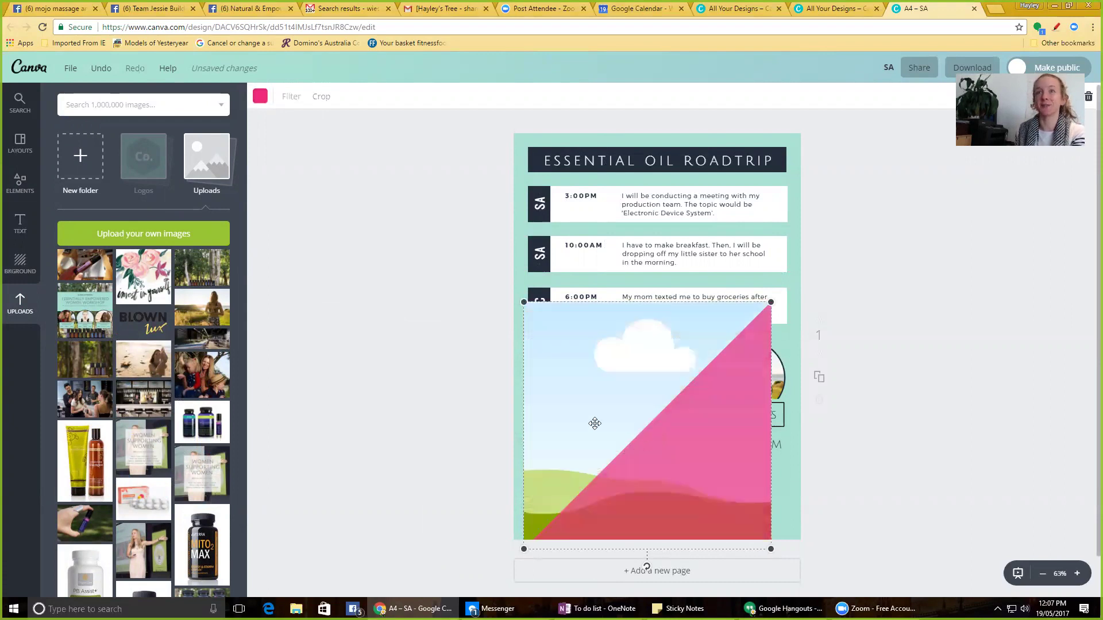
pyautogui.hotkey('ctrl', 'z')
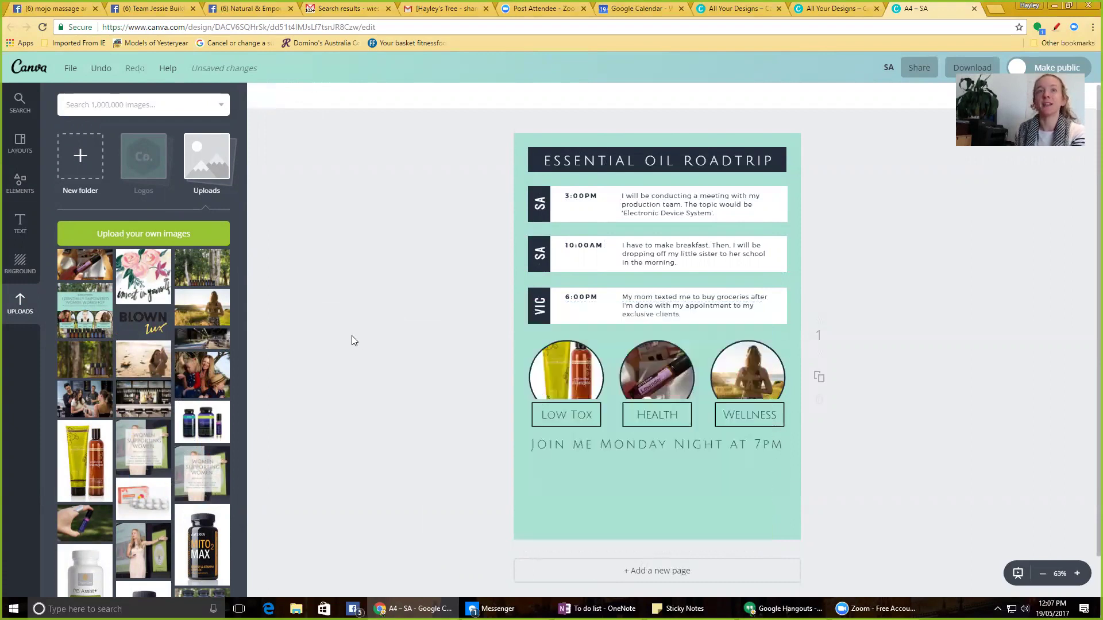
# - Add a solid right triangle from the Shapes collection to the lower-left area of the poster
pyautogui.click(20, 144)
pyautogui.click(28, 187)
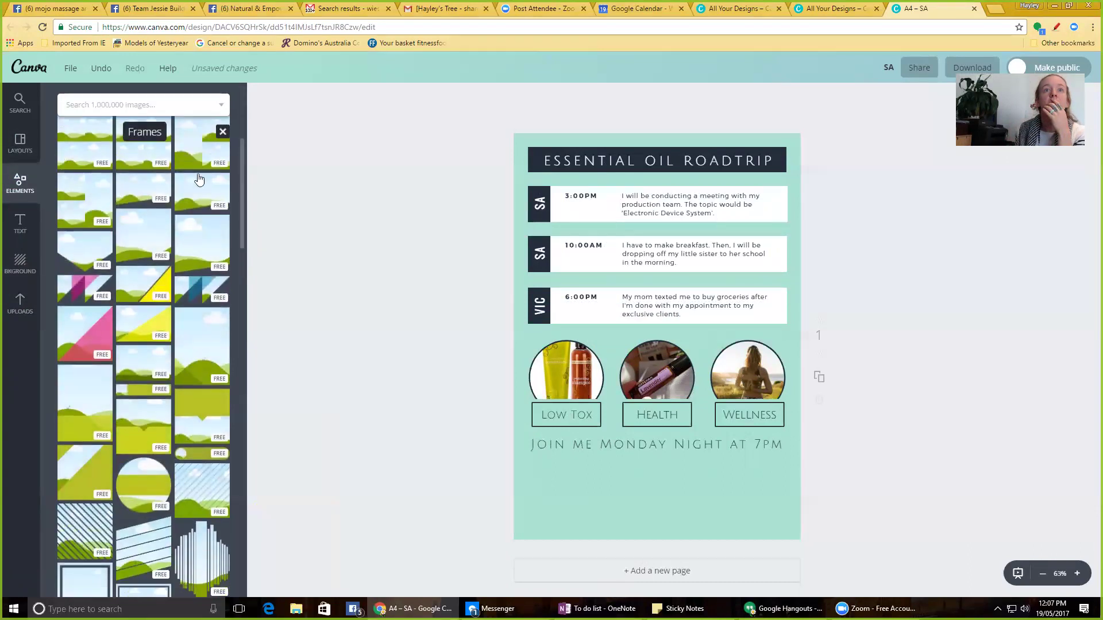
pyautogui.click(218, 133)
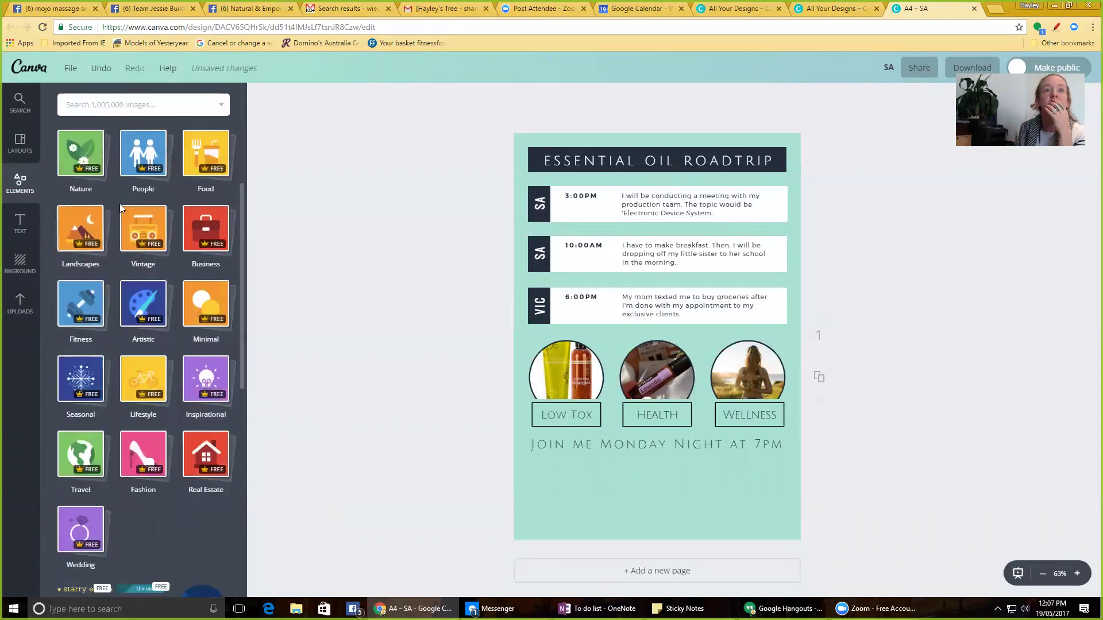
pyautogui.click(105, 262)
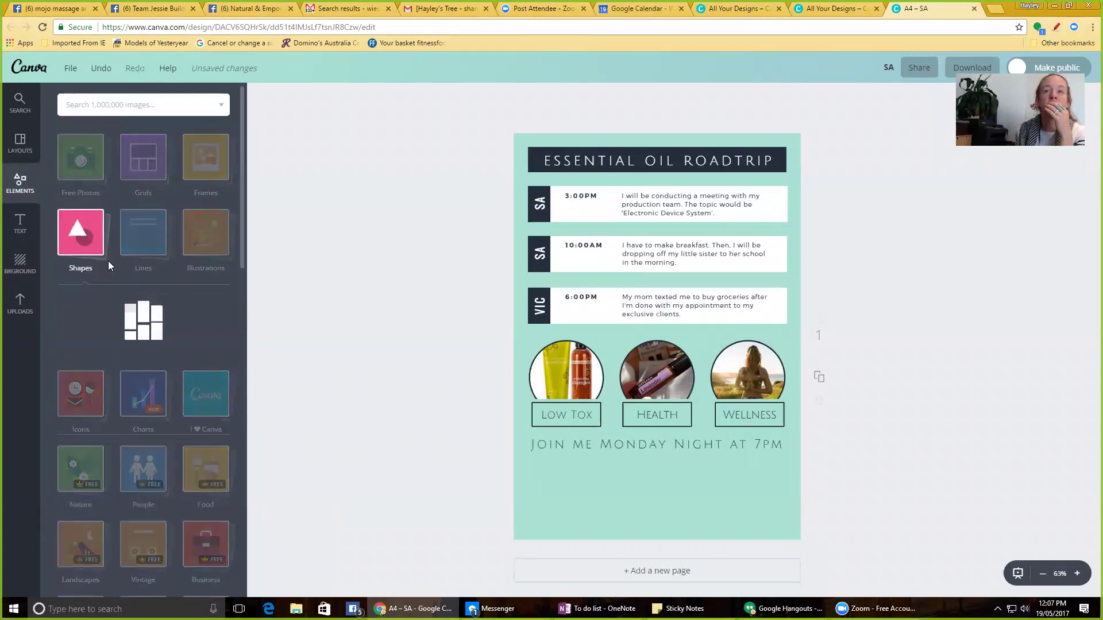
pyautogui.scroll(-4, 138, 320)
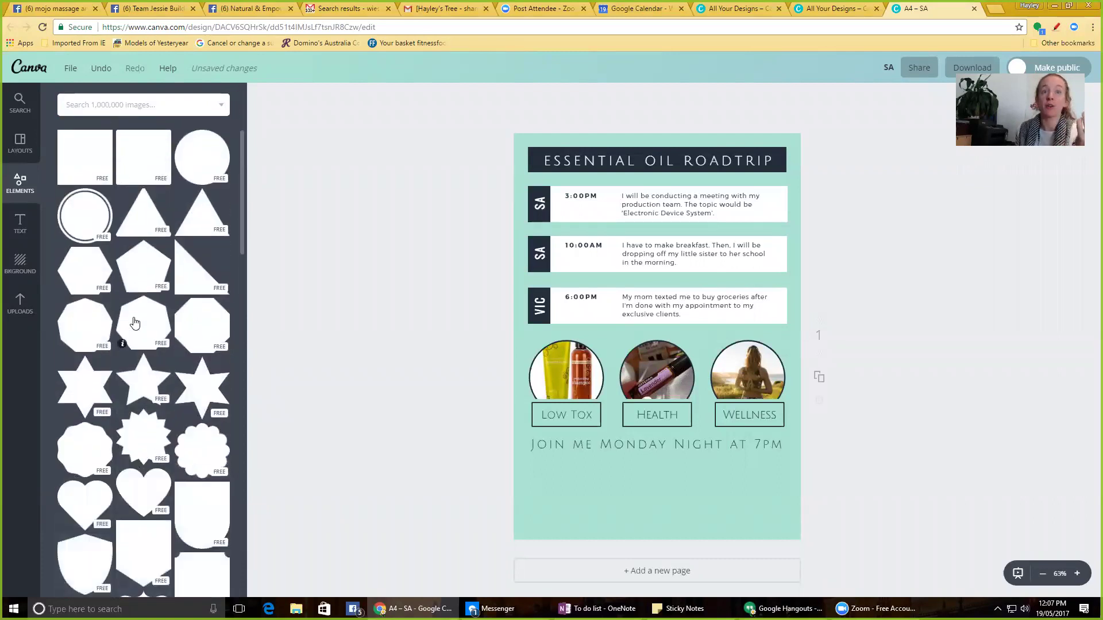
pyautogui.moveTo(190, 219); pyautogui.dragTo(524, 456)
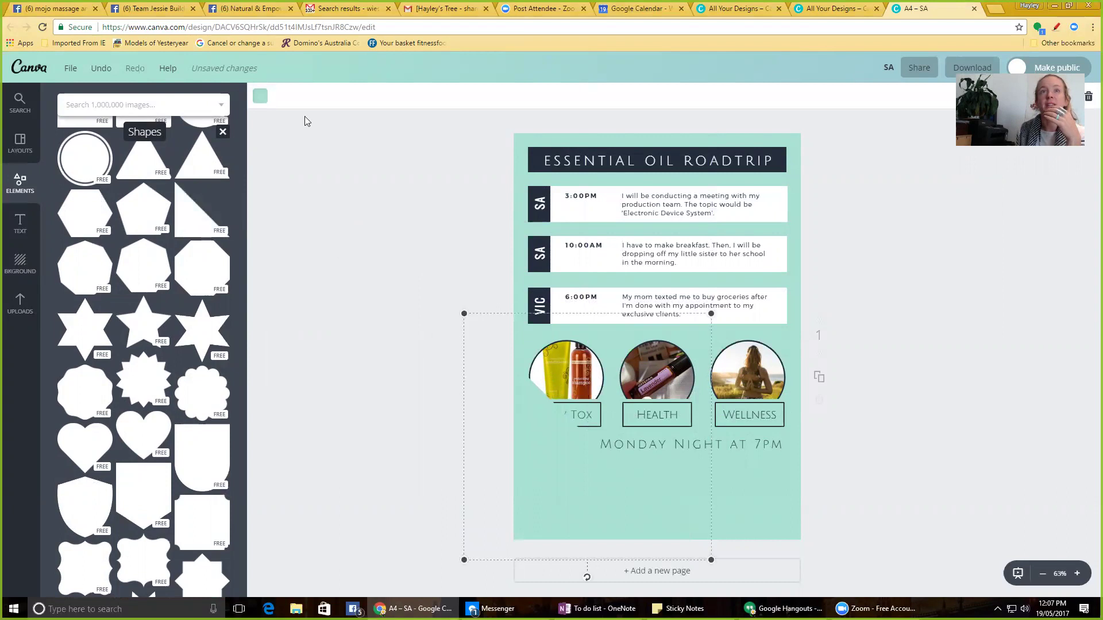
# - Recolour the triangle orange from the default palette and move it down into the poster's bottom-left corner
pyautogui.click(259, 97)
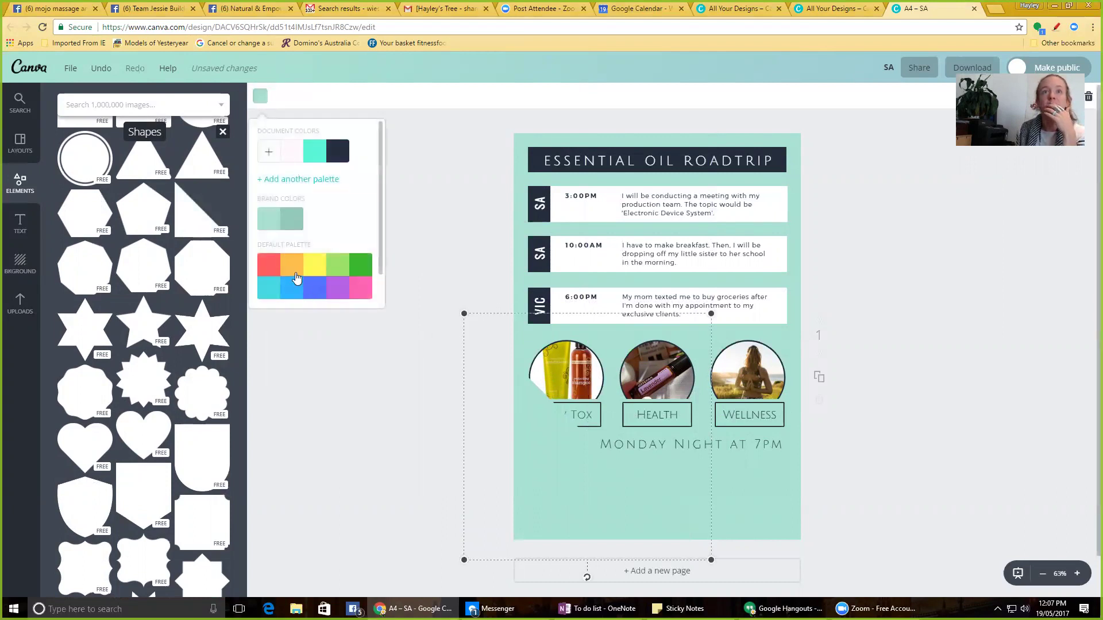
pyautogui.click(295, 274)
pyautogui.moveTo(553, 451); pyautogui.dragTo(546, 526)
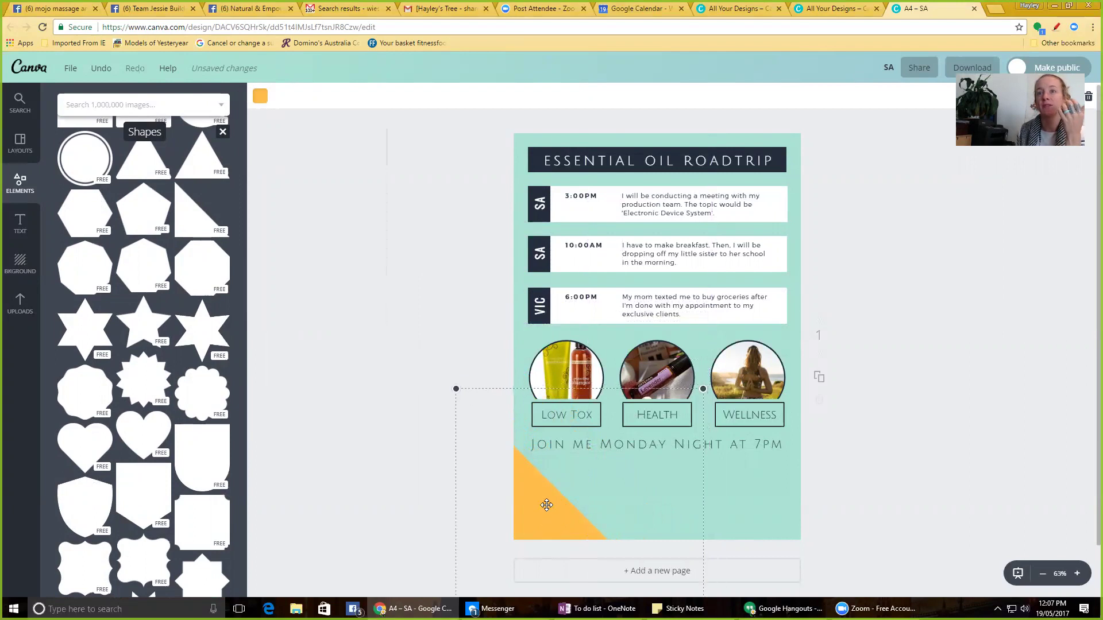
pyautogui.click(929, 360)
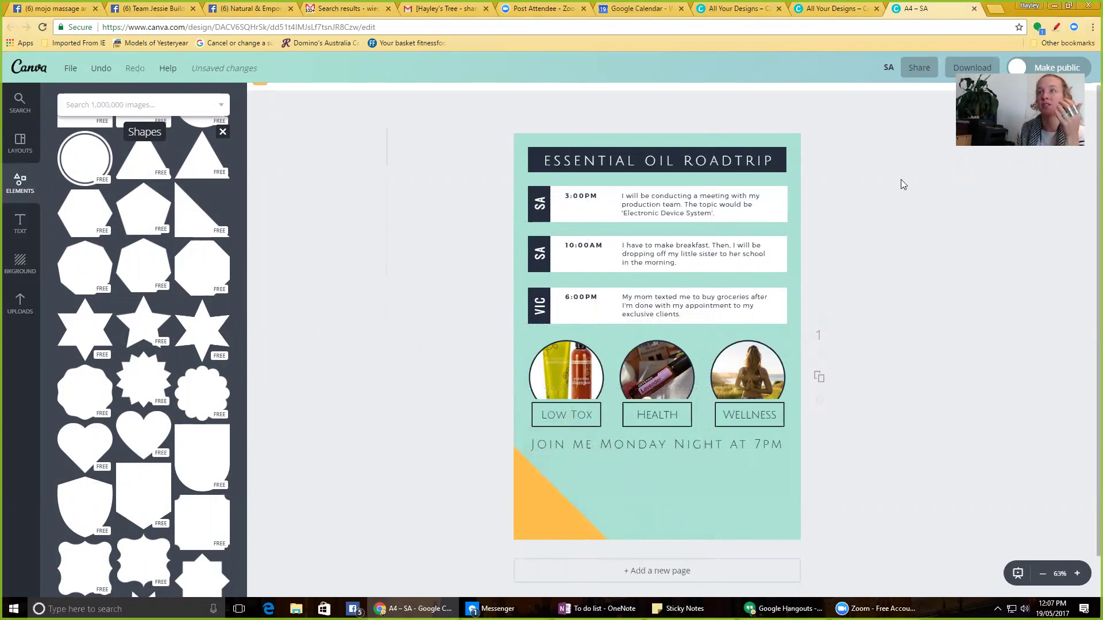
# - Set the orange triangle's transparency to 55
pyautogui.click(600, 454)
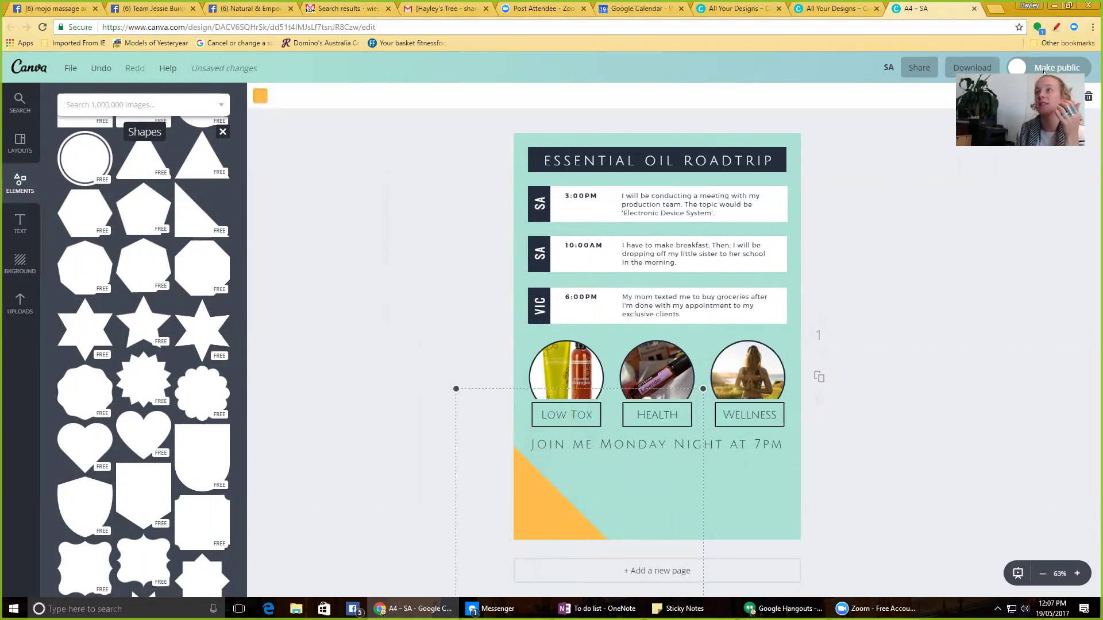
pyautogui.click(1043, 96)
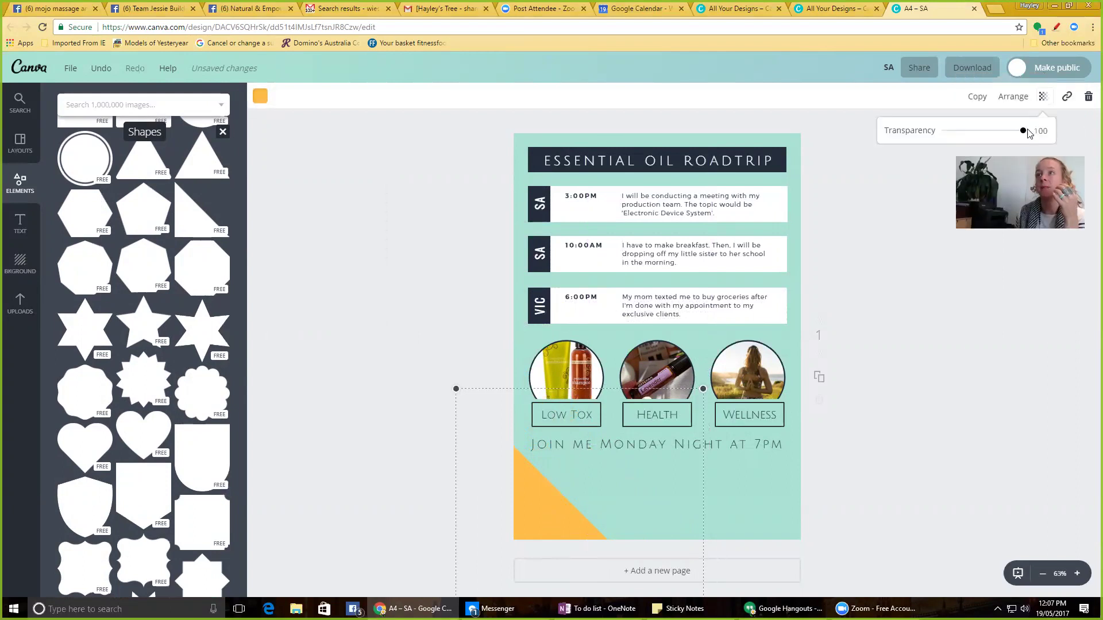
pyautogui.moveTo(988, 132); pyautogui.dragTo(988, 132)
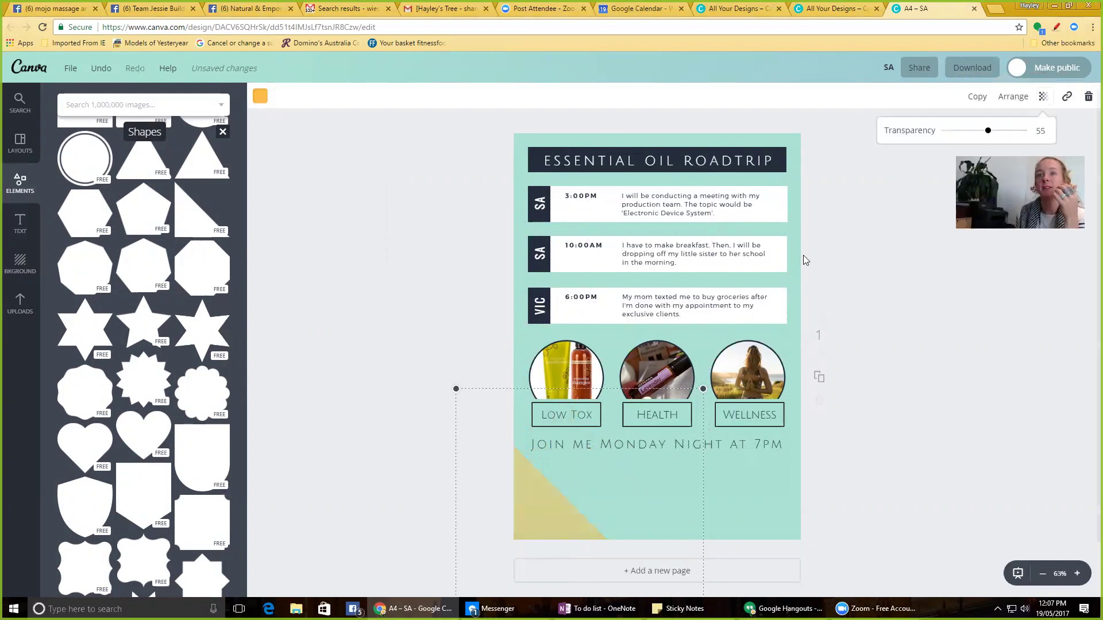
# - Align the orange triangle with the poster's left edge so it overlaps the Low Tox picture, and make it more opaque
pyautogui.moveTo(531, 493); pyautogui.dragTo(569, 422)
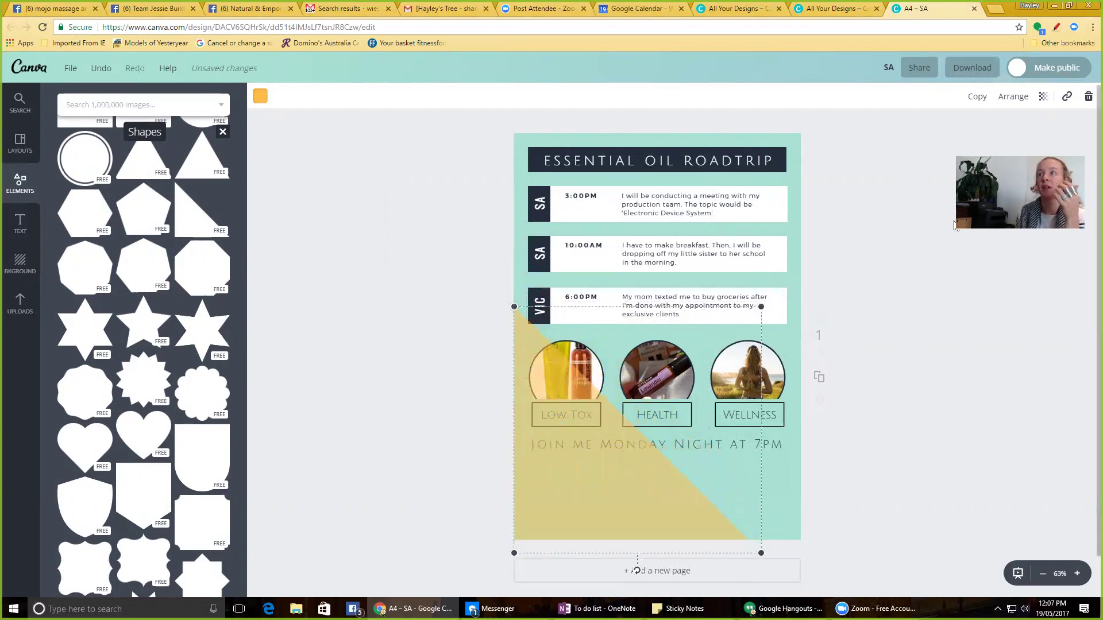
pyautogui.click(1043, 96)
pyautogui.moveTo(988, 131)
pyautogui.mouseDown()
pyautogui.moveTo(962, 131)
pyautogui.moveTo(1004, 139)
pyautogui.mouseUp()
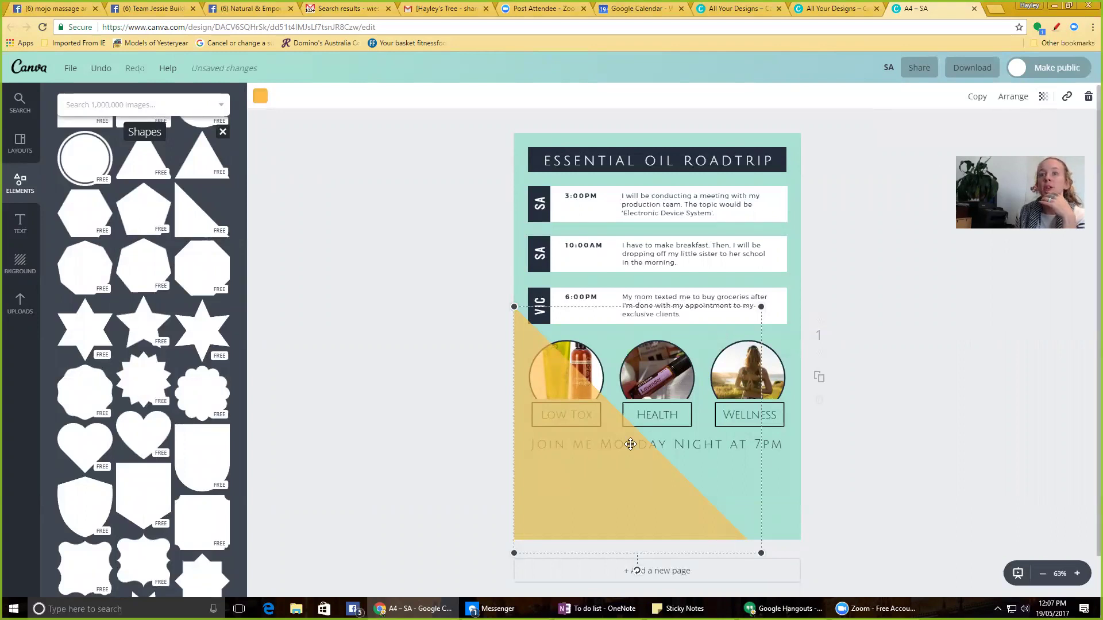
# - Adjust the triangle's layer order backward and forward, leaving it behind the Low Tox picture, label and Monday night text
pyautogui.click(1012, 97)
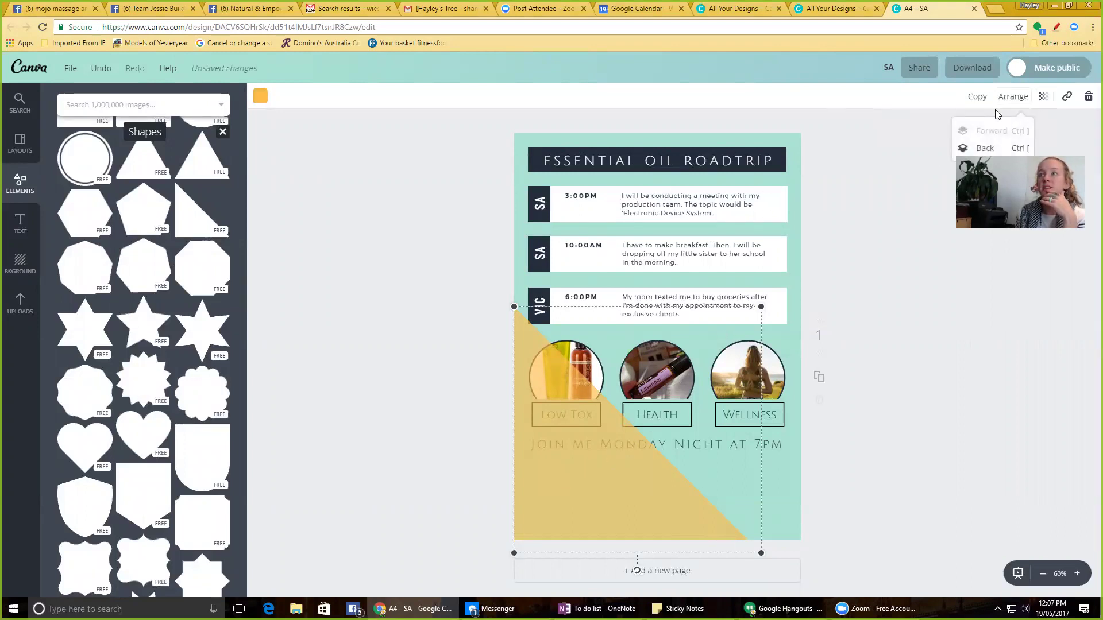
pyautogui.click(976, 150)
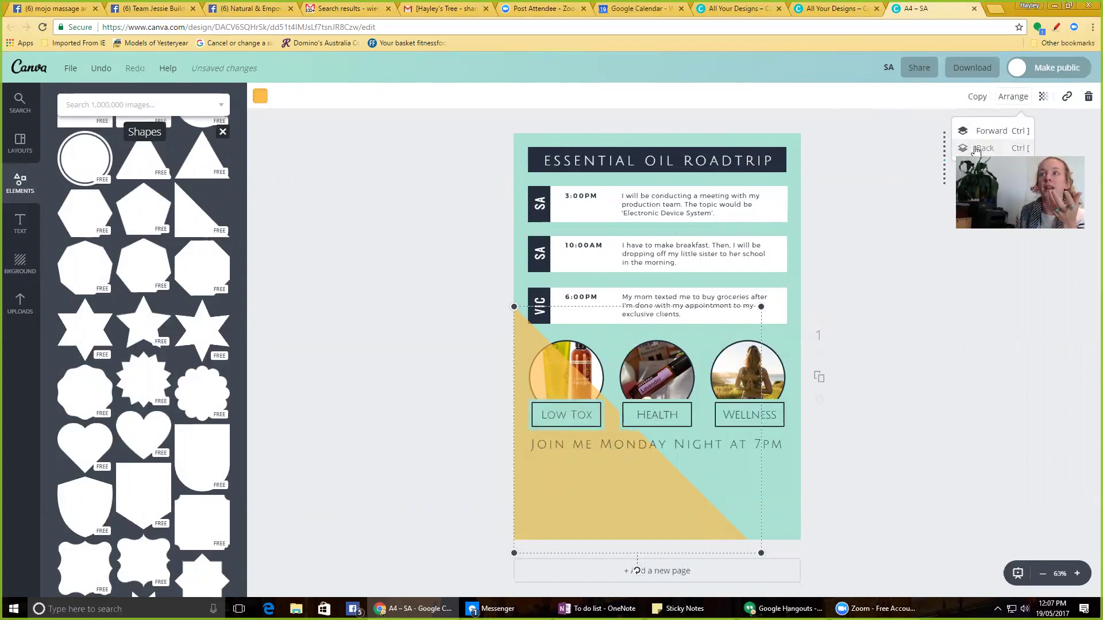
pyautogui.click(975, 149)
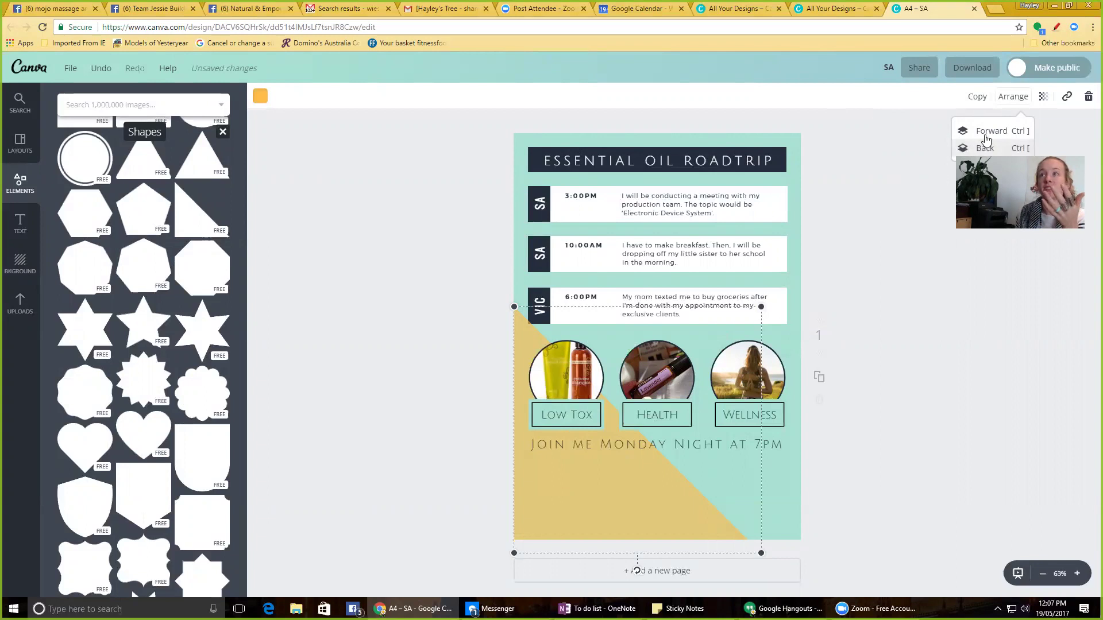
pyautogui.click(986, 132)
pyautogui.click(988, 133)
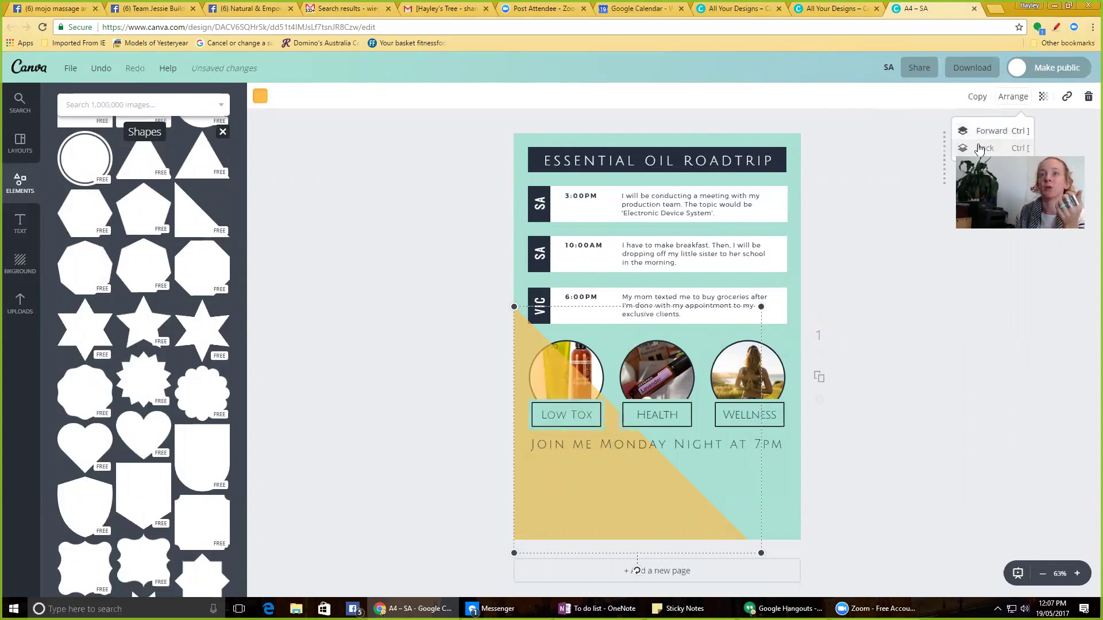
pyautogui.click(978, 149)
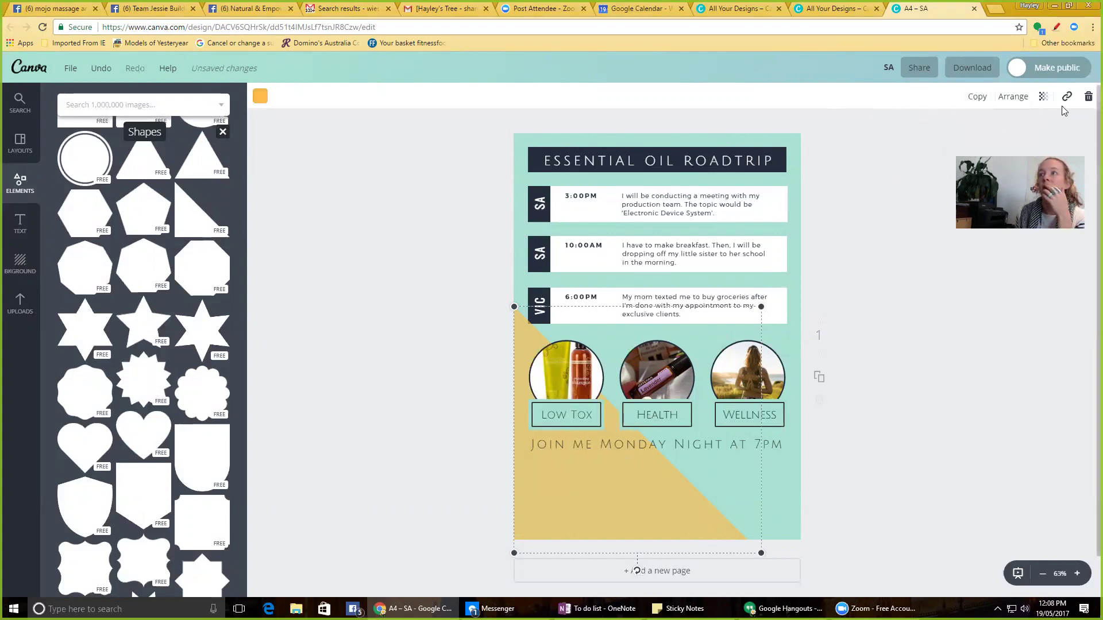
# - Add a thick teal curved arrow from the Lines collection to the lower-left area of the poster
pyautogui.click(223, 132)
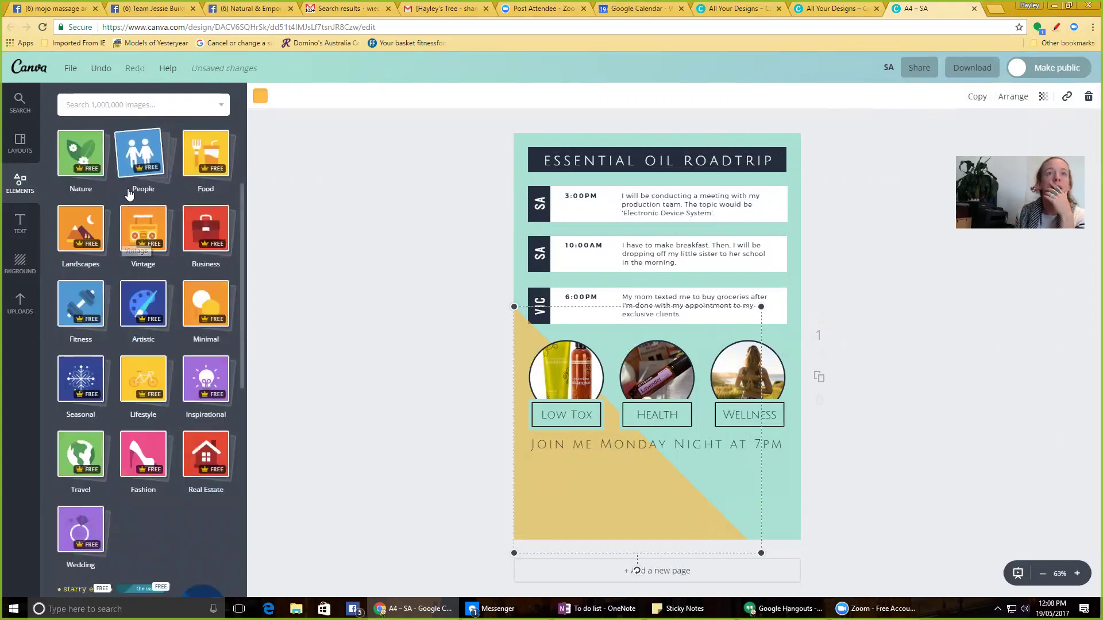
pyautogui.scroll(4, 138, 235)
pyautogui.click(140, 235)
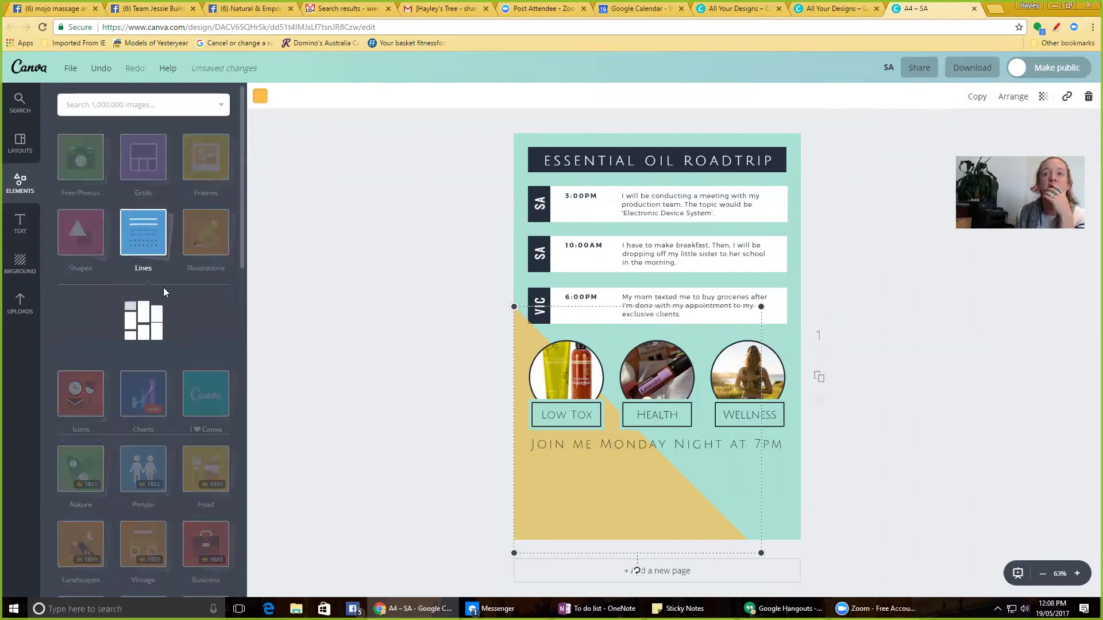
pyautogui.scroll(-3, 176, 322)
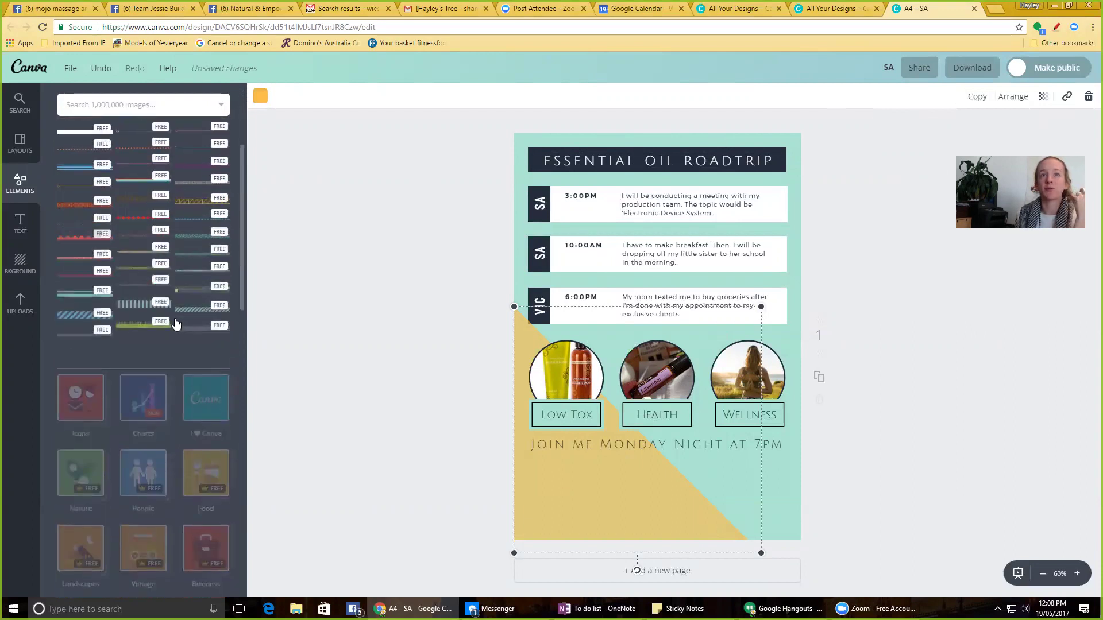
pyautogui.scroll(-6, 175, 319)
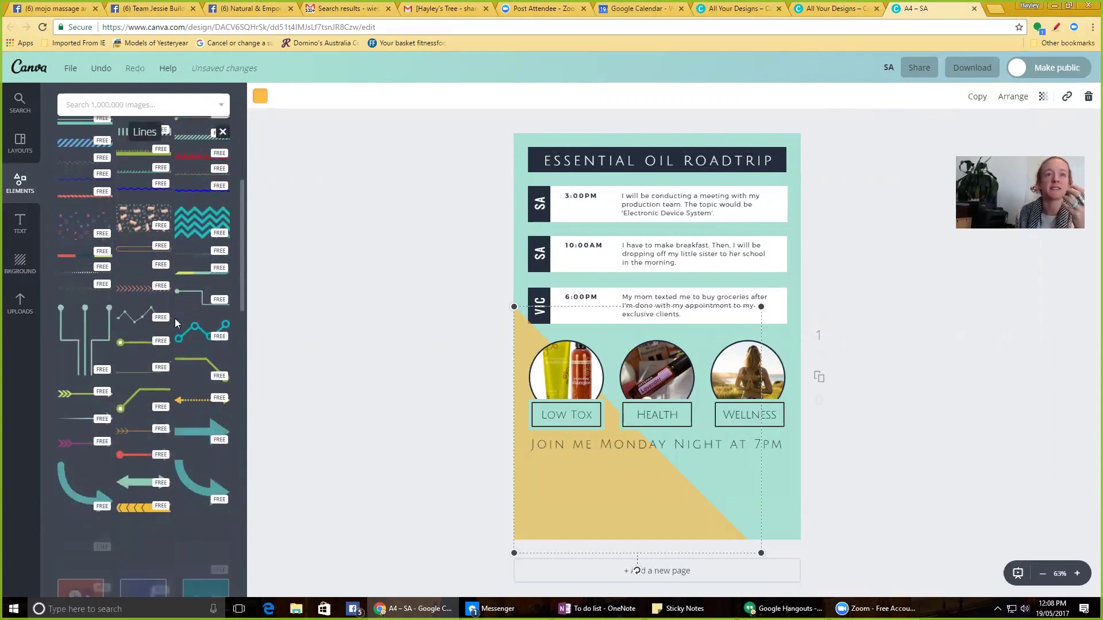
pyautogui.moveTo(200, 319); pyautogui.dragTo(577, 490)
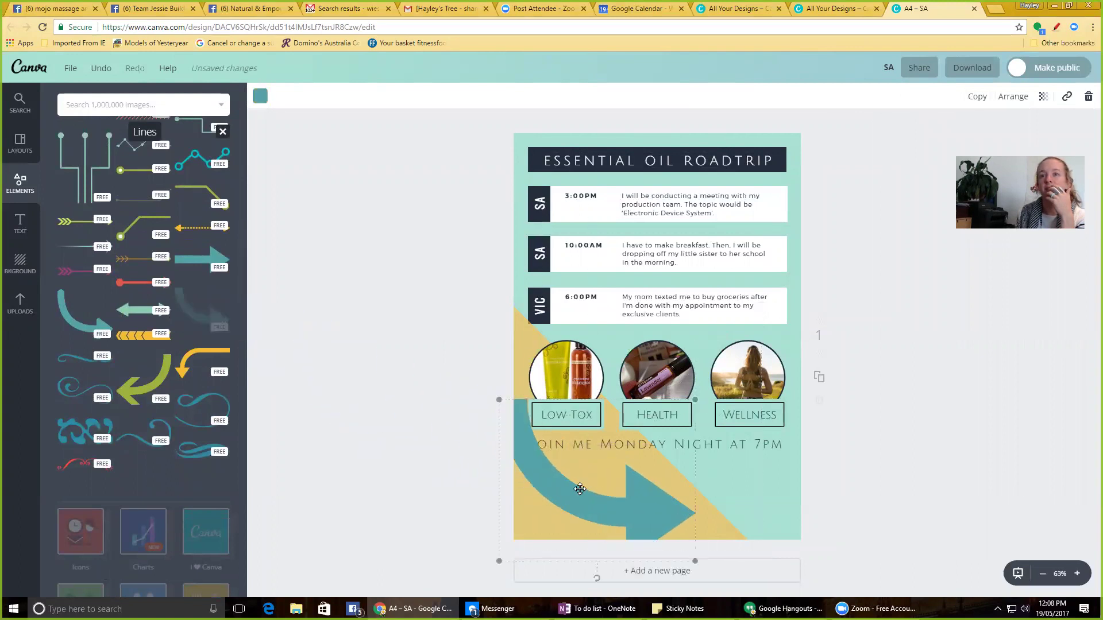
# - Rotate the curved arrow to point upward and shrink it to fit beneath the "7pm" text near the bottom-right corner
pyautogui.moveTo(640, 525); pyautogui.dragTo(674, 524)
pyautogui.moveTo(670, 562); pyautogui.dragTo(726, 464)
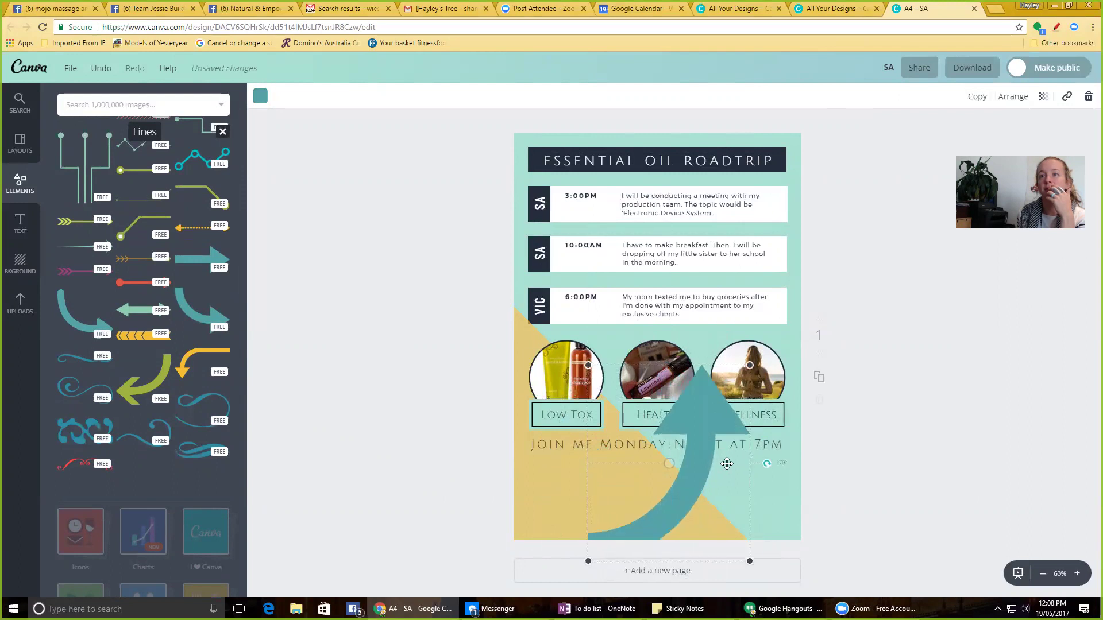
pyautogui.moveTo(587, 365); pyautogui.dragTo(751, 479)
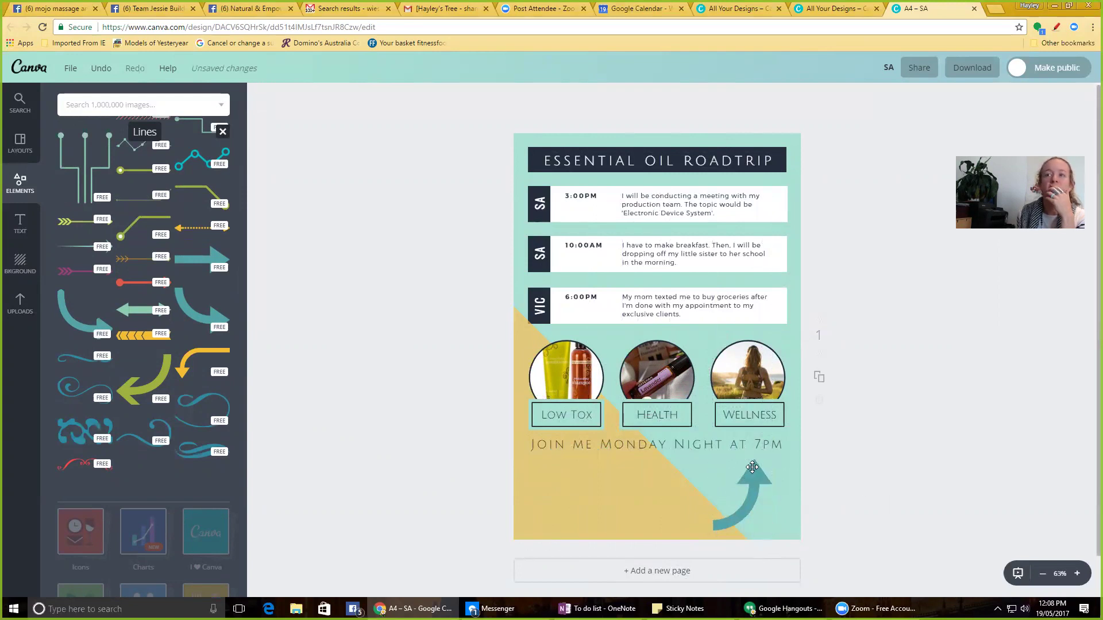
# - Recolor the curved arrow beneath the "7pm" text with the dark navy document color
pyautogui.click(260, 96)
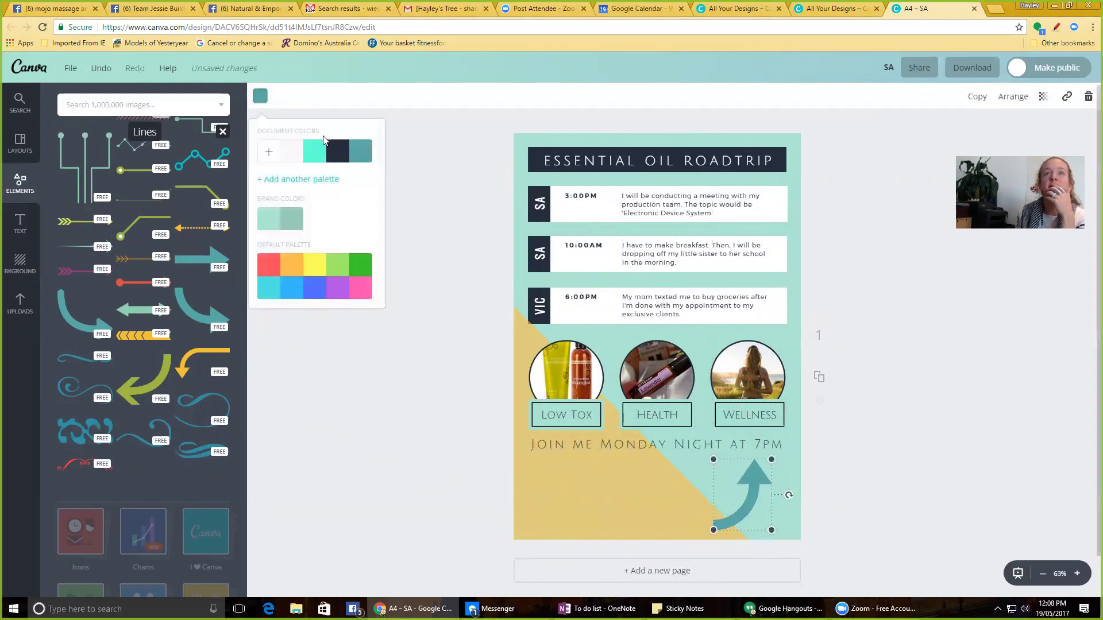
pyautogui.click(359, 151)
pyautogui.click(431, 456)
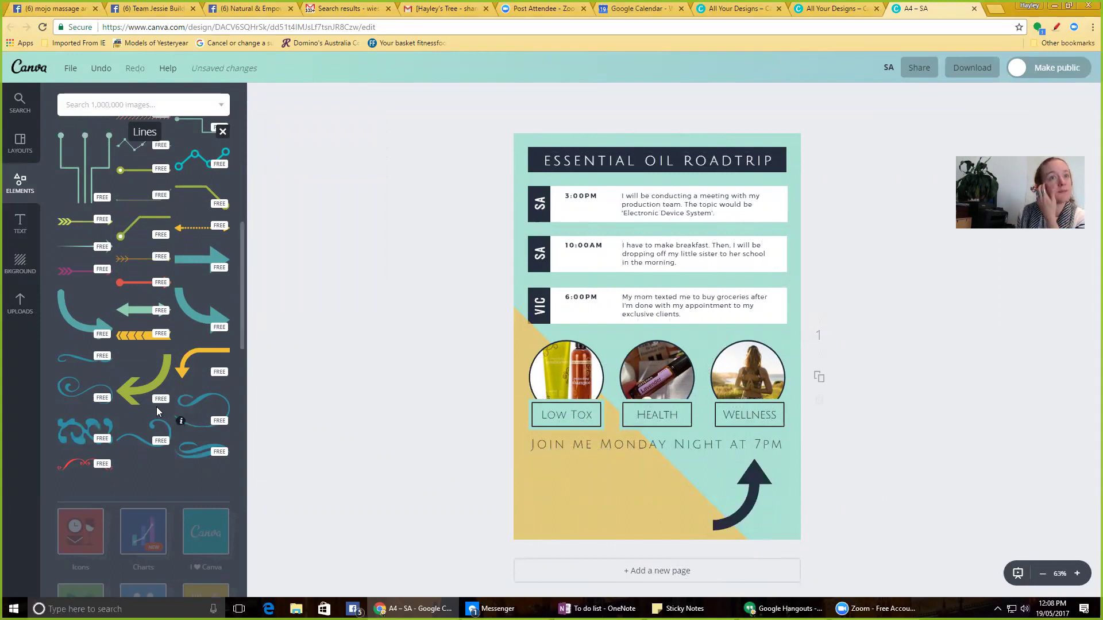
# - Browse the Illustrations collection in the elements library to examine the kinds of artwork offered
pyautogui.scroll(10, 184, 310)
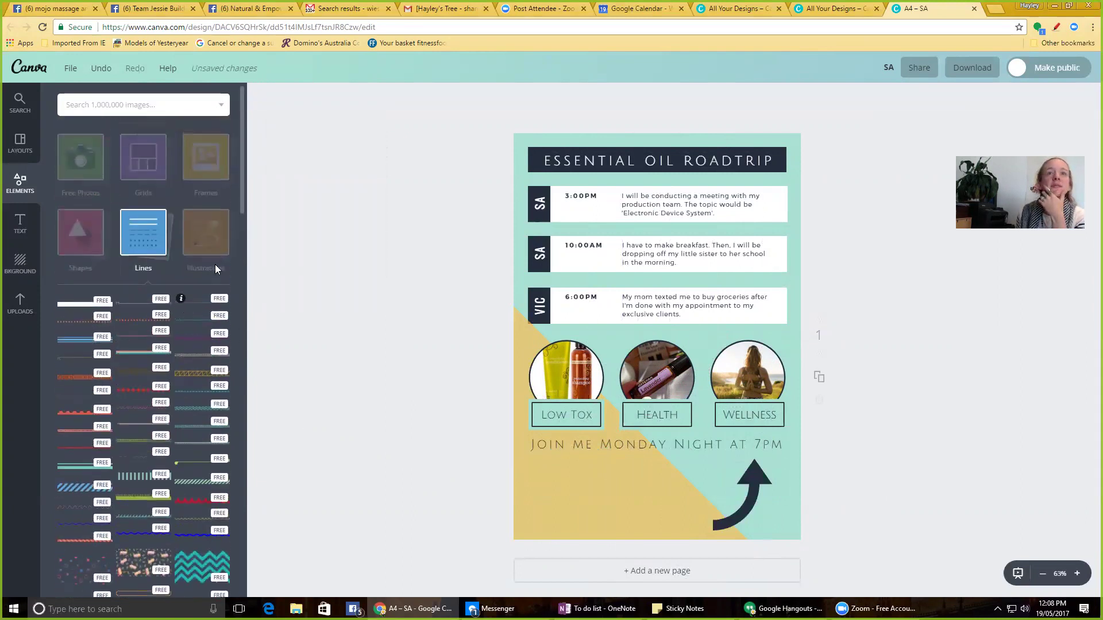
pyautogui.click(201, 257)
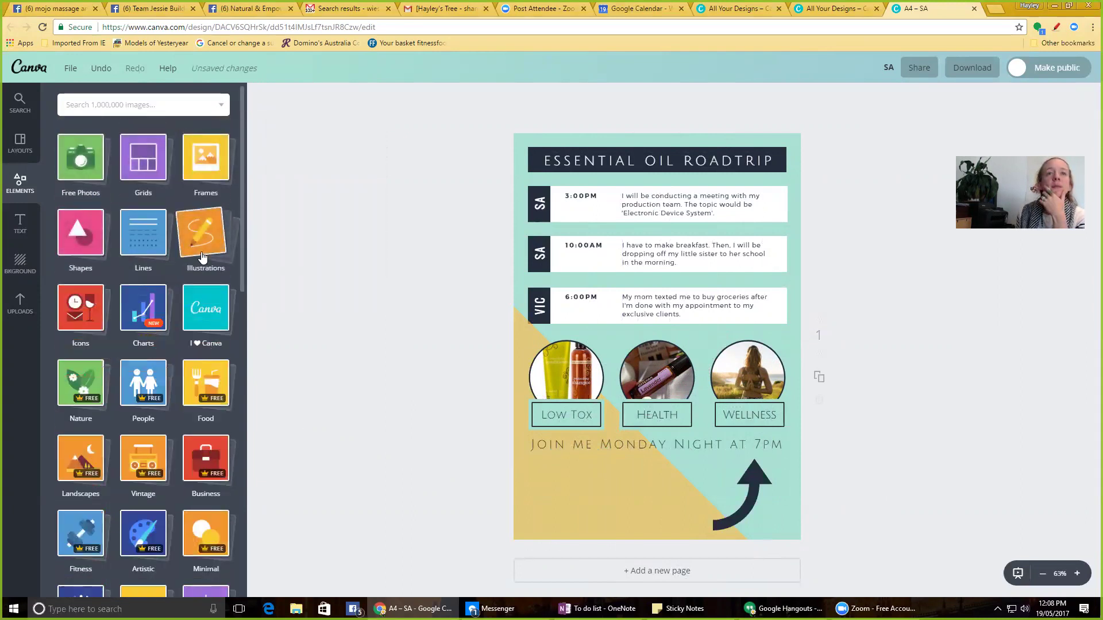
pyautogui.click(202, 257)
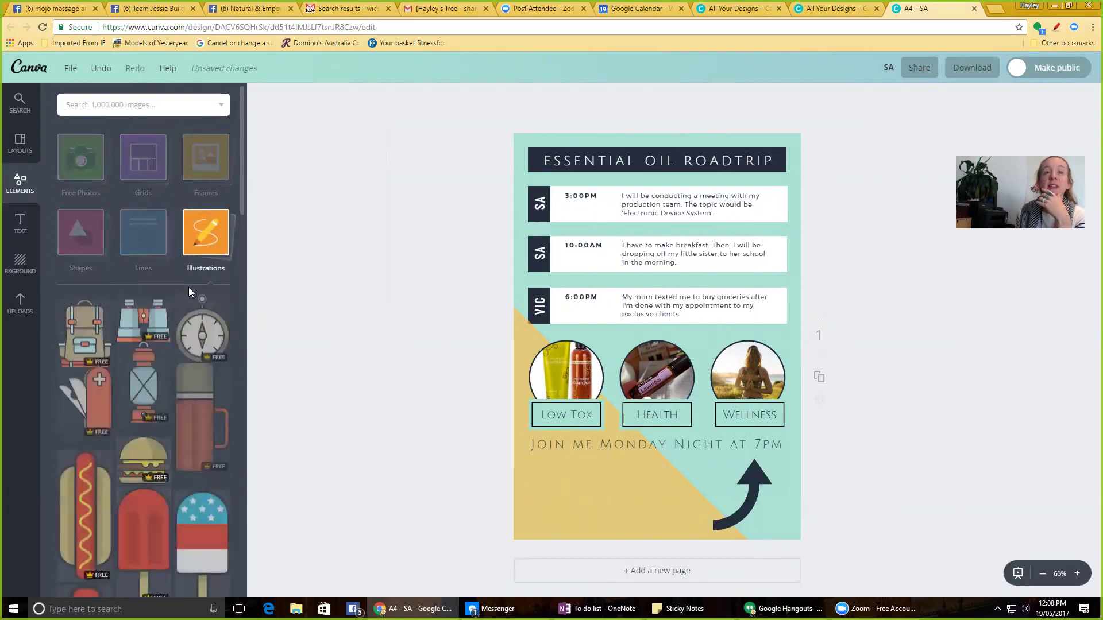
pyautogui.scroll(-15, 183, 304)
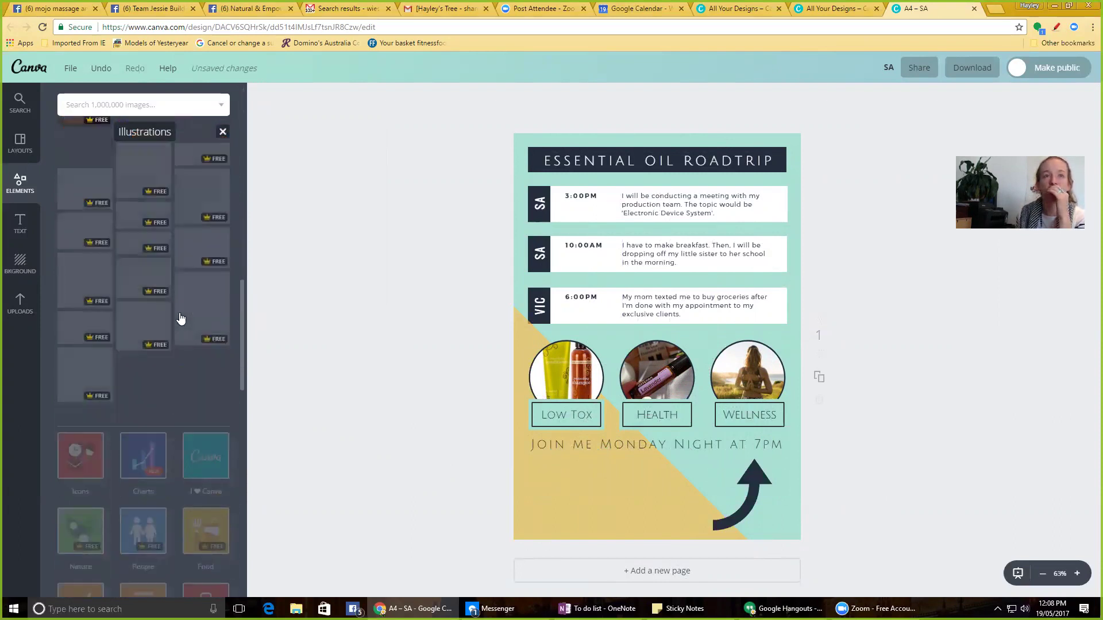
pyautogui.scroll(-10, 180, 317)
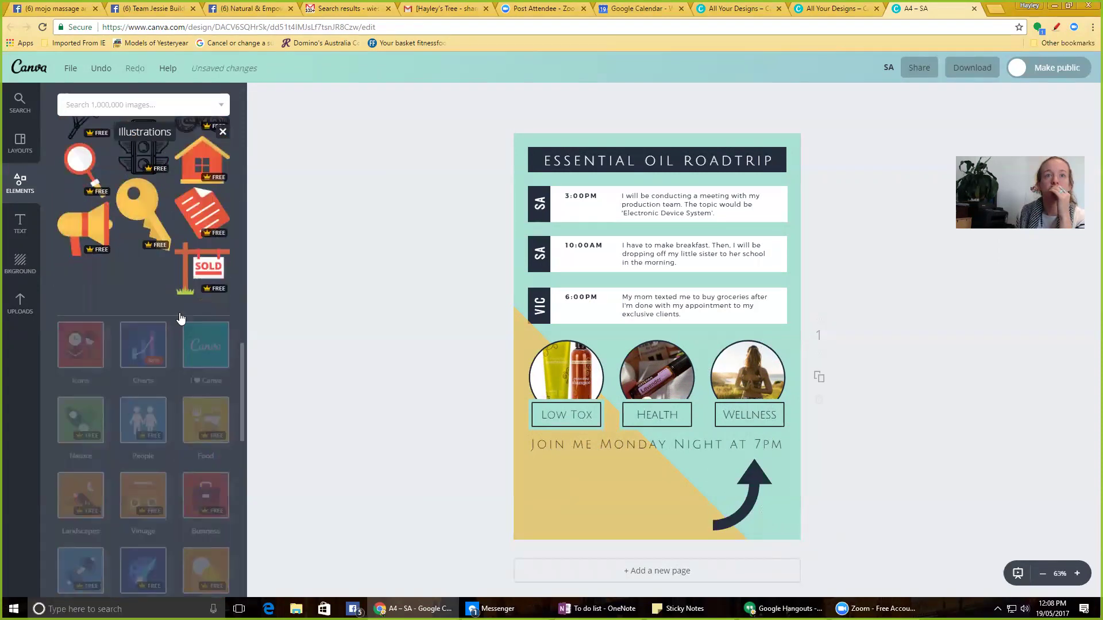
pyautogui.scroll(-10, 180, 318)
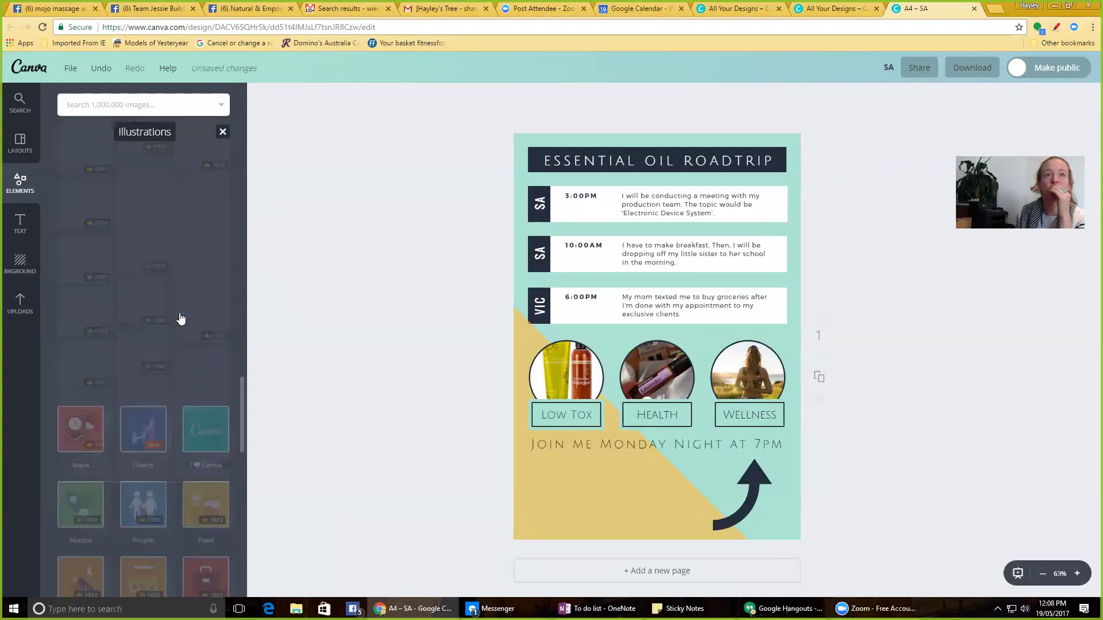
pyautogui.scroll(-5, 180, 318)
pyautogui.scroll(10, 179, 317)
pyautogui.scroll(-8, 180, 317)
pyautogui.scroll(-10, 180, 317)
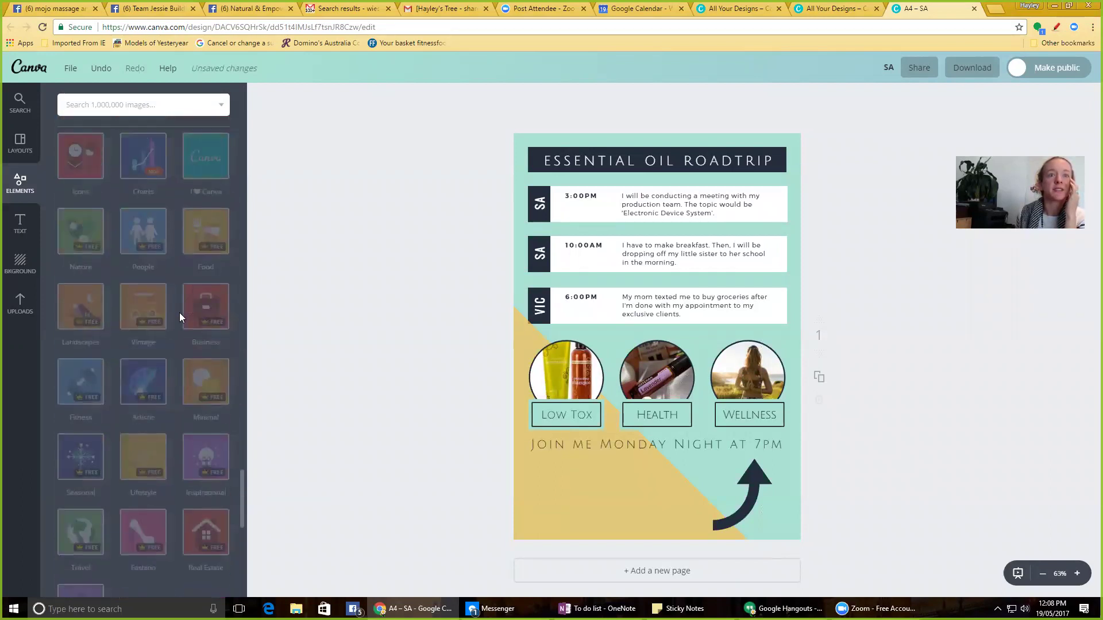
pyautogui.scroll(3, 179, 316)
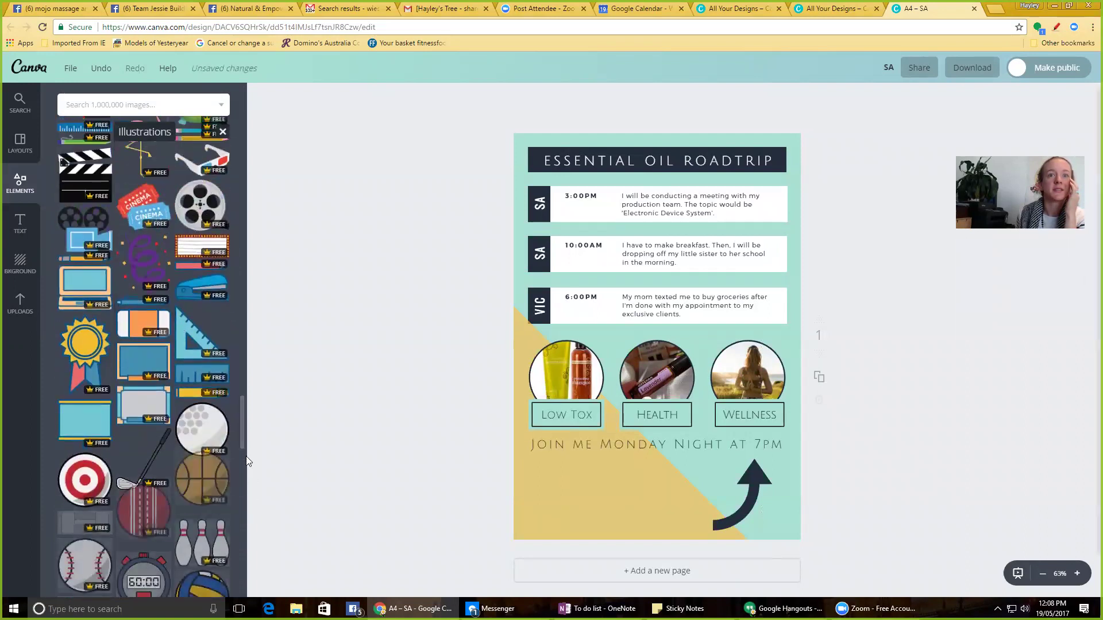
pyautogui.scroll(-6, 241, 429)
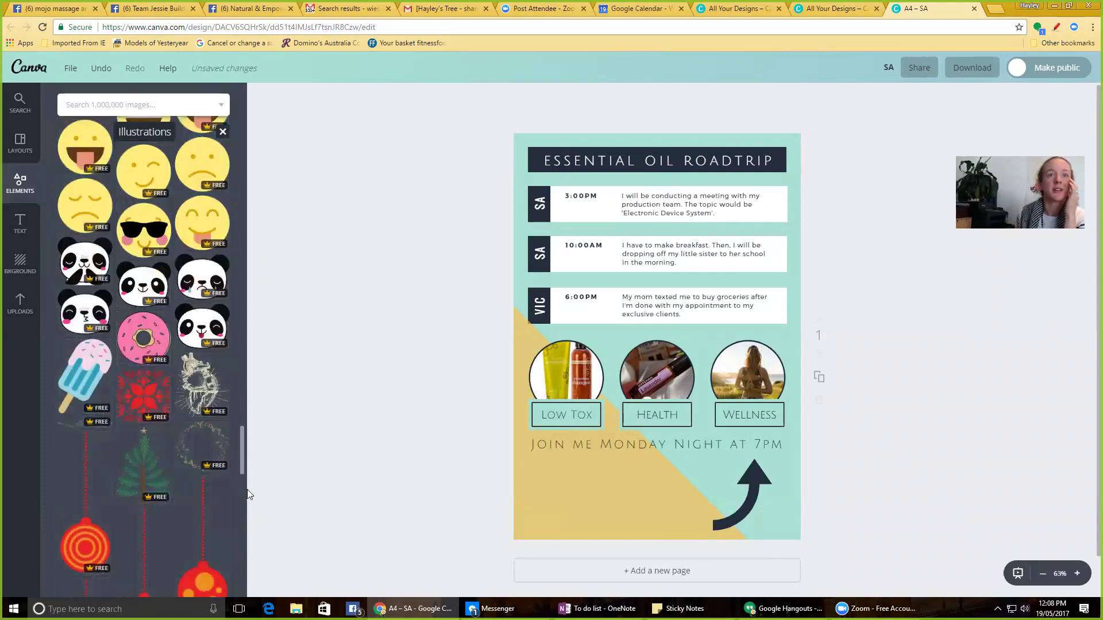
pyautogui.scroll(10, 234, 251)
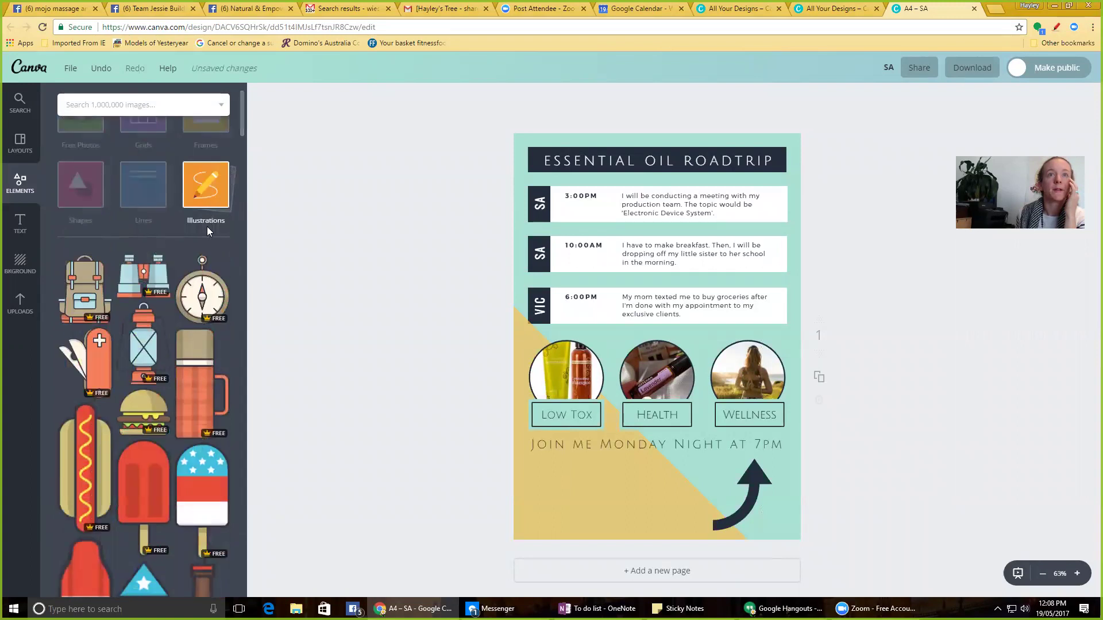
pyautogui.click(208, 225)
# - Try the blue globe icon from the Icons collection on the poster and remove it
pyautogui.click(84, 265)
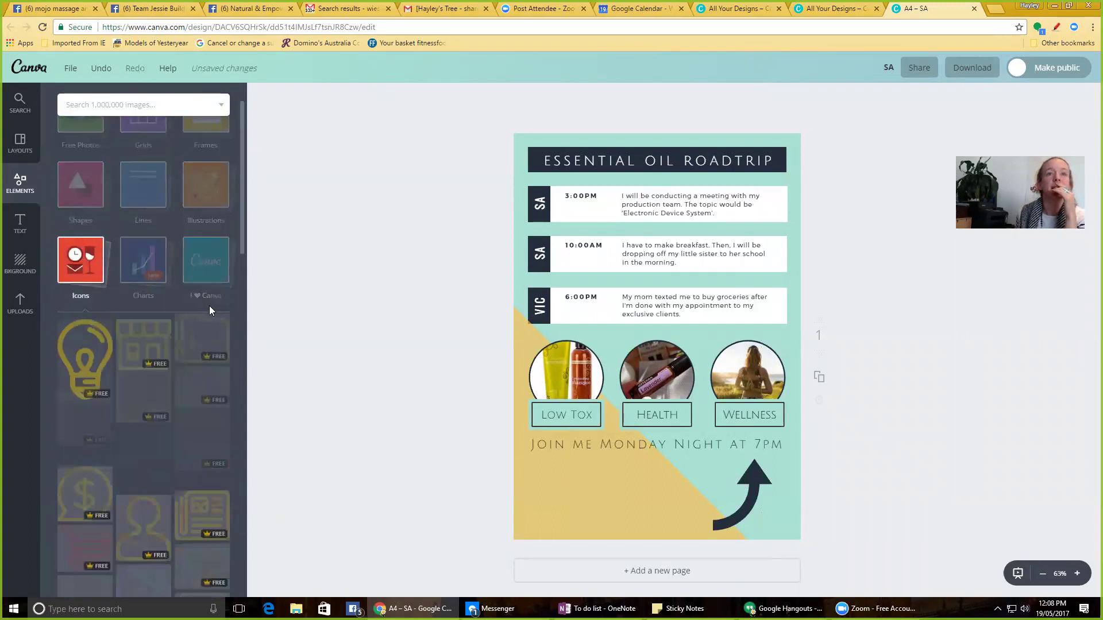
pyautogui.scroll(-3, 189, 310)
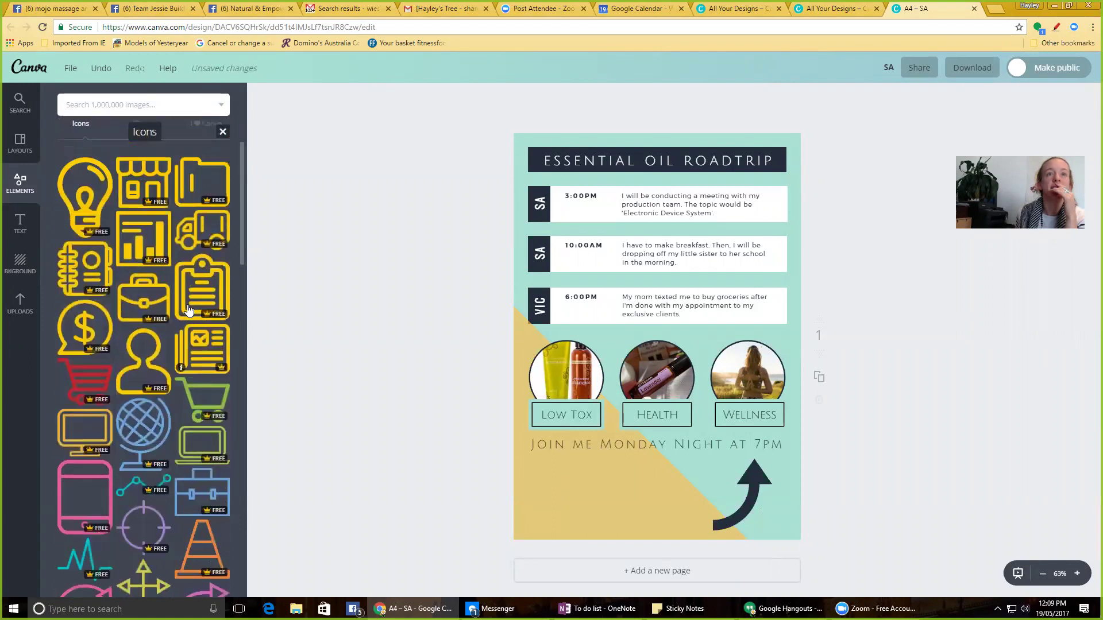
pyautogui.moveTo(114, 328); pyautogui.dragTo(52, 315)
pyautogui.scroll(-2, 53, 315)
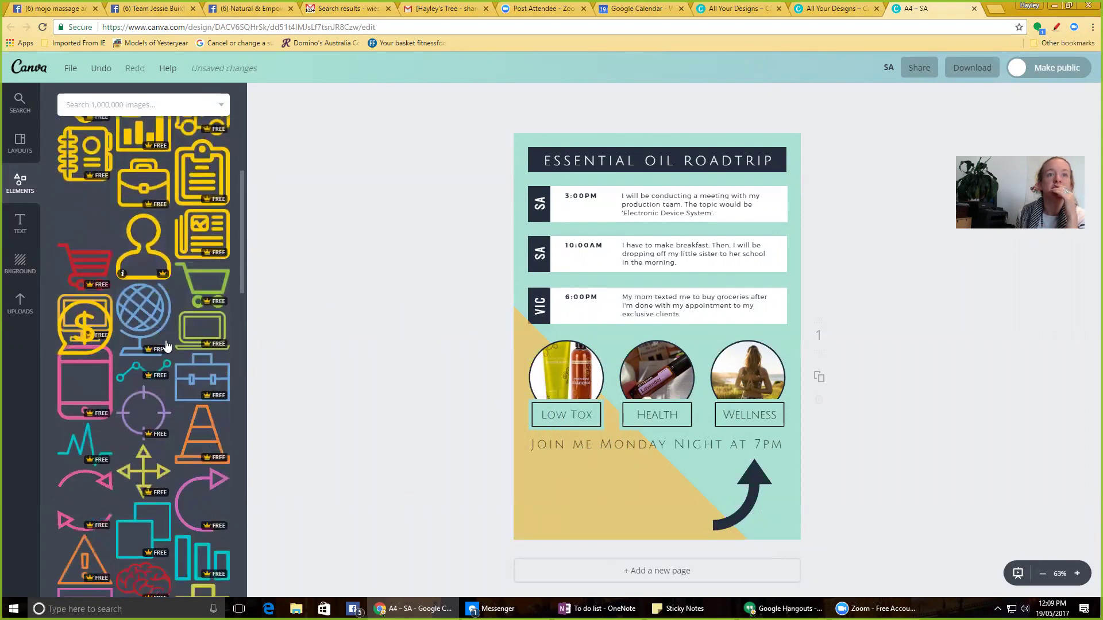
pyautogui.click(141, 313)
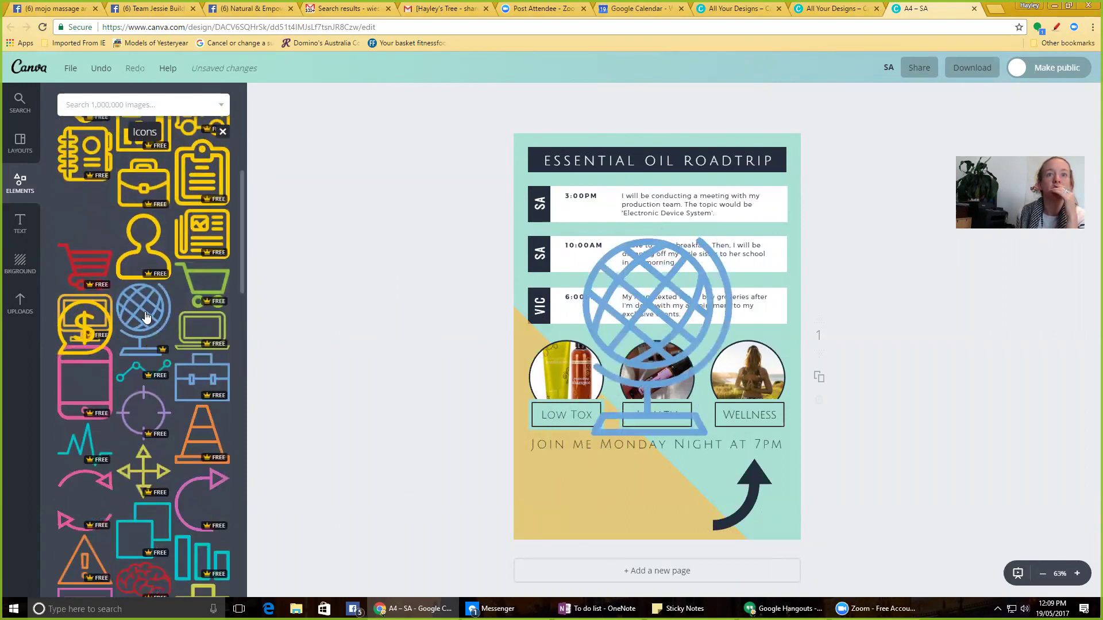
pyautogui.press('Delete')
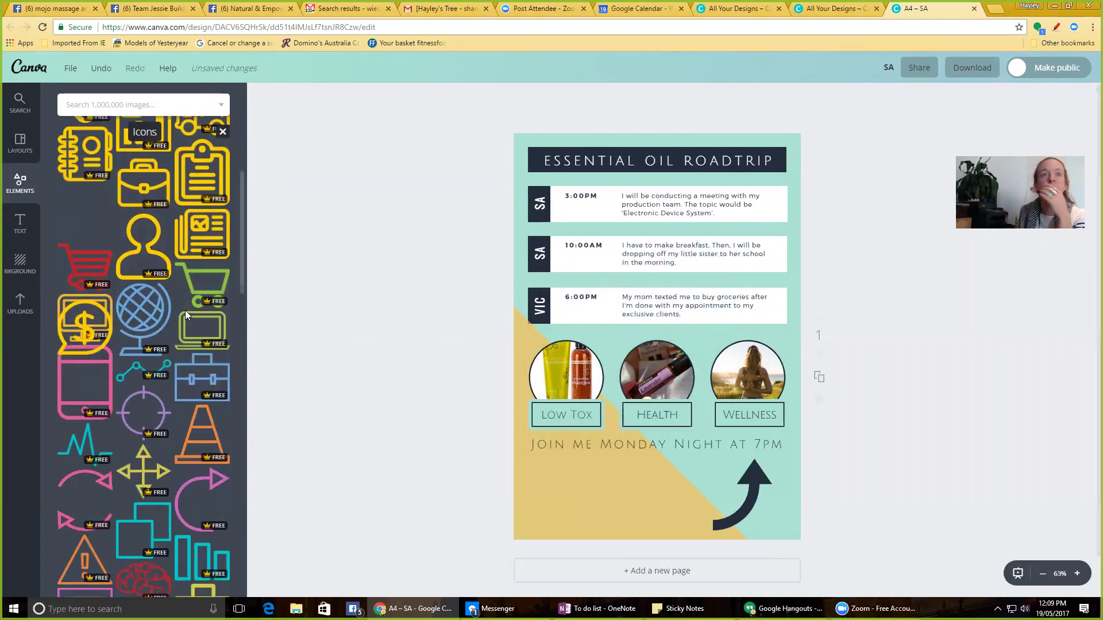
# - Examine the rest of the Icons collection and the remaining element categories, such as Nature, Vintage and Travel
pyautogui.scroll(-3, 112, 310)
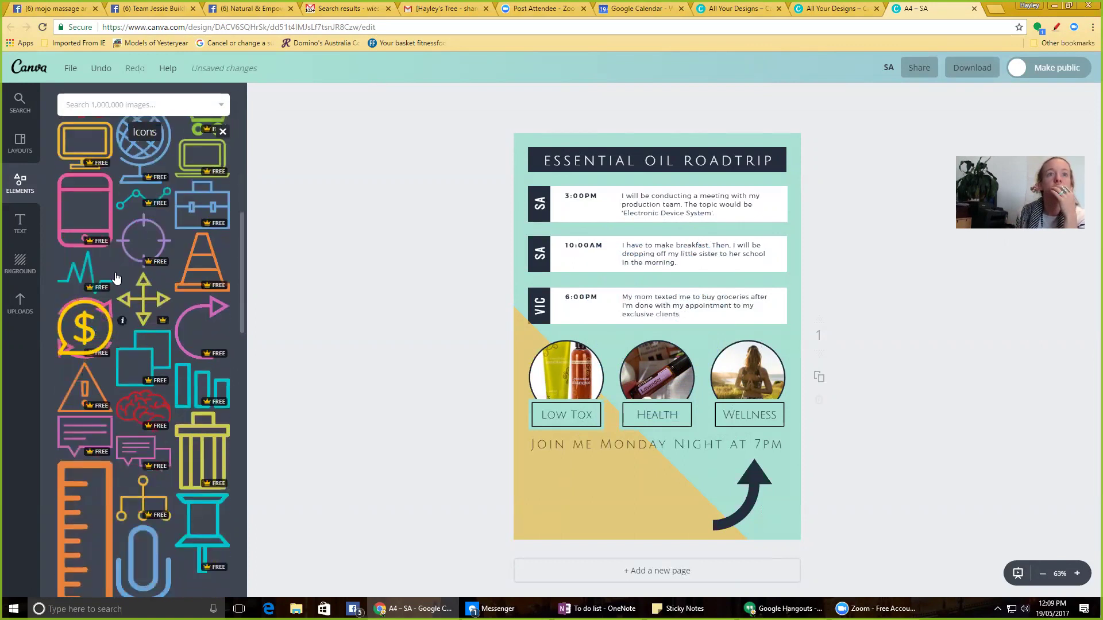
pyautogui.scroll(1, 124, 309)
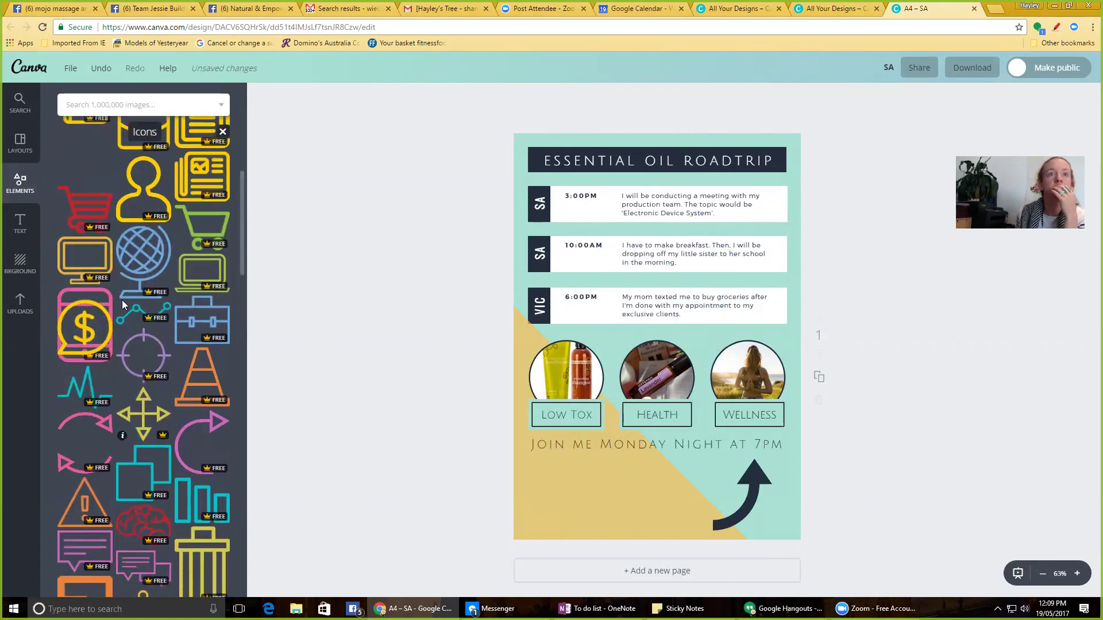
pyautogui.scroll(-10, 155, 323)
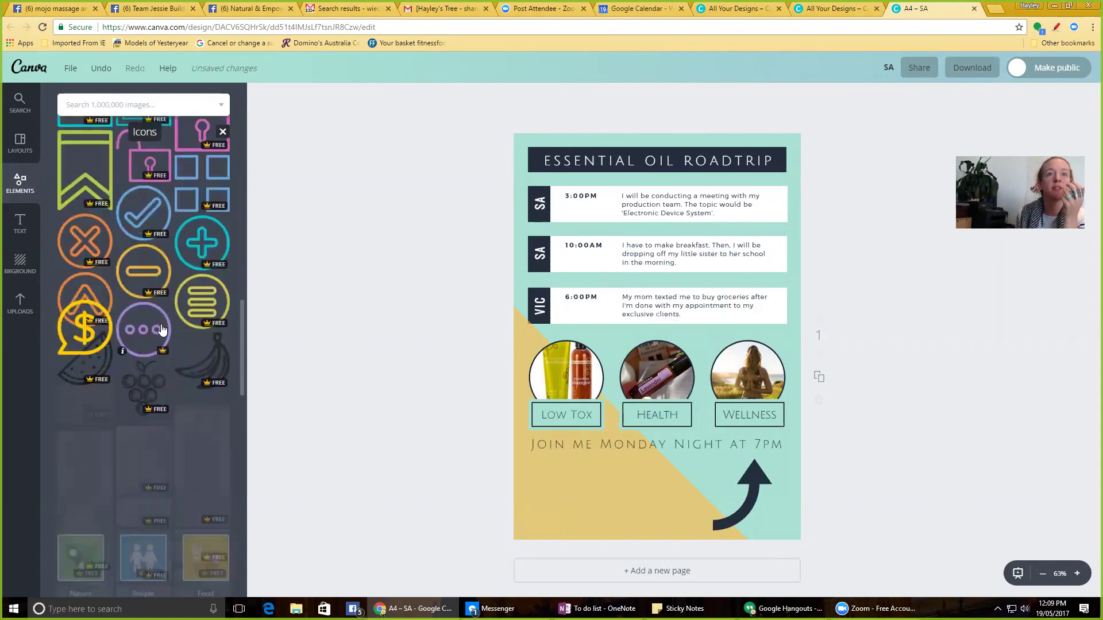
pyautogui.scroll(12, 167, 332)
pyautogui.scroll(5, 183, 287)
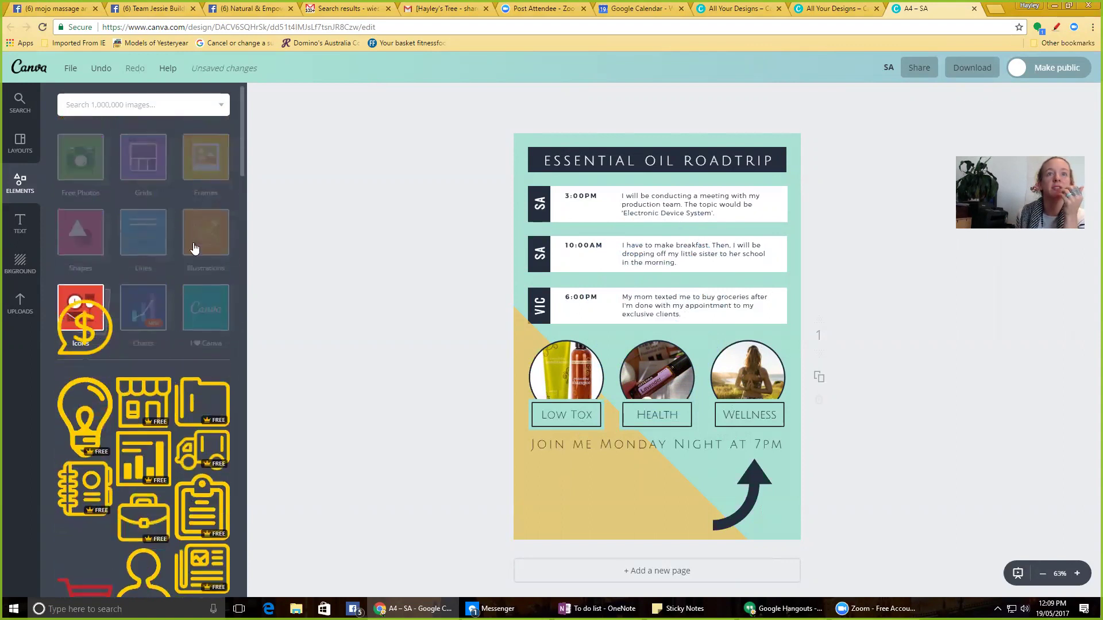
pyautogui.scroll(-2, 173, 258)
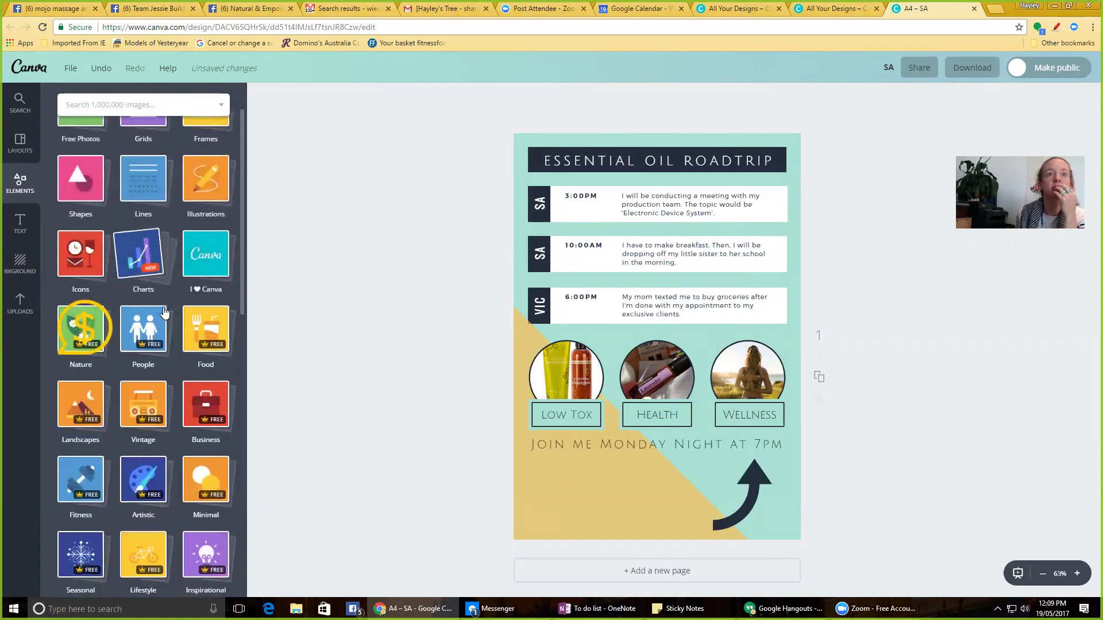
pyautogui.scroll(-1, 165, 313)
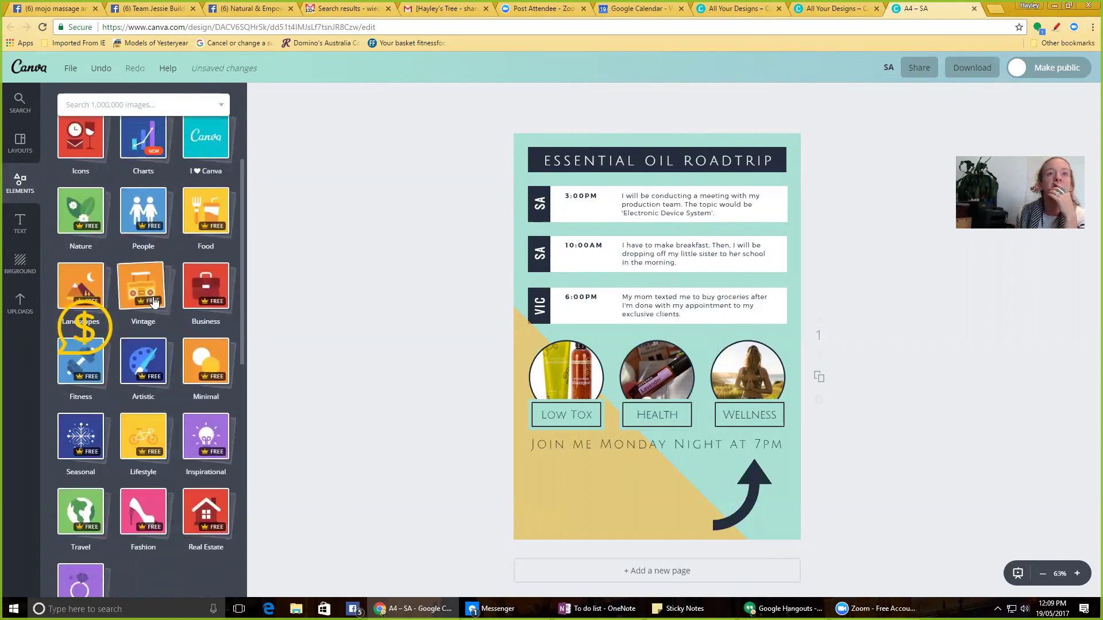
pyautogui.scroll(-1, 163, 403)
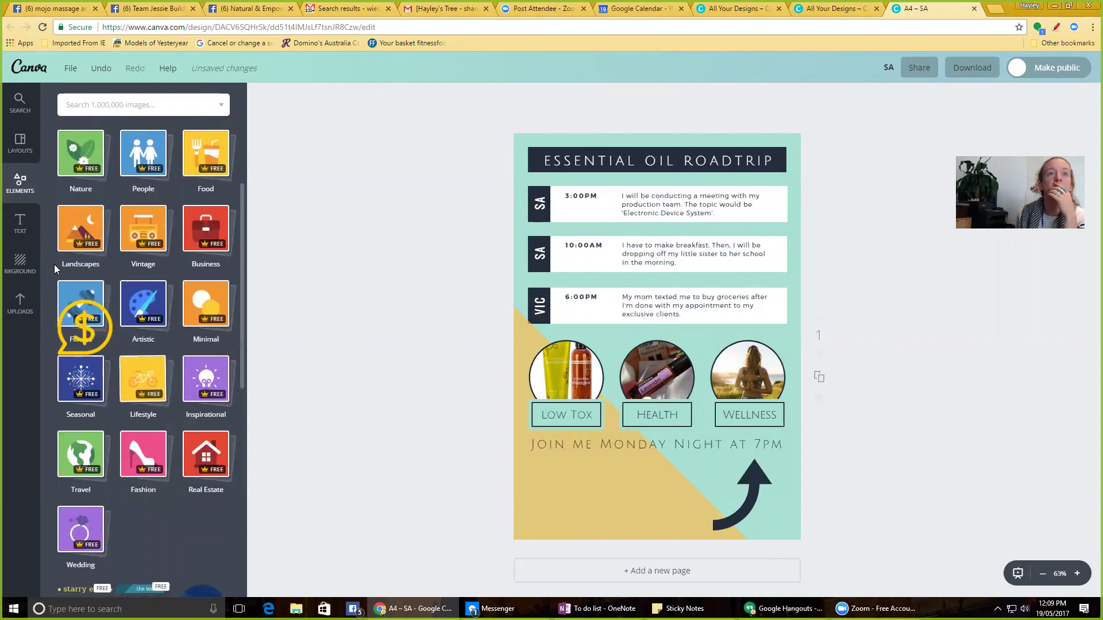
# - Browse the text library's heading styles, font combinations, badges, banners and speech bubble designs
pyautogui.click(21, 224)
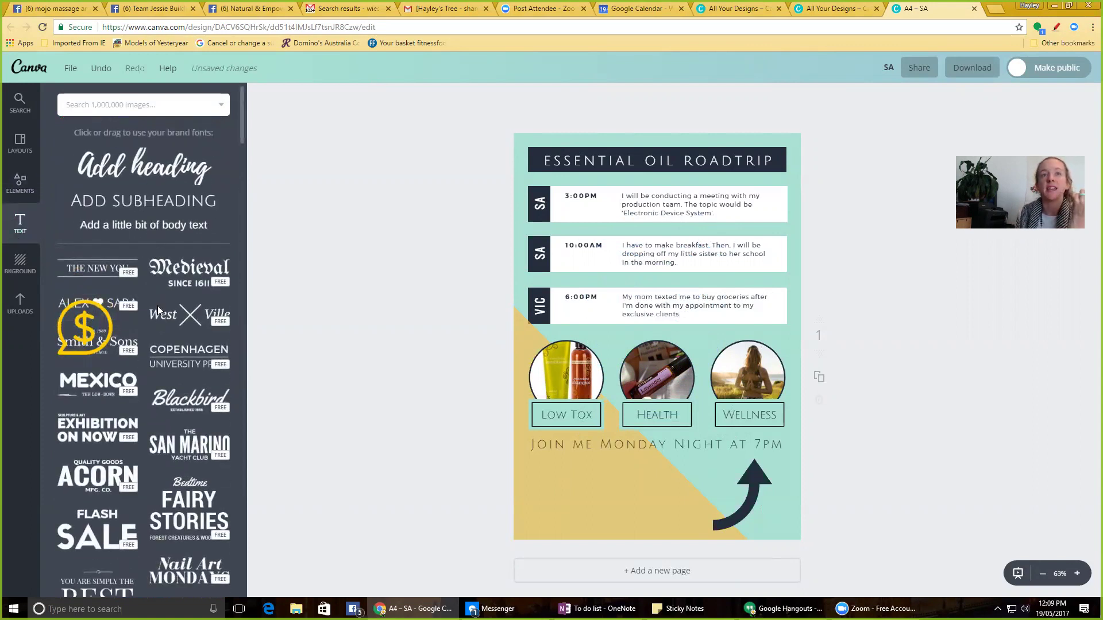
pyautogui.scroll(-5, 162, 325)
pyautogui.scroll(-3, 162, 324)
pyautogui.scroll(2, 162, 324)
pyautogui.scroll(-8, 162, 324)
pyautogui.scroll(-6, 162, 325)
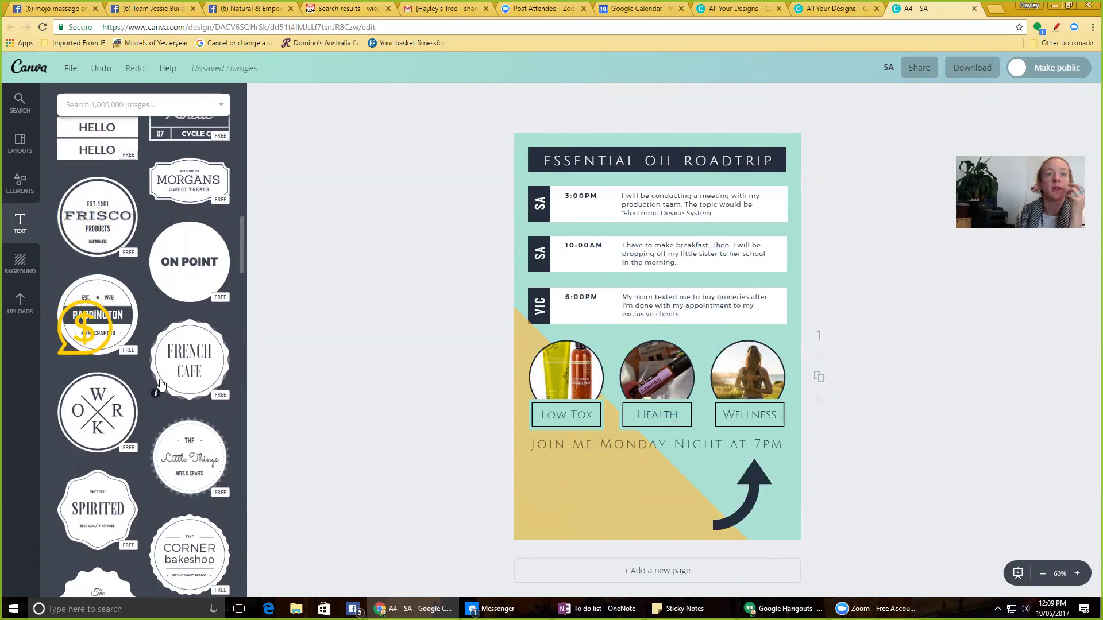
pyautogui.scroll(-7, 160, 383)
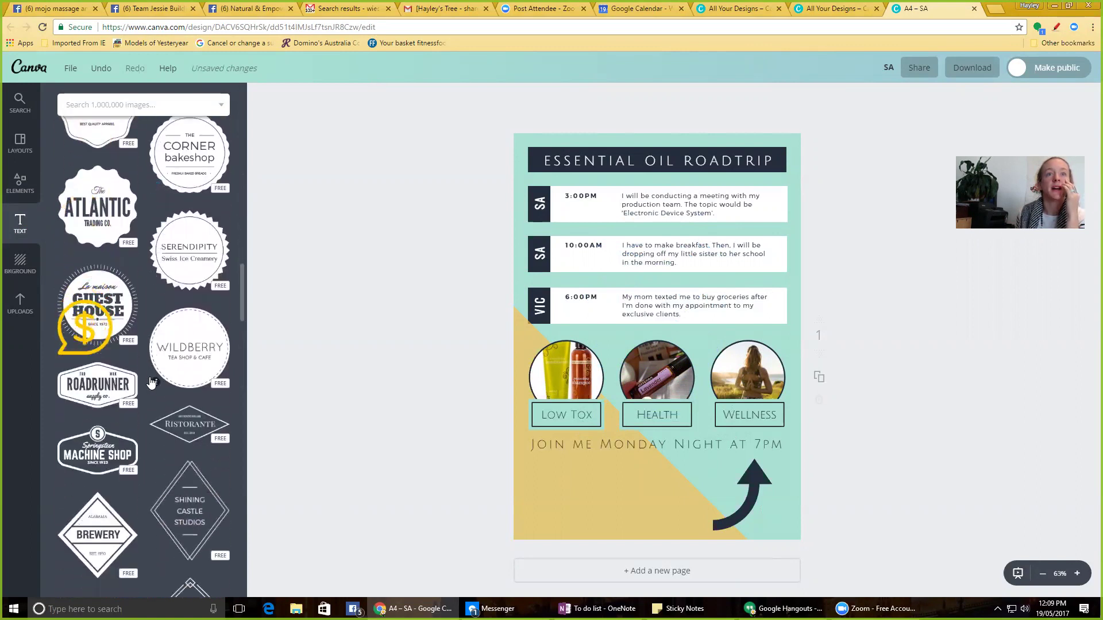
pyautogui.scroll(-5, 147, 457)
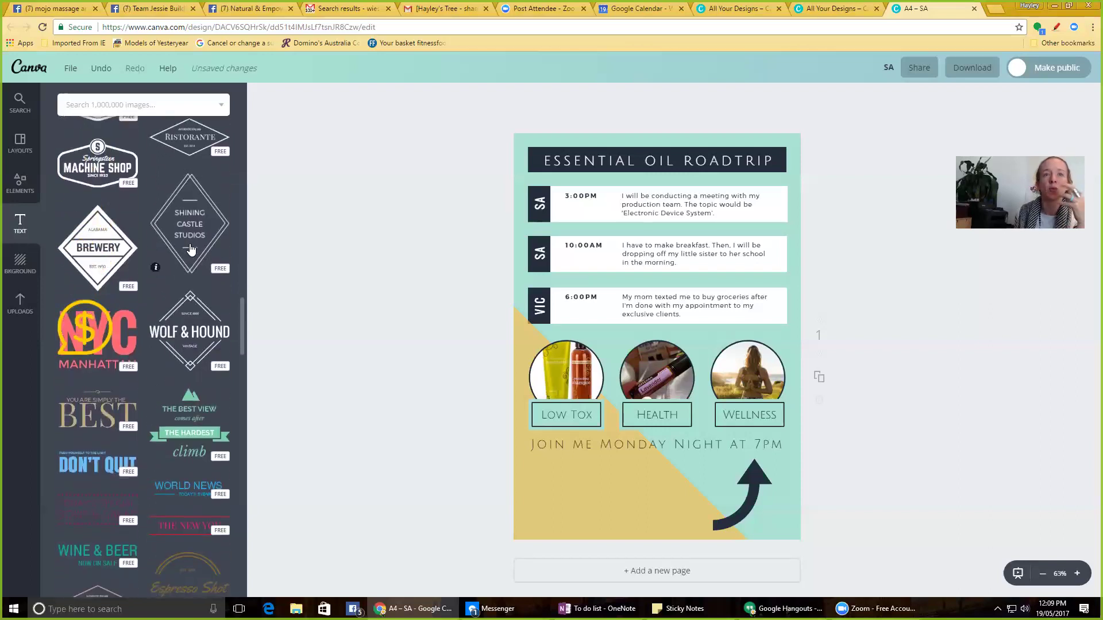
pyautogui.scroll(-3, 190, 242)
pyautogui.scroll(-10, 191, 249)
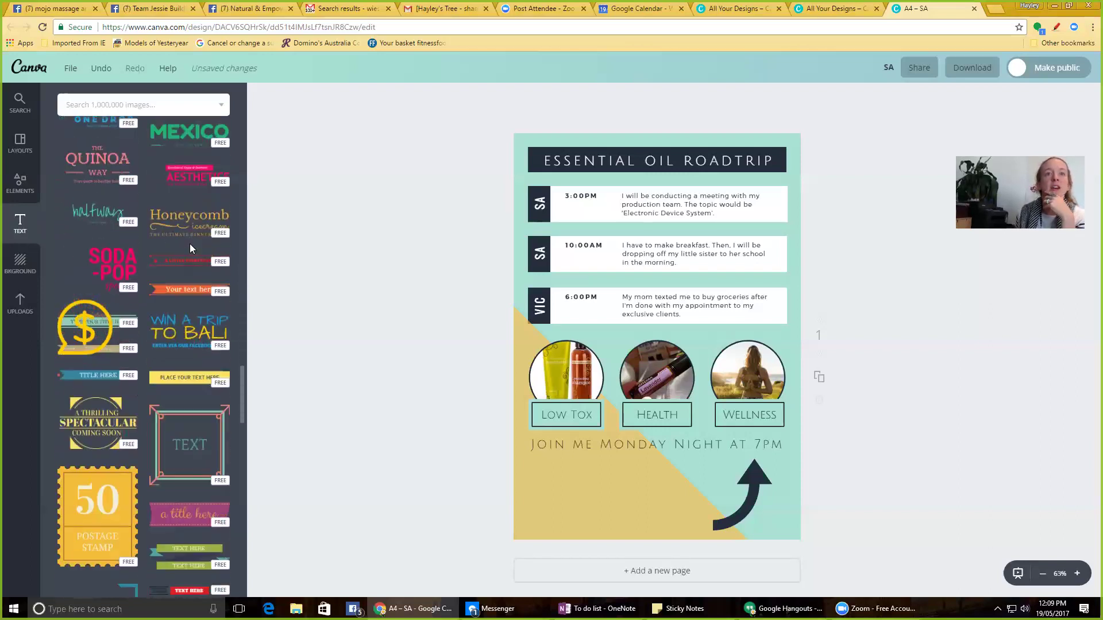
pyautogui.scroll(-10, 195, 317)
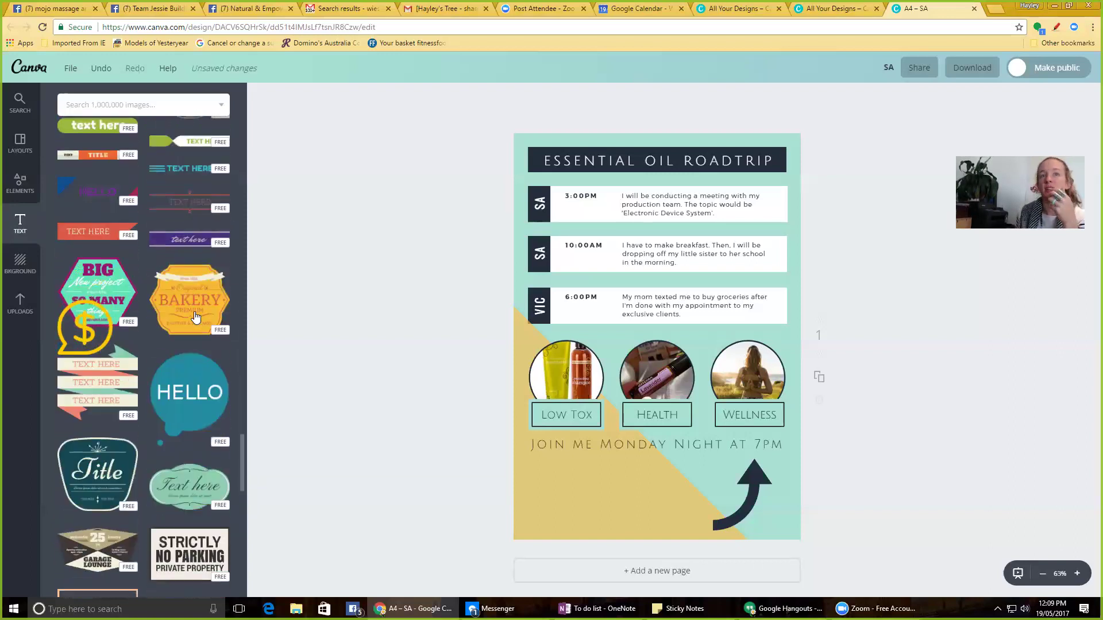
pyautogui.scroll(-11, 196, 317)
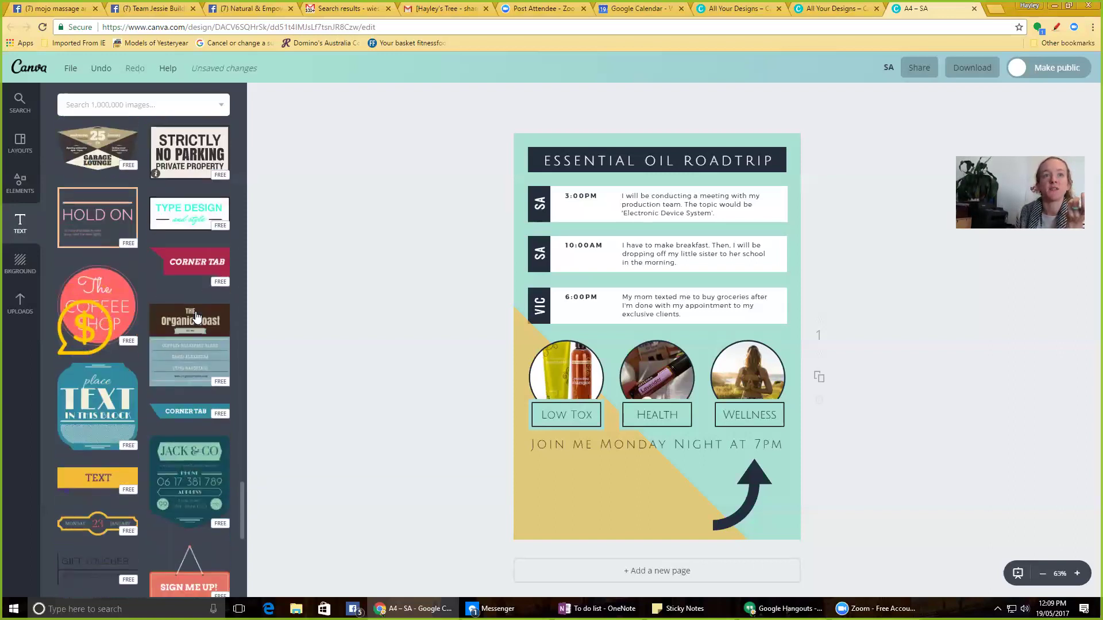
pyautogui.scroll(-4, 205, 365)
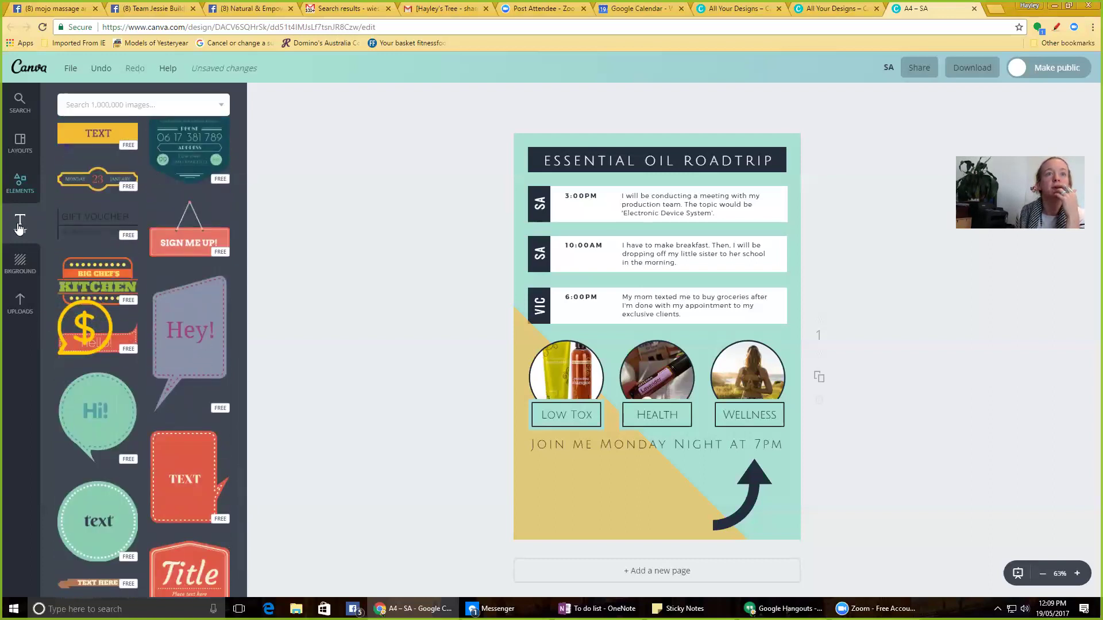
# - Apply the green checked pattern from the background library to the whole poster
pyautogui.click(20, 263)
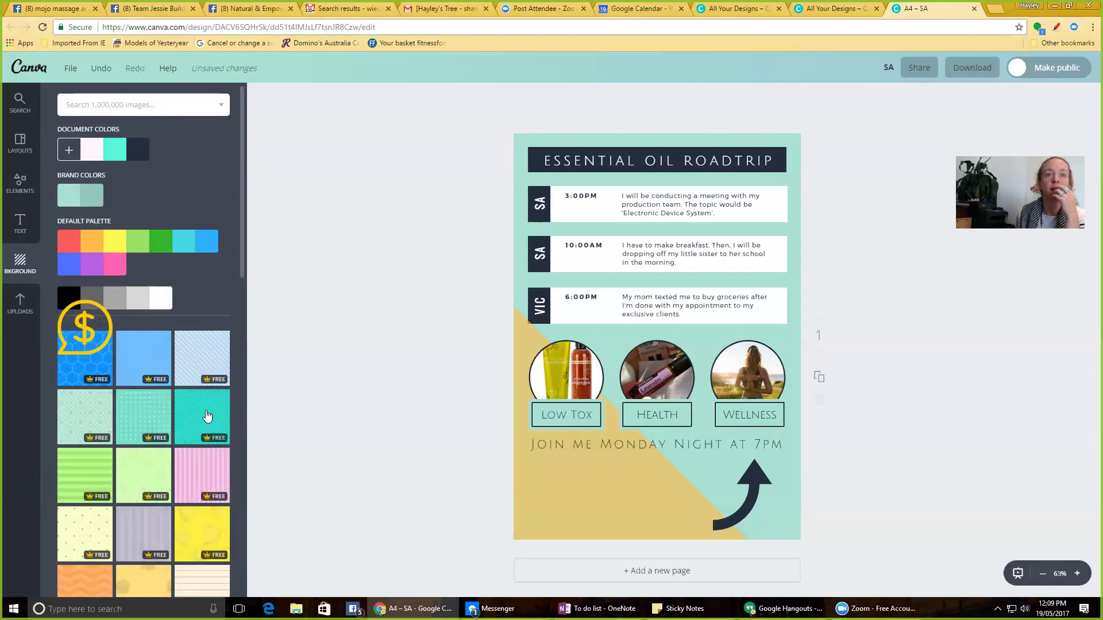
pyautogui.moveTo(137, 415); pyautogui.dragTo(659, 388)
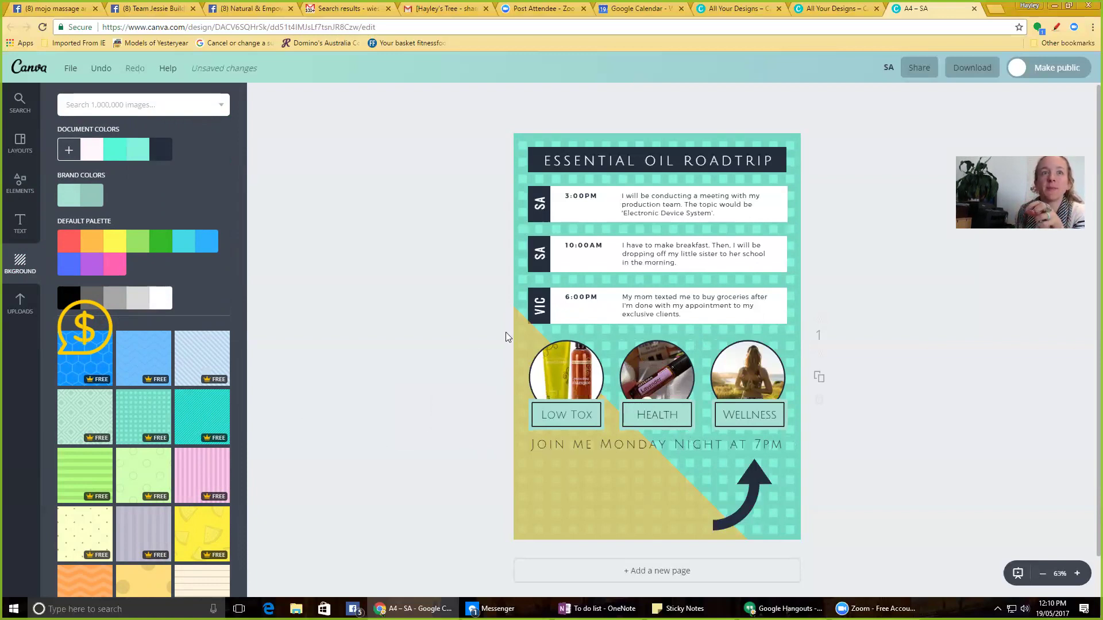
pyautogui.scroll(-4, 155, 333)
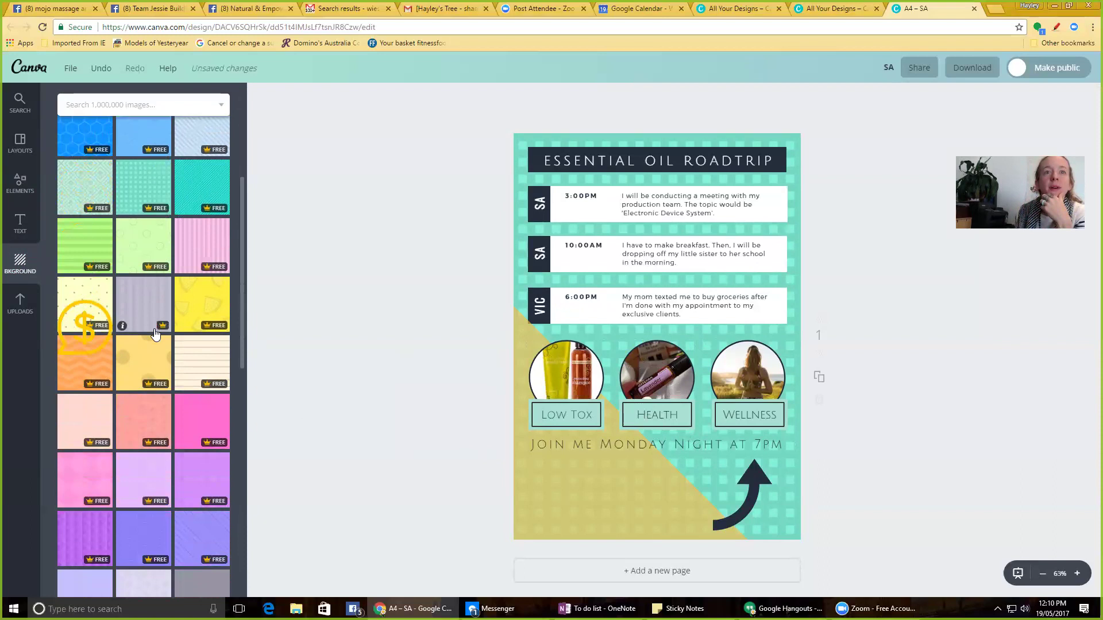
# - Browse the remaining background patterns and the collection of uploaded images
pyautogui.scroll(-3, 155, 333)
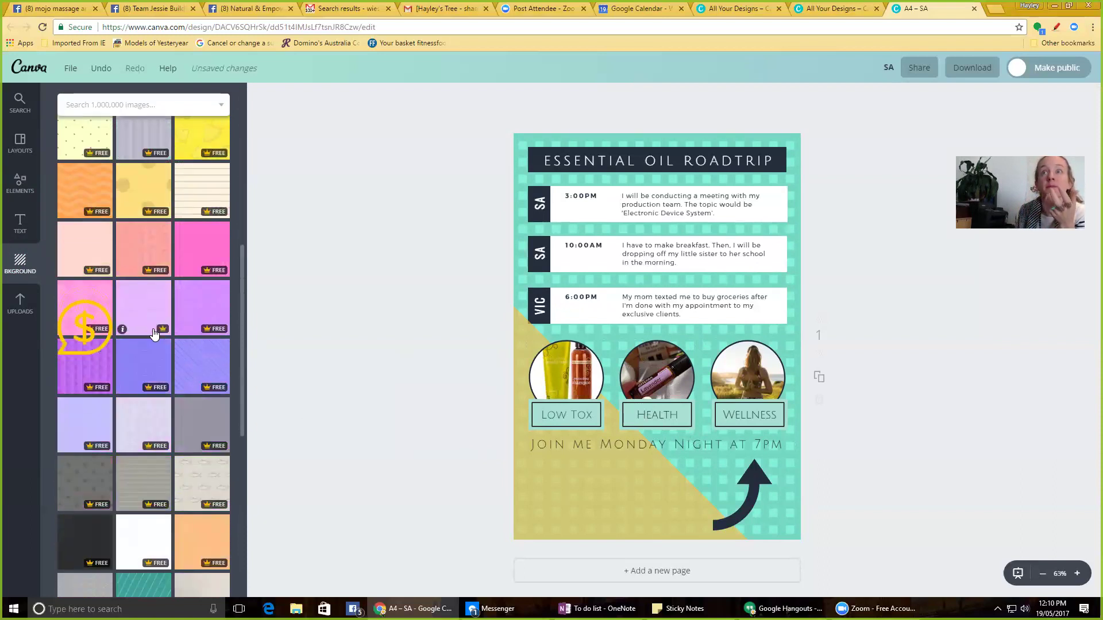
pyautogui.click(20, 310)
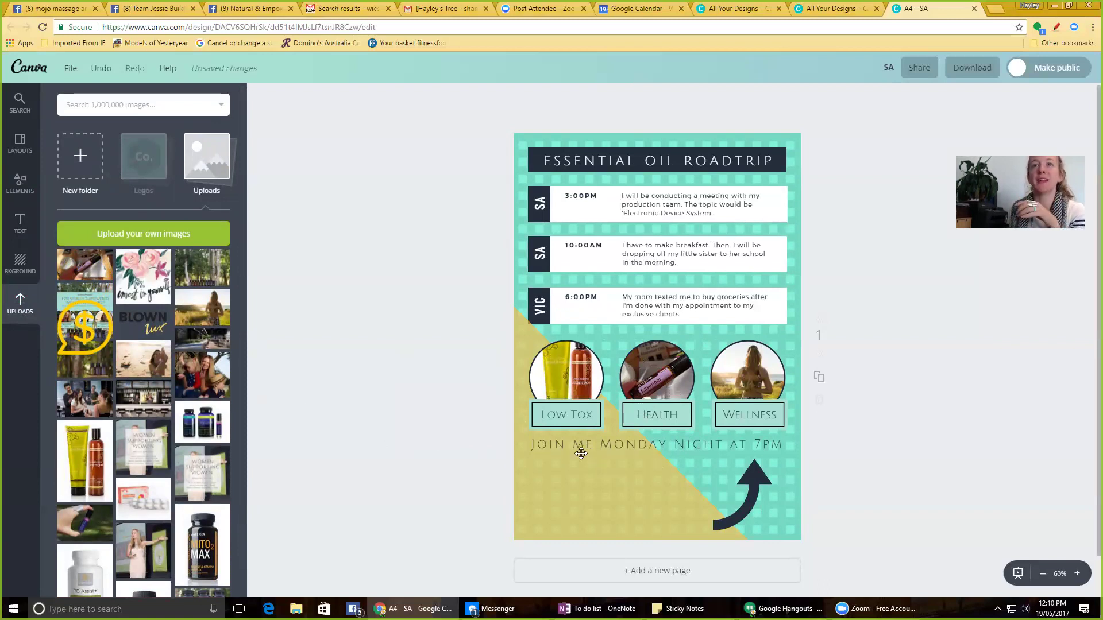
pyautogui.scroll(-6, 170, 387)
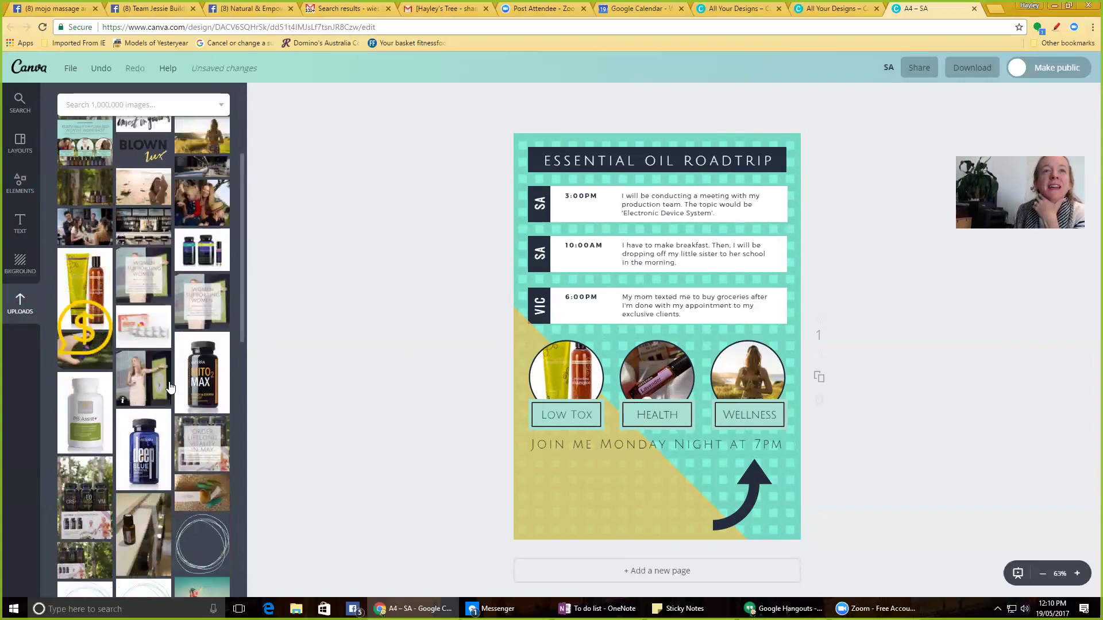
pyautogui.scroll(6, 170, 387)
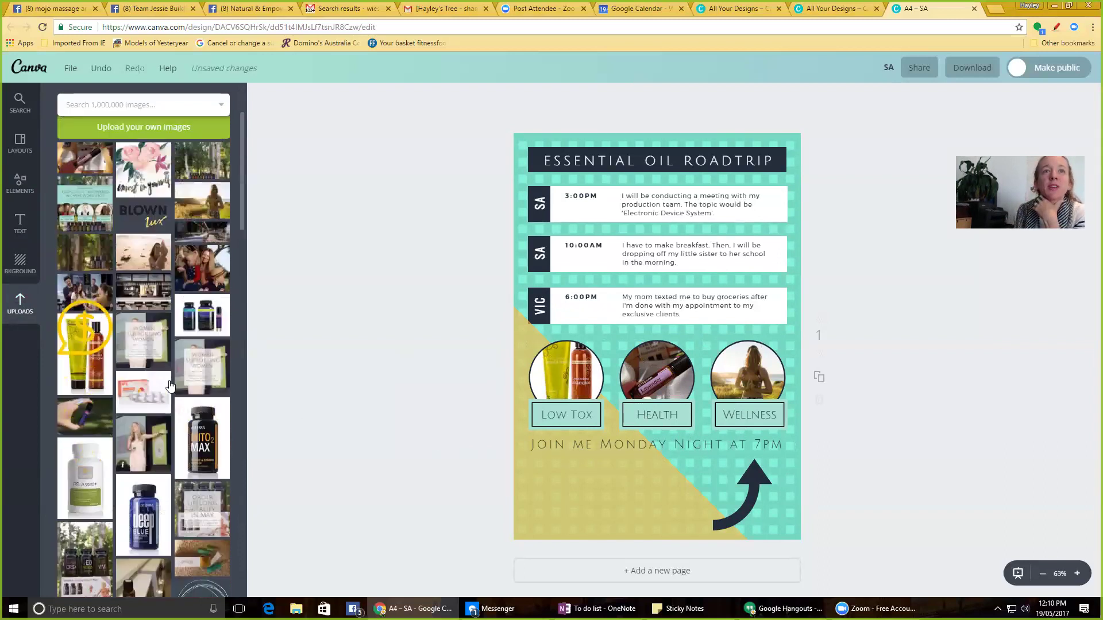
pyautogui.scroll(-10, 173, 425)
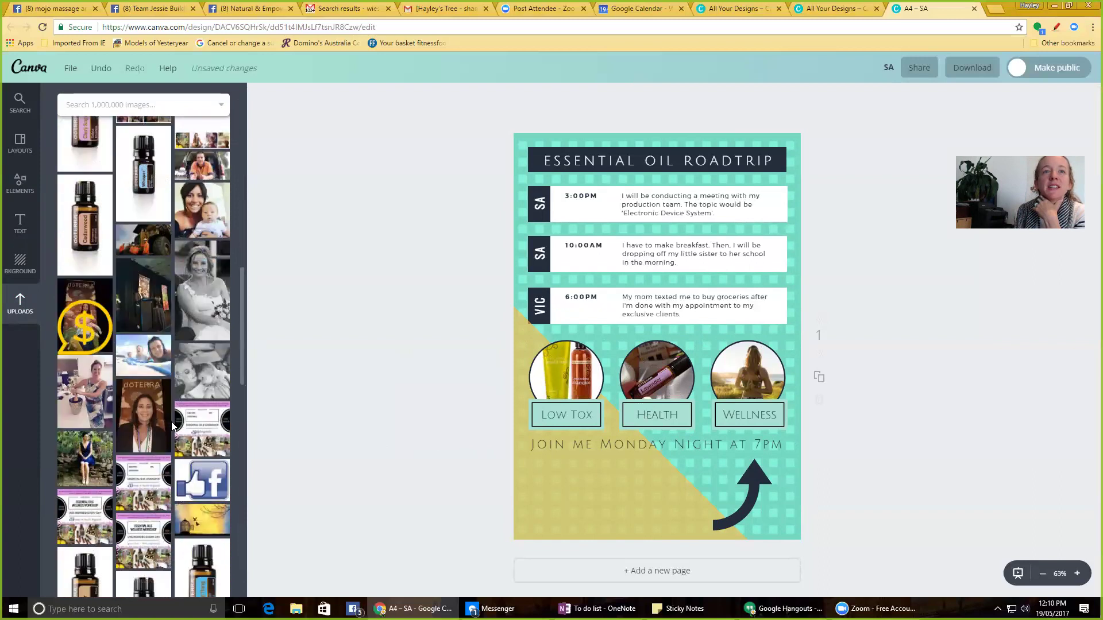
pyautogui.scroll(10, 178, 419)
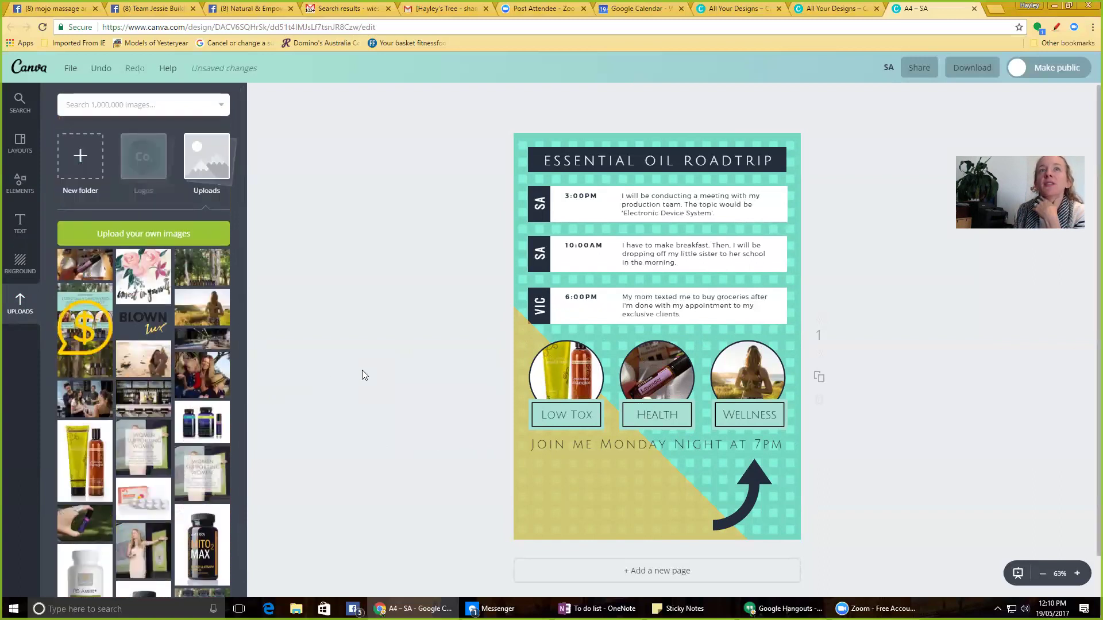
# - Rename the poster design as "Essential Oil Roadtrip May"
pyautogui.click(886, 67)
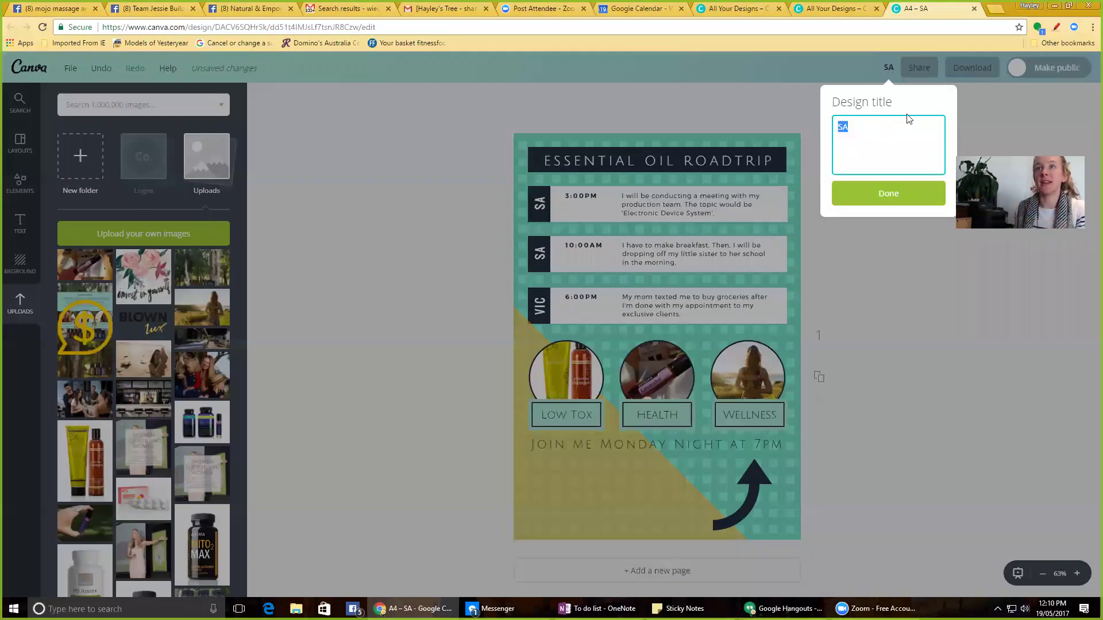
pyautogui.write('Essential Oil Roadtrip May')
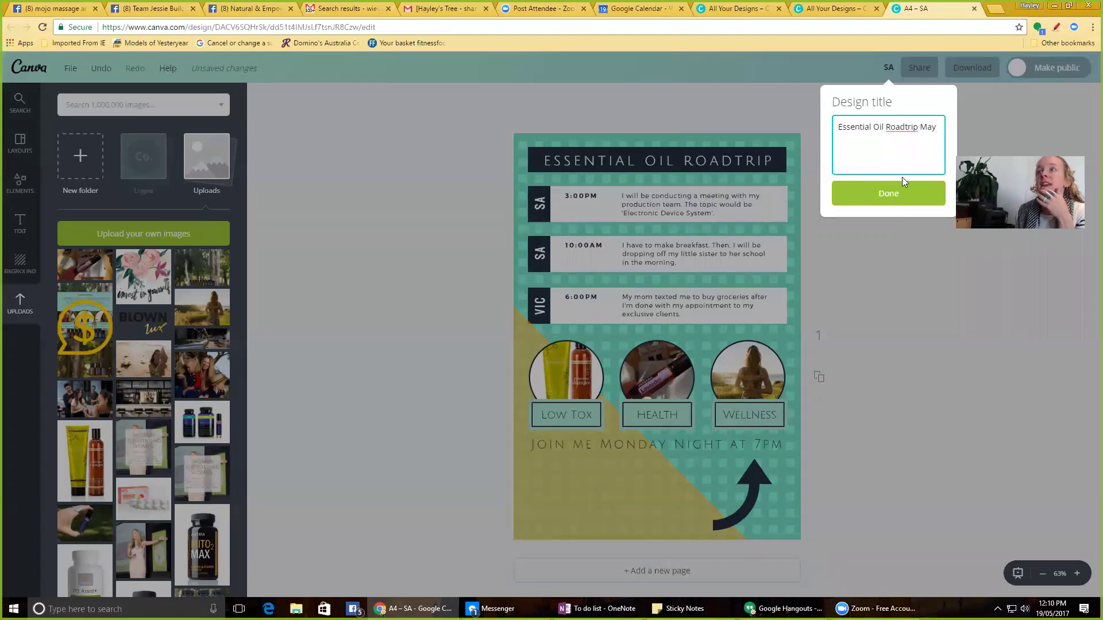
pyautogui.click(887, 195)
# - Review the available file types and download the poster as PDF - Print, without crop marks and bleed
pyautogui.click(973, 69)
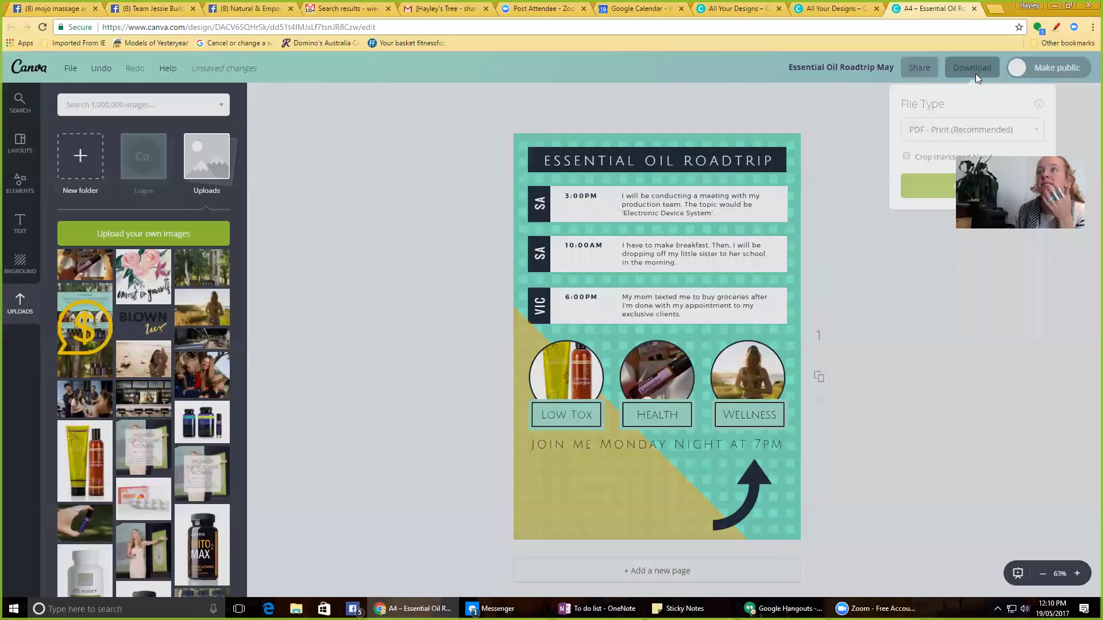
pyautogui.click(951, 130)
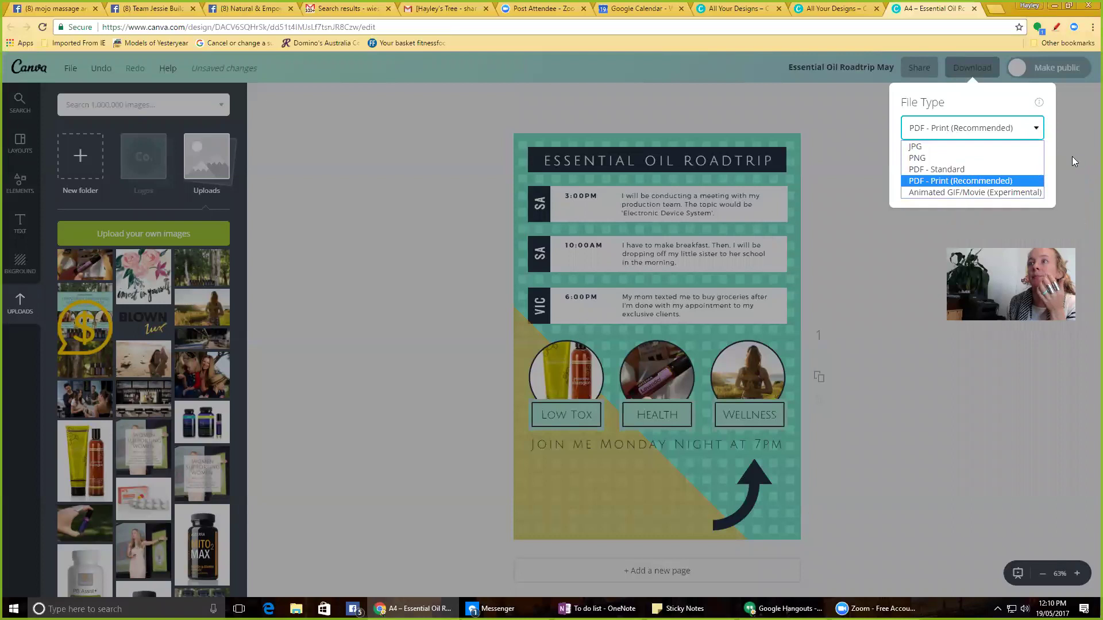
pyautogui.click(945, 185)
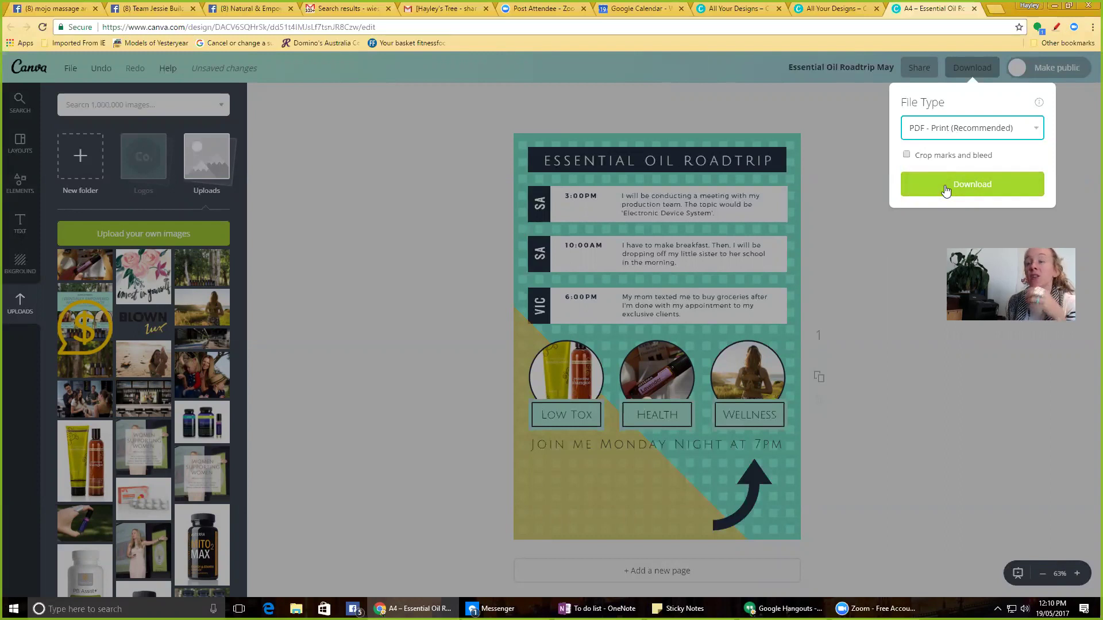
pyautogui.click(966, 128)
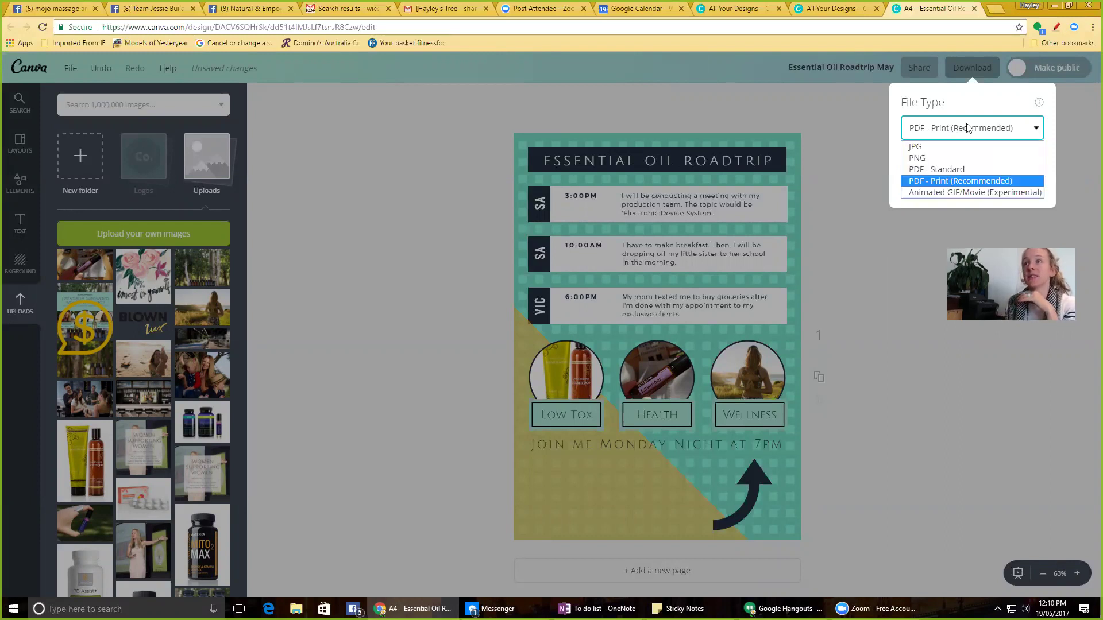
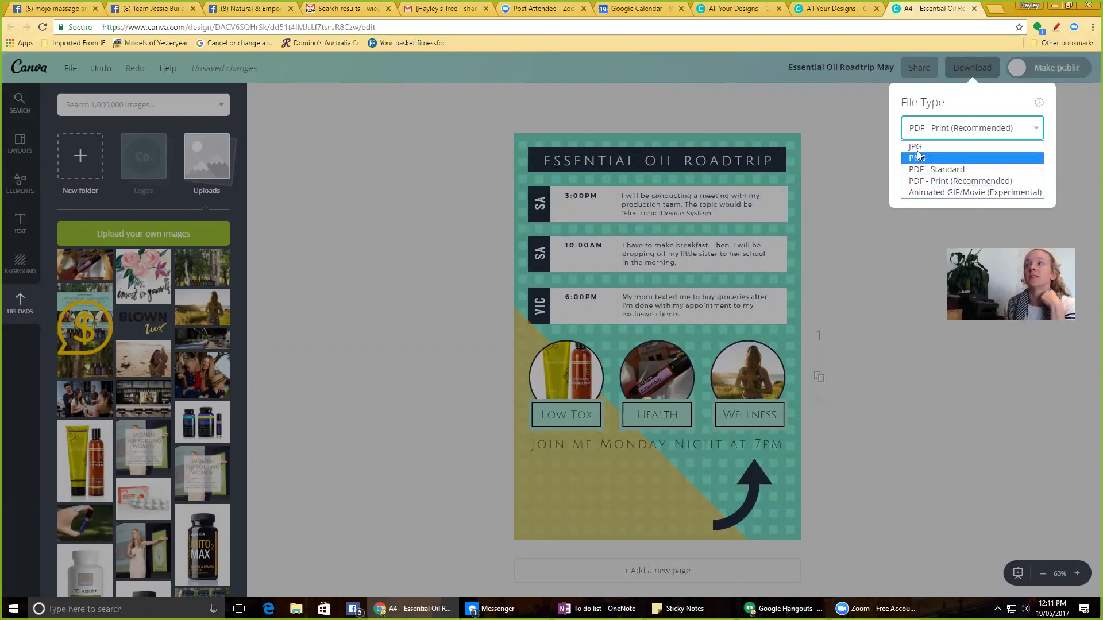
pyautogui.click(921, 179)
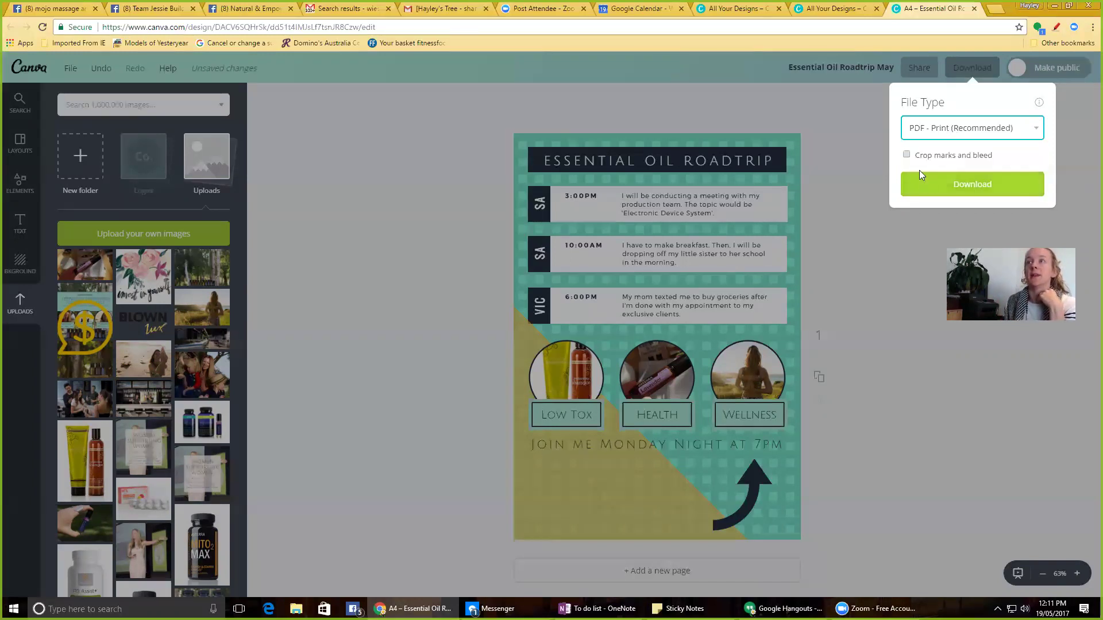
pyautogui.click(953, 185)
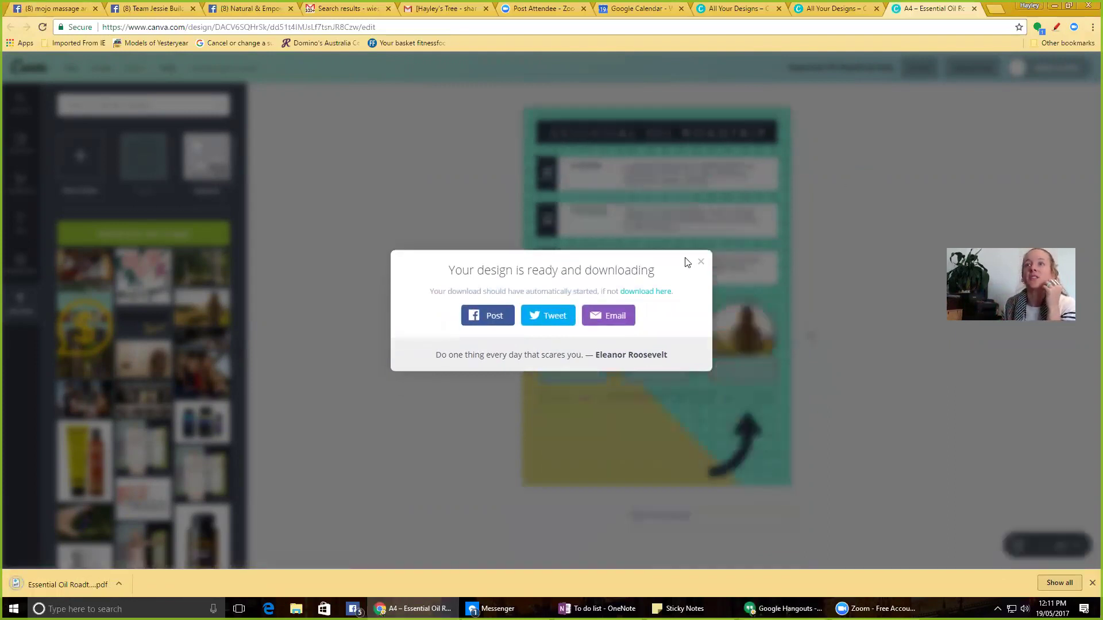
pyautogui.click(700, 262)
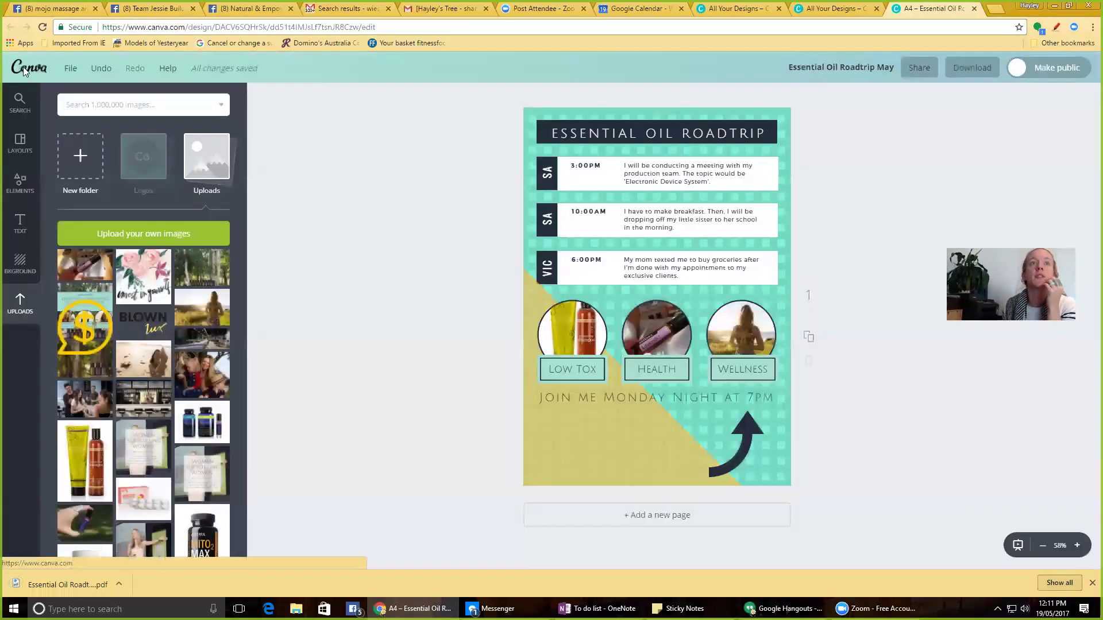
# - Open the existing "ORDER LIFE LONG VITALITY IN MAY" Instagram post from the designs overview and make a copy of it
pyautogui.click(23, 71)
pyautogui.click(596, 96)
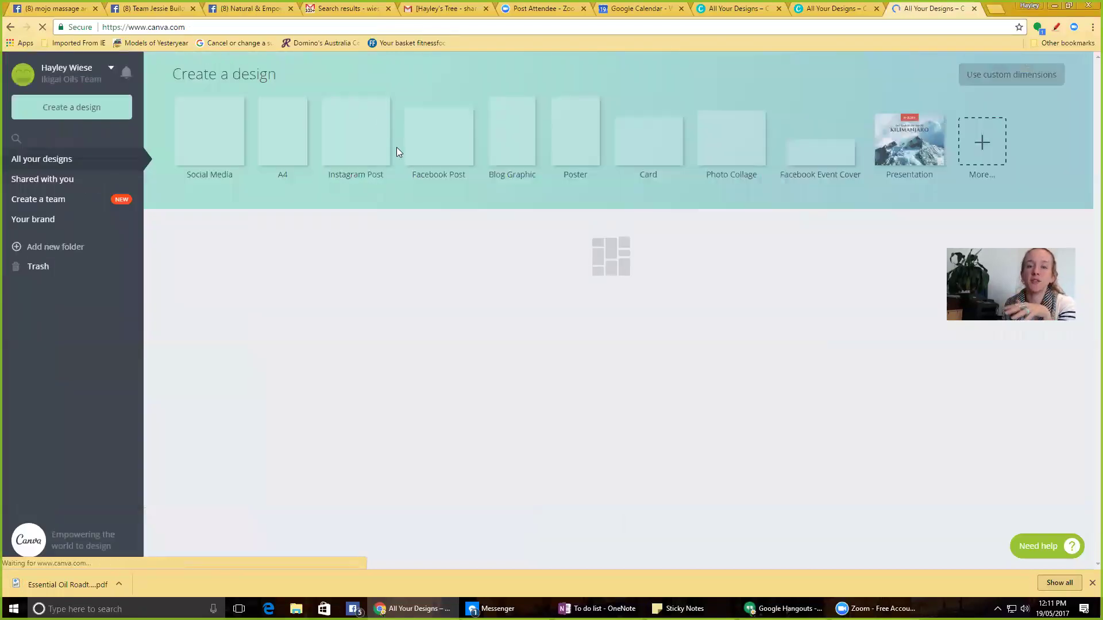
pyautogui.scroll(-1, 403, 179)
pyautogui.scroll(-5, 404, 181)
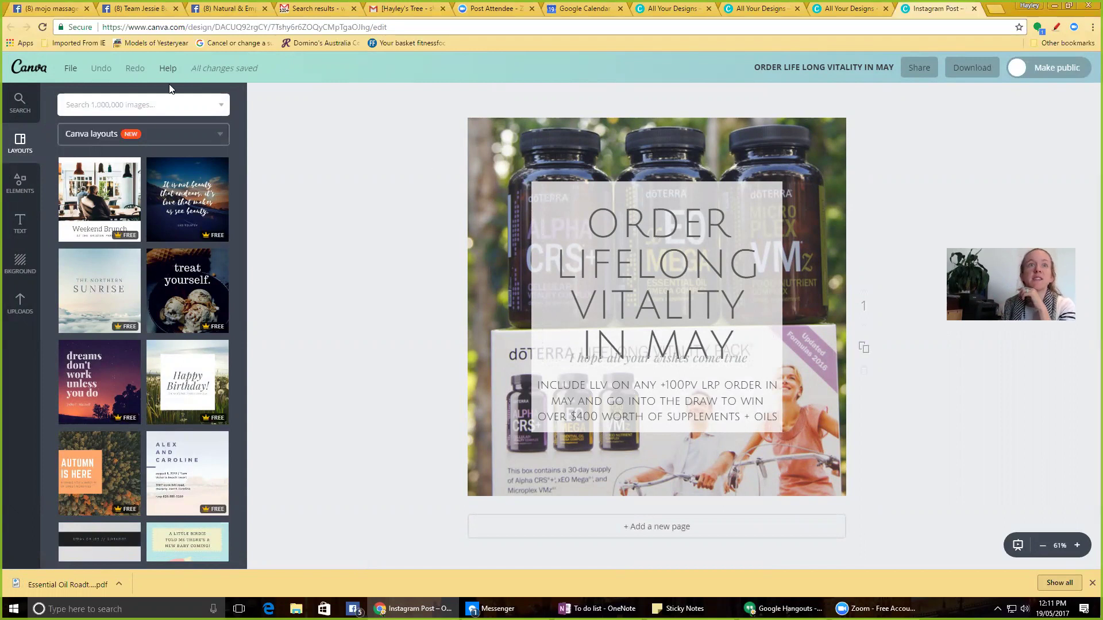
pyautogui.click(72, 69)
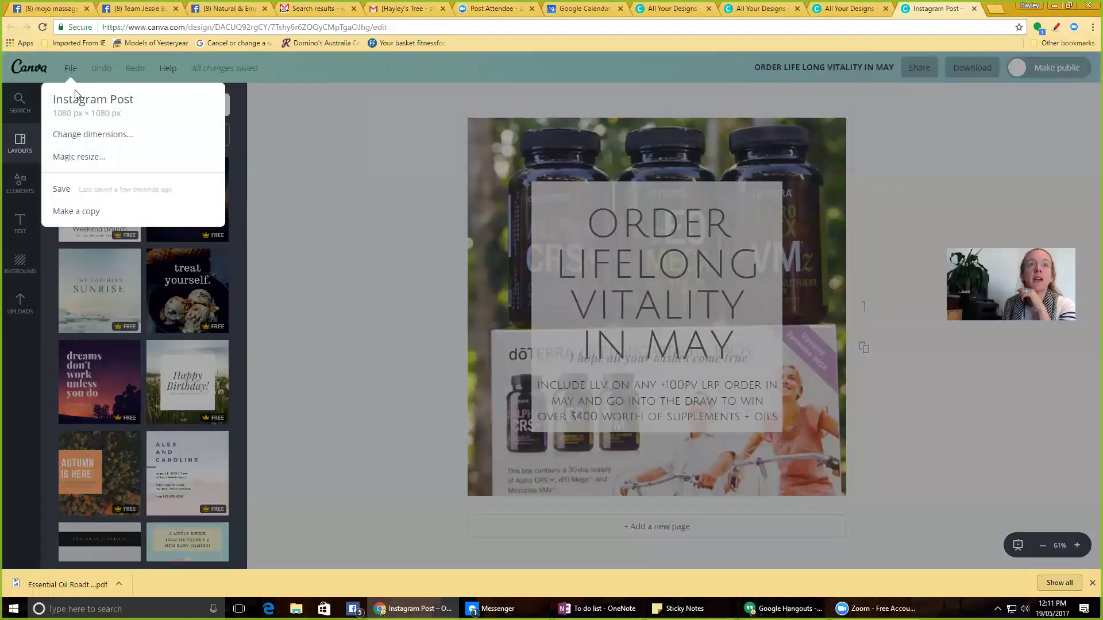
pyautogui.click(109, 213)
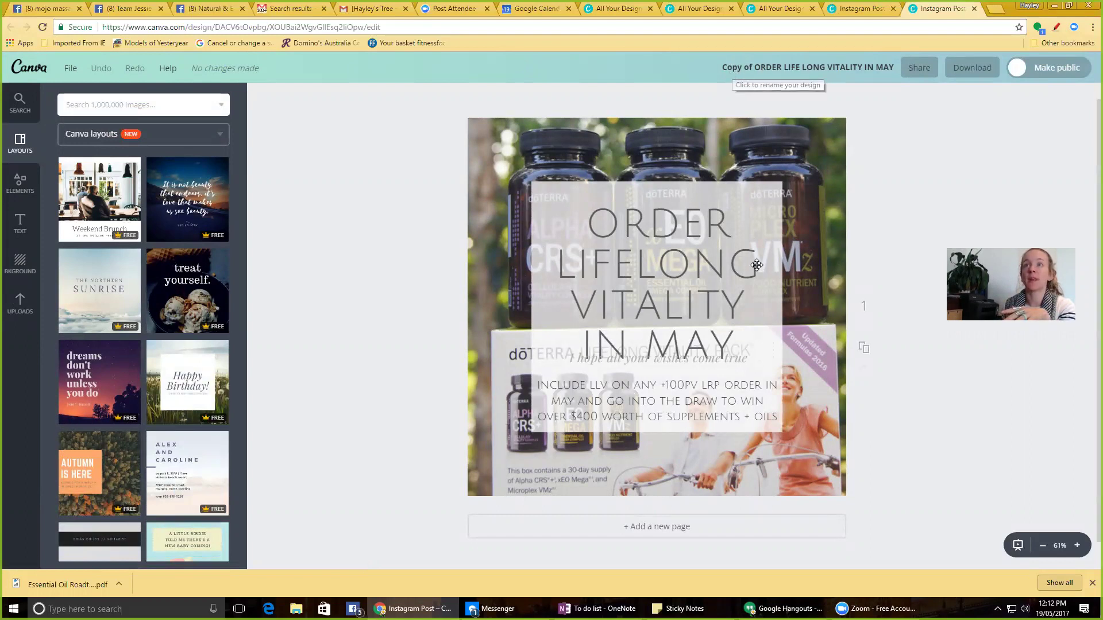
# - Replace the word MAY with JUNE in the copied post's main heading
pyautogui.click(691, 347)
pyautogui.doubleClick(691, 346)
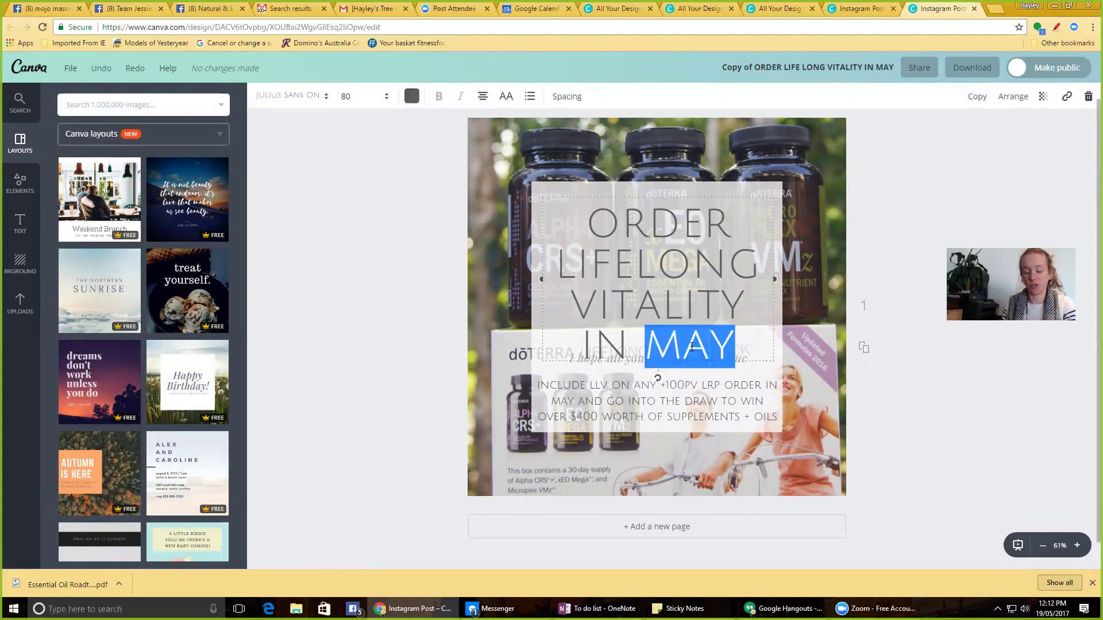
pyautogui.write('JUNE')
pyautogui.click(290, 267)
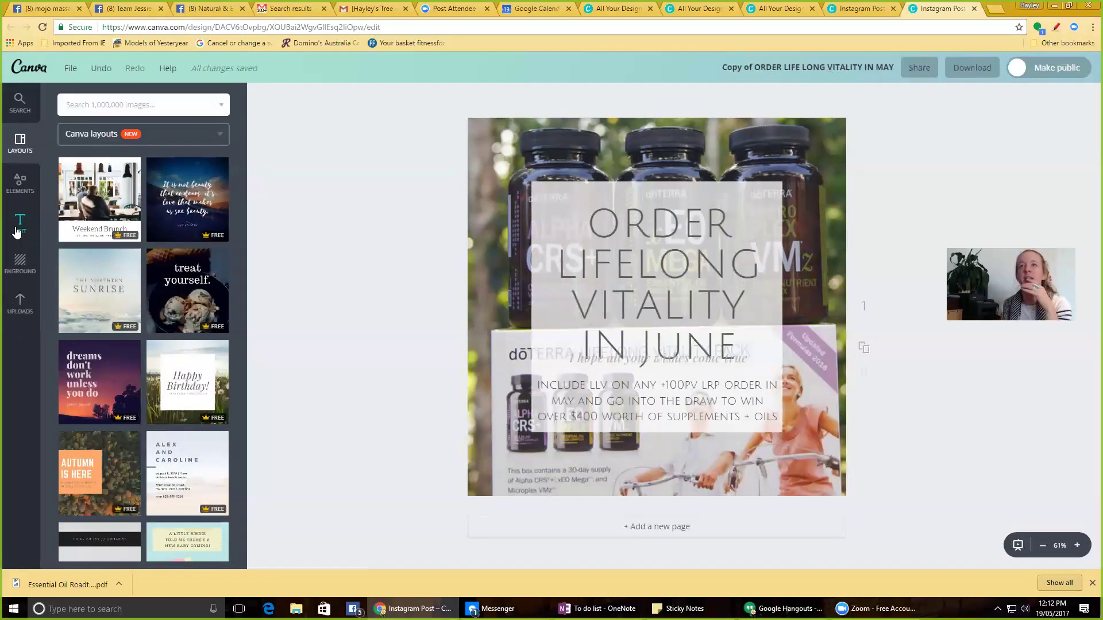
# - Add a square shape and turn it into a long banner slanting down across the post's upper-right corner
pyautogui.click(21, 198)
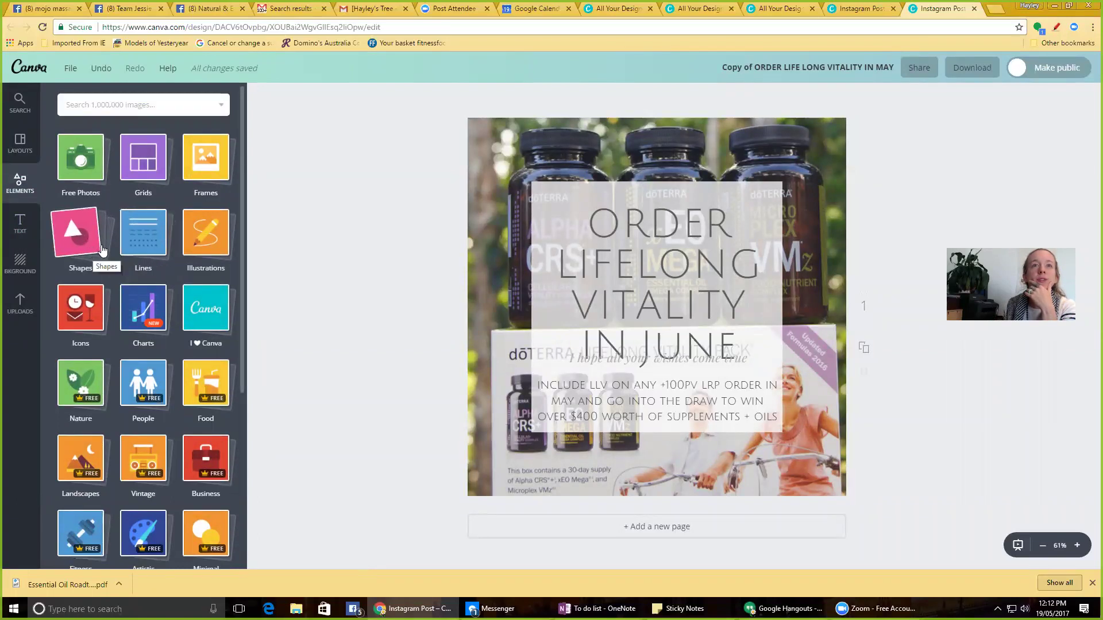
pyautogui.click(143, 232)
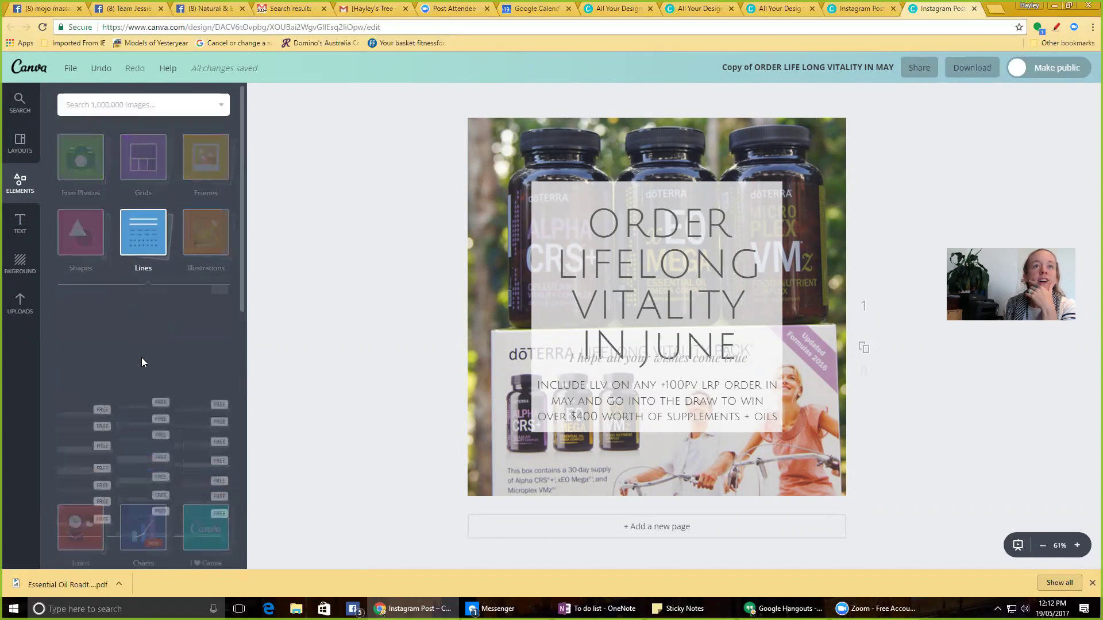
pyautogui.scroll(-15, 141, 358)
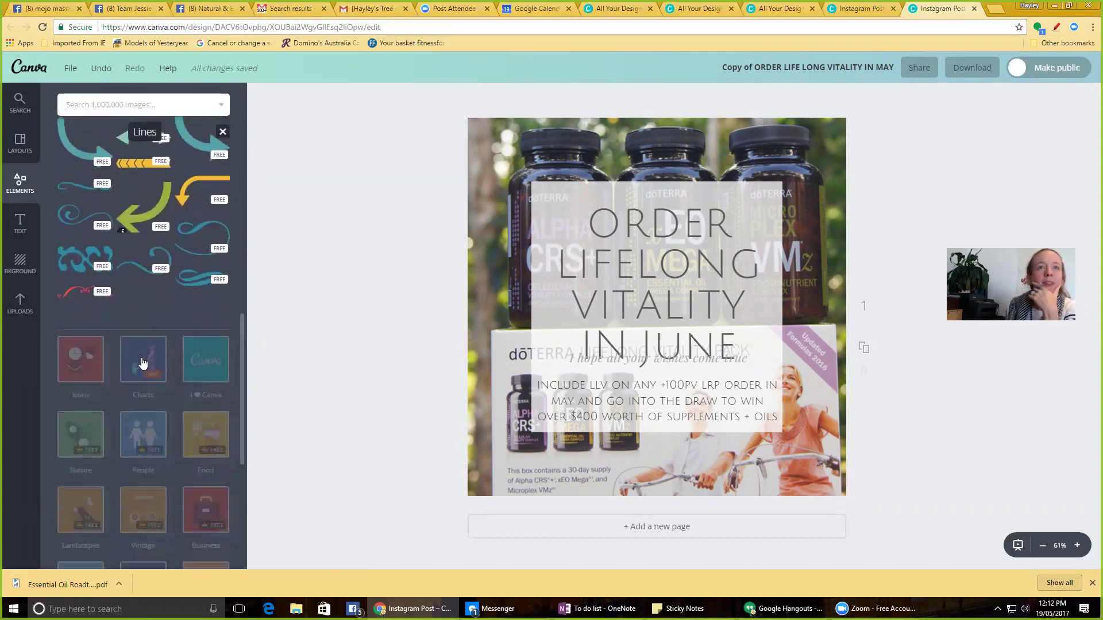
pyautogui.scroll(5, 143, 363)
pyautogui.scroll(6, 141, 357)
pyautogui.click(85, 238)
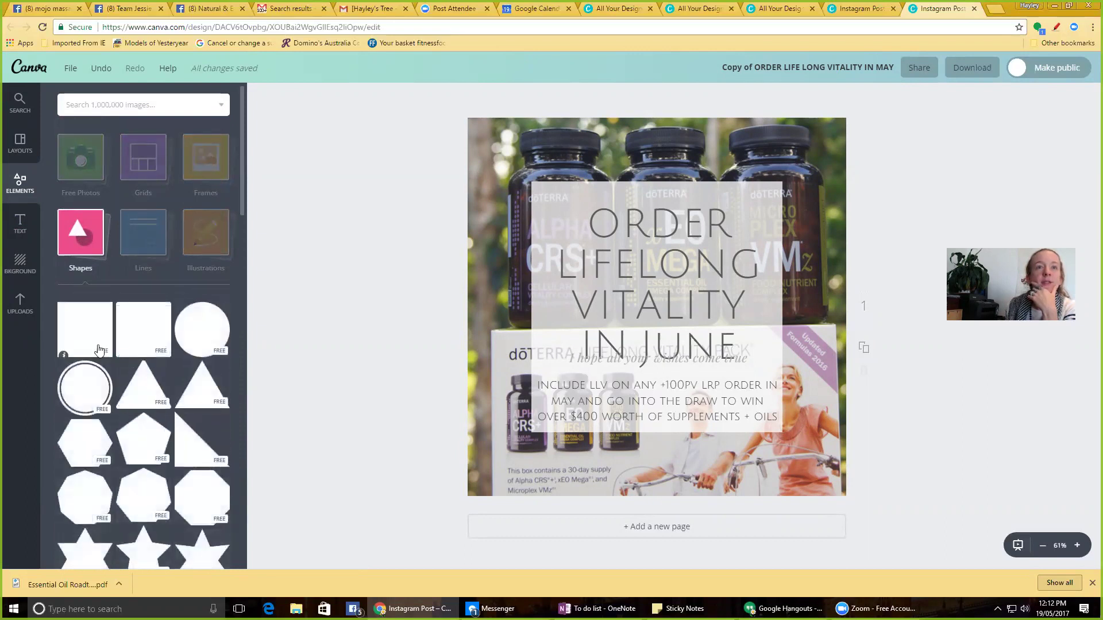
pyautogui.click(95, 348)
pyautogui.moveTo(659, 422); pyautogui.dragTo(639, 245)
pyautogui.moveTo(751, 276); pyautogui.dragTo(785, 191)
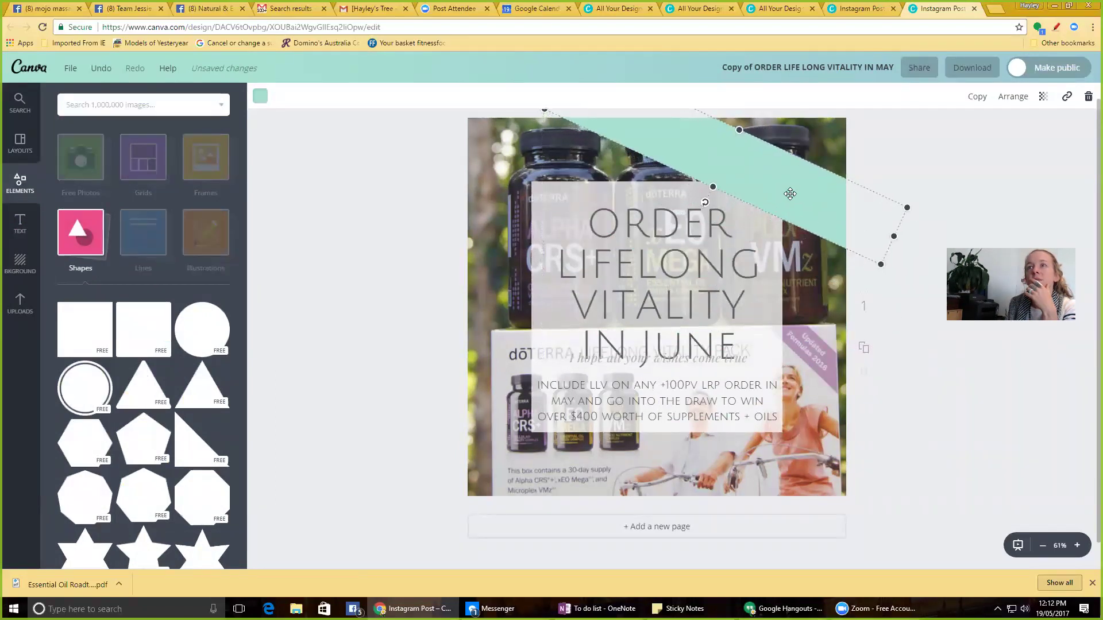
# - Try red on the slanted banner and settle on orange #ffbd4a from the default palette
pyautogui.click(261, 96)
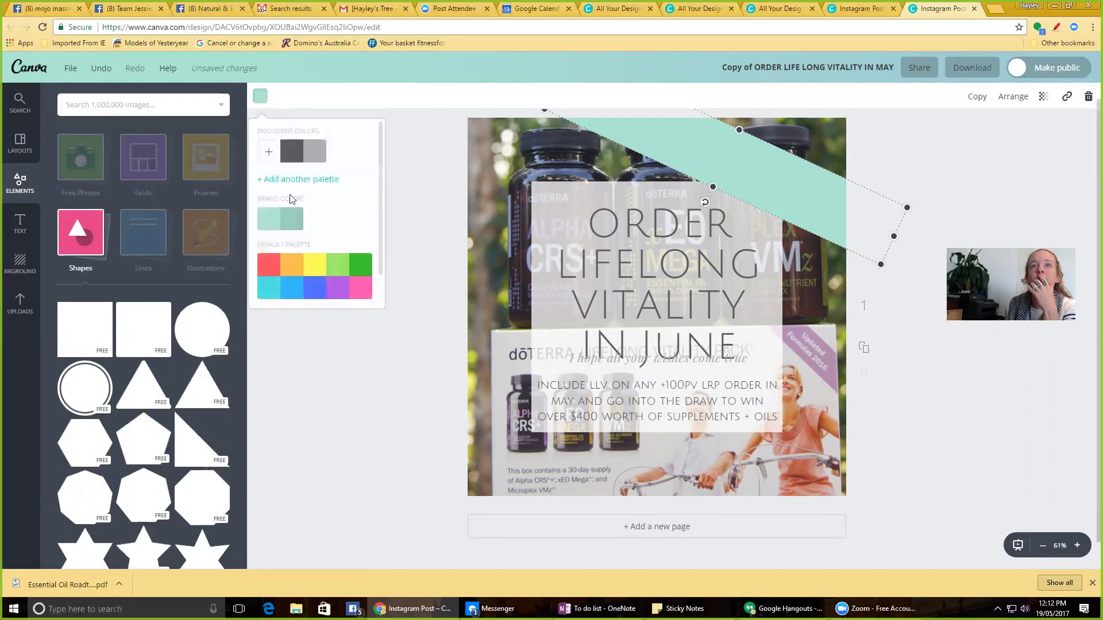
pyautogui.click(296, 273)
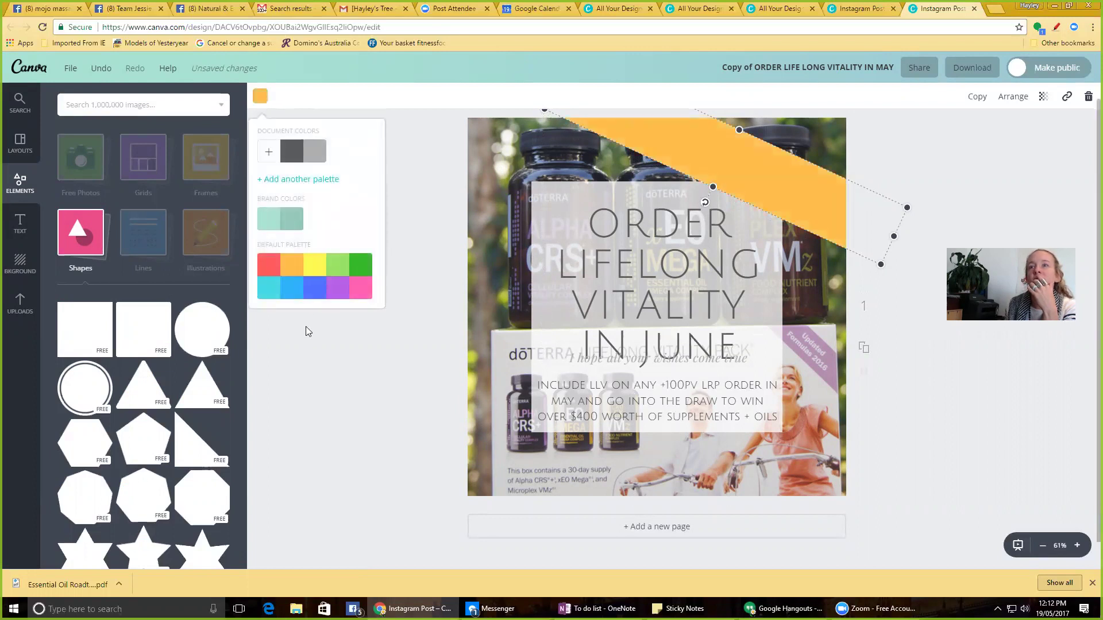
pyautogui.click(272, 268)
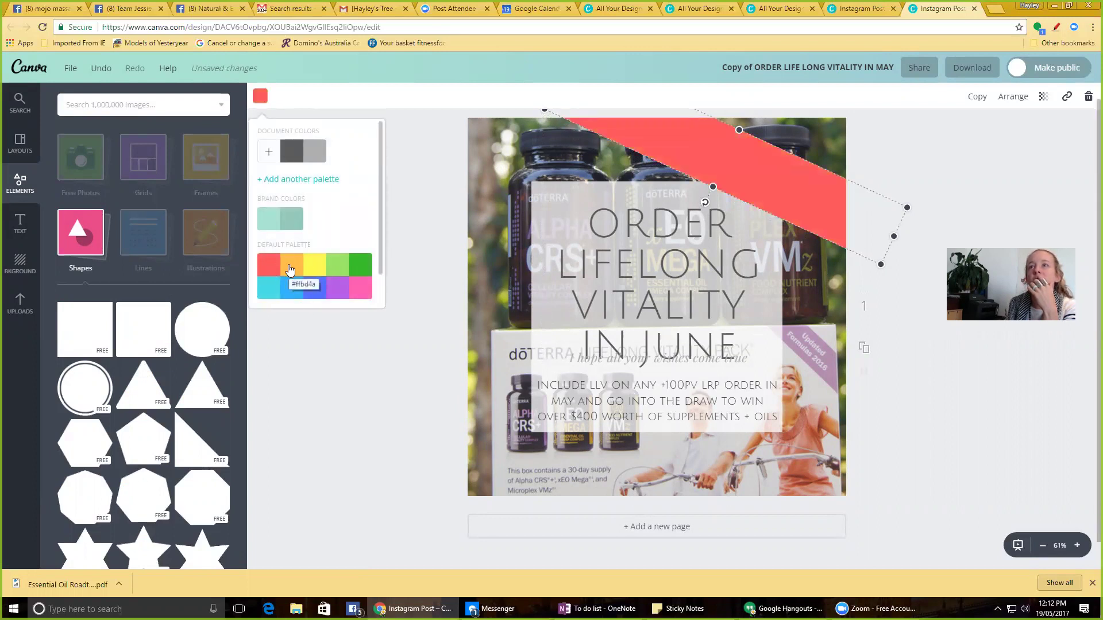
pyautogui.click(289, 268)
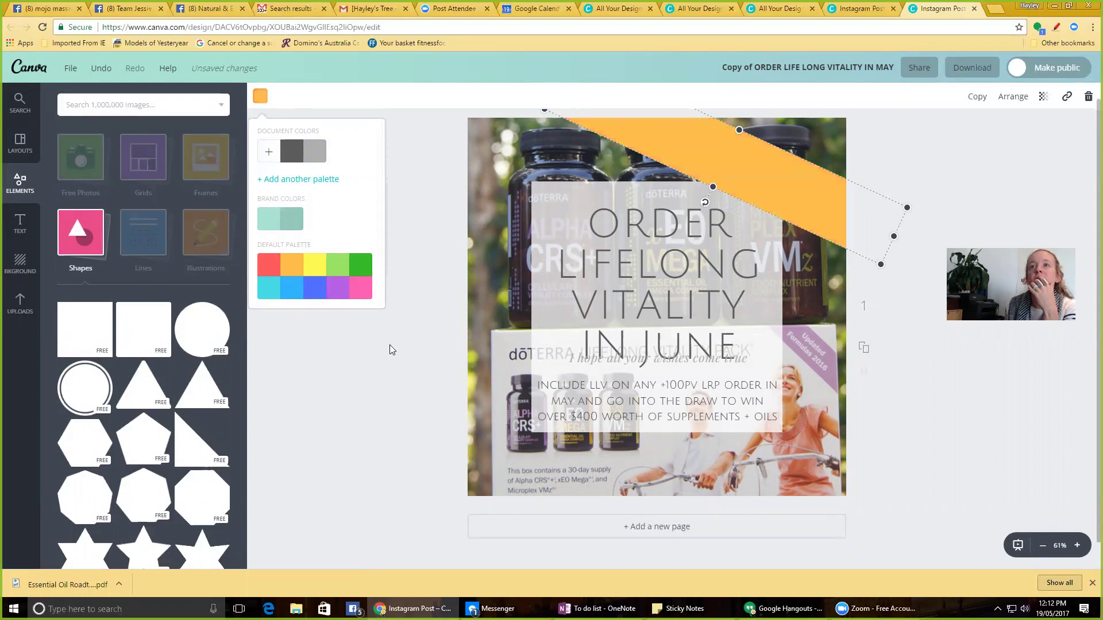
# - Add a subheading reading "EXTENDED", then place it on the orange banner and rotate it to match the slant
pyautogui.click(17, 234)
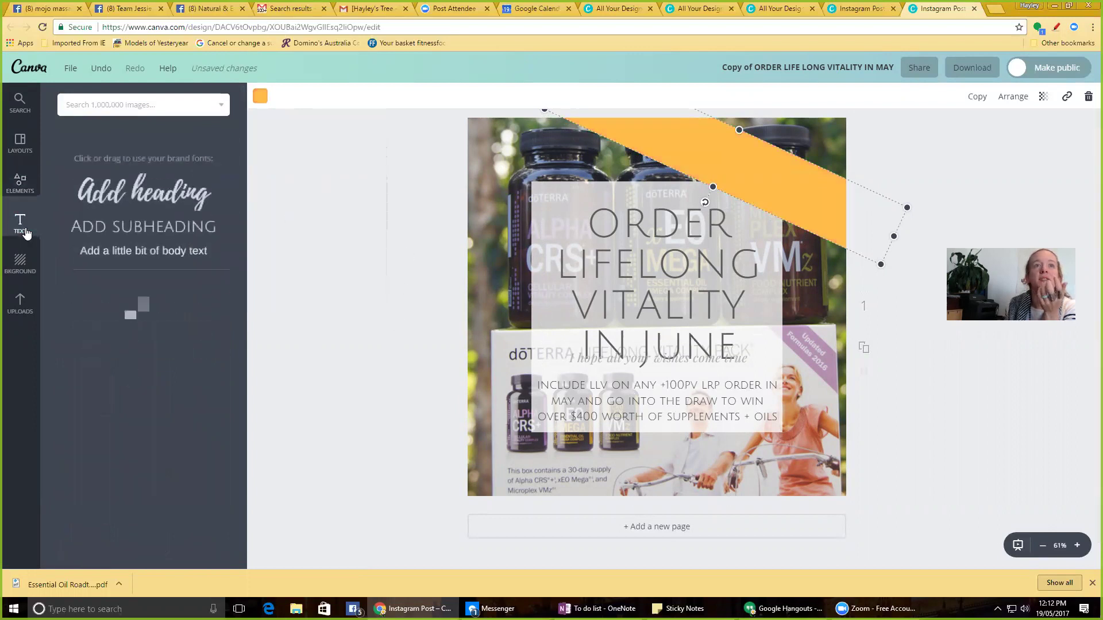
pyautogui.click(141, 200)
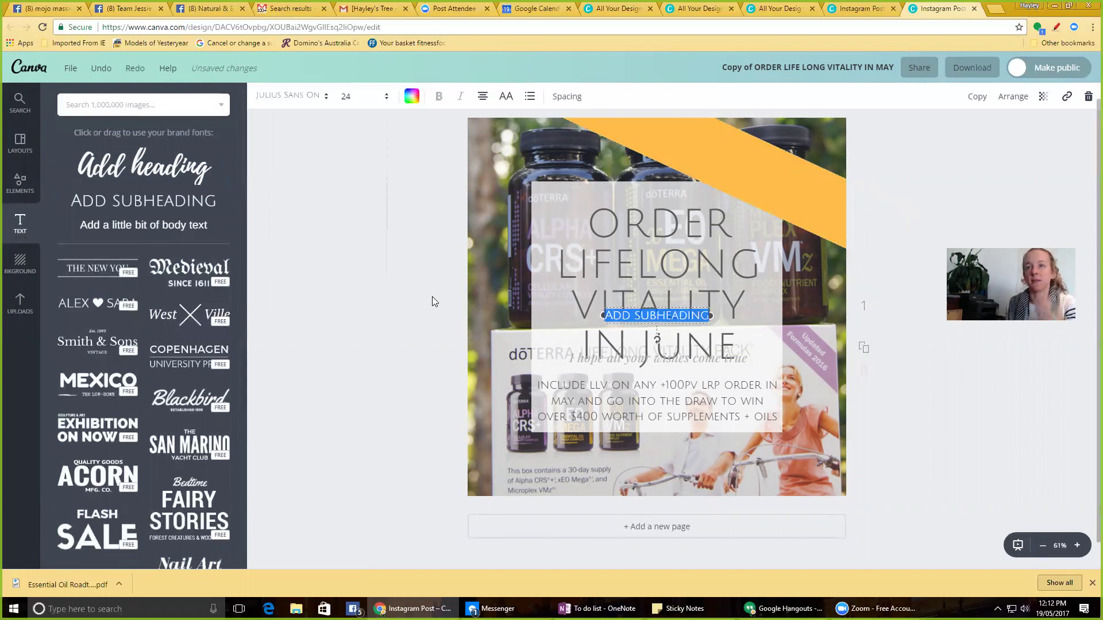
pyautogui.press('BackSpace')
pyautogui.write('EXTENDED')
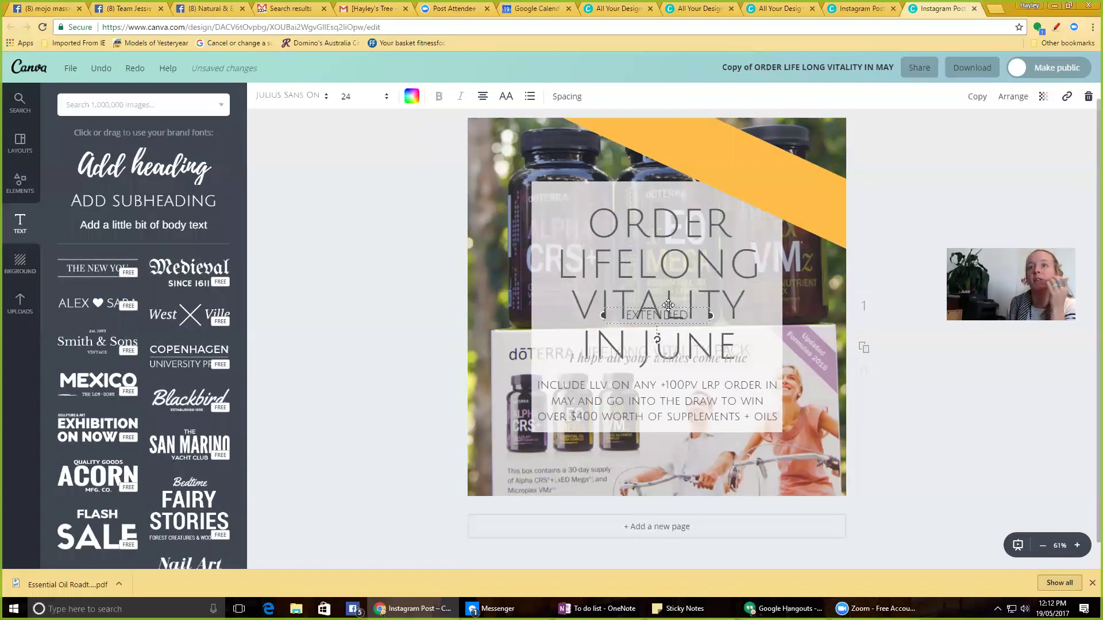
pyautogui.moveTo(691, 286); pyautogui.dragTo(779, 138)
pyautogui.moveTo(744, 197); pyautogui.dragTo(842, 214)
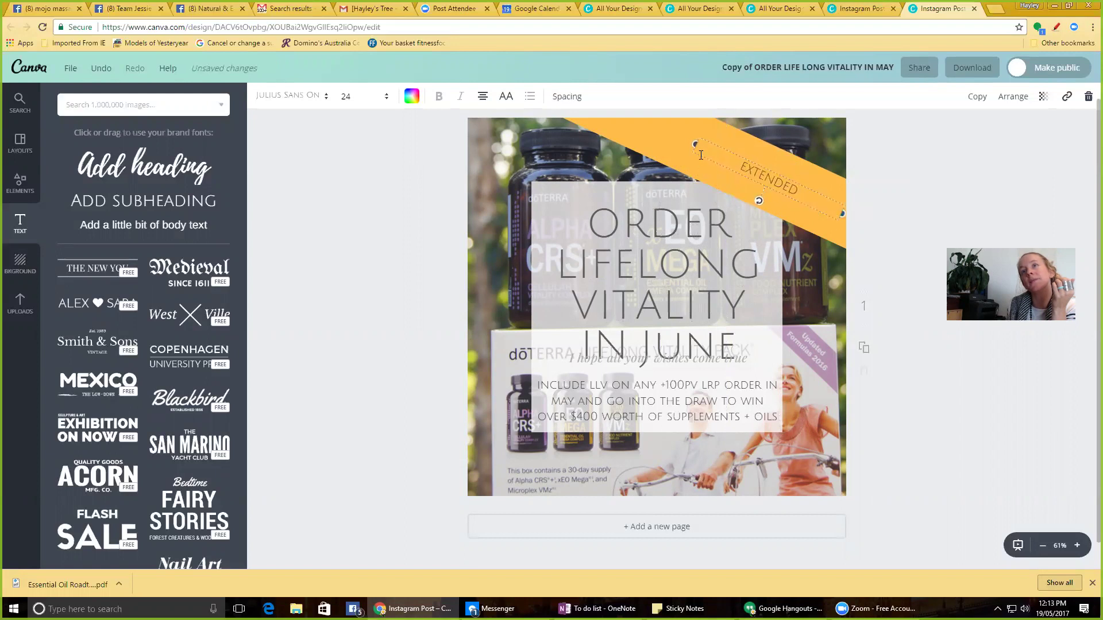
# - Widen the EXTENDED text box on the orange banner, enlarge its font to size 60 and shift it along the banner
pyautogui.moveTo(695, 145); pyautogui.dragTo(647, 122)
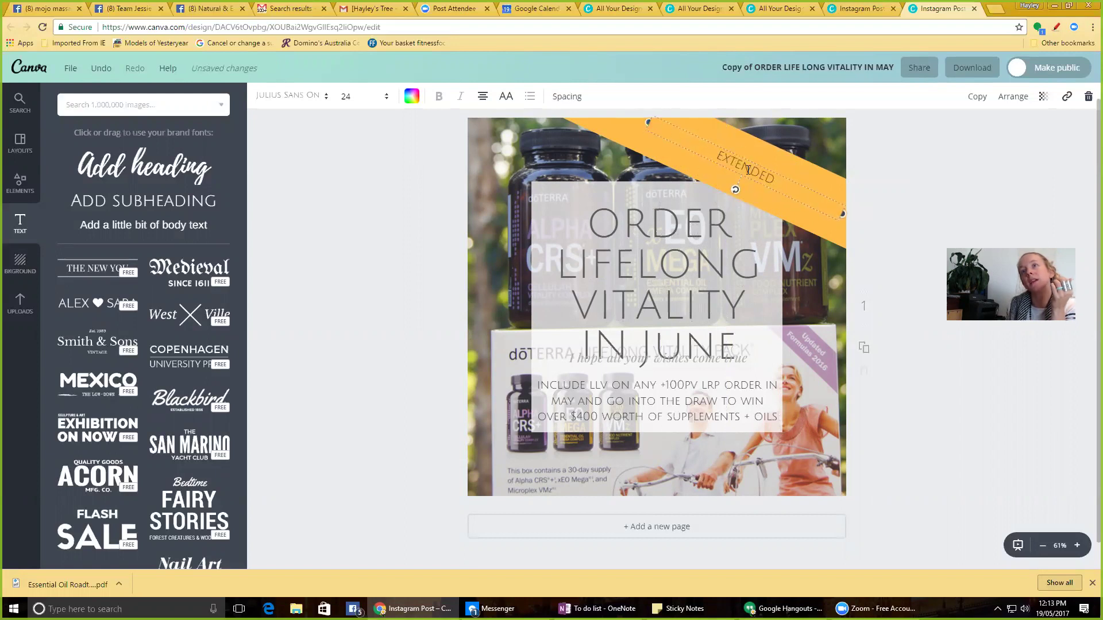
pyautogui.doubleClick(747, 170)
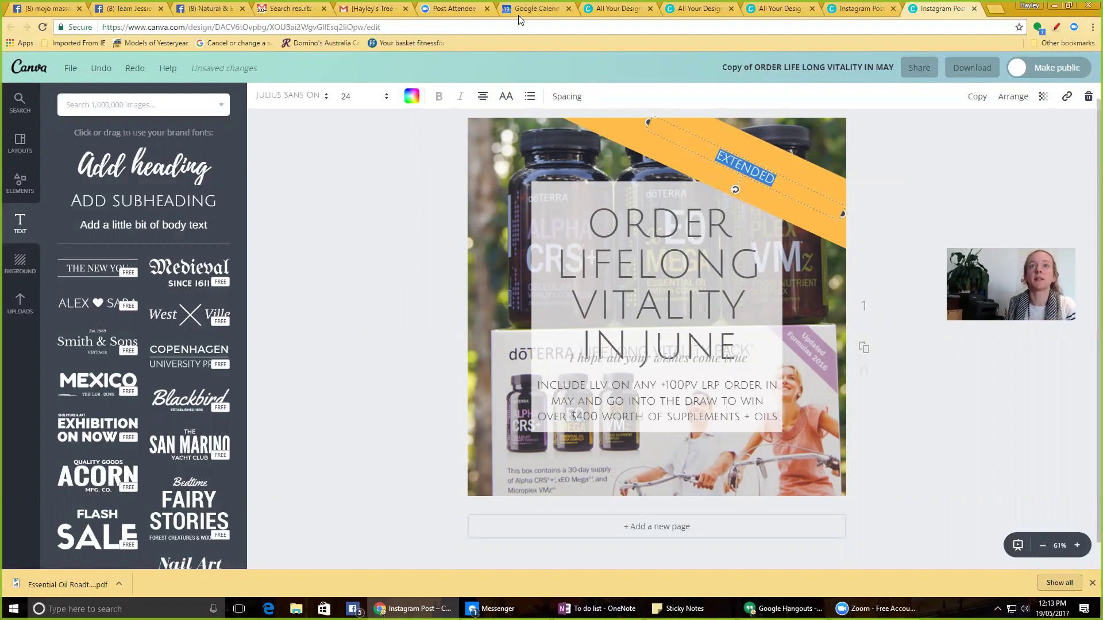
pyautogui.click(375, 95)
pyautogui.write('35')
pyautogui.press('Return')
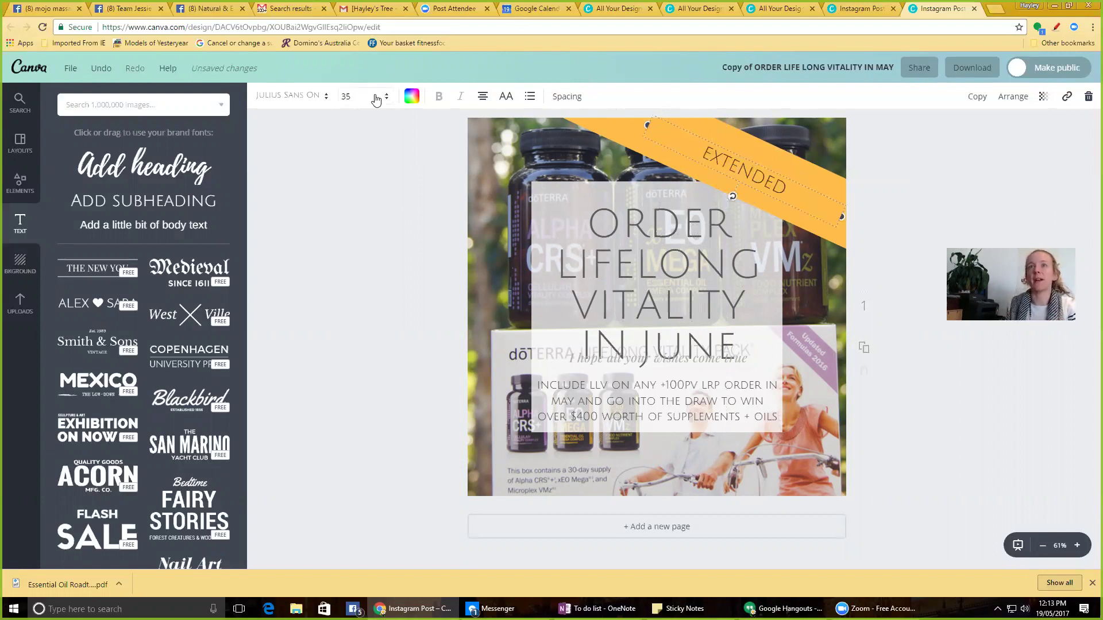
pyautogui.press('Return')
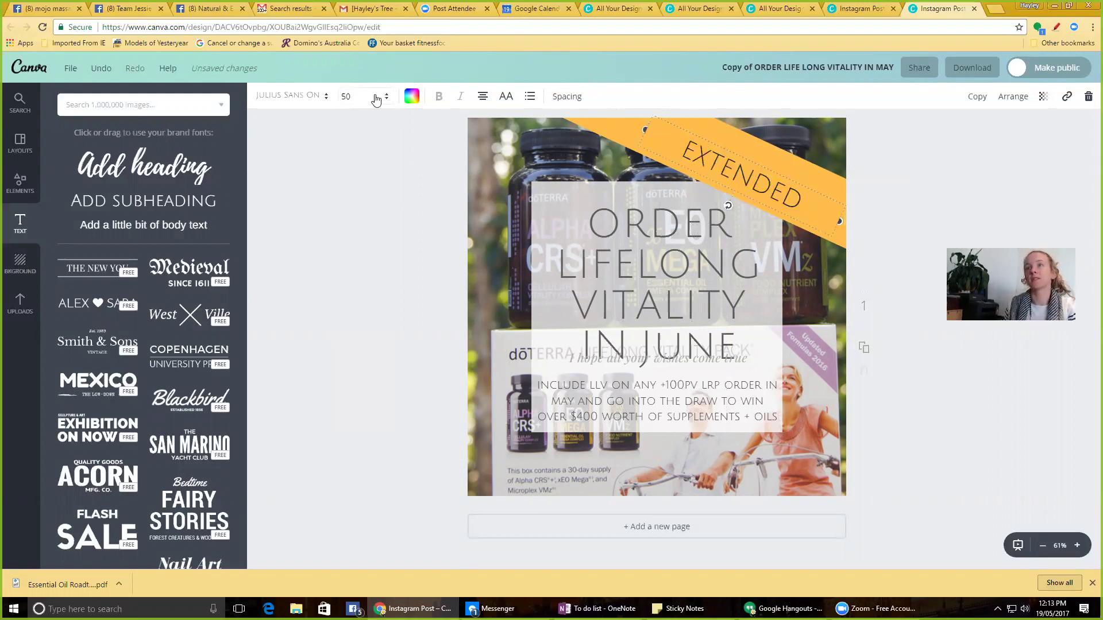
pyautogui.click(376, 96)
pyautogui.write('60')
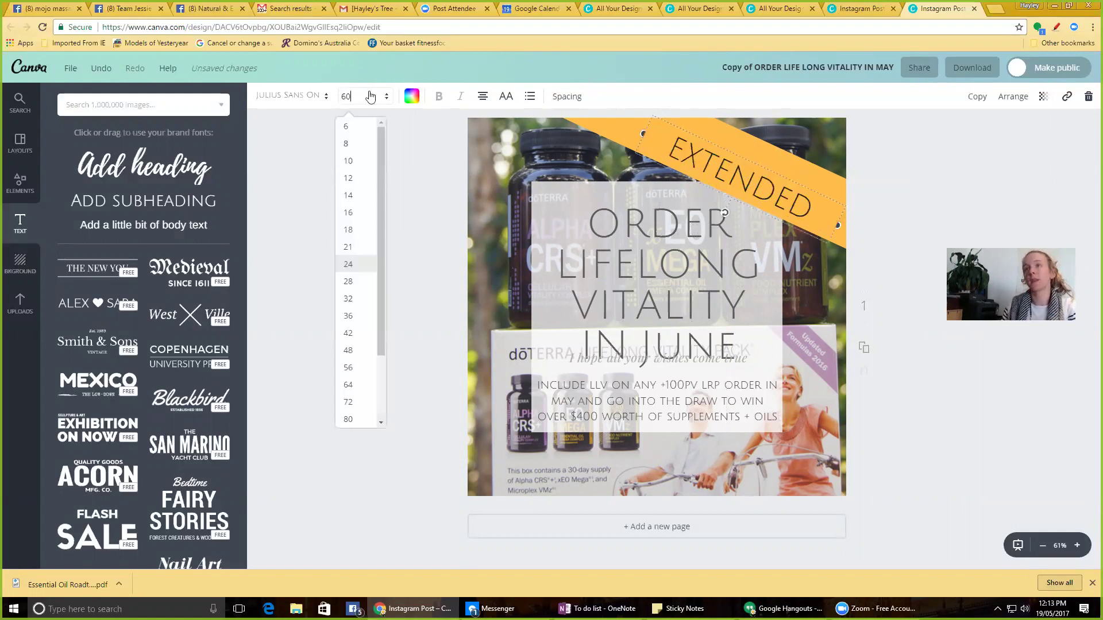
pyautogui.moveTo(745, 156)
pyautogui.mouseDown()
pyautogui.moveTo(761, 144)
pyautogui.moveTo(757, 155)
pyautogui.mouseUp()
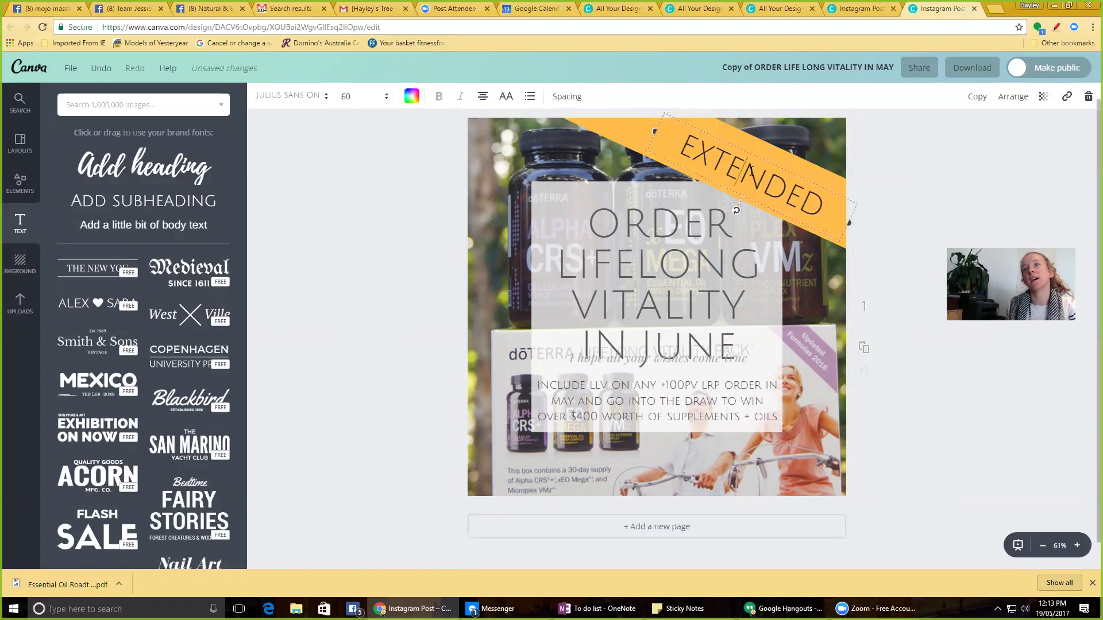
# - Increase the letter spacing of the EXTENDED banner text to 100
pyautogui.doubleClick(738, 171)
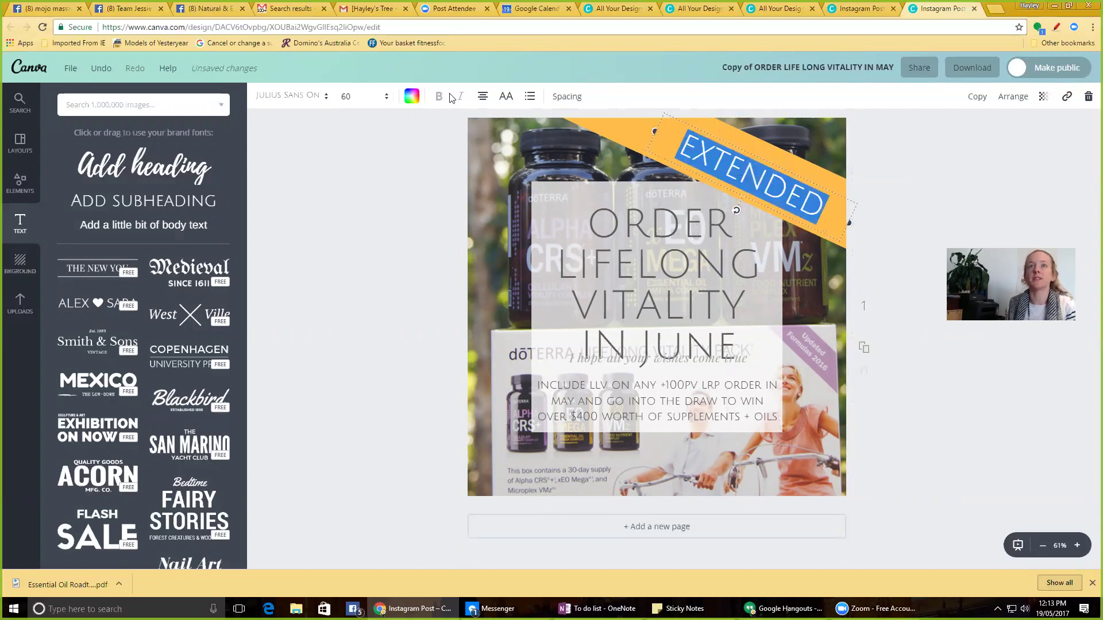
pyautogui.click(443, 113)
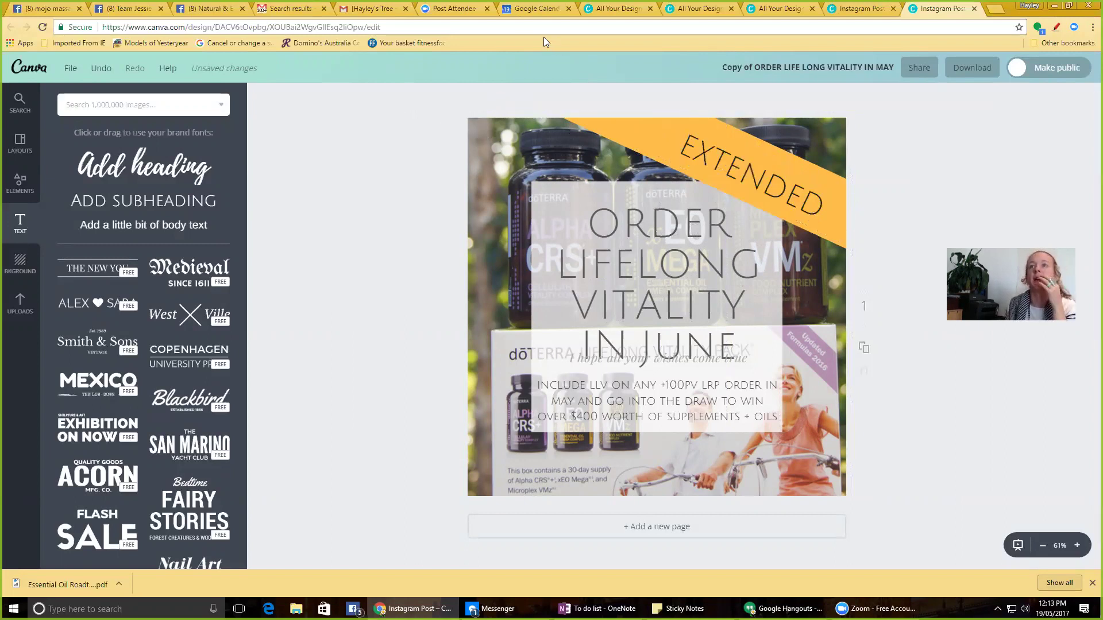
pyautogui.click(698, 154)
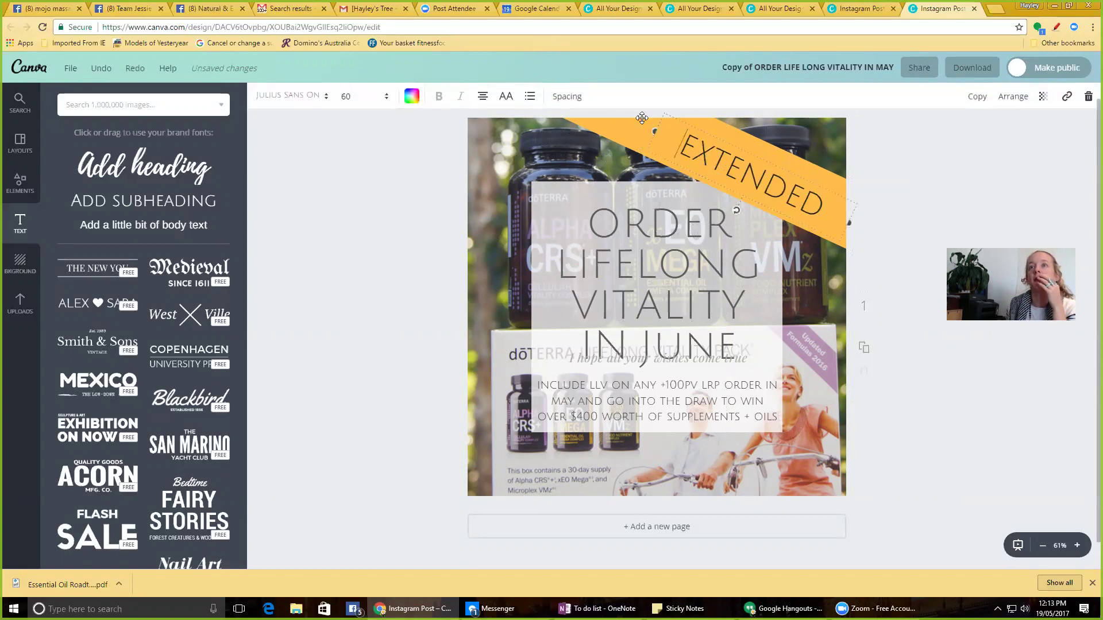
pyautogui.click(568, 97)
pyautogui.moveTo(629, 131); pyautogui.dragTo(641, 134)
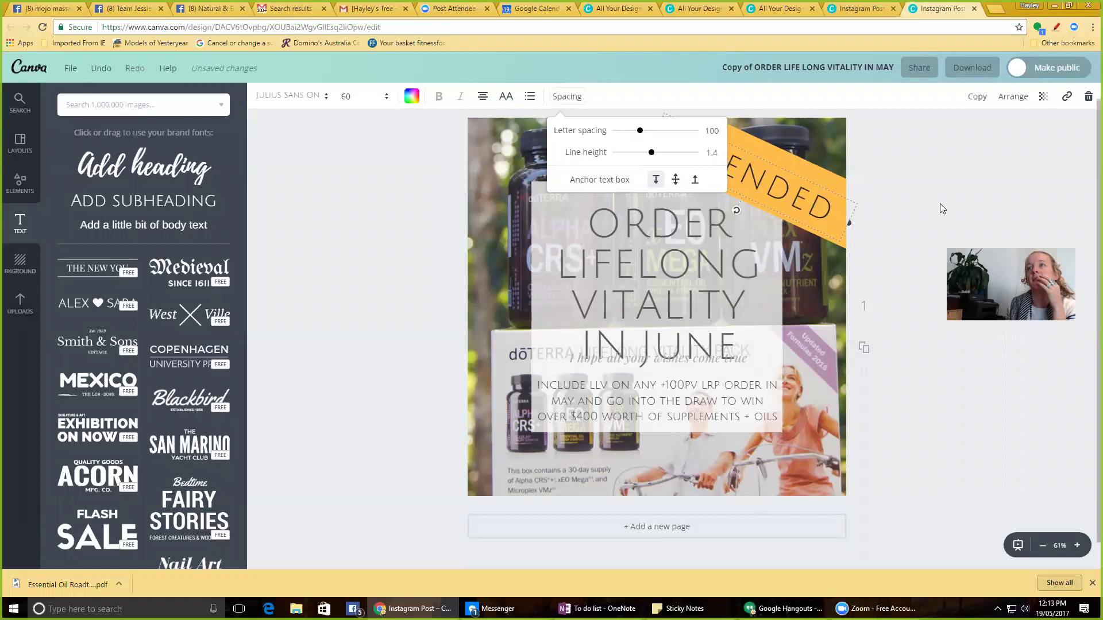
pyautogui.click(794, 193)
pyautogui.moveTo(789, 170); pyautogui.dragTo(787, 168)
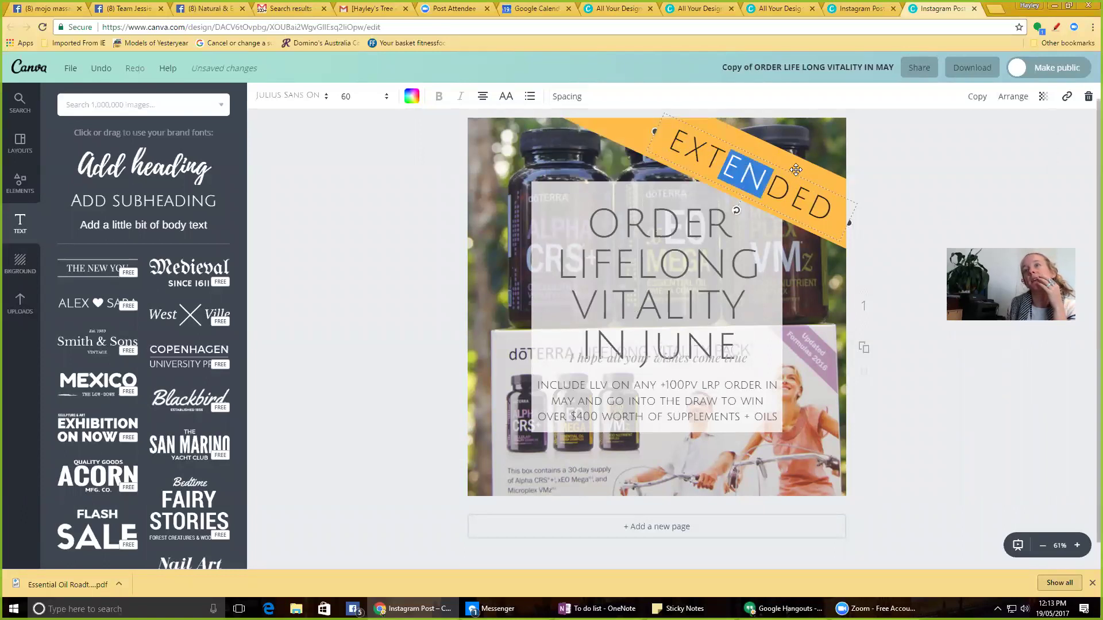
pyautogui.click(926, 188)
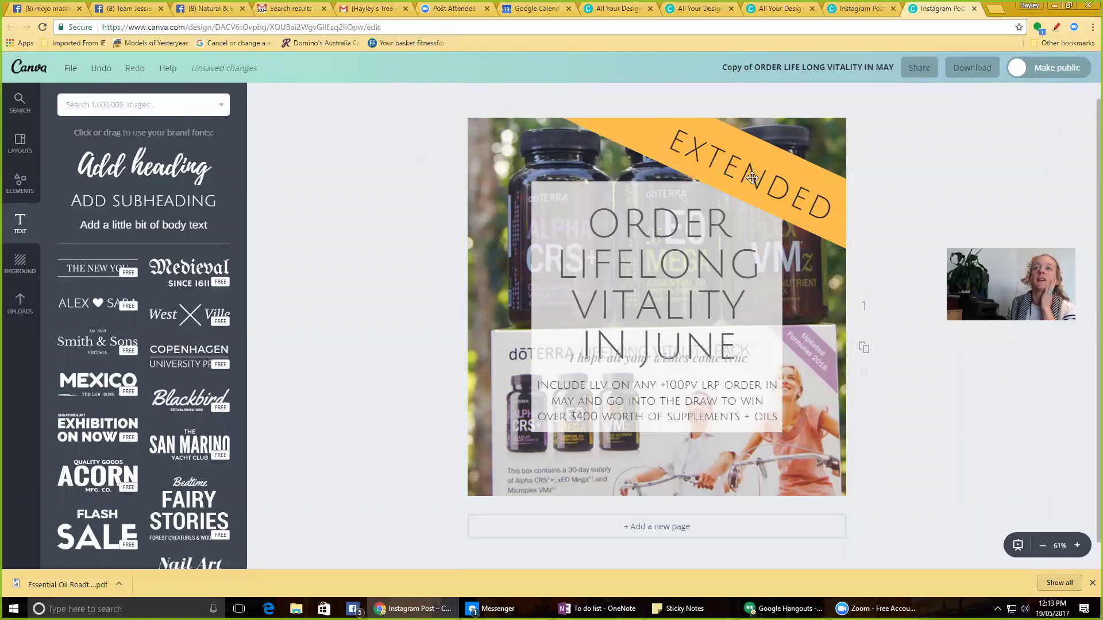
pyautogui.click(756, 160)
pyautogui.moveTo(765, 155)
pyautogui.mouseDown()
pyautogui.moveTo(793, 164)
pyautogui.moveTo(764, 154)
pyautogui.mouseUp()
pyautogui.click(903, 190)
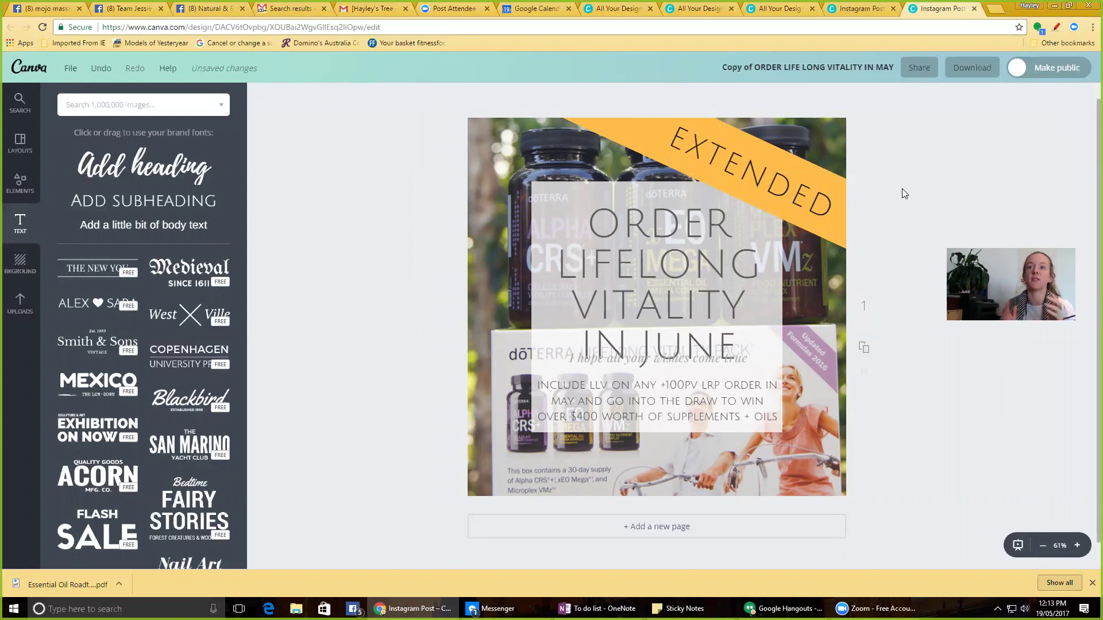
# - Replace MAY with JUNE in the small prize-draw paragraph below the main heading
pyautogui.doubleClick(564, 402)
pyautogui.write('JUNE')
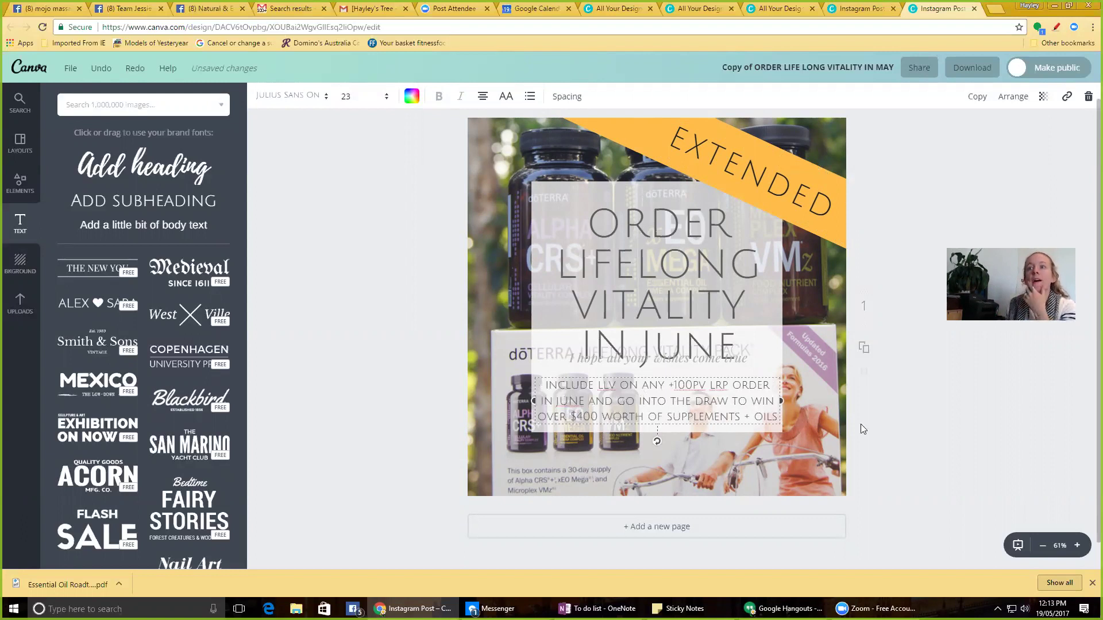
pyautogui.click(972, 68)
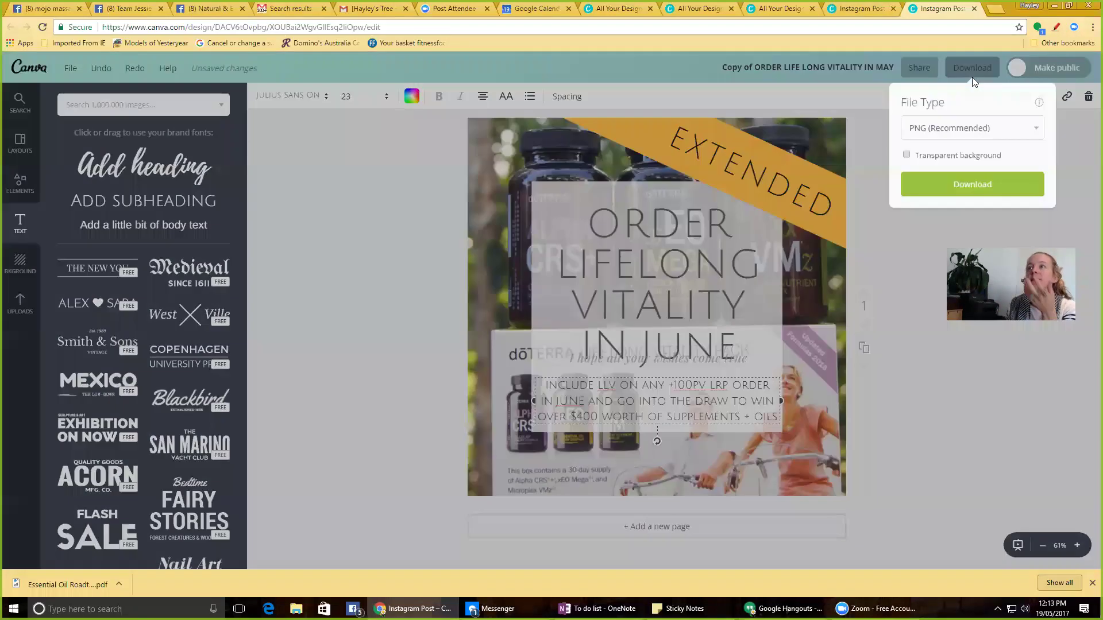
pyautogui.click(877, 96)
# - Rename the copied design as "ORDER LIFE LONG VITALITY IN June"
pyautogui.click(853, 69)
pyautogui.doubleClick(768, 126)
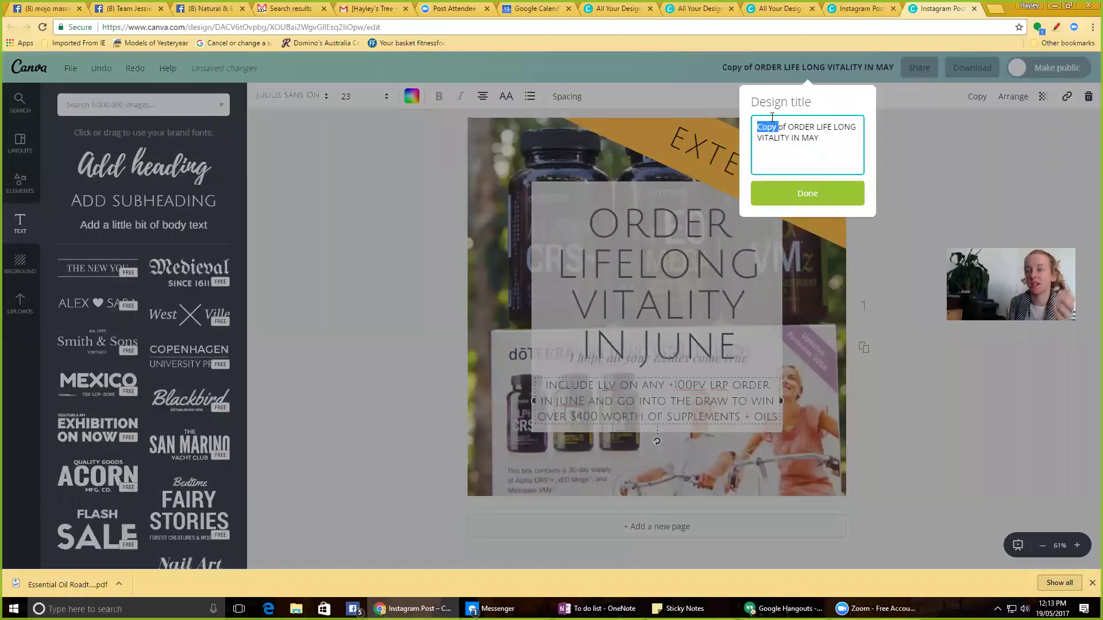
pyautogui.press('Delete')
pyautogui.press('Delete')
pyautogui.press('Delete')
pyautogui.press('Delete')
pyautogui.press('Delete')
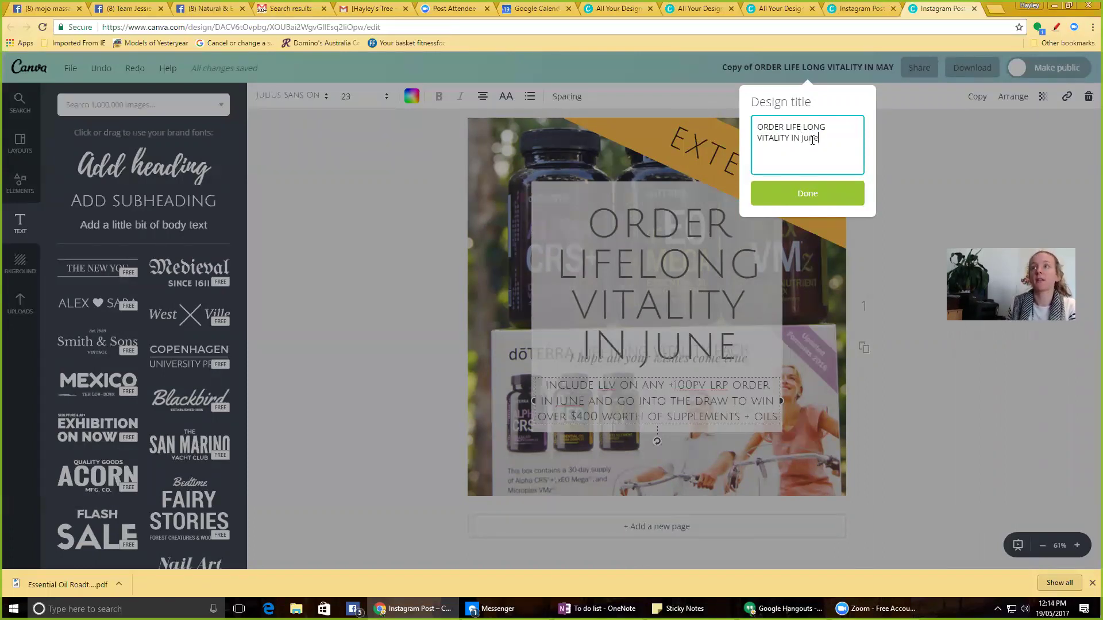
pyautogui.click(810, 195)
# - Download the June post as a JPG, then close the opened image and the download message
pyautogui.click(972, 67)
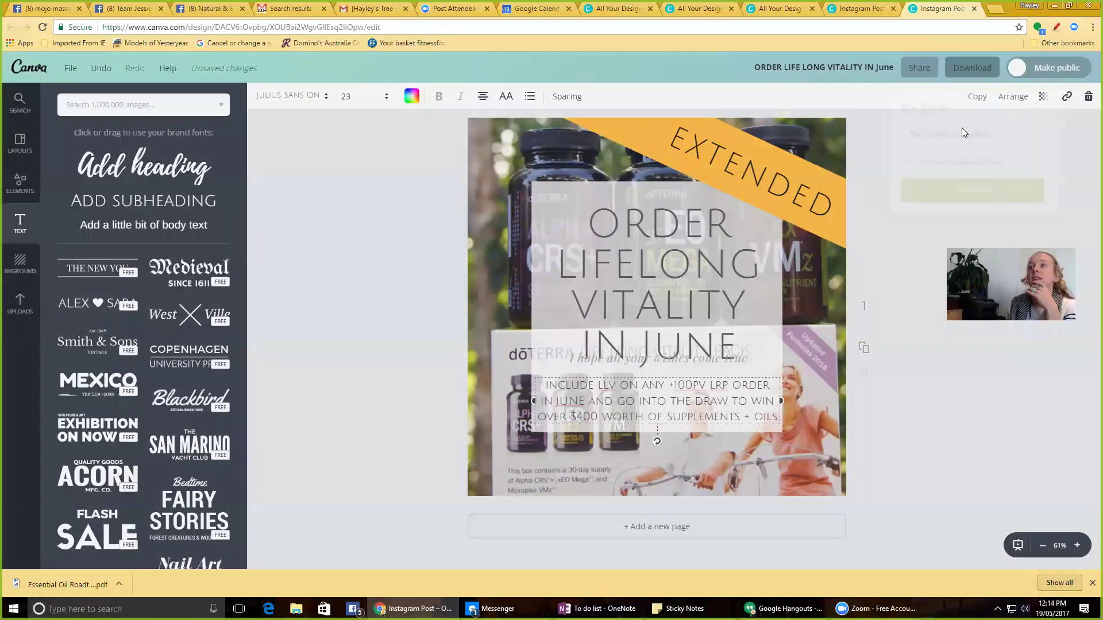
pyautogui.click(942, 141)
pyautogui.click(931, 143)
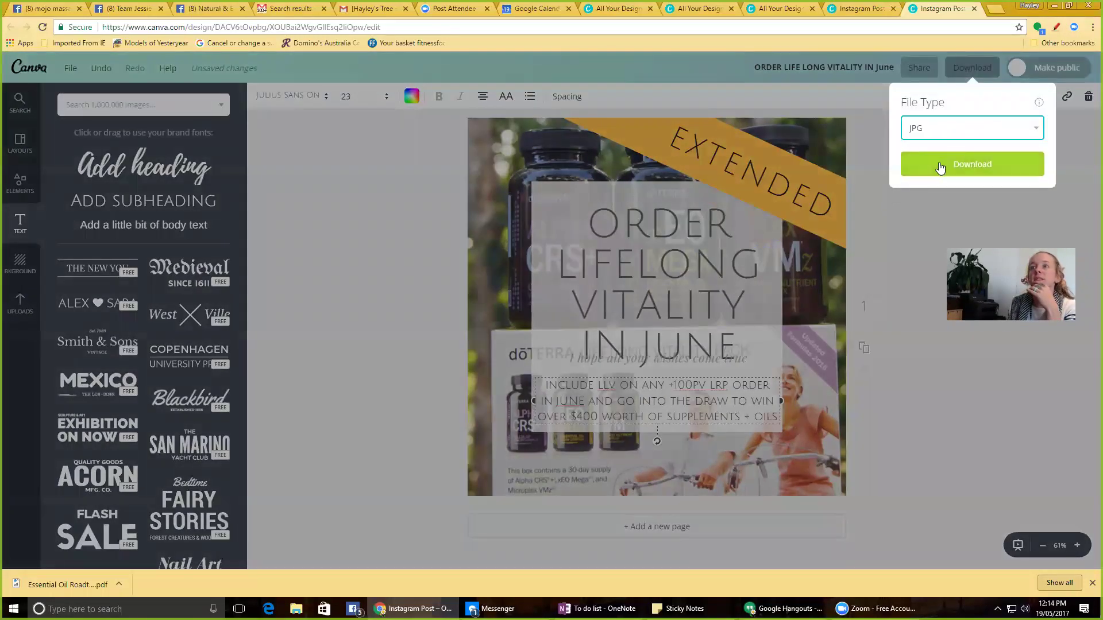
pyautogui.click(939, 162)
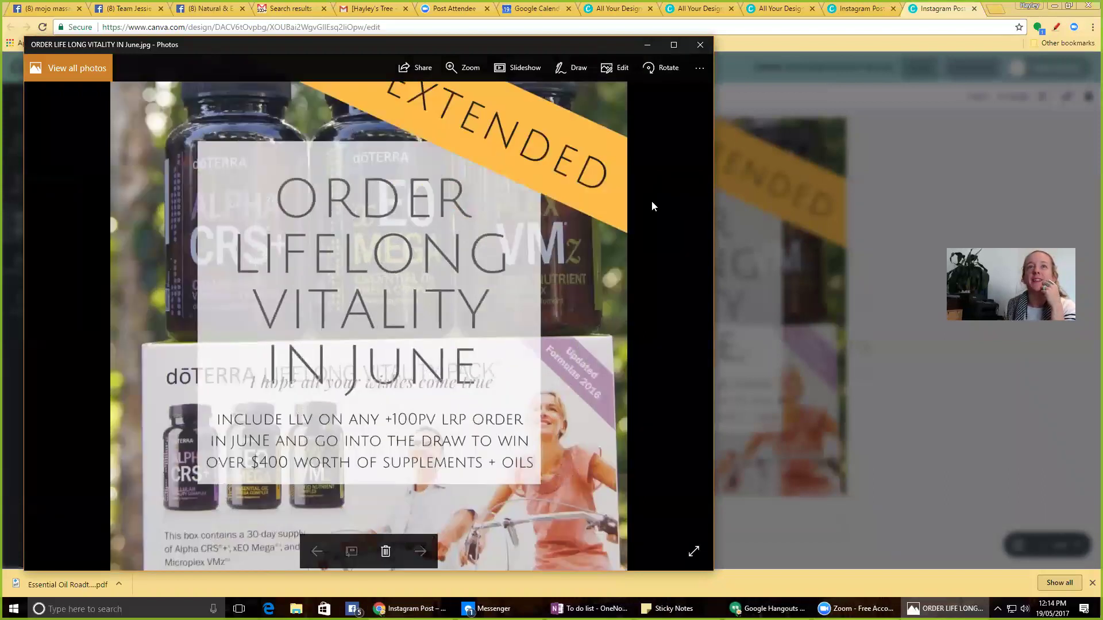
pyautogui.click(699, 44)
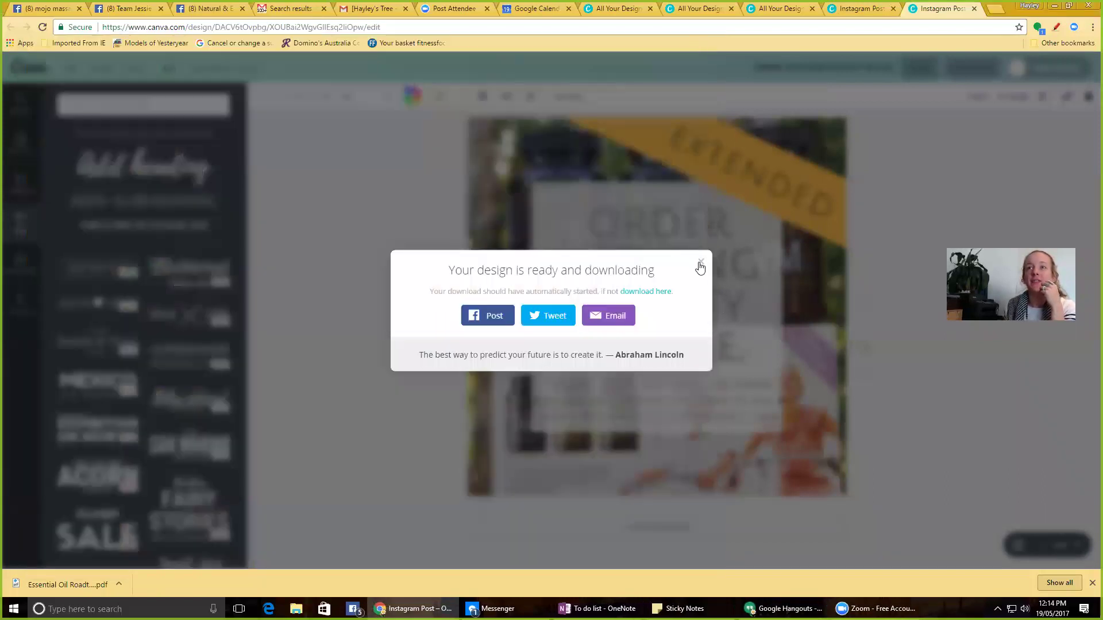
pyautogui.click(699, 265)
# - Return to the home page, open a blank Social Media design and browse the Canva layouts available for it
pyautogui.click(23, 264)
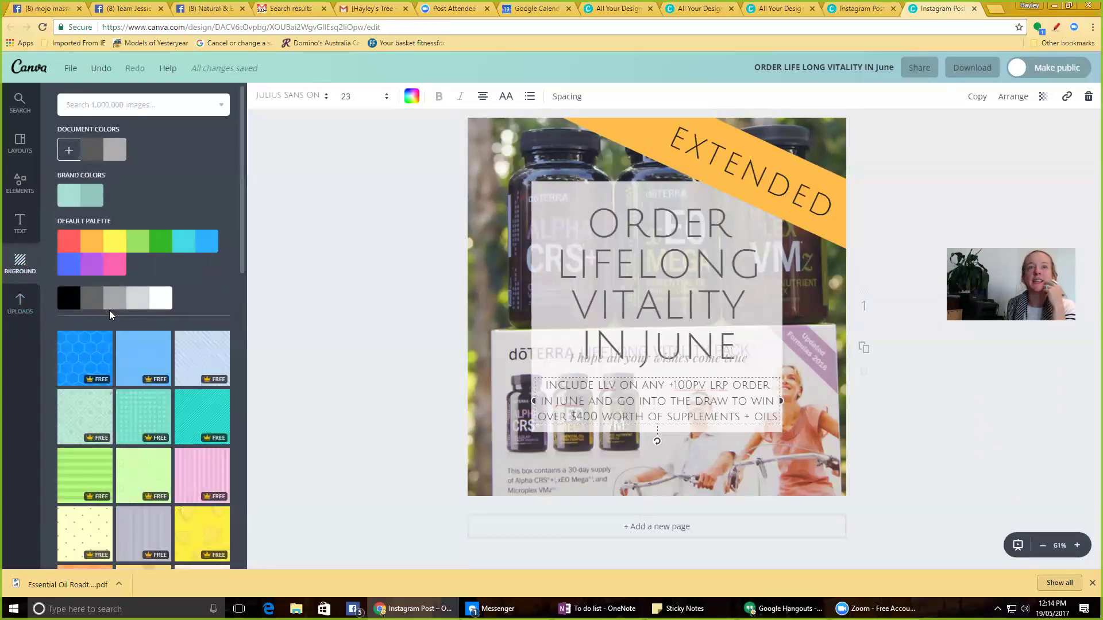
pyautogui.click(28, 67)
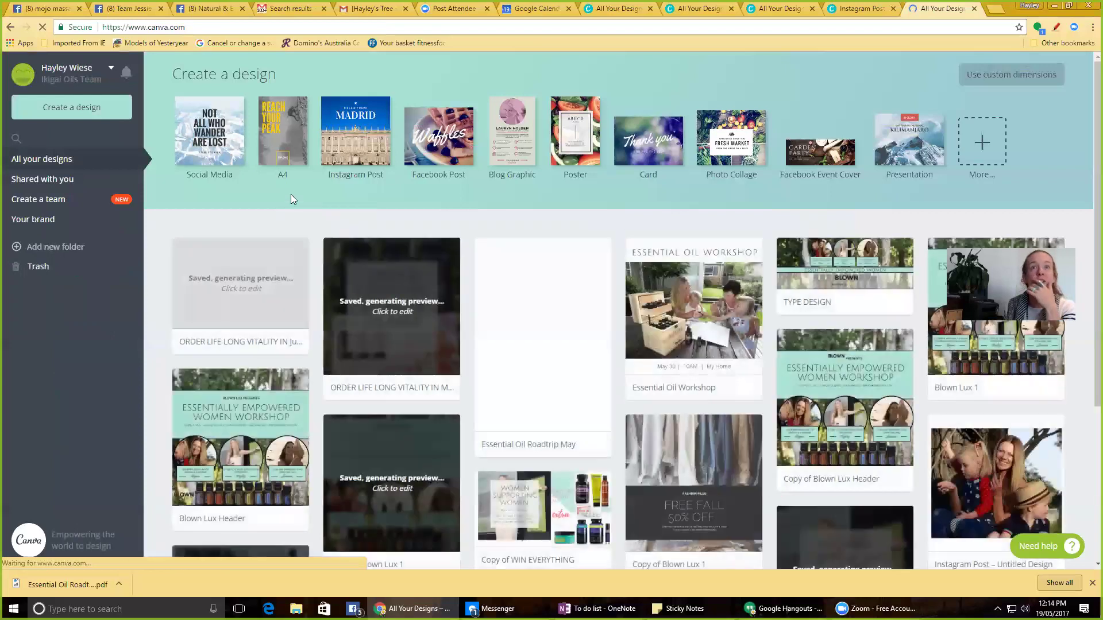
pyautogui.click(224, 140)
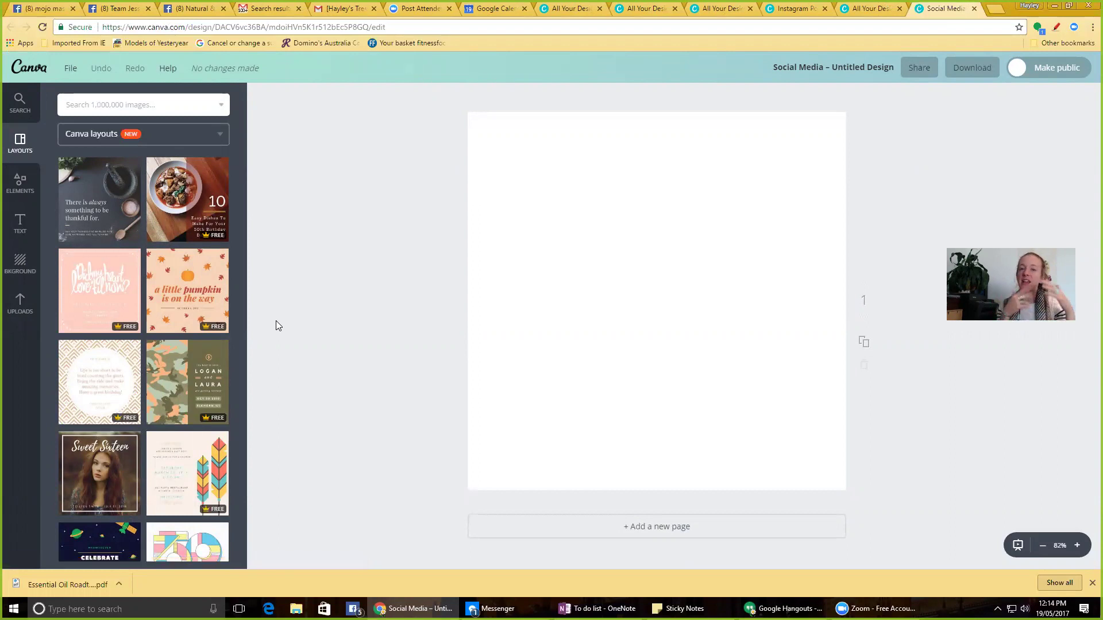
pyautogui.scroll(-8, 166, 283)
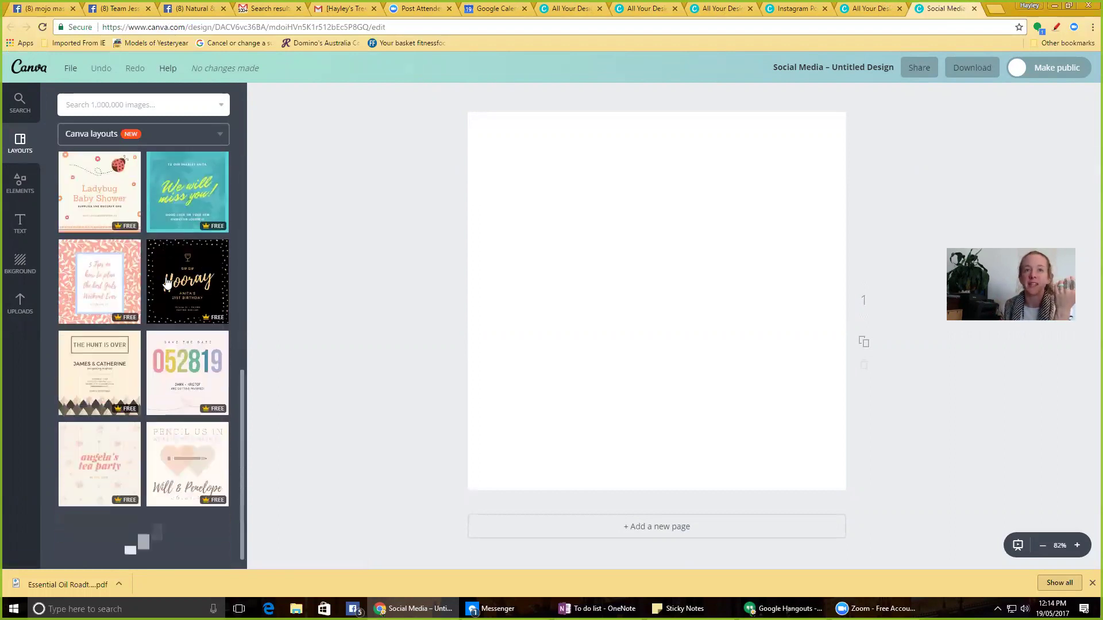
pyautogui.scroll(-15, 166, 283)
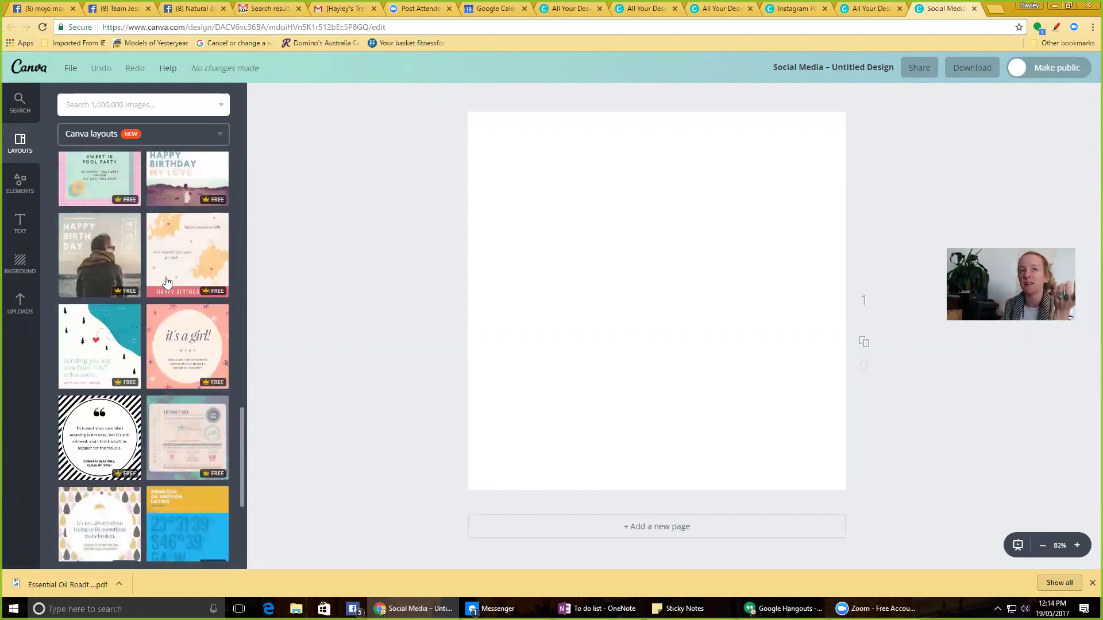
pyautogui.scroll(-6, 166, 282)
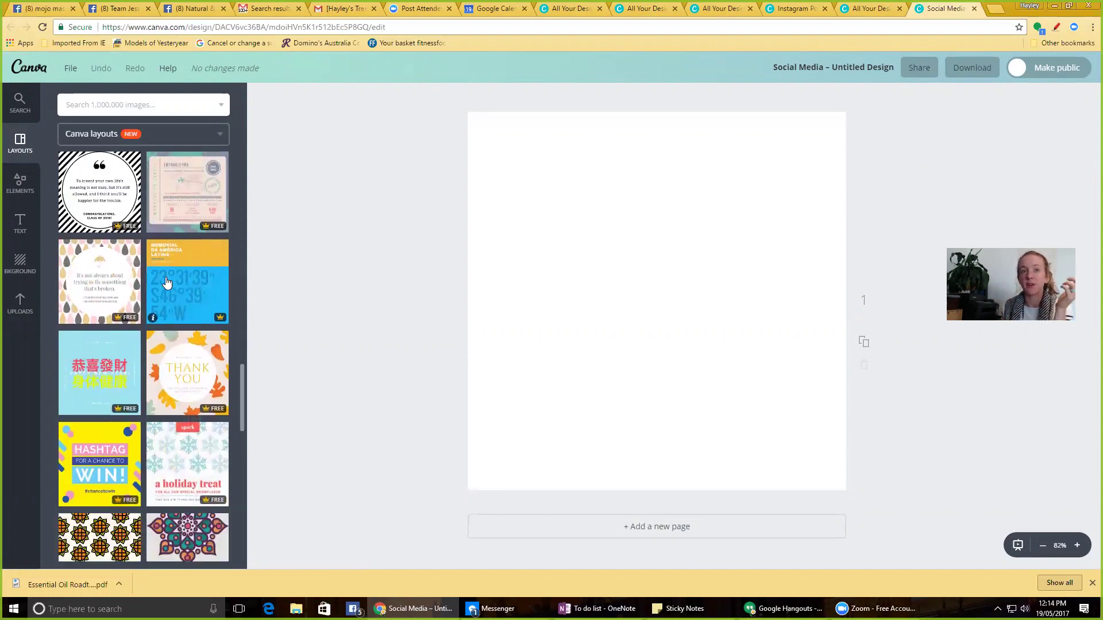
pyautogui.scroll(-5, 166, 283)
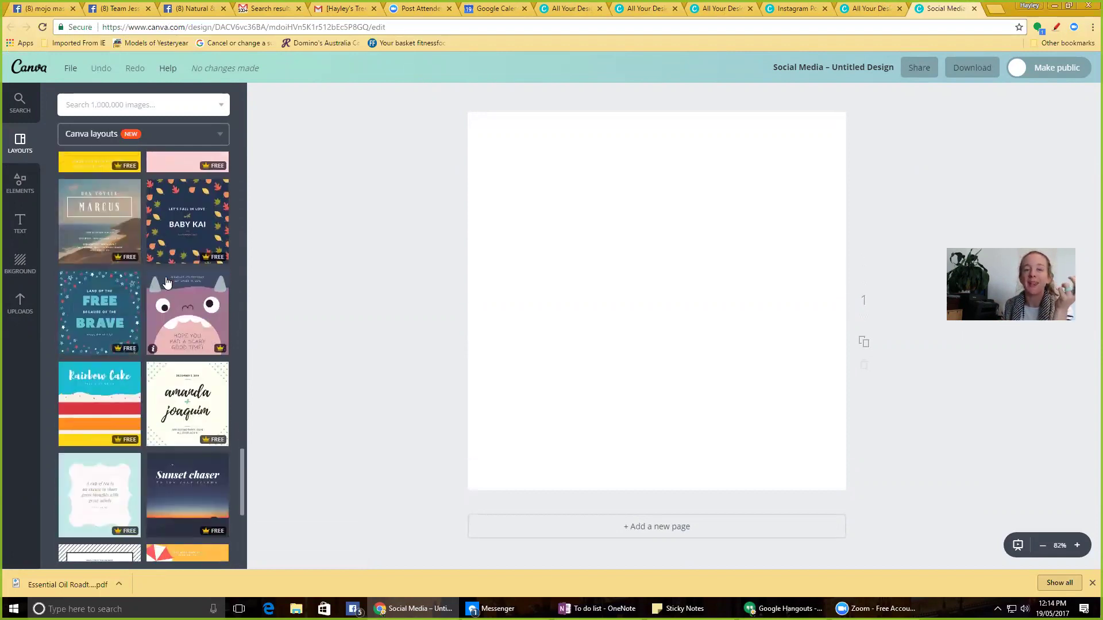
pyautogui.scroll(-4, 166, 282)
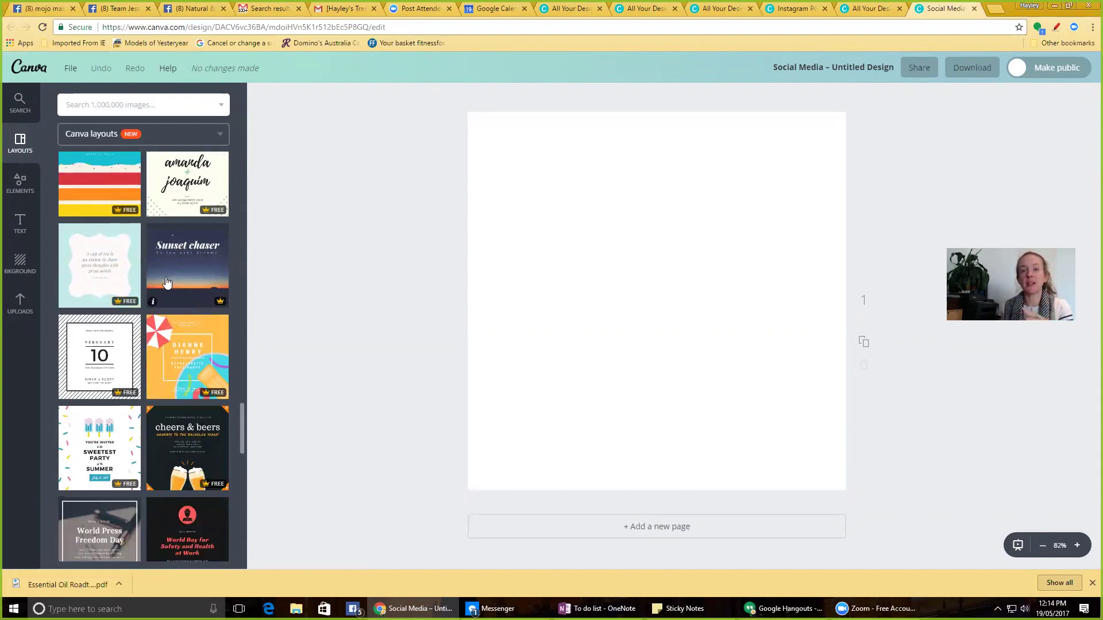
# - Go back to the full list of design types and enter custom dimensions of 3100 × 5500 px for a new design
pyautogui.click(30, 67)
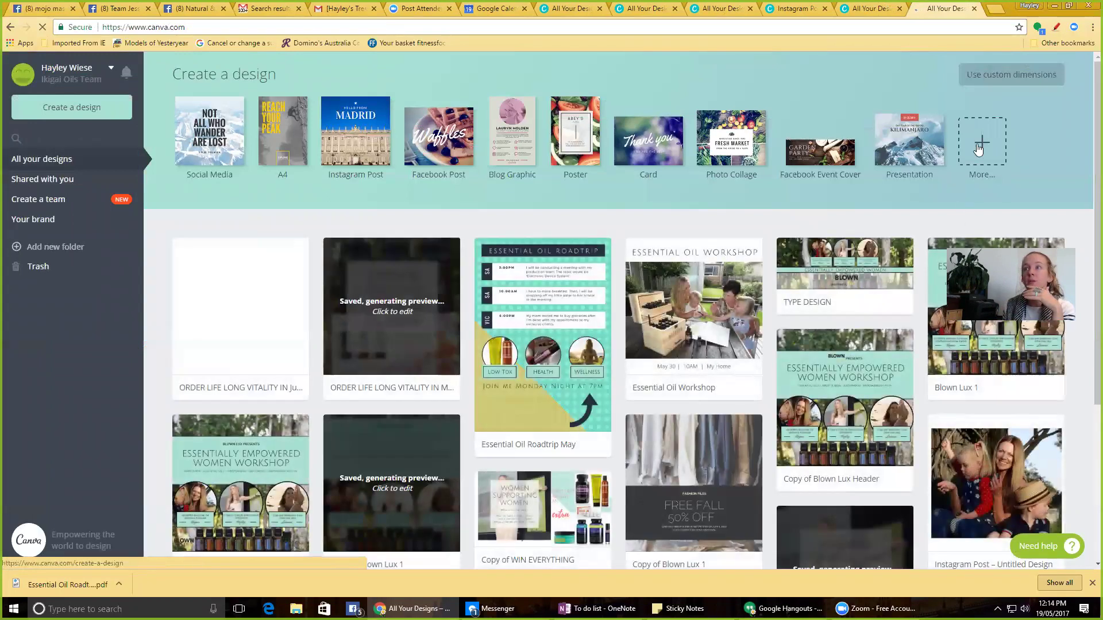
pyautogui.click(978, 149)
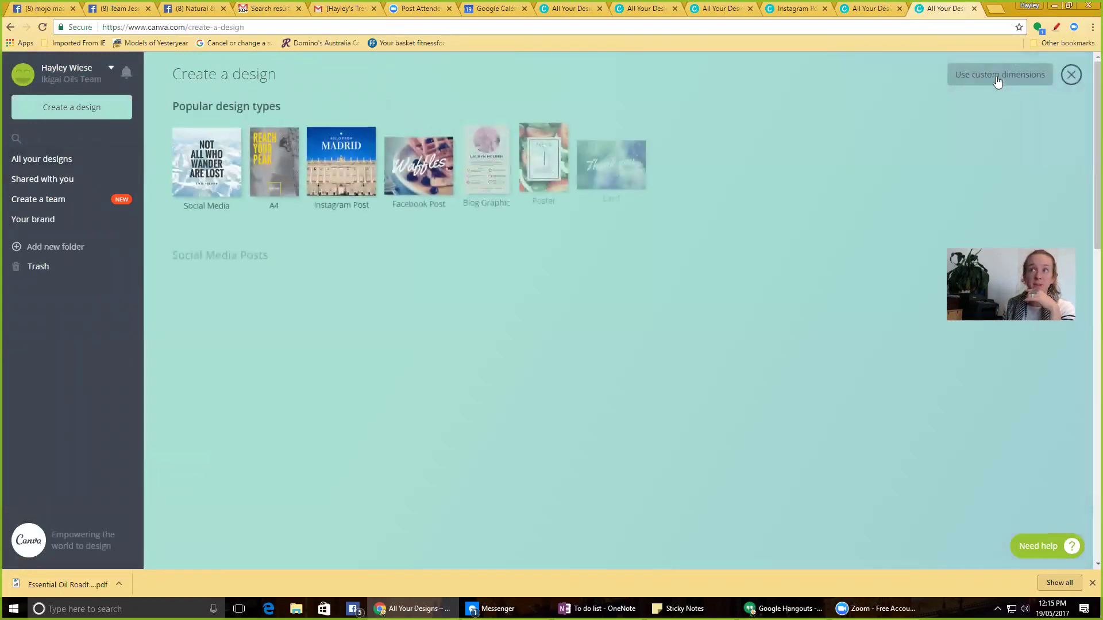
pyautogui.click(998, 82)
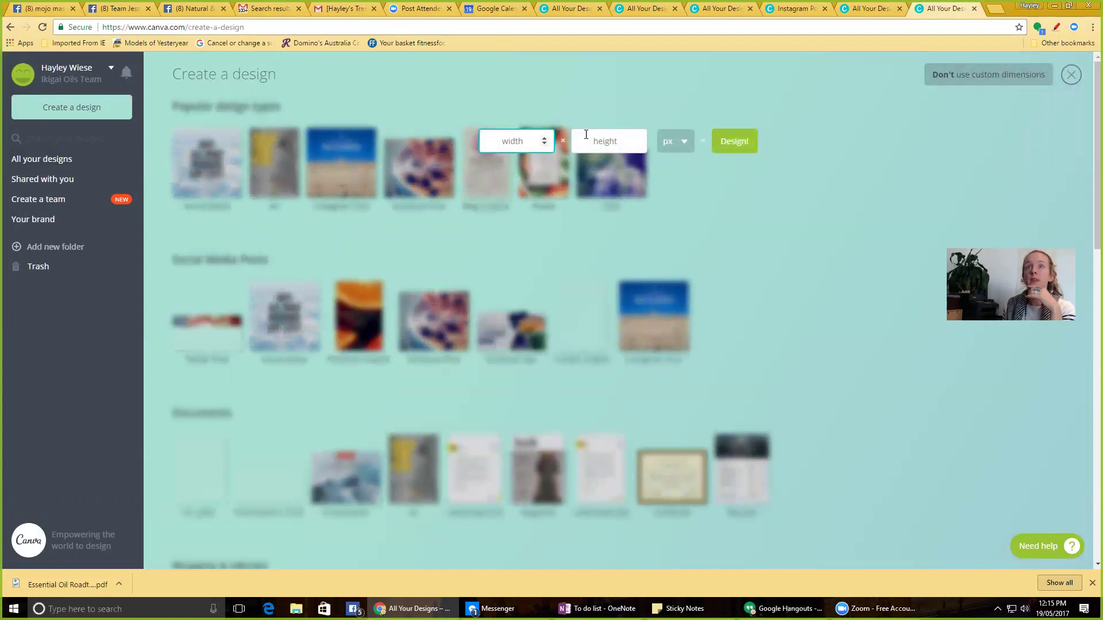
pyautogui.write('310')
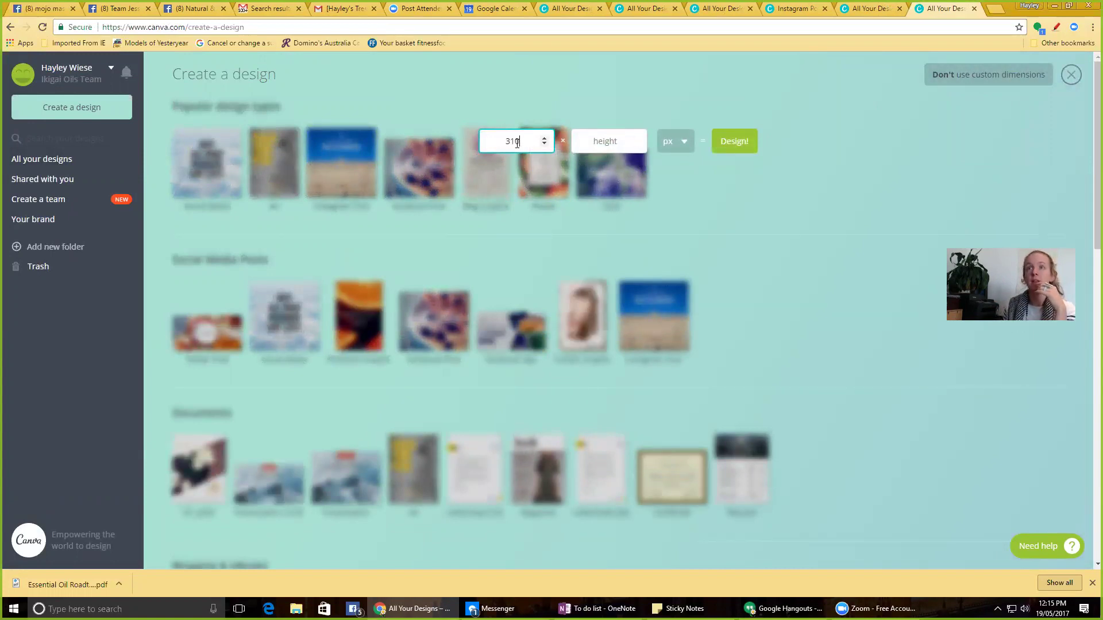
pyautogui.write('0')
pyautogui.press('Escape')
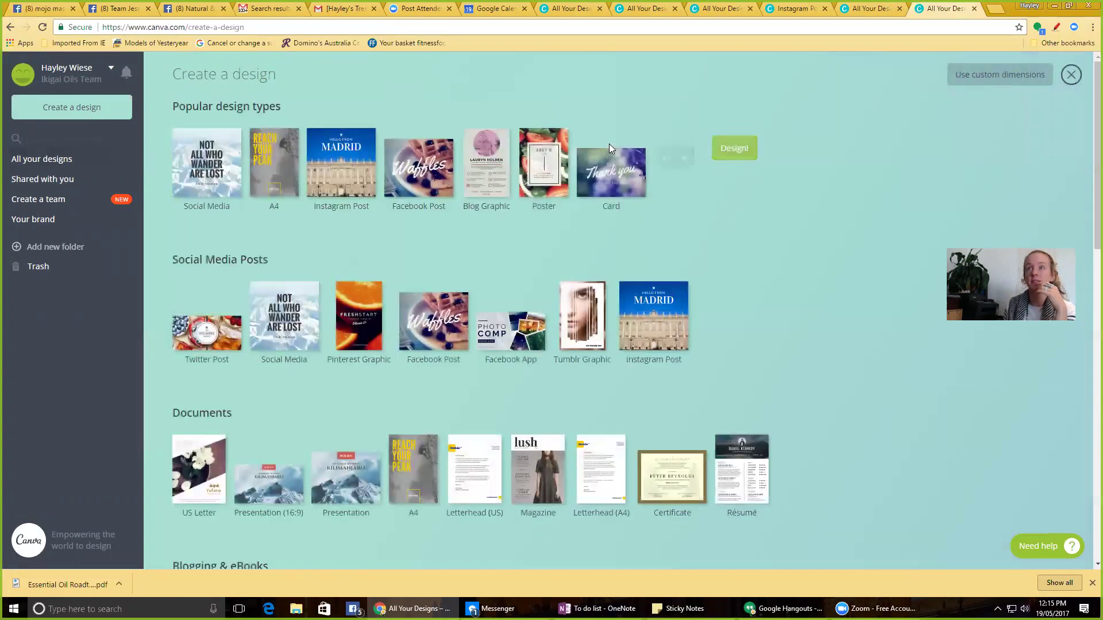
pyautogui.click(979, 83)
pyautogui.click(604, 143)
pyautogui.write('5500')
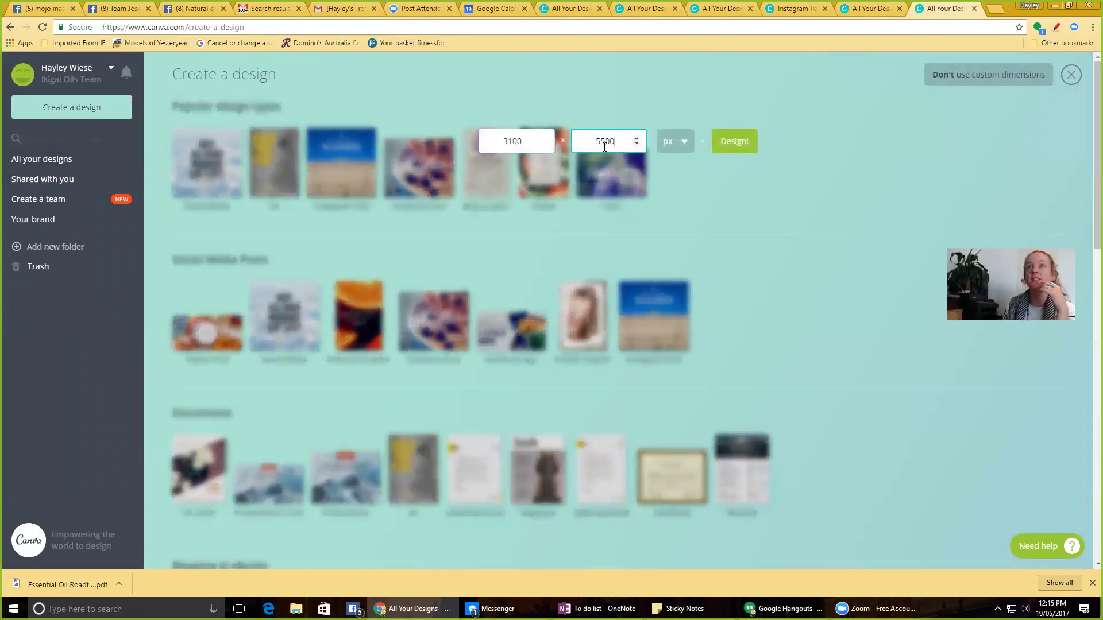
# - Choose the measurement unit for the custom dimensions and create the new design
pyautogui.click(678, 145)
pyautogui.click(676, 170)
pyautogui.click(730, 144)
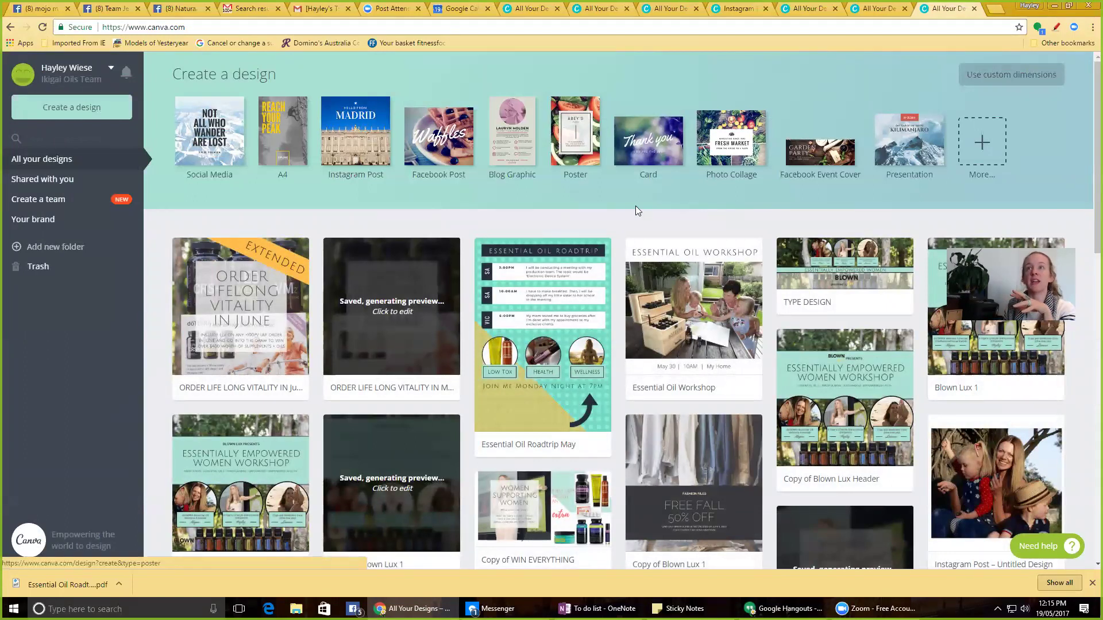
# - Open the full list of design types and create a blank Facebook Cover design
pyautogui.click(981, 145)
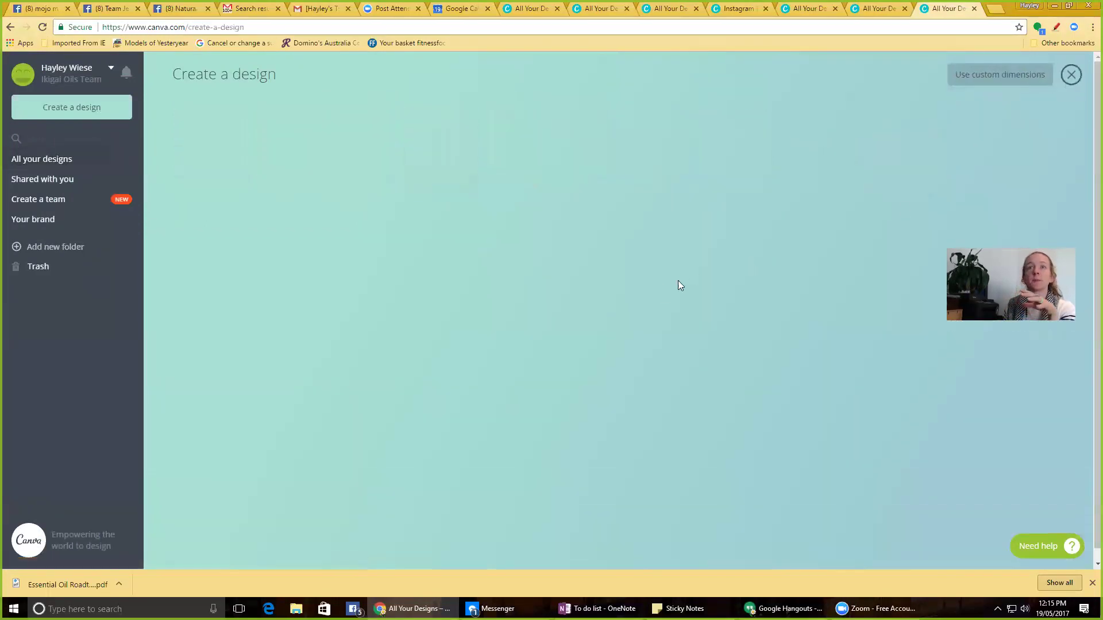
pyautogui.scroll(-3, 657, 295)
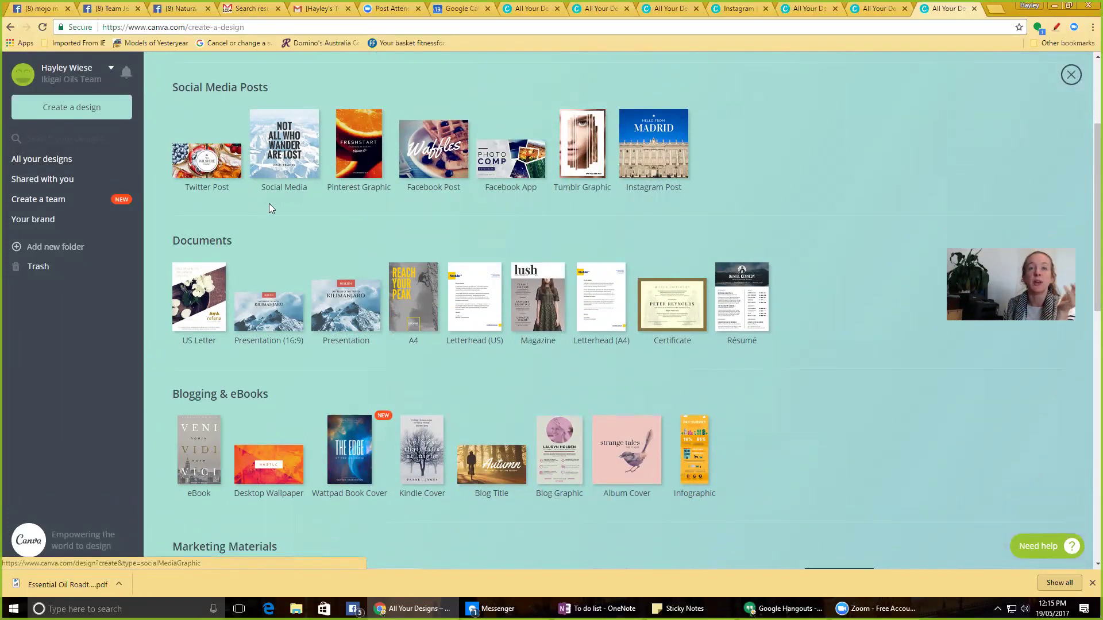
pyautogui.scroll(-1, 310, 208)
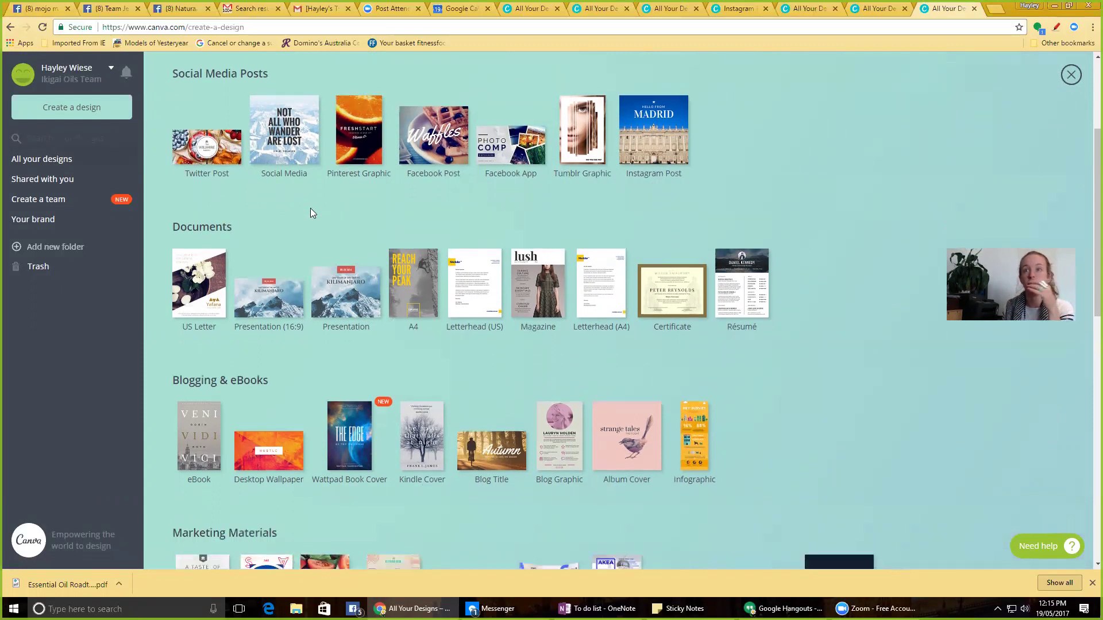
pyautogui.scroll(-8, 311, 214)
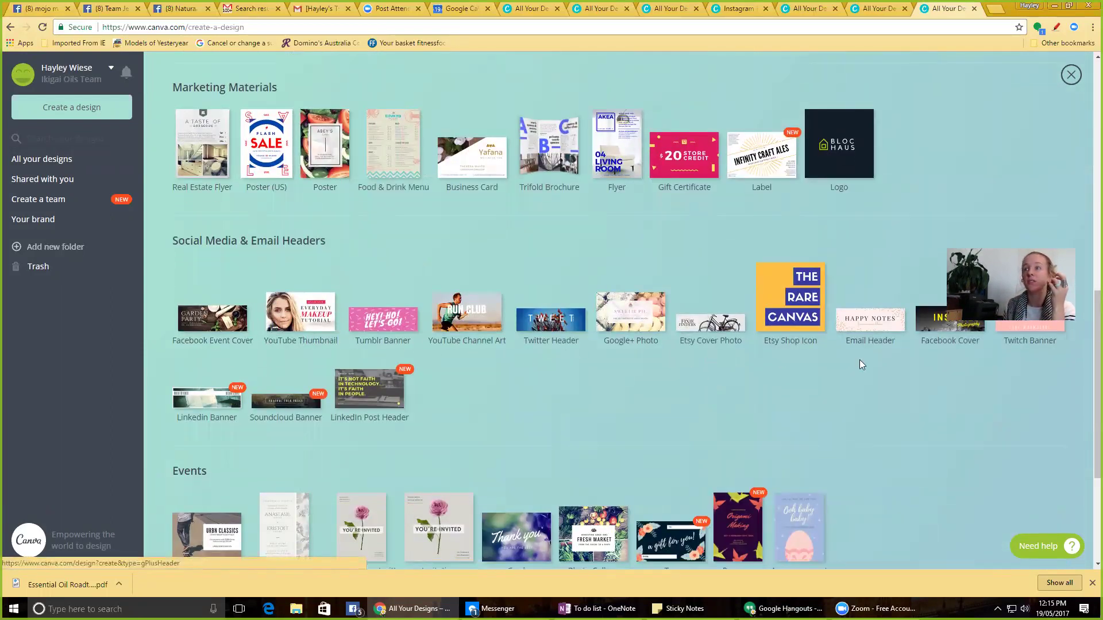
pyautogui.click(937, 322)
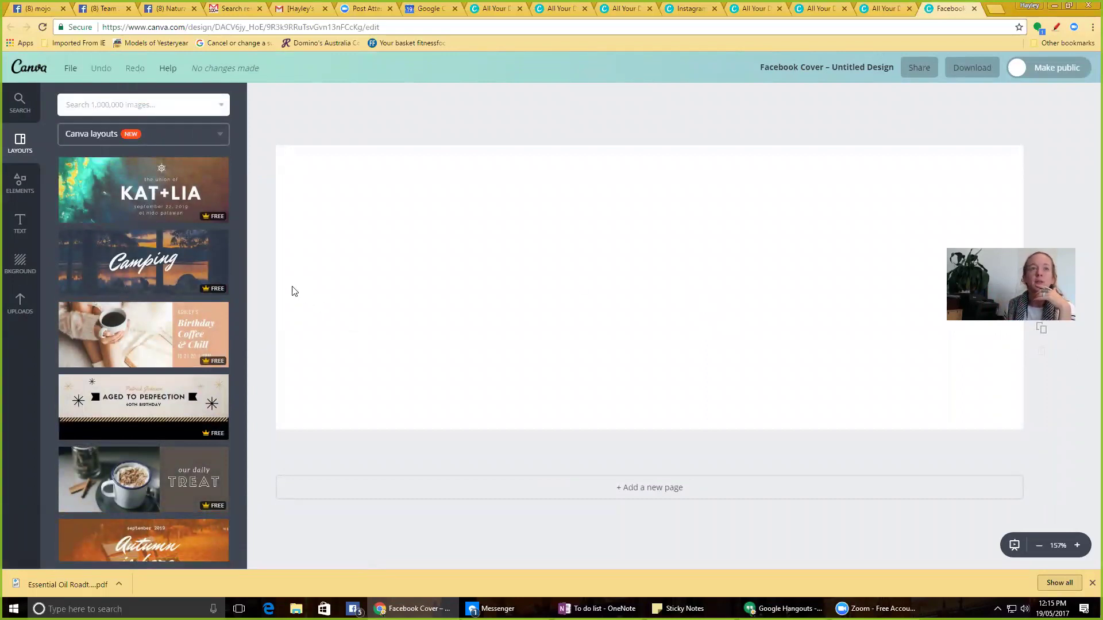
# - Browse the Canva layouts for the Facebook cover and apply the "Autumn is here" layout
pyautogui.scroll(-5, 120, 270)
pyautogui.scroll(2, 123, 270)
pyautogui.scroll(-4, 125, 270)
pyautogui.scroll(2, 121, 270)
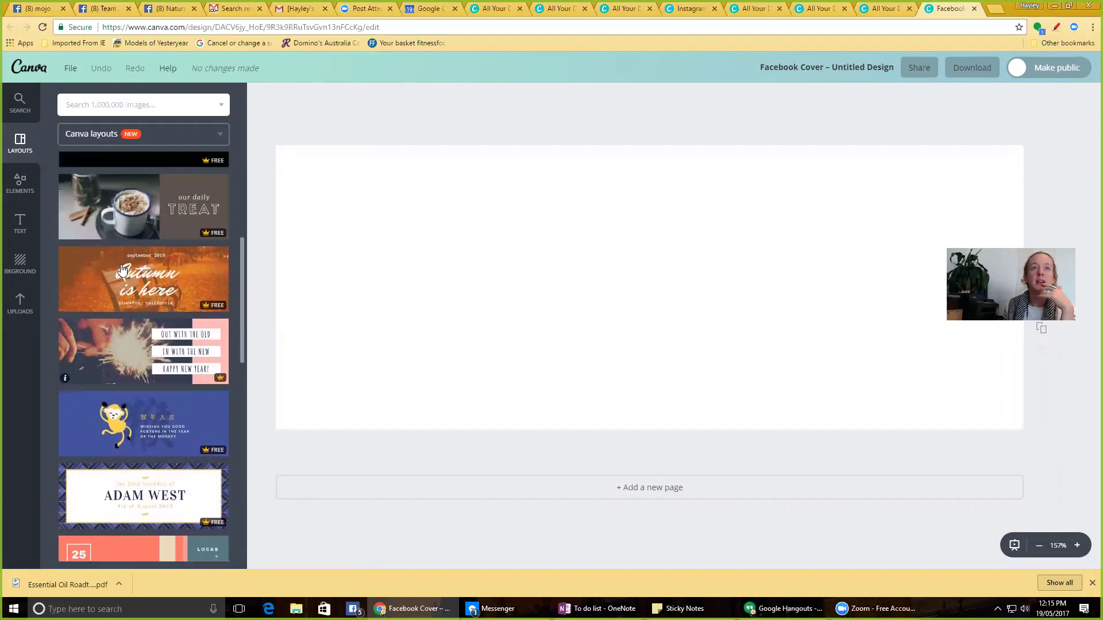
pyautogui.moveTo(172, 337); pyautogui.dragTo(442, 331)
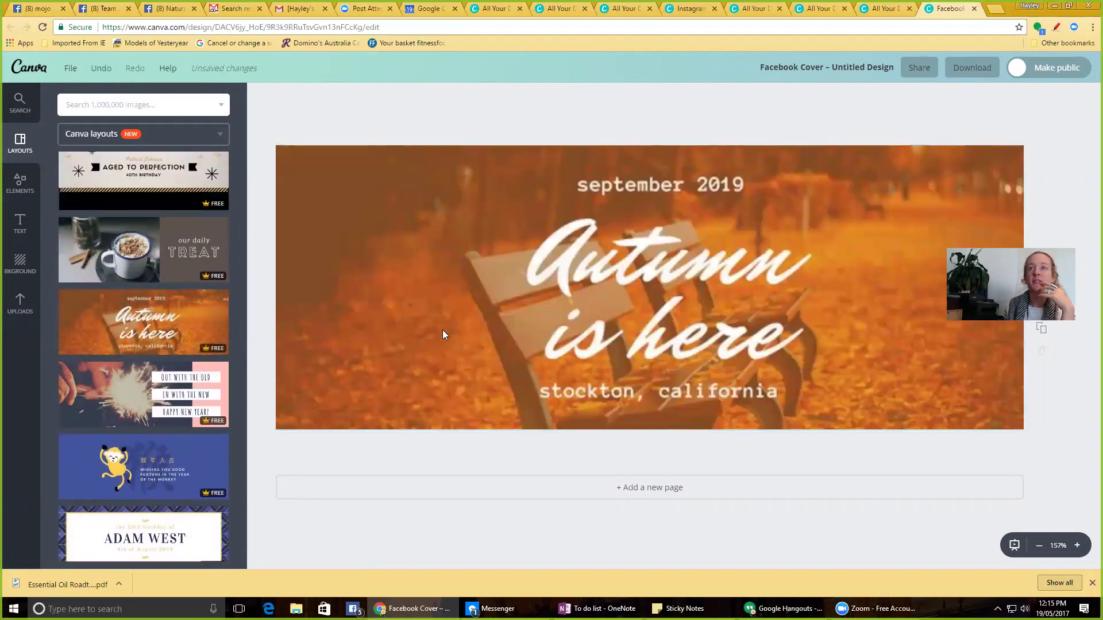
# - Replace the cover's background photo with the uploaded picture of a woman standing in a grassy field
pyautogui.click(21, 303)
pyautogui.moveTo(98, 344); pyautogui.dragTo(391, 348)
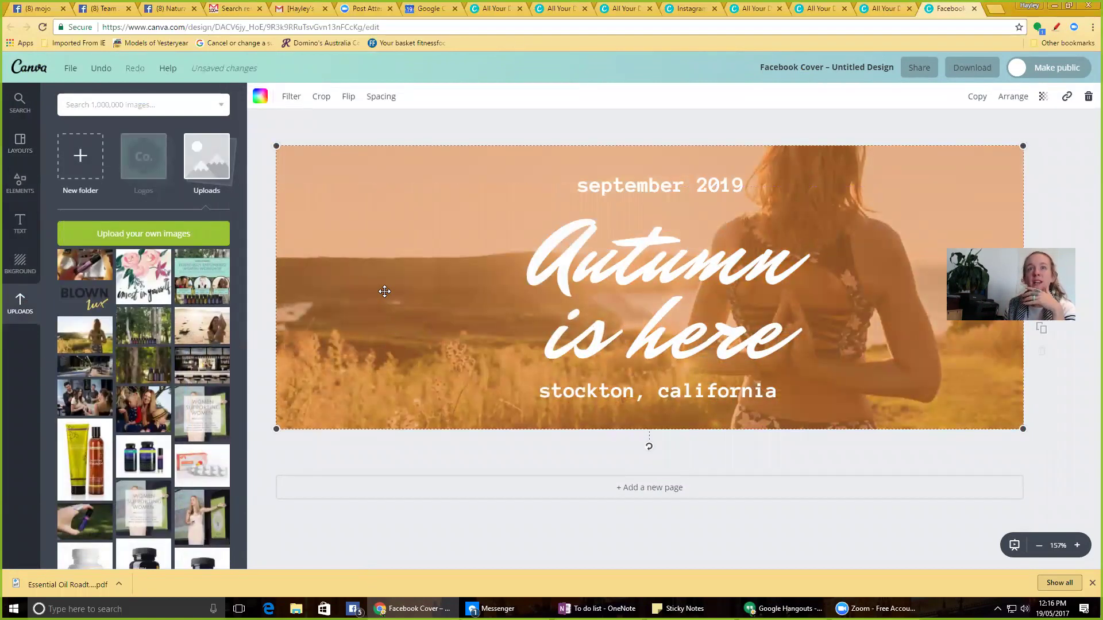
pyautogui.click(468, 468)
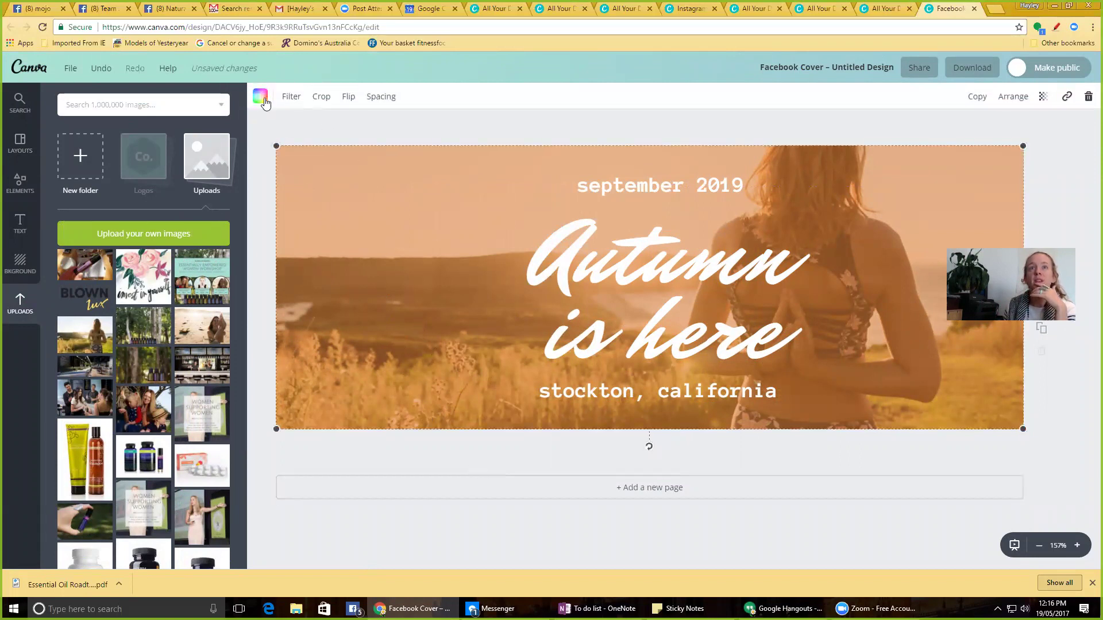
# - Try the orange document colour on the cover background, undo it and try the same colour again
pyautogui.click(260, 97)
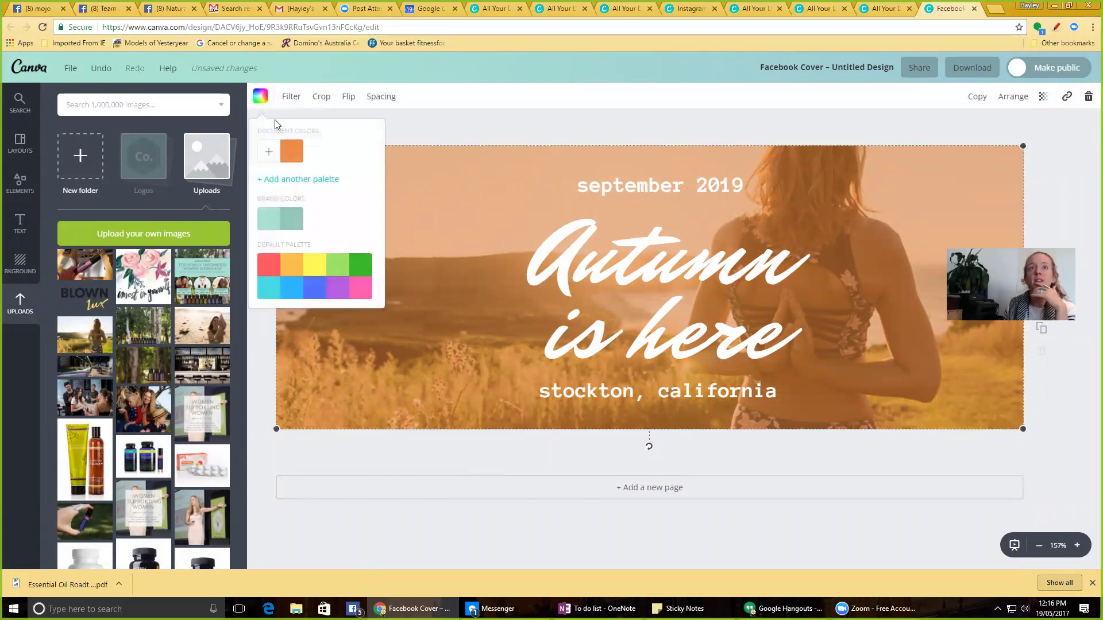
pyautogui.click(292, 153)
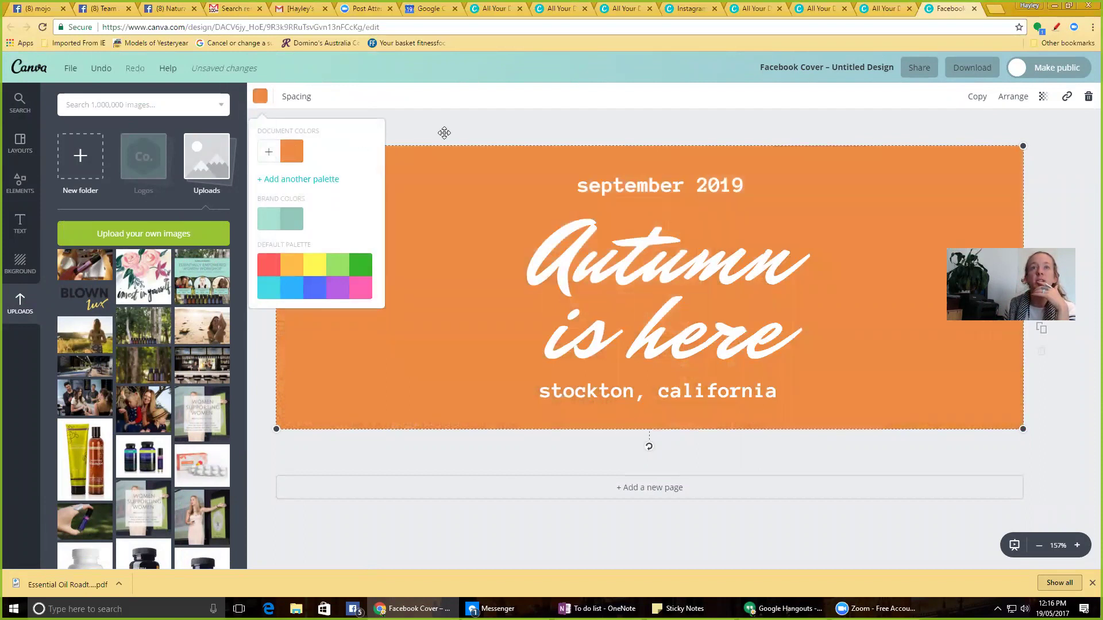
pyautogui.click(368, 124)
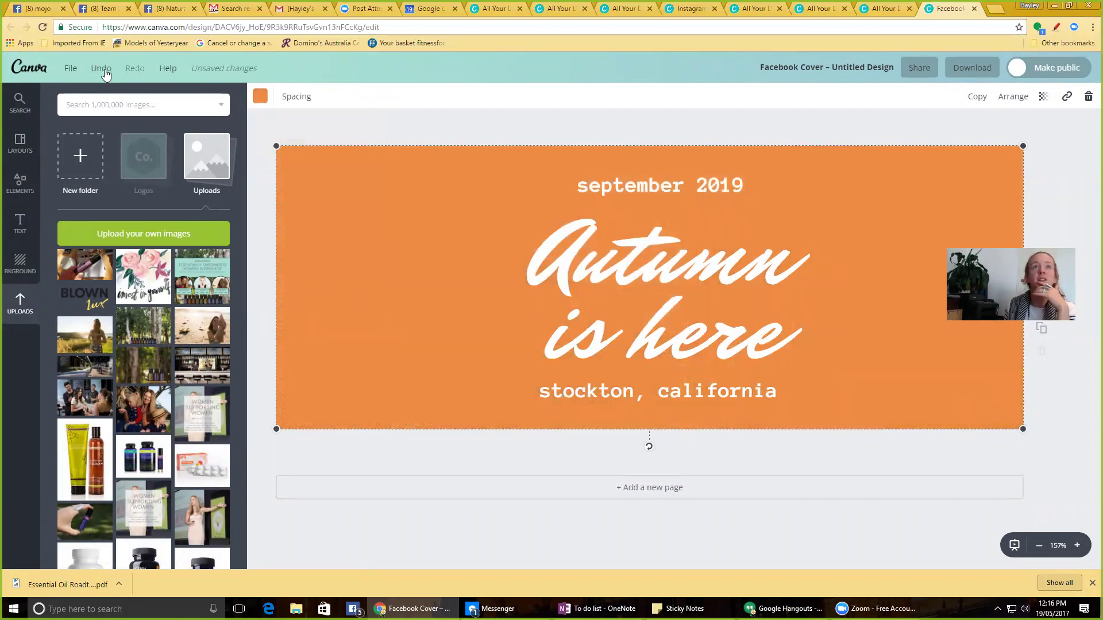
pyautogui.click(101, 68)
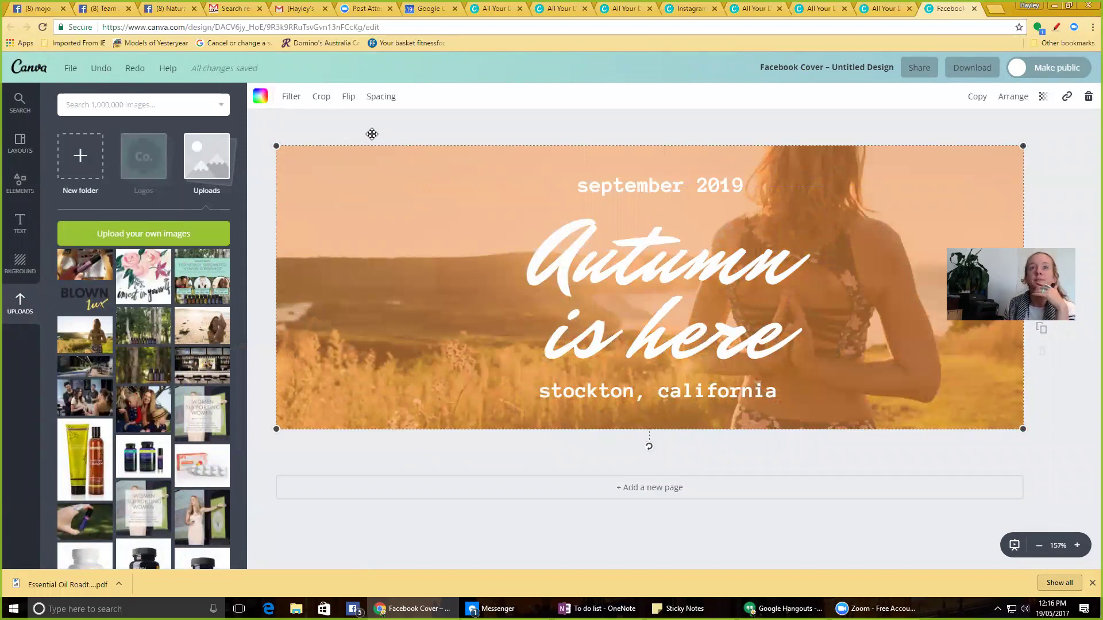
pyautogui.click(260, 96)
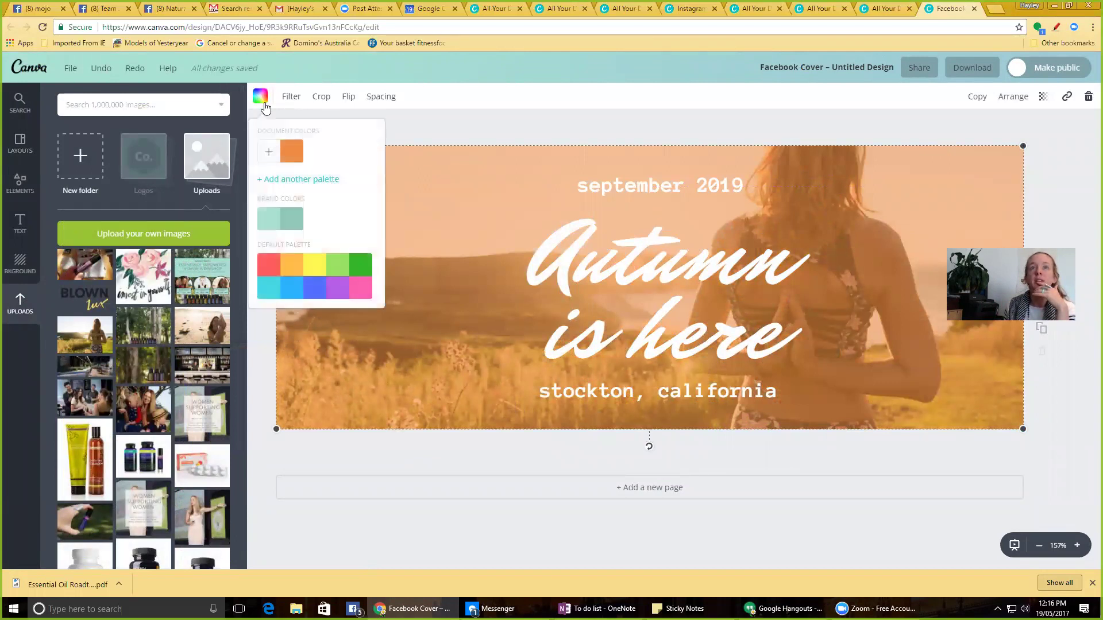
pyautogui.click(282, 155)
pyautogui.click(428, 148)
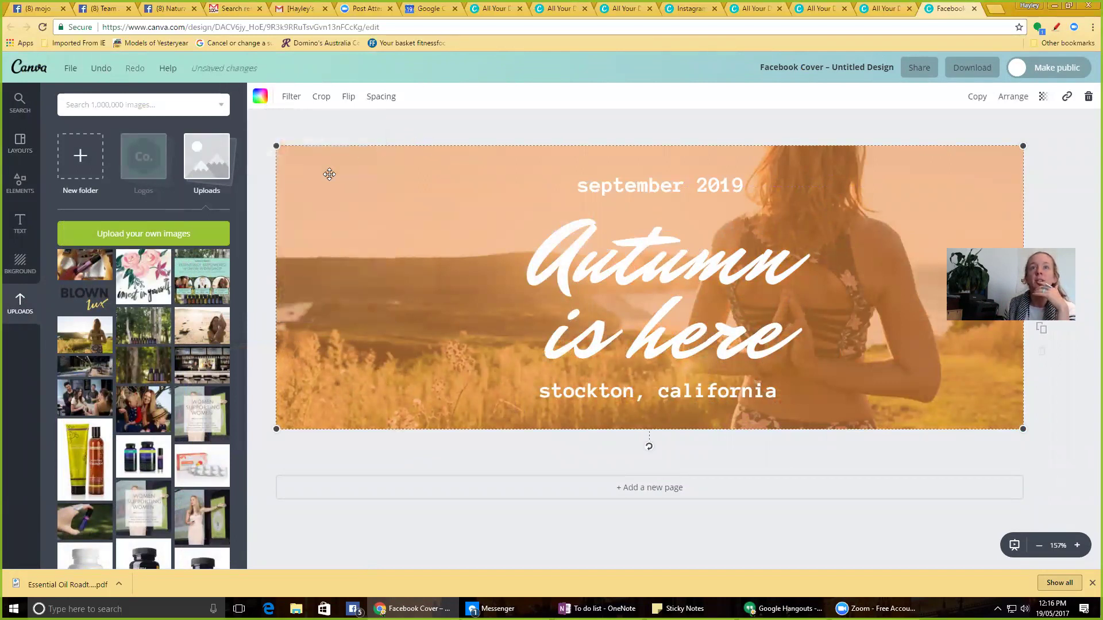
# - Try the mint brand colour on the cover background and undo the change
pyautogui.click(263, 99)
pyautogui.click(268, 222)
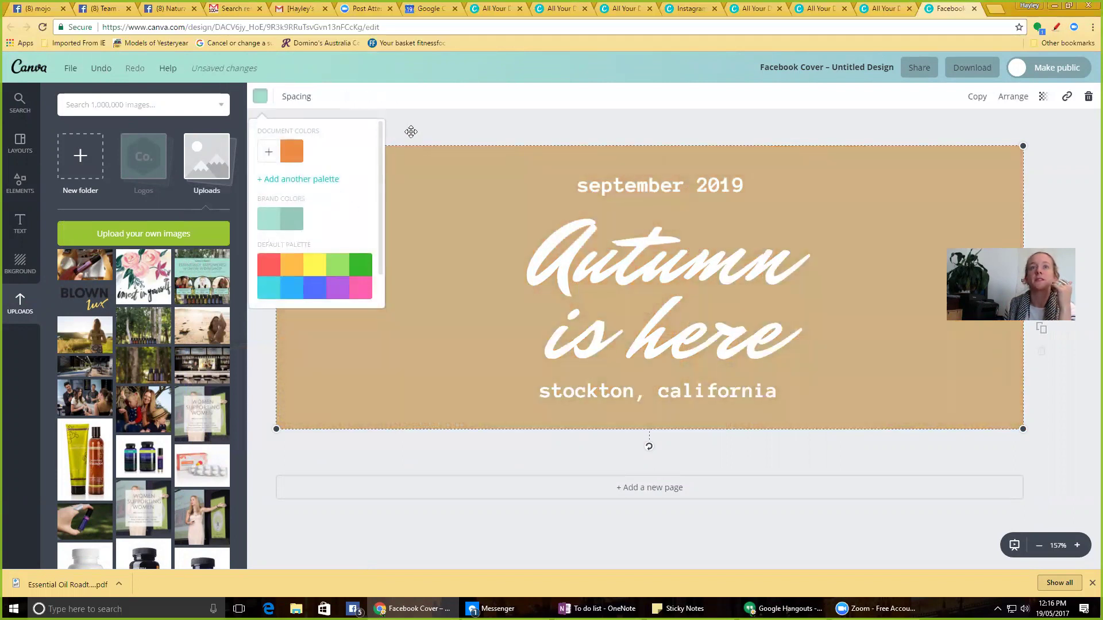
pyautogui.click(433, 134)
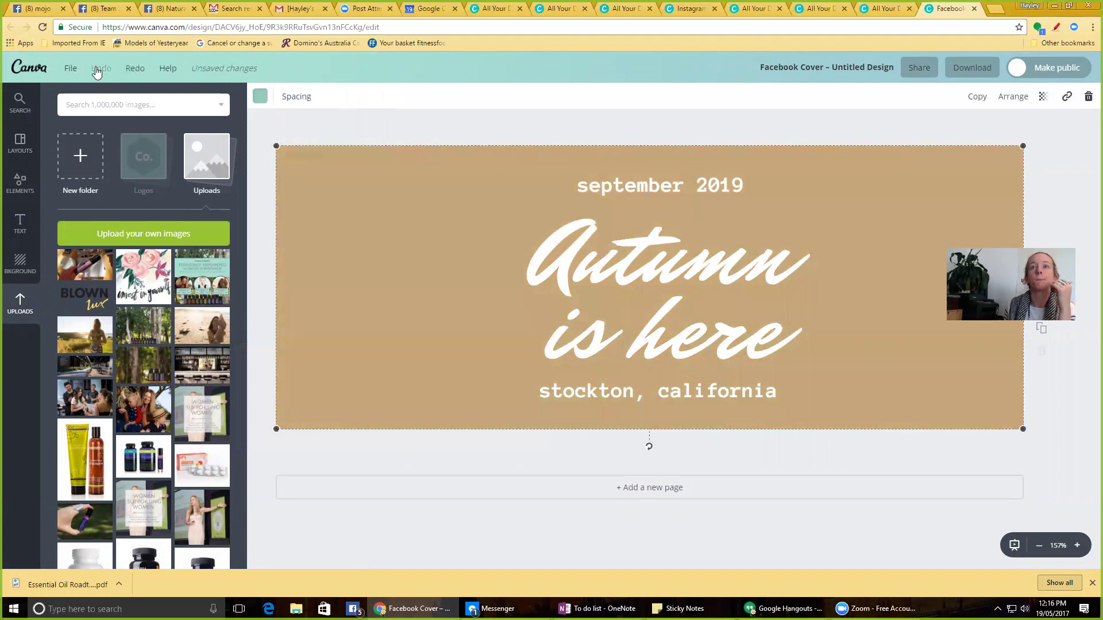
pyautogui.click(99, 70)
pyautogui.click(383, 120)
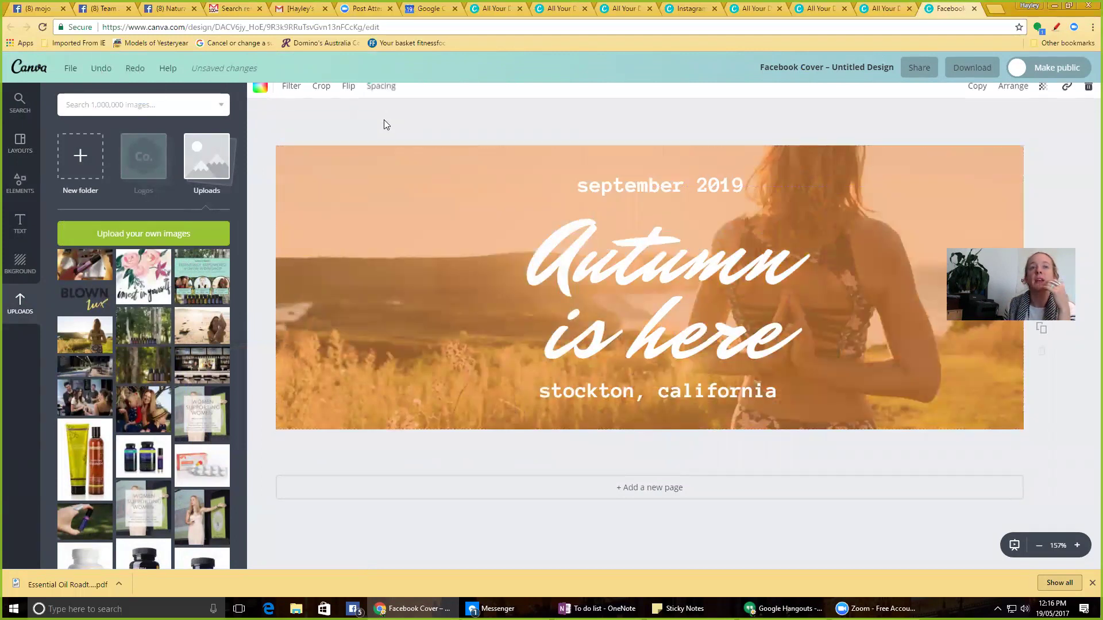
pyautogui.scroll(-3, 167, 229)
pyautogui.scroll(3, 167, 228)
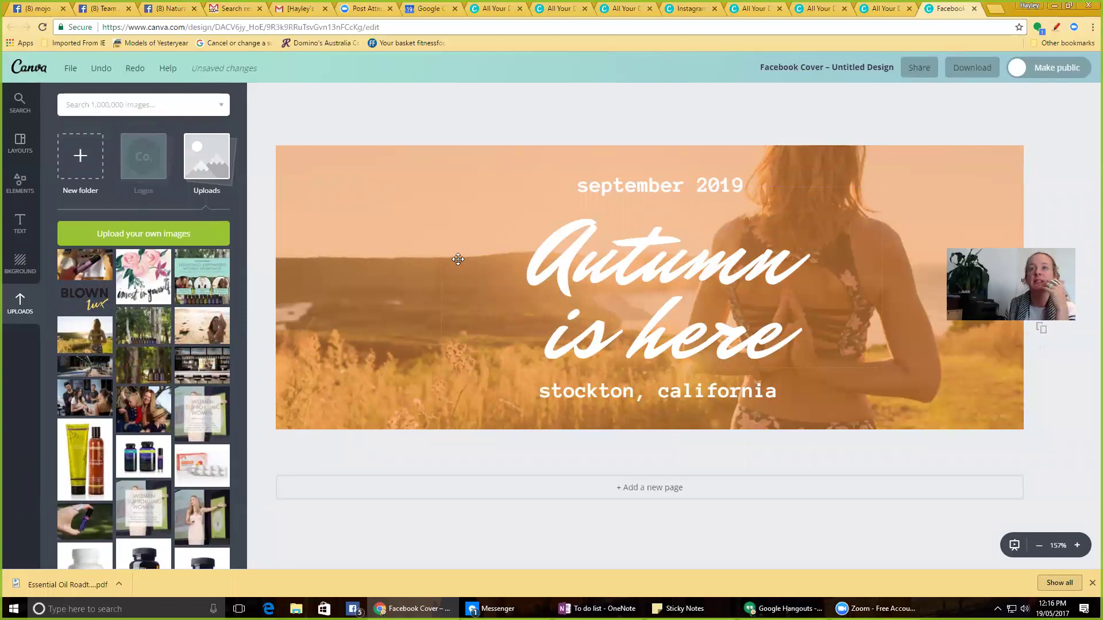
# - Add a circular photo frame to the cover and fit it into the upper-left corner beside the heading
pyautogui.click(611, 279)
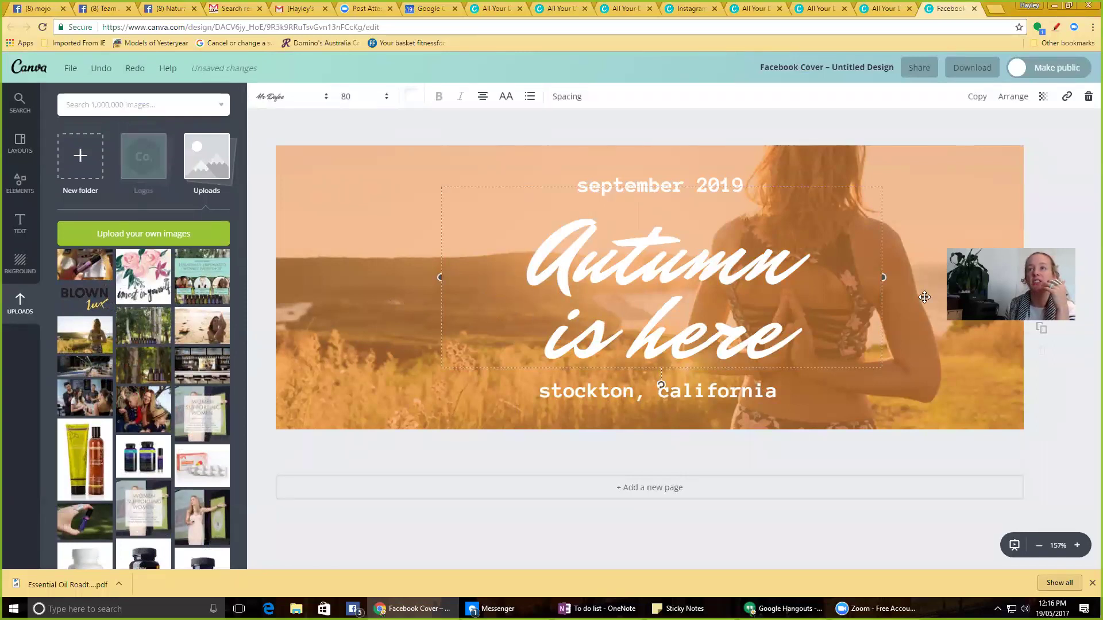
pyautogui.click(20, 143)
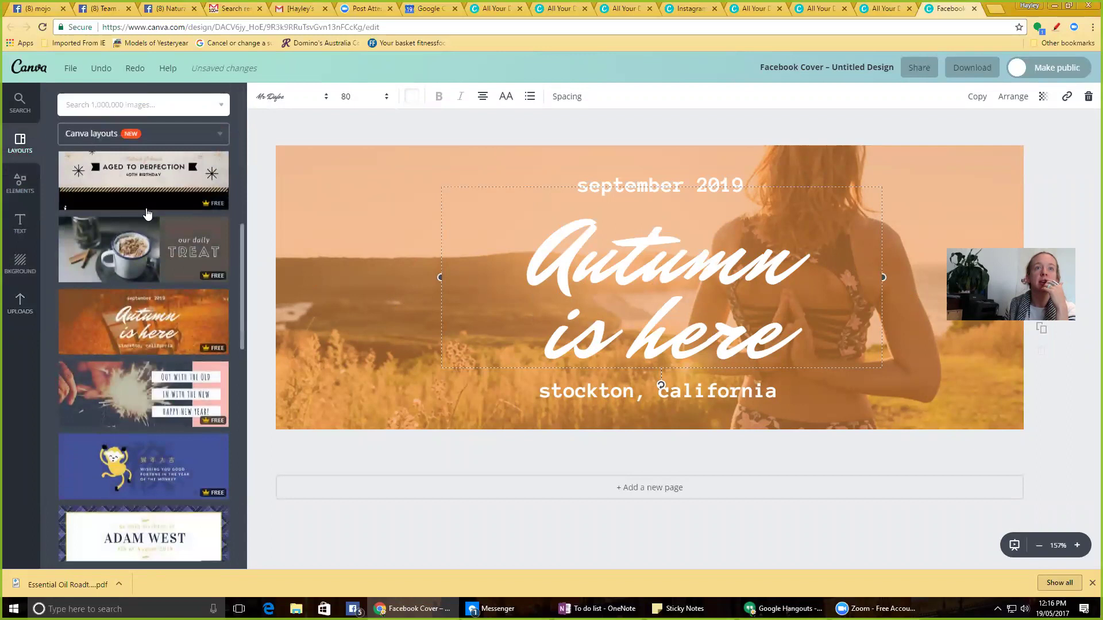
pyautogui.click(29, 181)
pyautogui.click(205, 158)
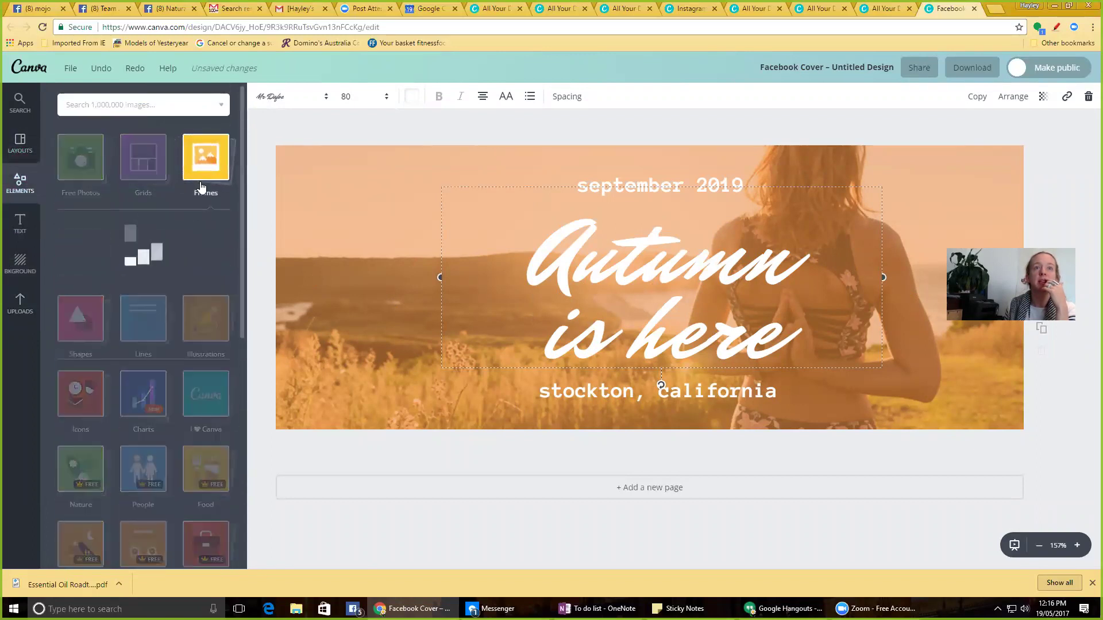
pyautogui.scroll(-3, 169, 287)
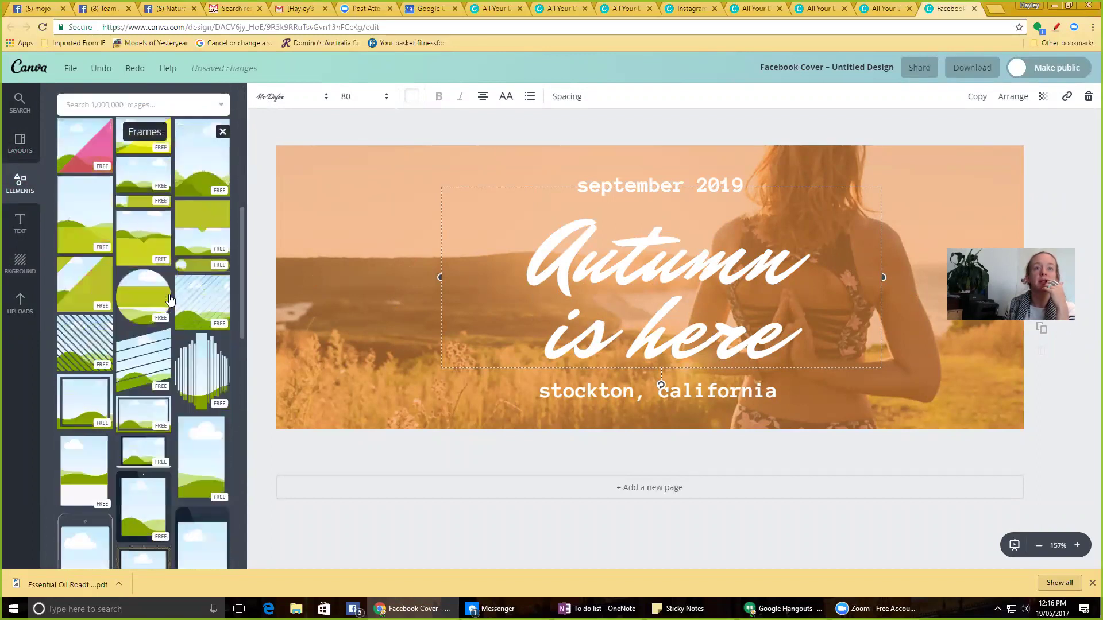
pyautogui.scroll(-5, 169, 299)
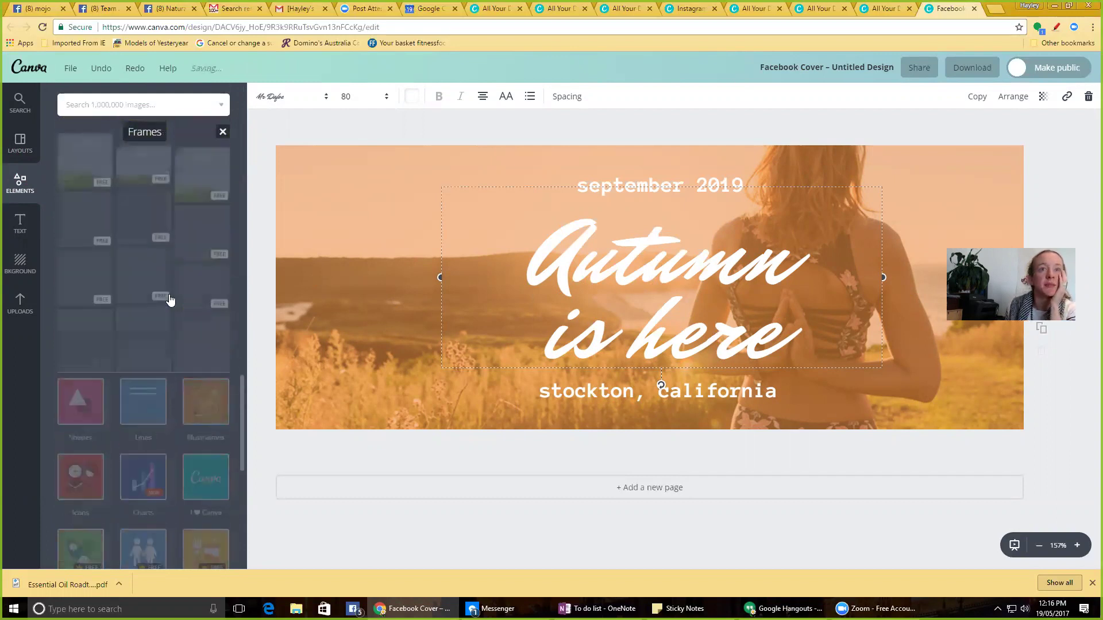
pyautogui.scroll(-5, 169, 295)
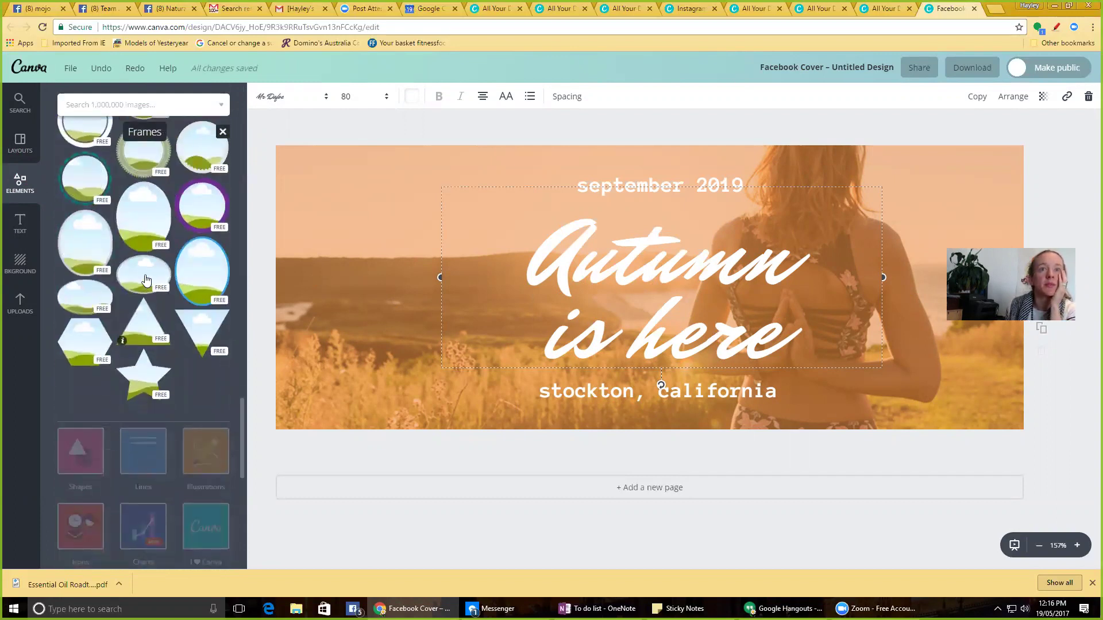
pyautogui.moveTo(183, 263); pyautogui.dragTo(505, 345)
pyautogui.moveTo(558, 422); pyautogui.dragTo(425, 289)
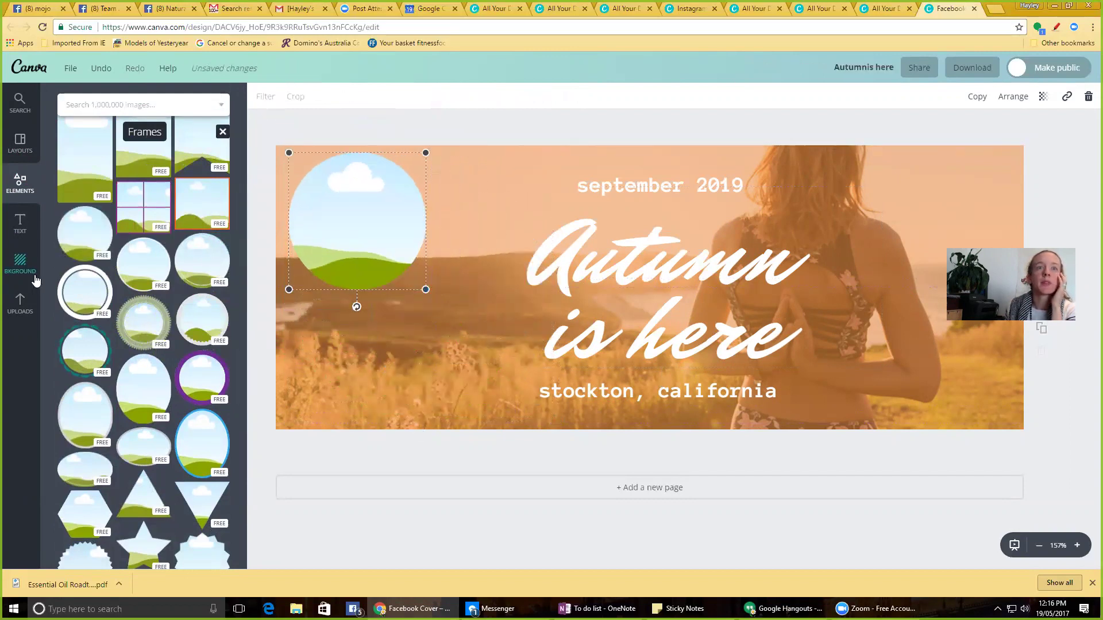
# - Fill the circular frame with the white-background Ikigai Oils logo from the uploaded images
pyautogui.click(19, 305)
pyautogui.scroll(-5, 130, 264)
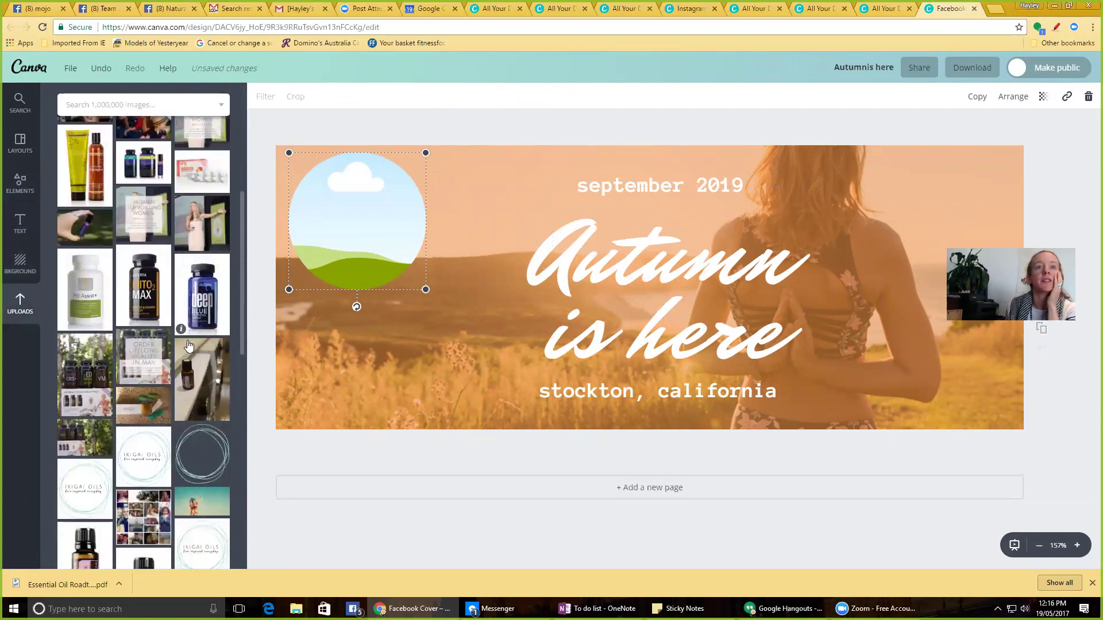
pyautogui.moveTo(130, 261); pyautogui.dragTo(339, 247)
pyautogui.click(395, 127)
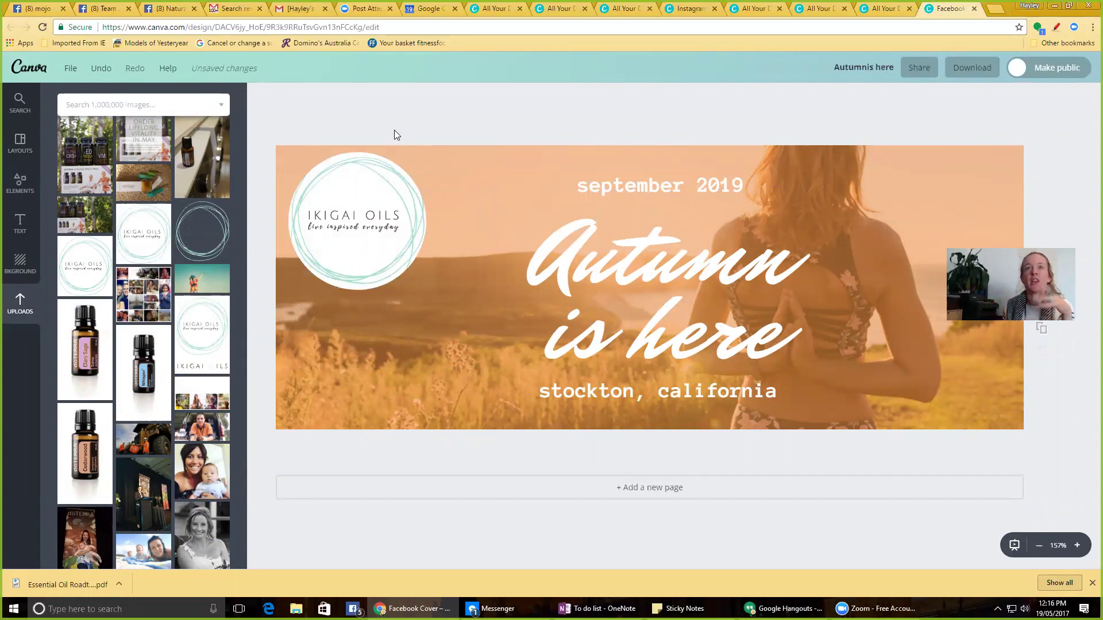
# - Nudge the framed logo slightly down, then open its crop and accept the existing framing
pyautogui.moveTo(359, 221)
pyautogui.mouseDown()
pyautogui.moveTo(419, 254)
pyautogui.moveTo(361, 232)
pyautogui.mouseUp()
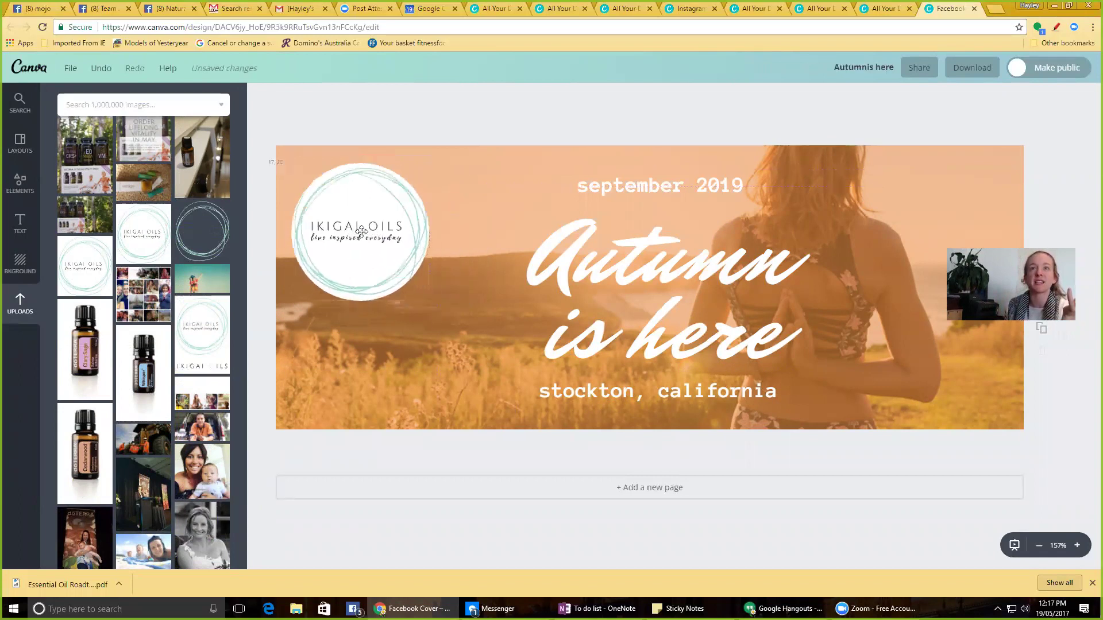
pyautogui.doubleClick(361, 231)
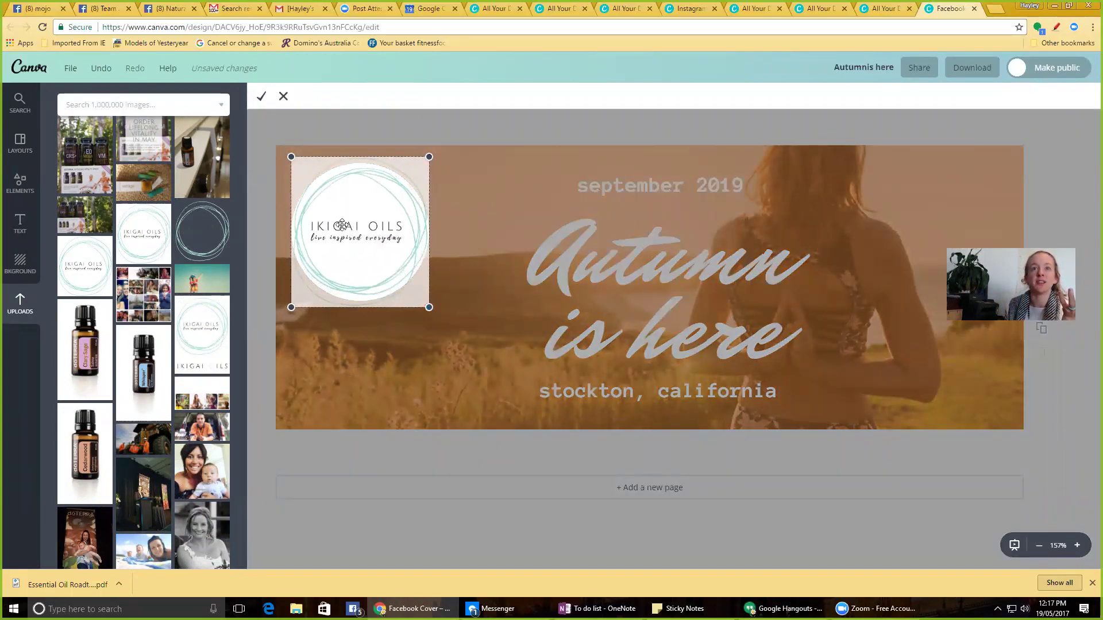
pyautogui.click(260, 98)
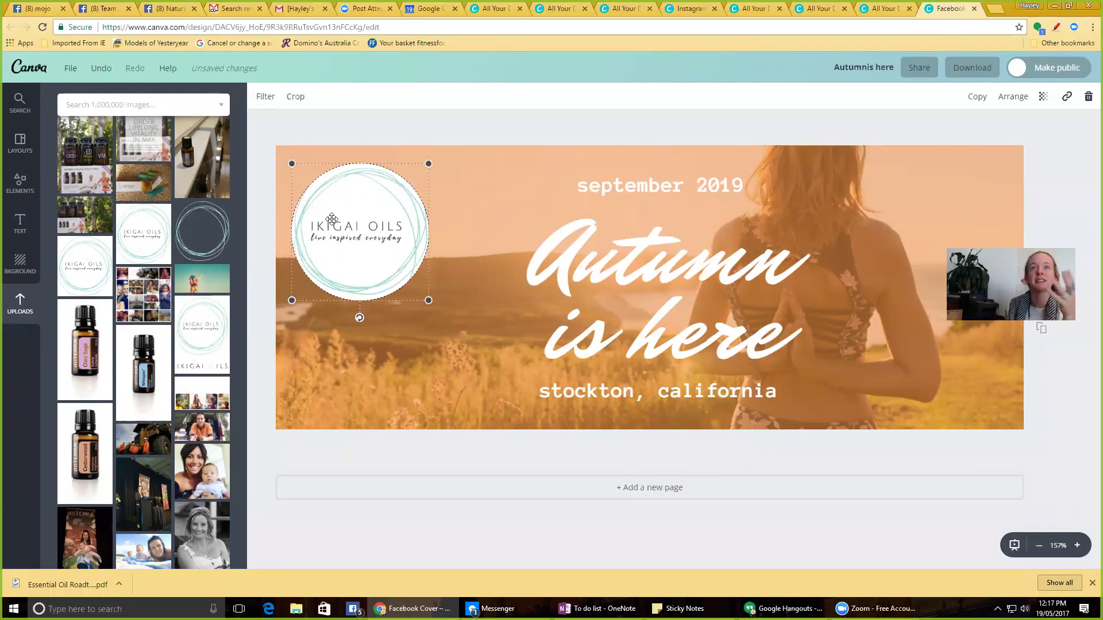
pyautogui.click(425, 134)
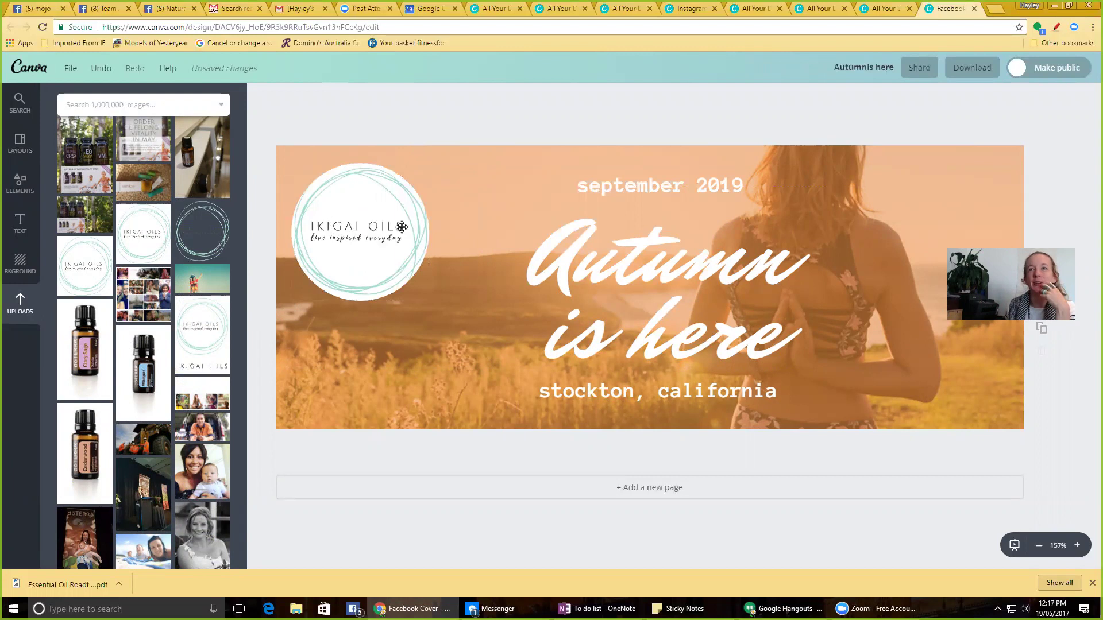
# - Add the transparent Ikigai Oils logo in a smaller size at the cover's upper-left corner, moving the framed logo below it for comparison
pyautogui.moveTo(373, 247); pyautogui.dragTo(400, 252)
pyautogui.moveTo(205, 229); pyautogui.dragTo(329, 226)
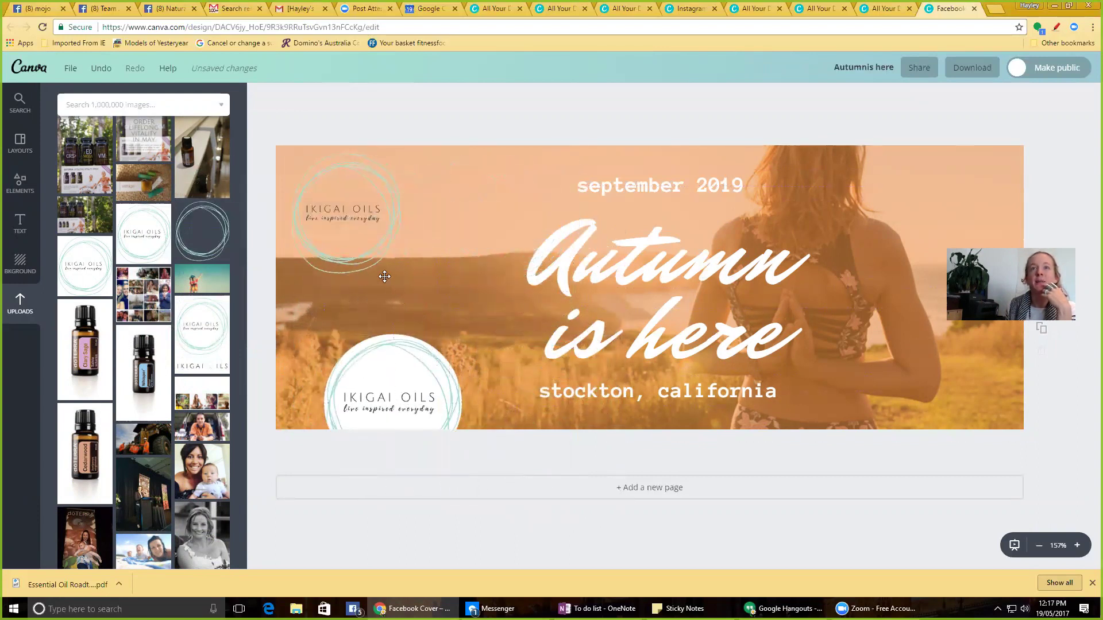
pyautogui.moveTo(401, 274); pyautogui.dragTo(376, 246)
pyautogui.moveTo(402, 382); pyautogui.dragTo(441, 331)
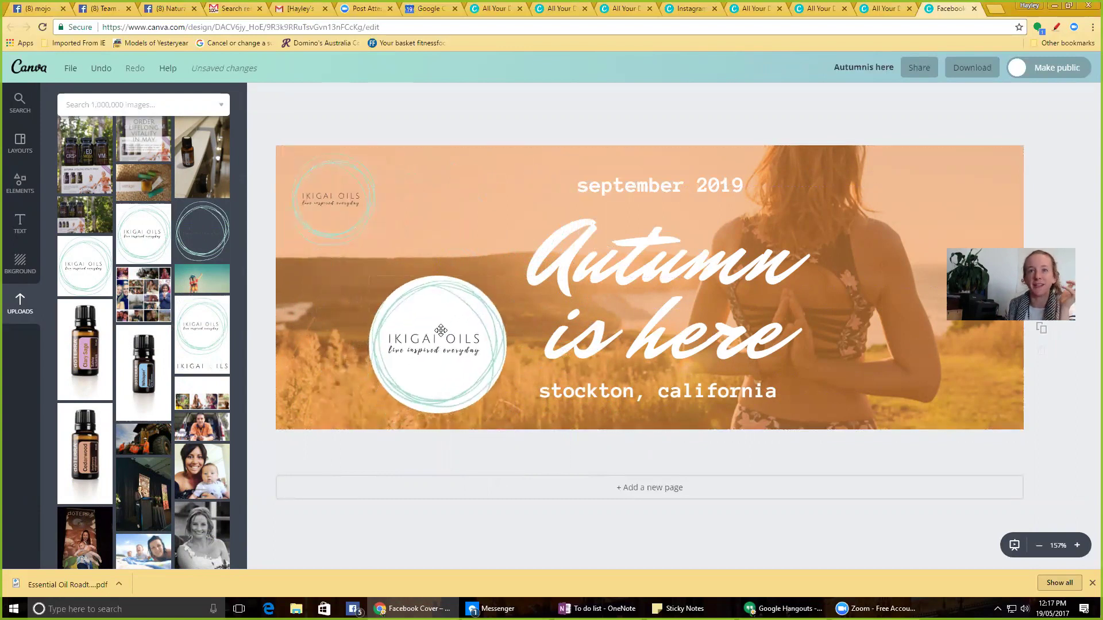
# - Delete the transparent Ikigai Oils logo from the cover's upper-left corner
pyautogui.click(345, 307)
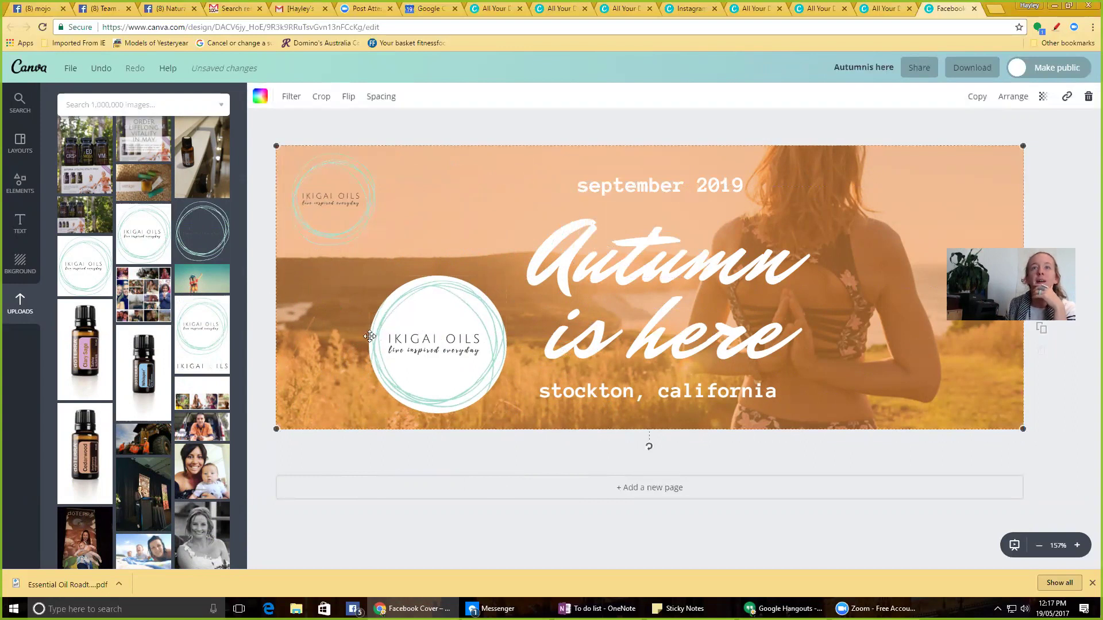
pyautogui.click(331, 228)
pyautogui.press('Delete')
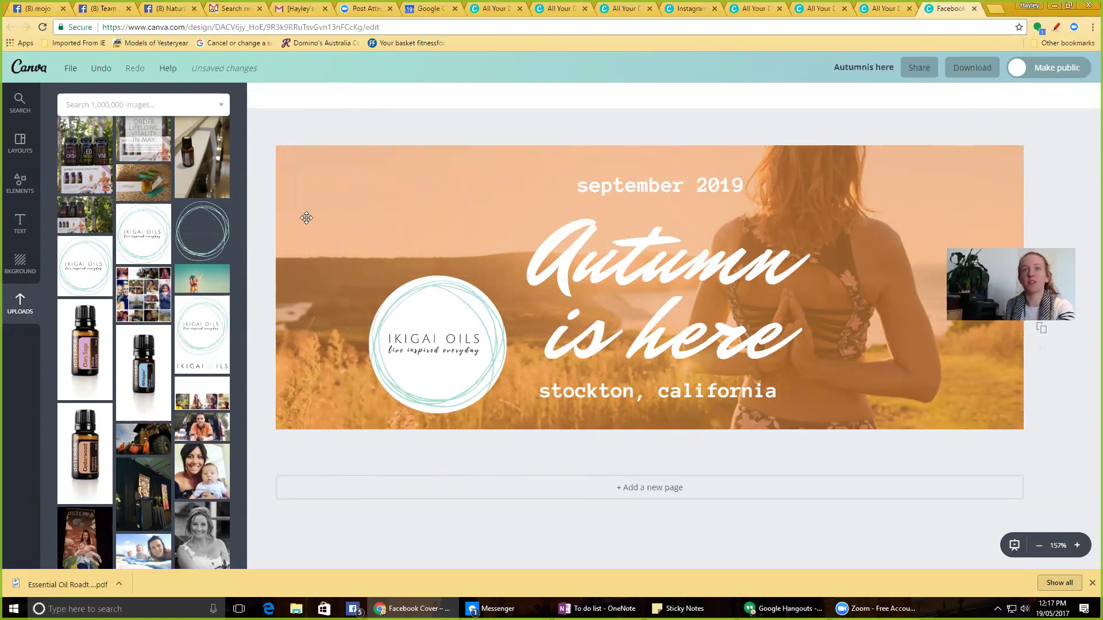
# - Add a solid square shape to the cover and move it against the cover's left edge
pyautogui.click(20, 183)
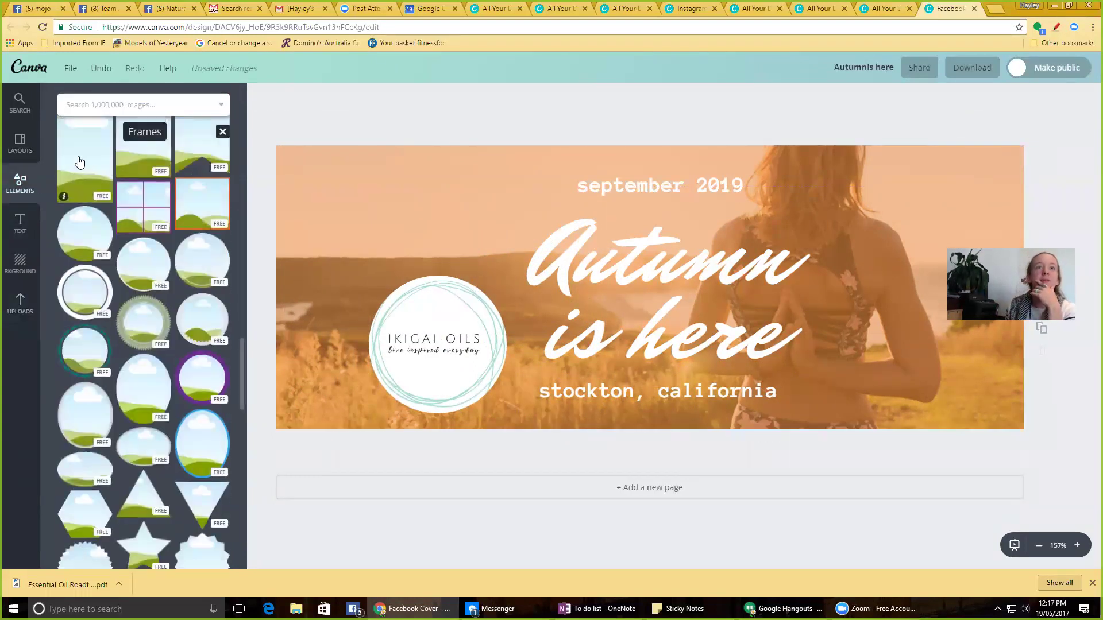
pyautogui.click(23, 147)
pyautogui.click(21, 183)
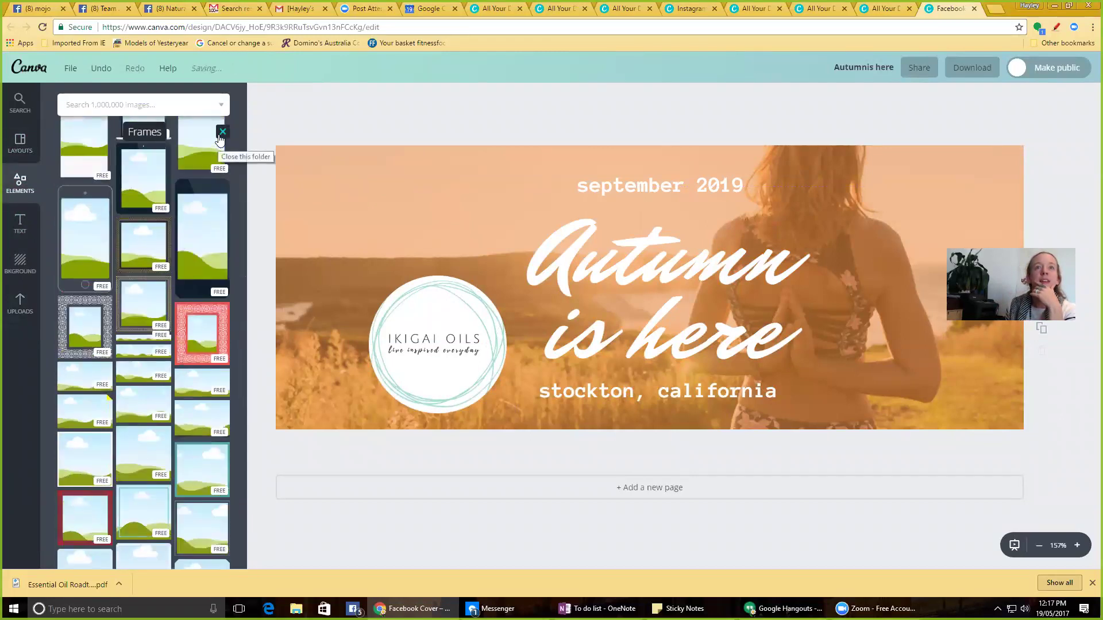
pyautogui.click(222, 133)
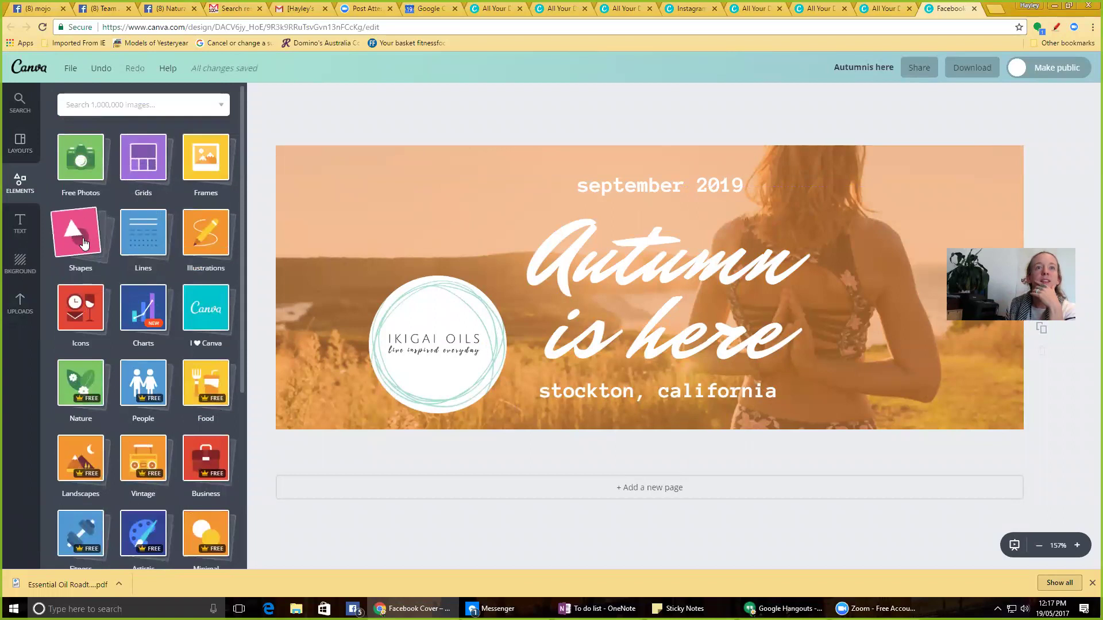
pyautogui.click(81, 232)
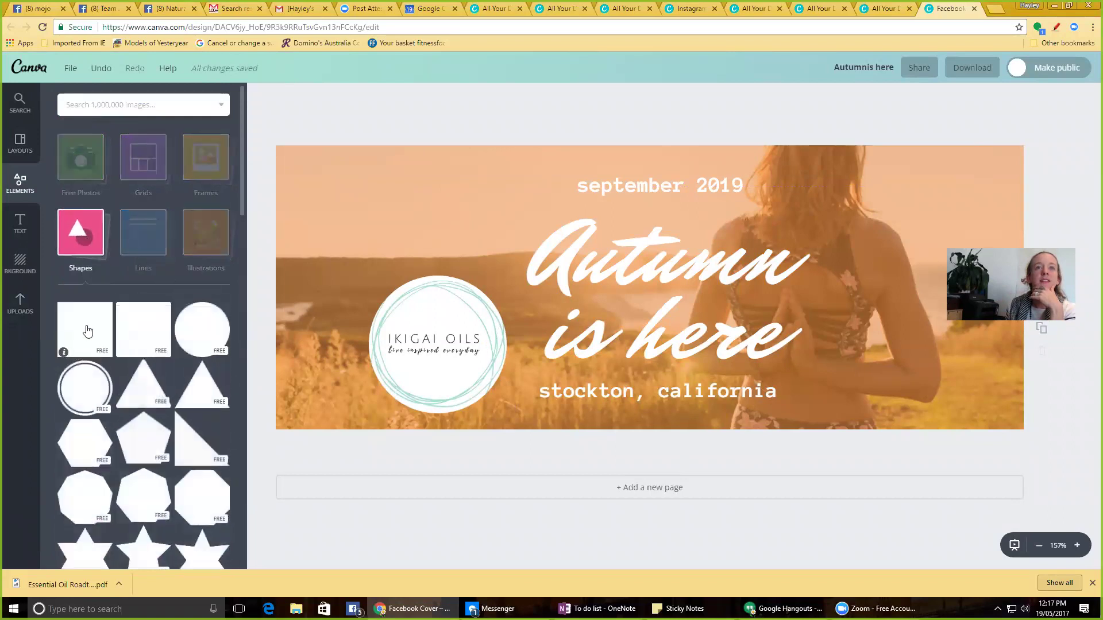
pyautogui.click(92, 337)
pyautogui.click(92, 336)
pyautogui.moveTo(635, 310); pyautogui.dragTo(367, 291)
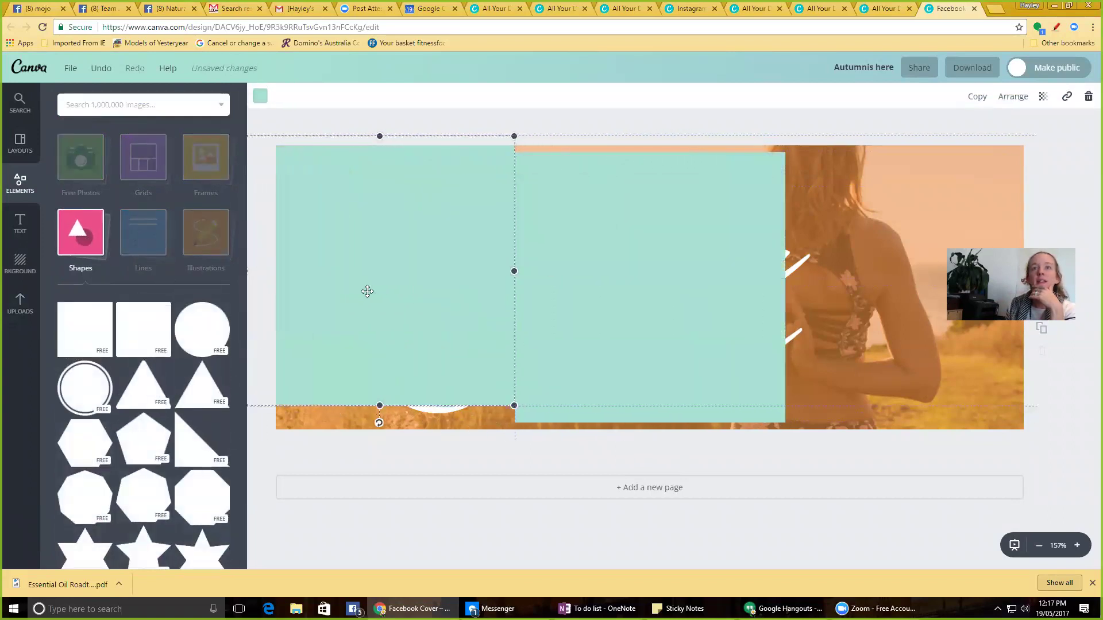
# - Delete the duplicate square and resize the remaining one into a full-height band across about the left quarter of the cover
pyautogui.click(591, 340)
pyautogui.press('Delete')
pyautogui.click(438, 357)
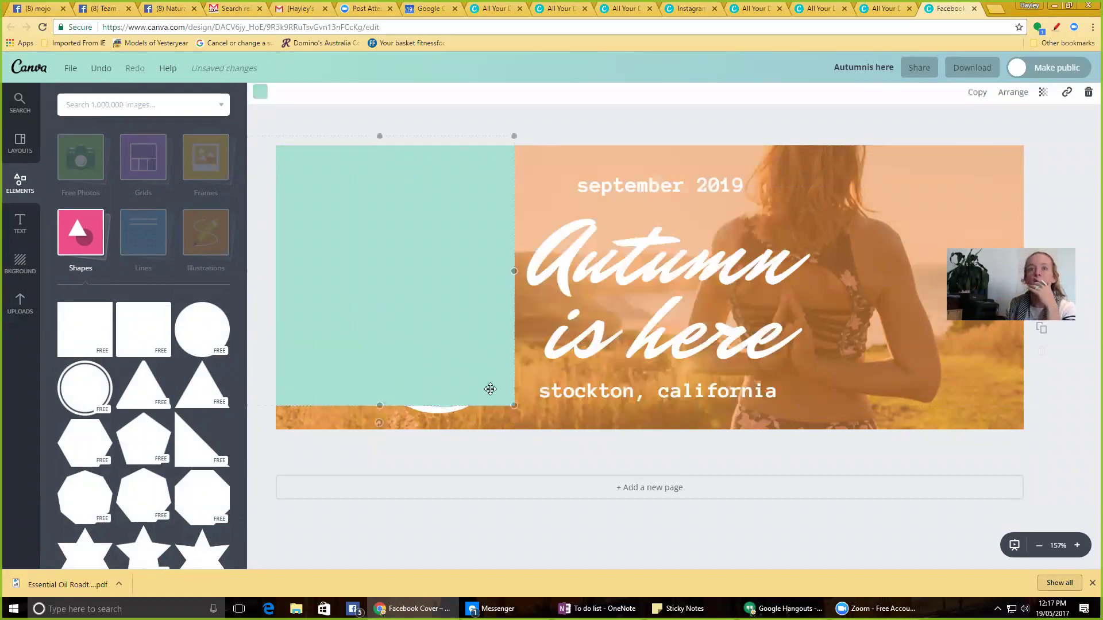
pyautogui.moveTo(512, 405); pyautogui.dragTo(514, 485)
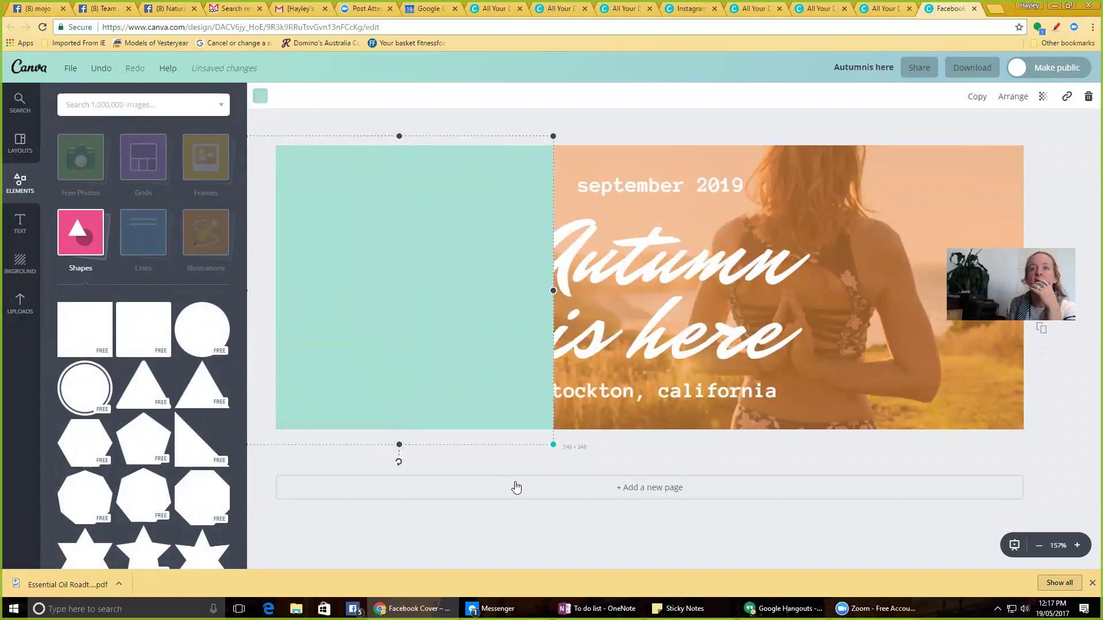
pyautogui.moveTo(554, 290); pyautogui.dragTo(455, 290)
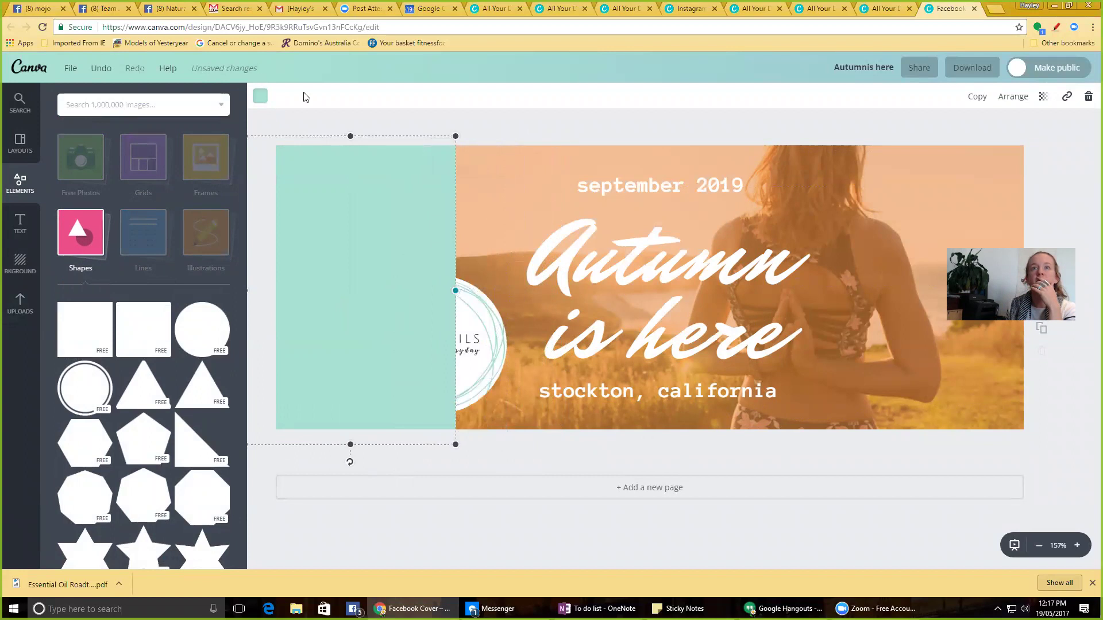
# - Recolour the left band from the brand mint to the pale yellow-green f9ffe8
pyautogui.click(261, 98)
pyautogui.click(268, 152)
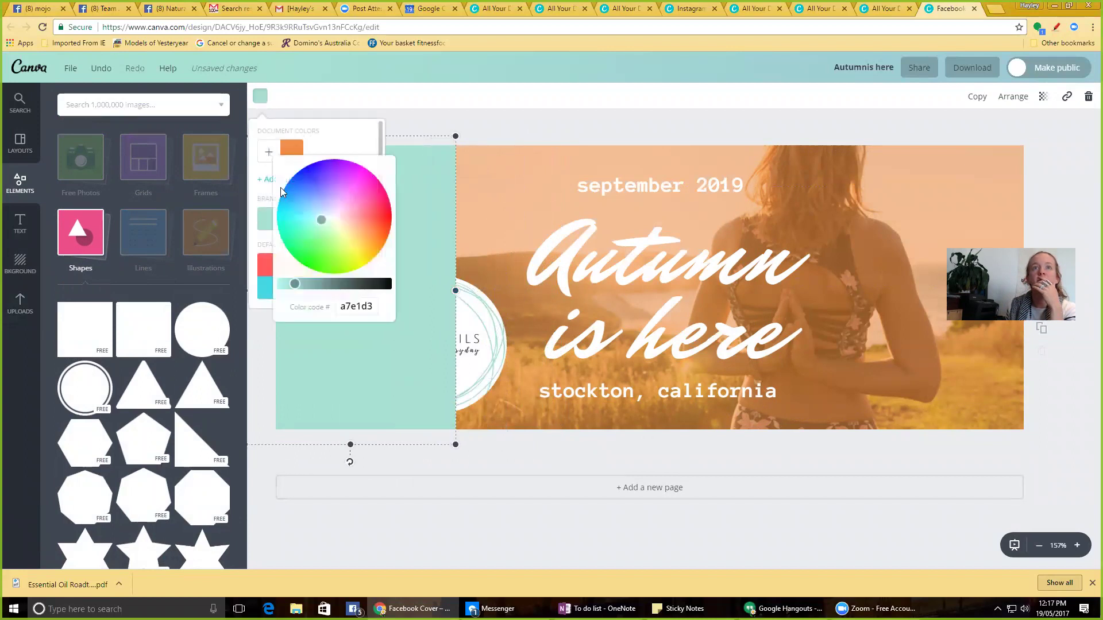
pyautogui.moveTo(317, 222); pyautogui.dragTo(334, 219)
pyautogui.moveTo(297, 282); pyautogui.dragTo(283, 284)
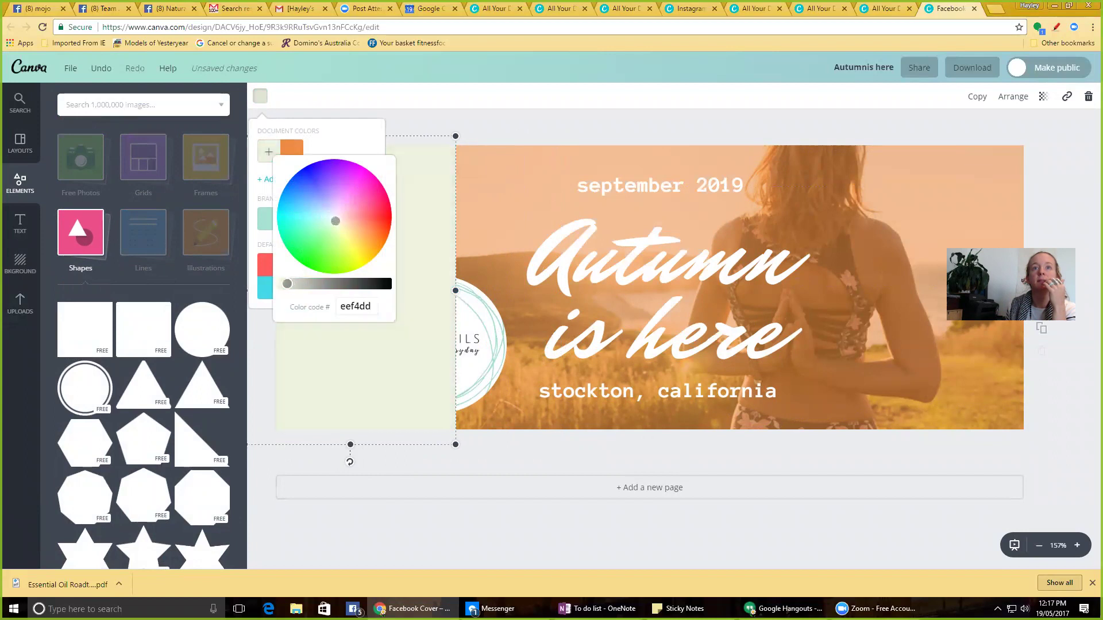
pyautogui.click(409, 125)
pyautogui.click(474, 325)
pyautogui.click(351, 174)
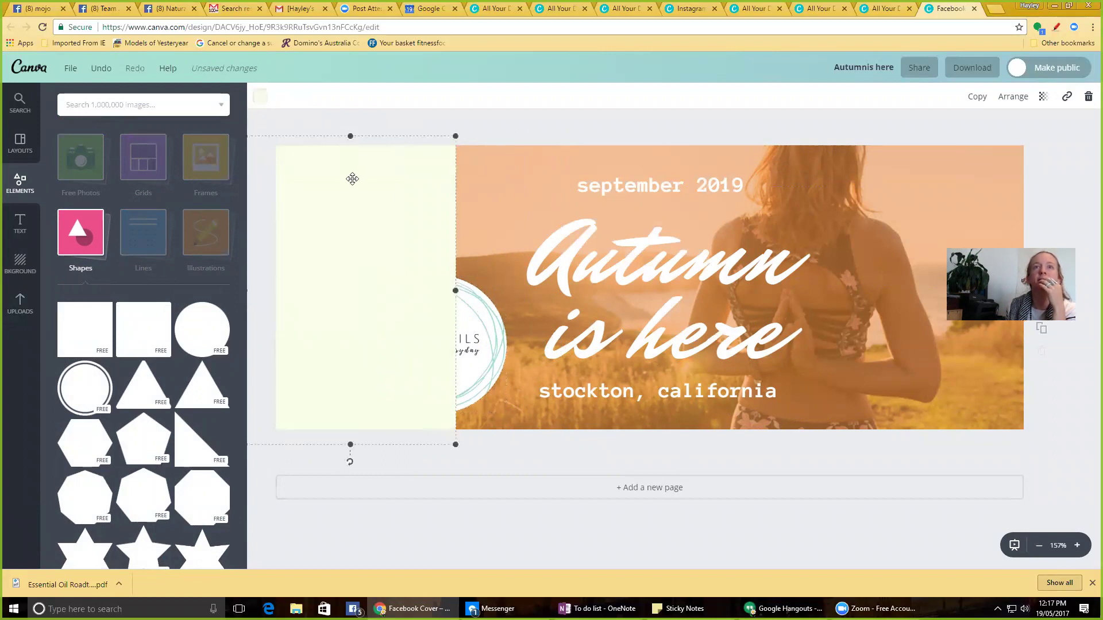
pyautogui.click(260, 96)
pyautogui.click(276, 179)
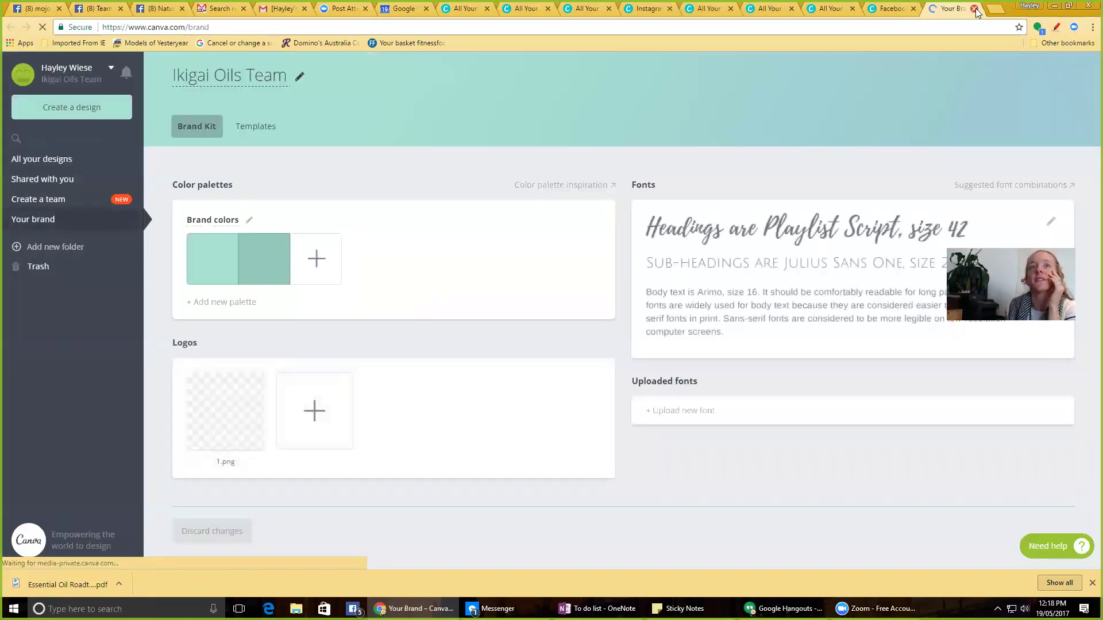
pyautogui.click(974, 8)
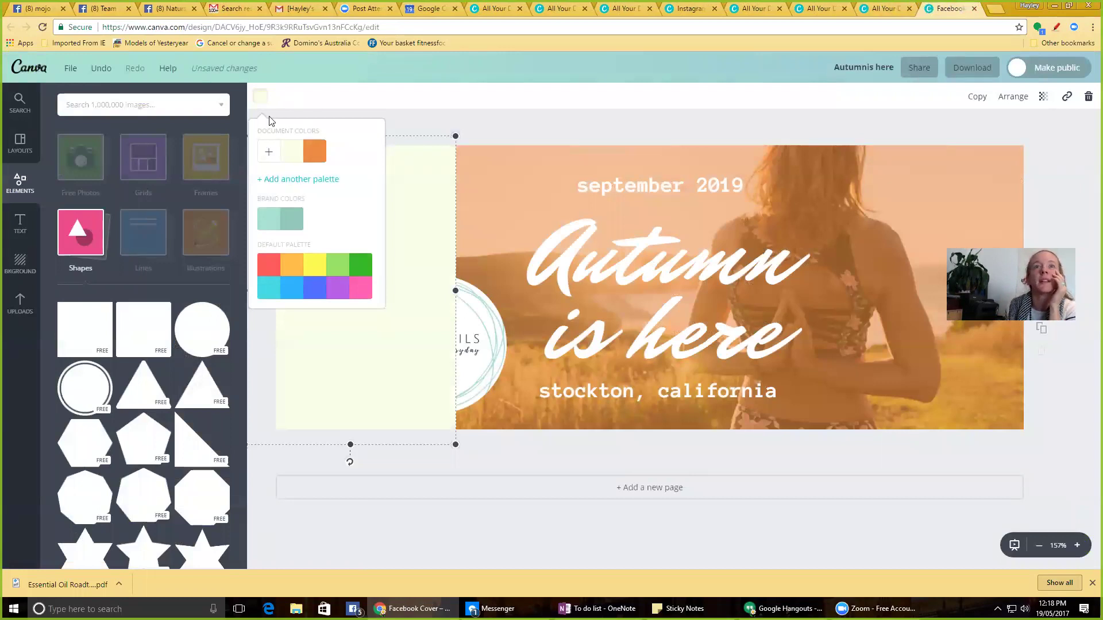
# - Lighten the left band's colour to a near-white cream and send the band behind the framed logo
pyautogui.click(269, 152)
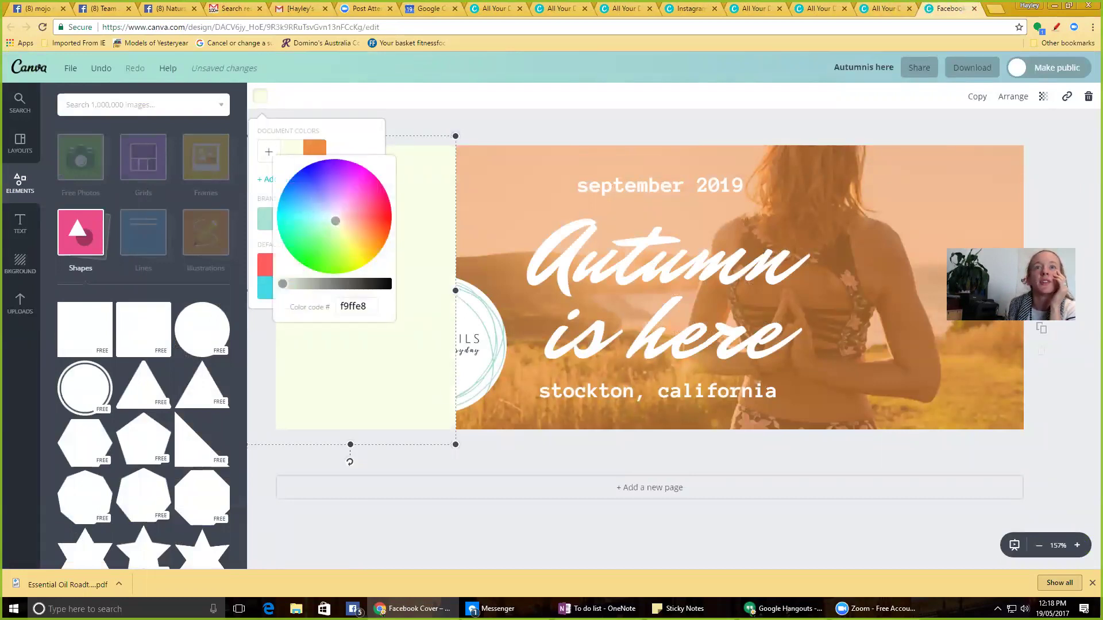
pyautogui.click(419, 121)
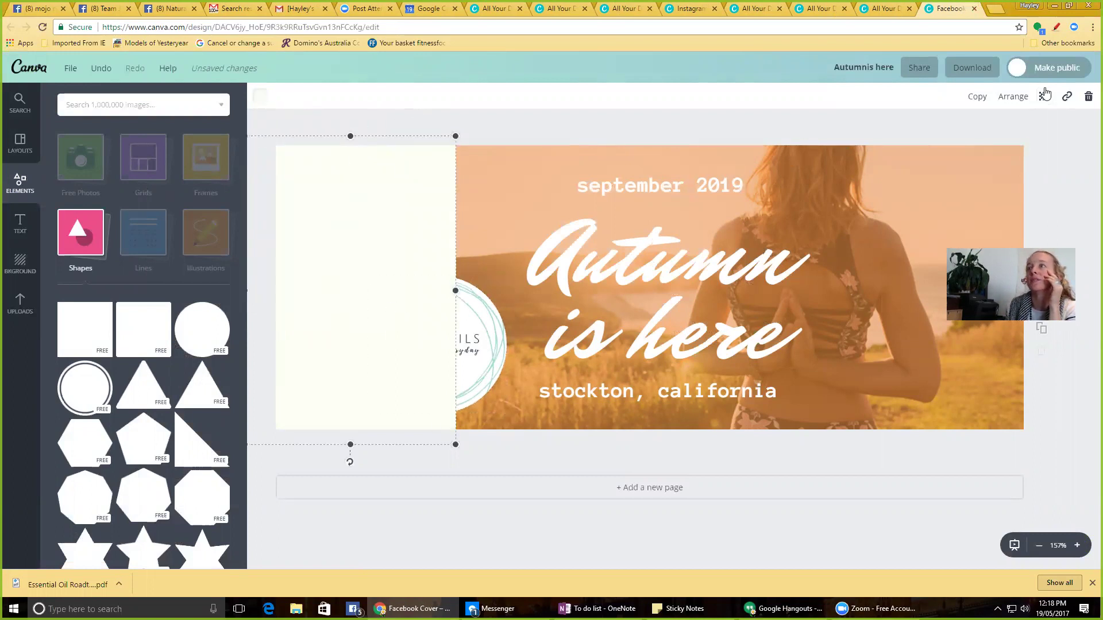
pyautogui.click(1021, 99)
pyautogui.click(989, 148)
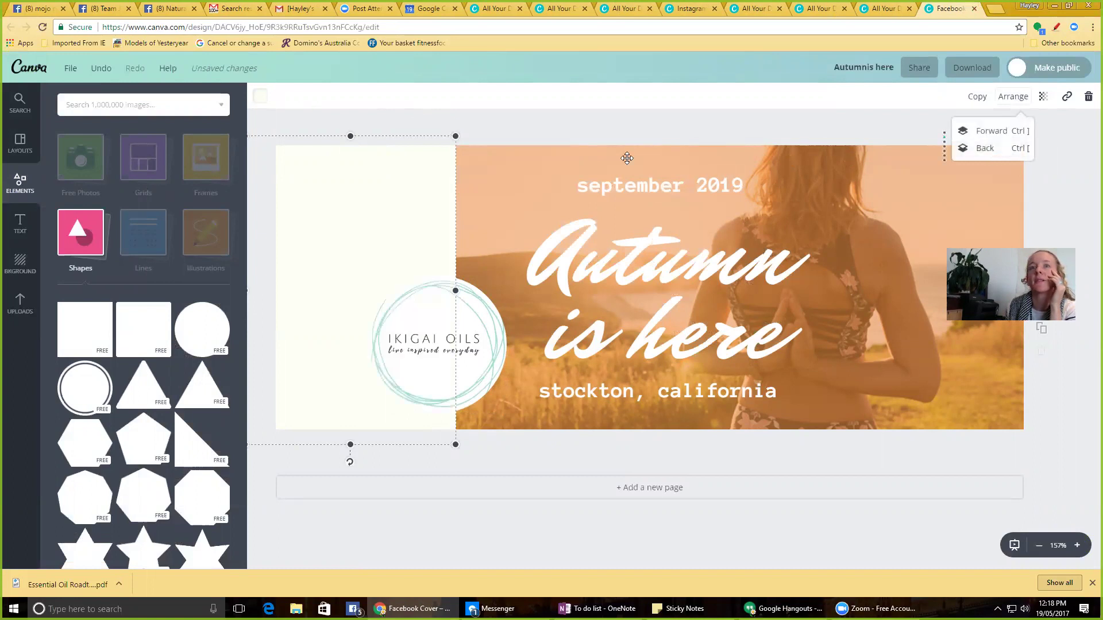
# - Move the circular frame onto the cream band and remove it from the cover
pyautogui.moveTo(477, 375); pyautogui.dragTo(396, 246)
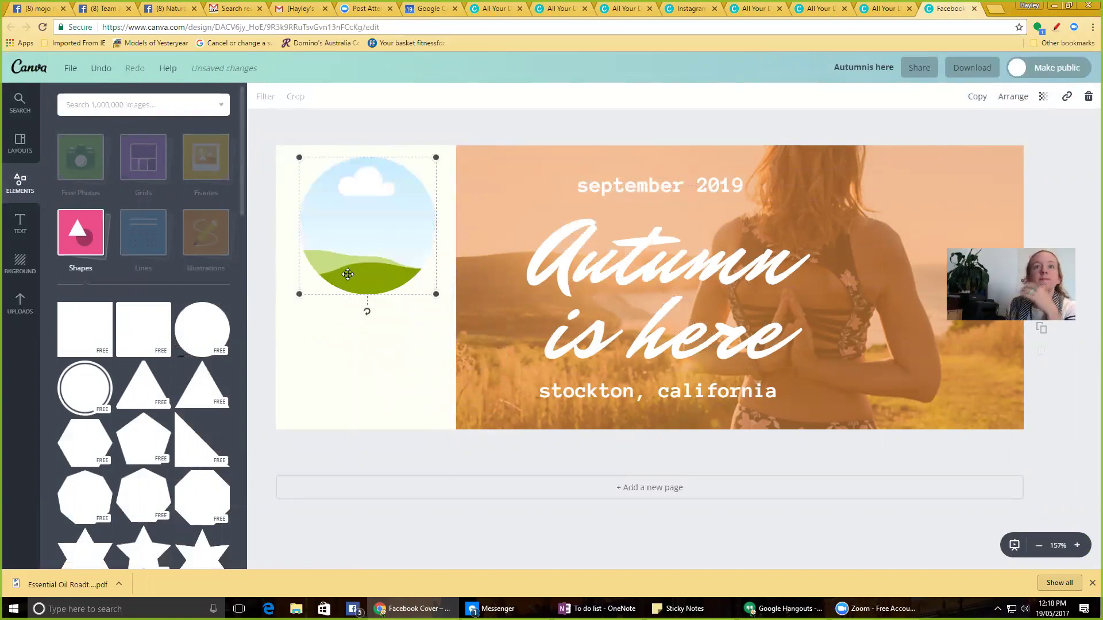
pyautogui.press('Delete')
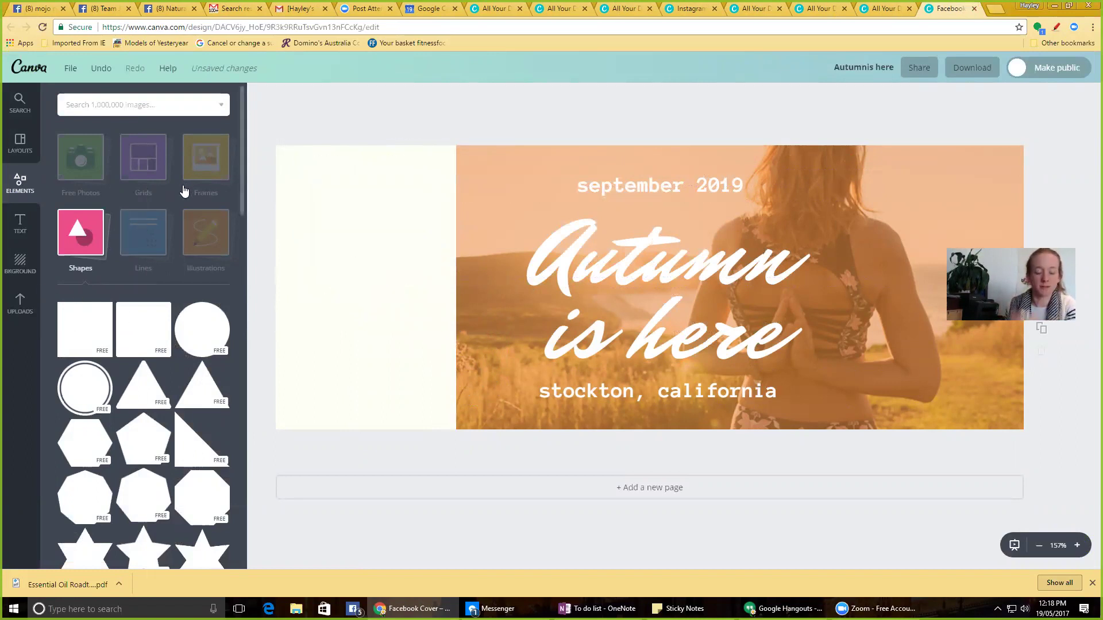
pyautogui.hotkey('ctrl', 'z')
pyautogui.click(21, 303)
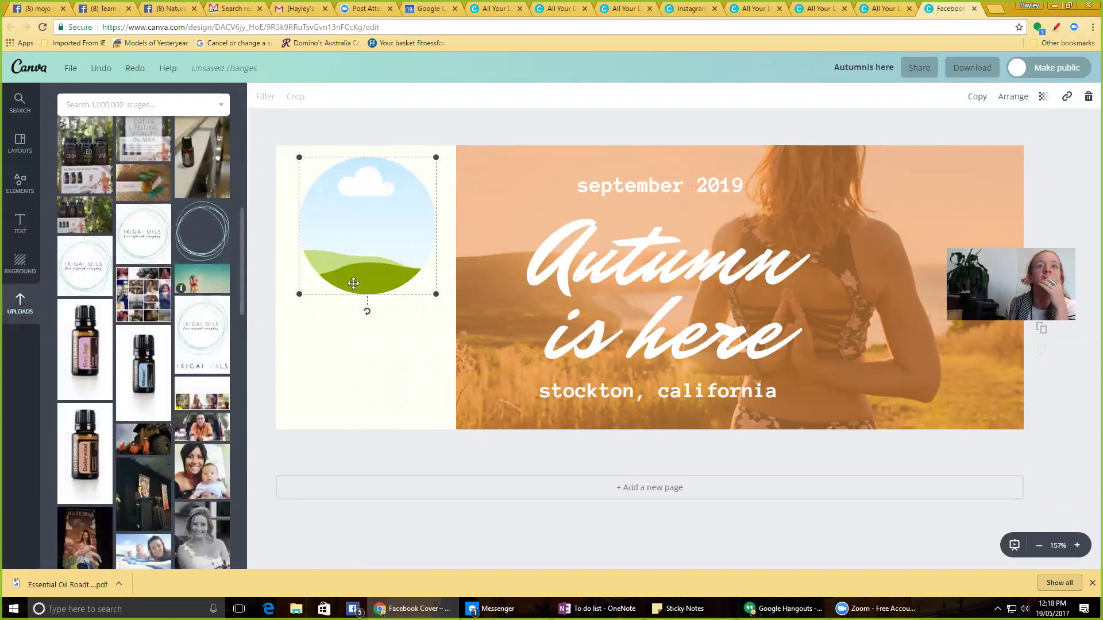
pyautogui.press('Delete')
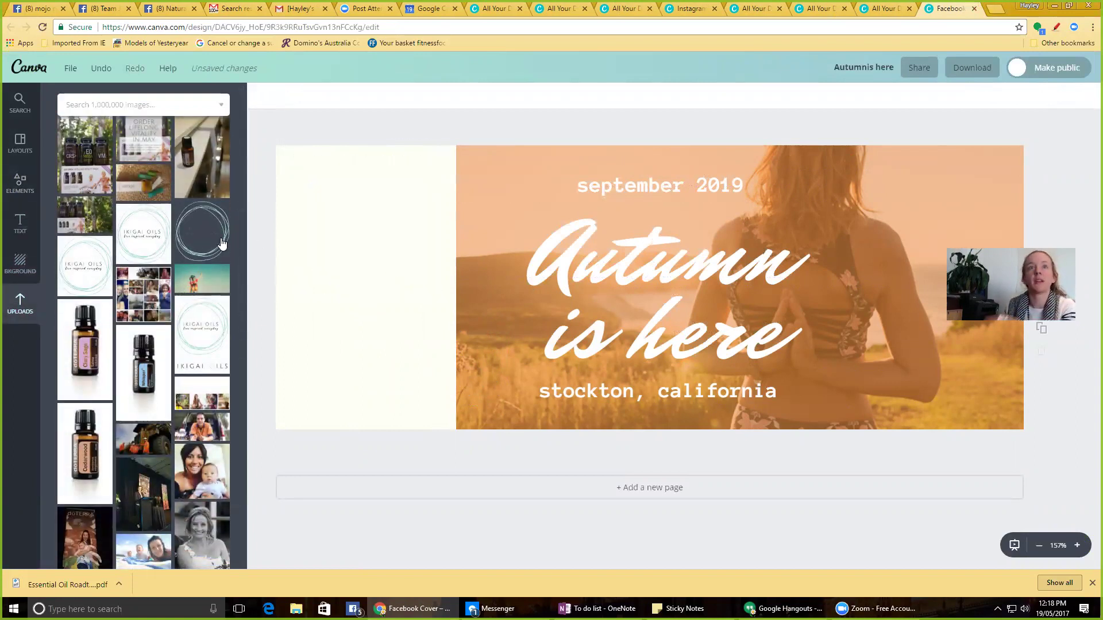
# - Add the white-background Ikigai Oils logo from the uploaded images, shrink it and place it on the lower part of the cream band
pyautogui.moveTo(143, 234); pyautogui.dragTo(468, 374)
pyautogui.moveTo(539, 439); pyautogui.dragTo(403, 290)
pyautogui.moveTo(371, 257); pyautogui.dragTo(376, 374)
pyautogui.click(414, 134)
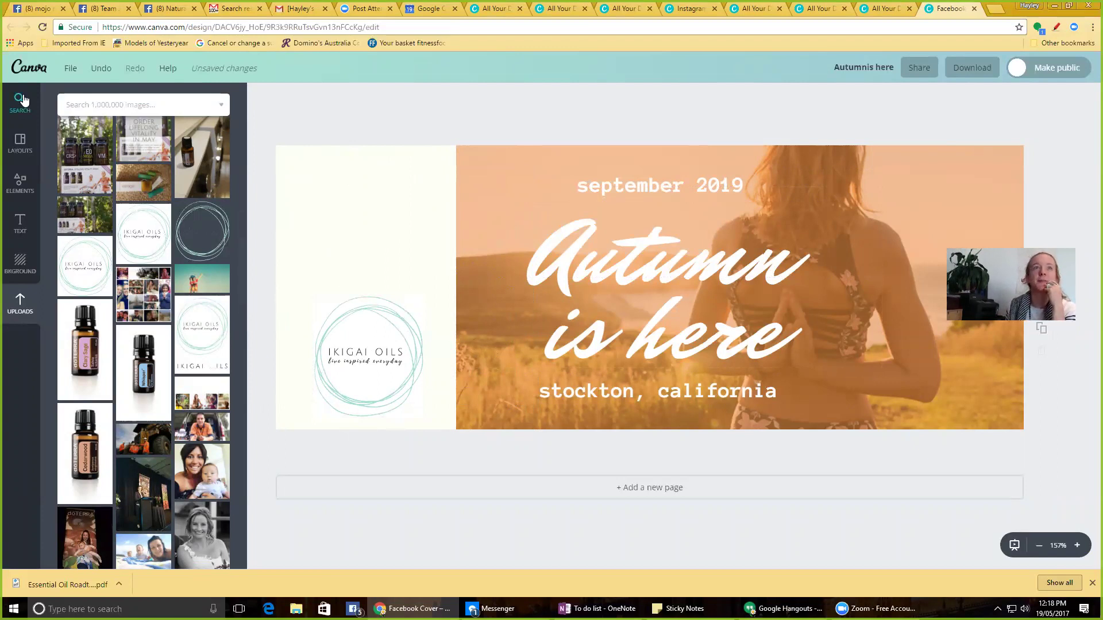
# - Leave the cover for the home page and browse the full range of design types, from social media posts to ads
pyautogui.click(30, 74)
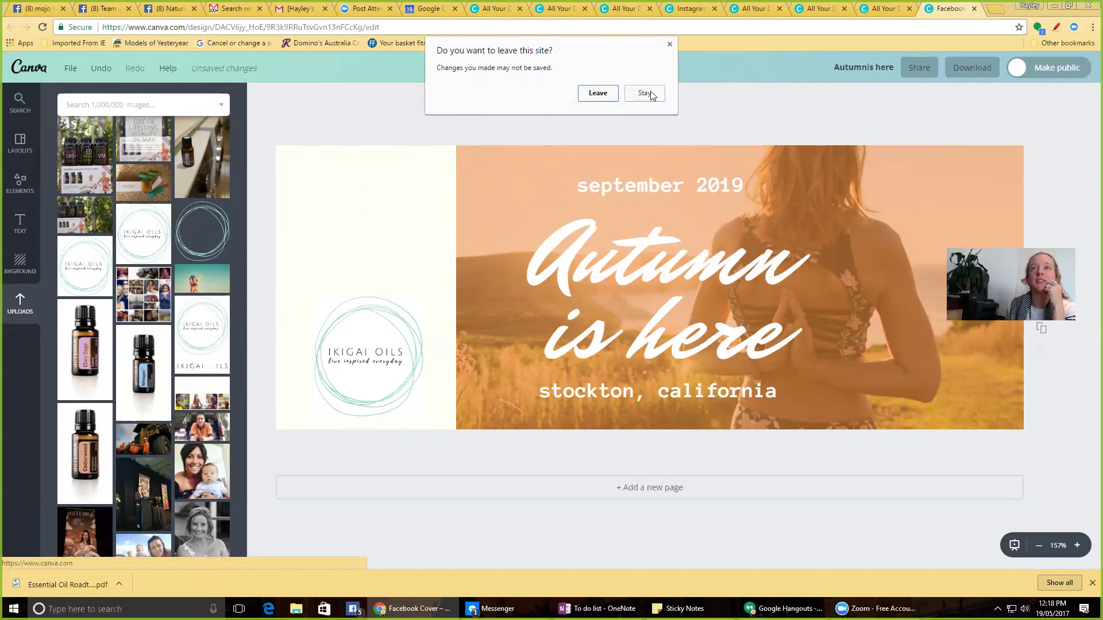
pyautogui.click(598, 94)
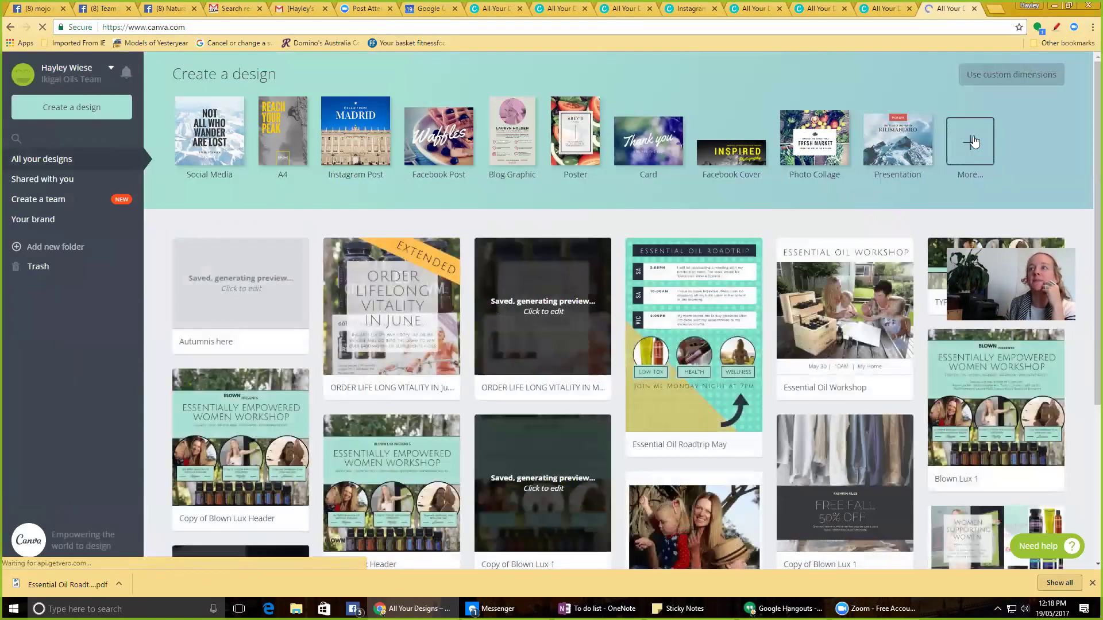
pyautogui.click(971, 144)
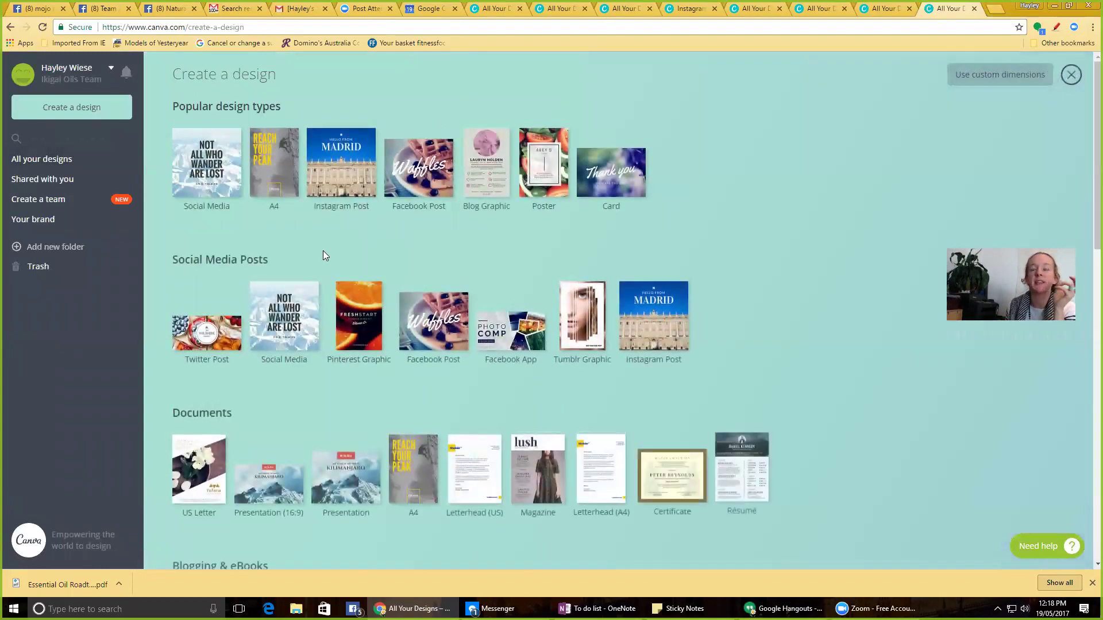
pyautogui.scroll(-10, 323, 251)
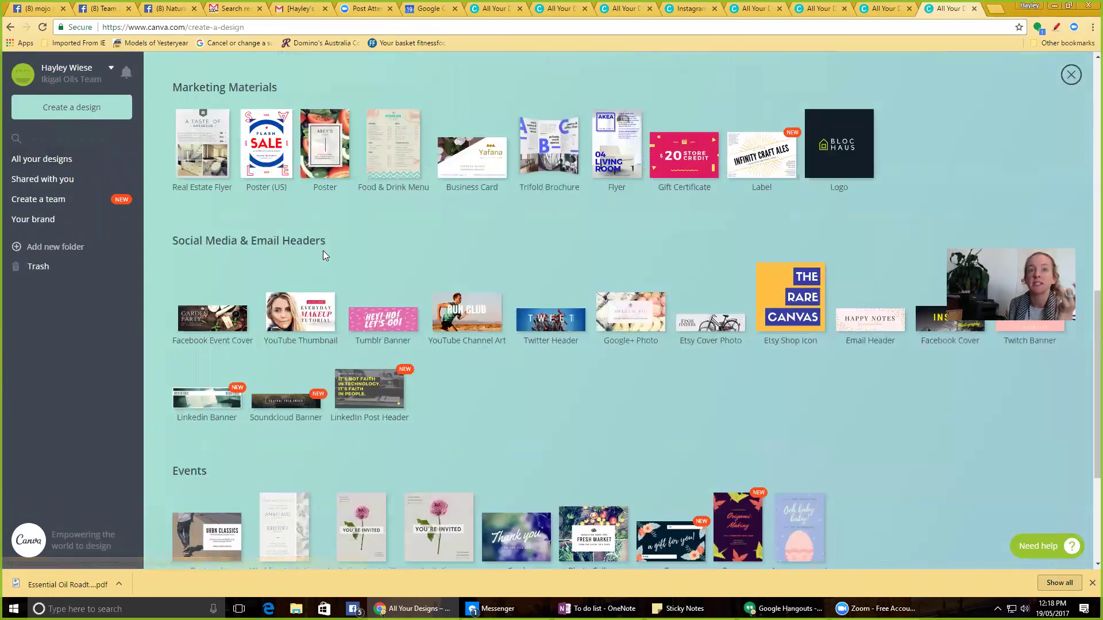
pyautogui.scroll(-4, 323, 251)
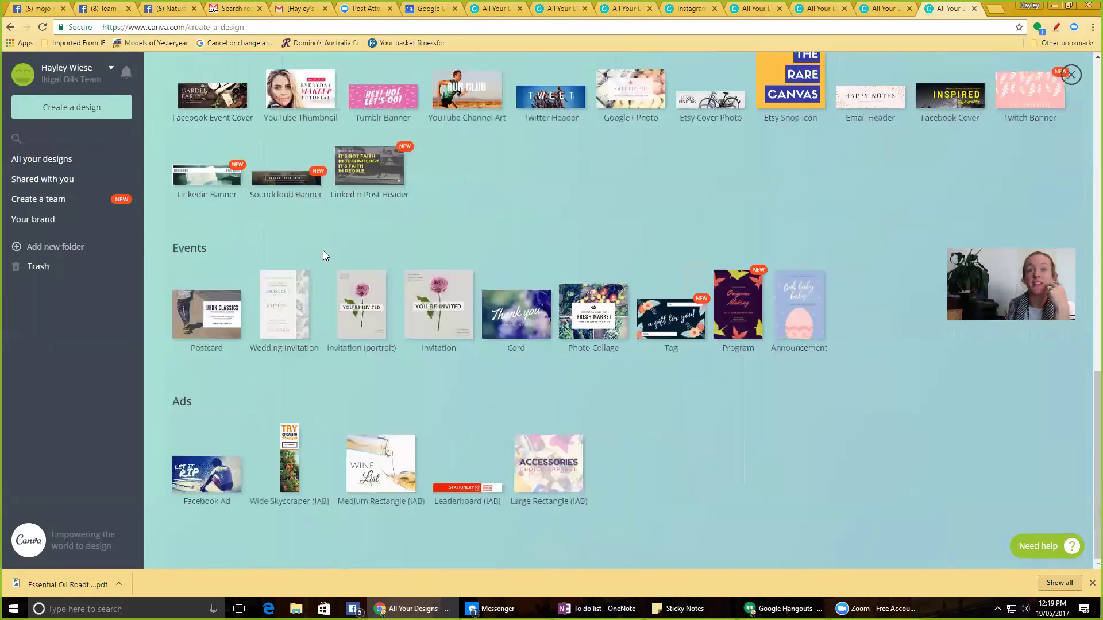
pyautogui.scroll(9, 323, 251)
pyautogui.scroll(5, 323, 250)
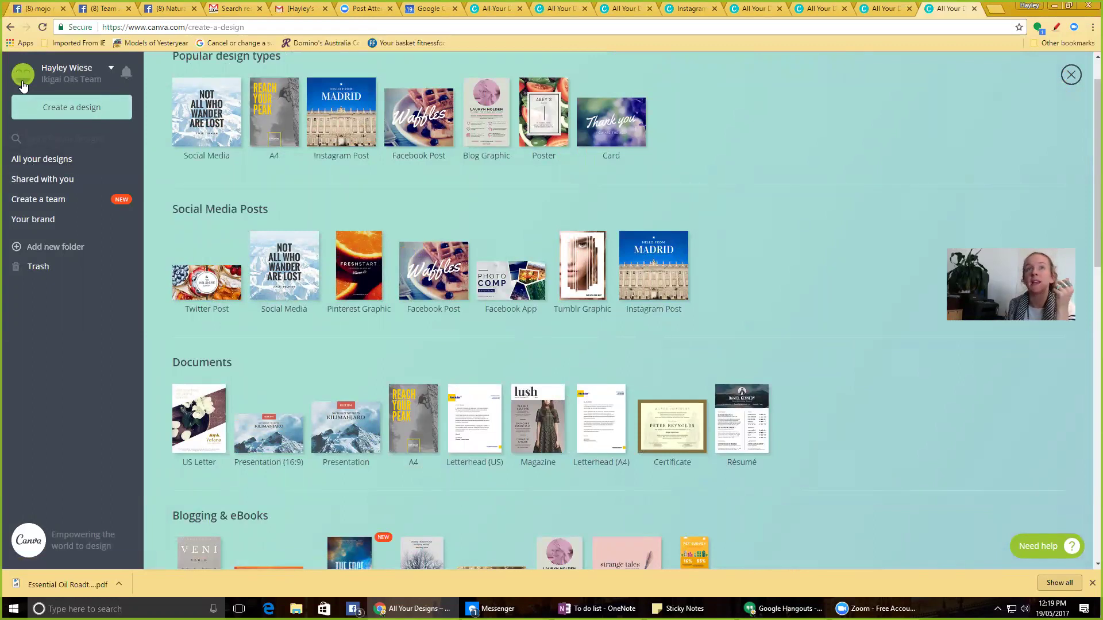
# - View the designs shared with the account and check the account menu
pyautogui.click(55, 183)
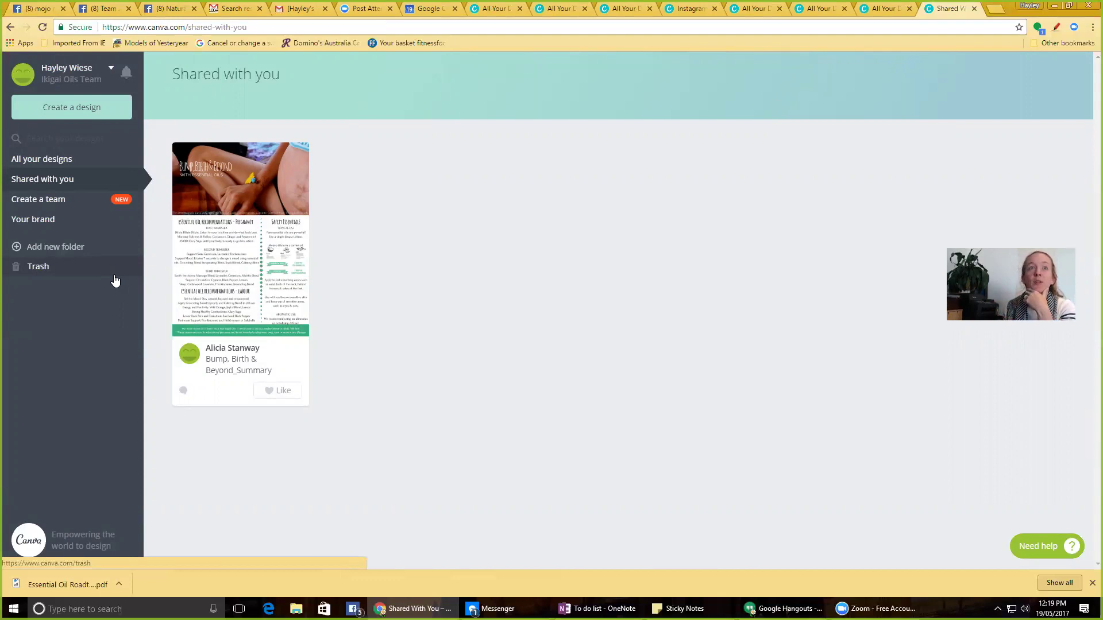
pyautogui.click(17, 79)
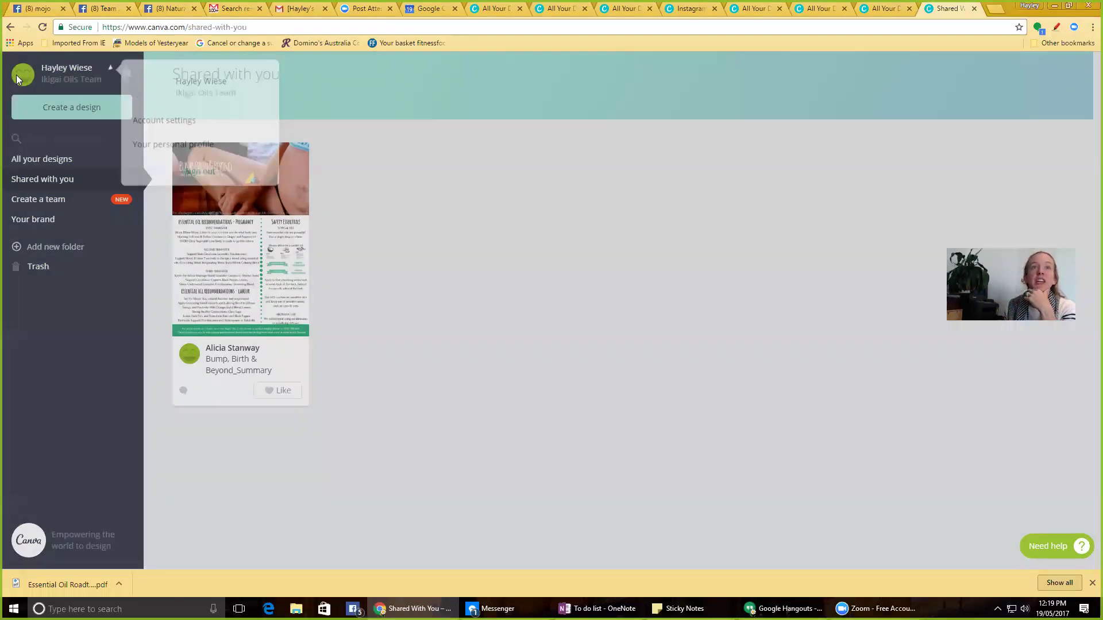
pyautogui.click(89, 80)
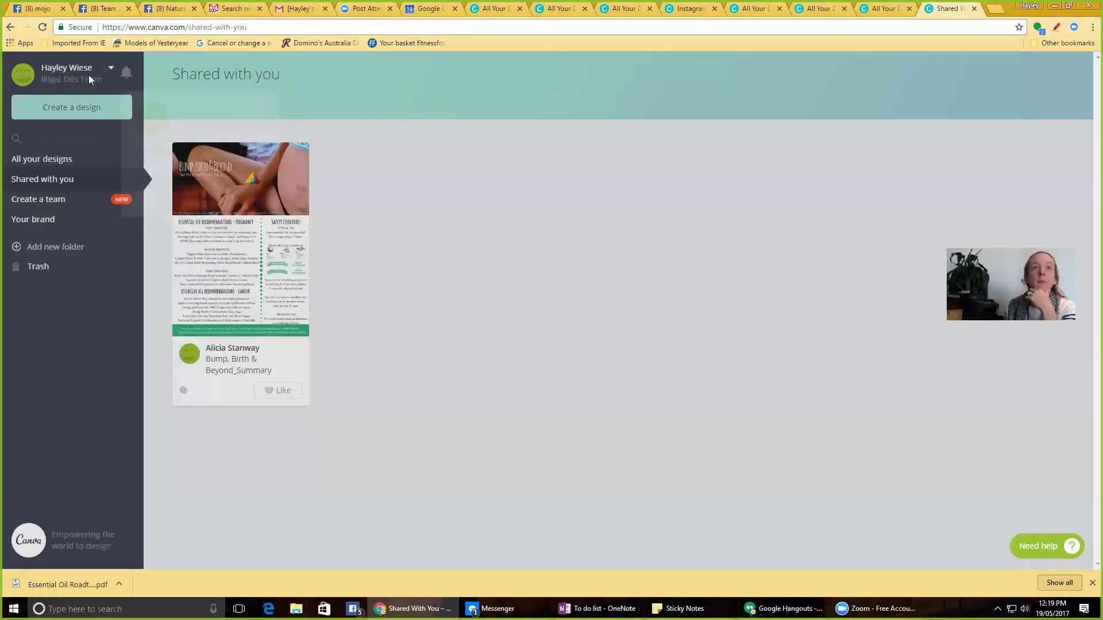
# - Return to all designs and check the copy and trash options for the June Lifelong Vitality design
pyautogui.click(37, 159)
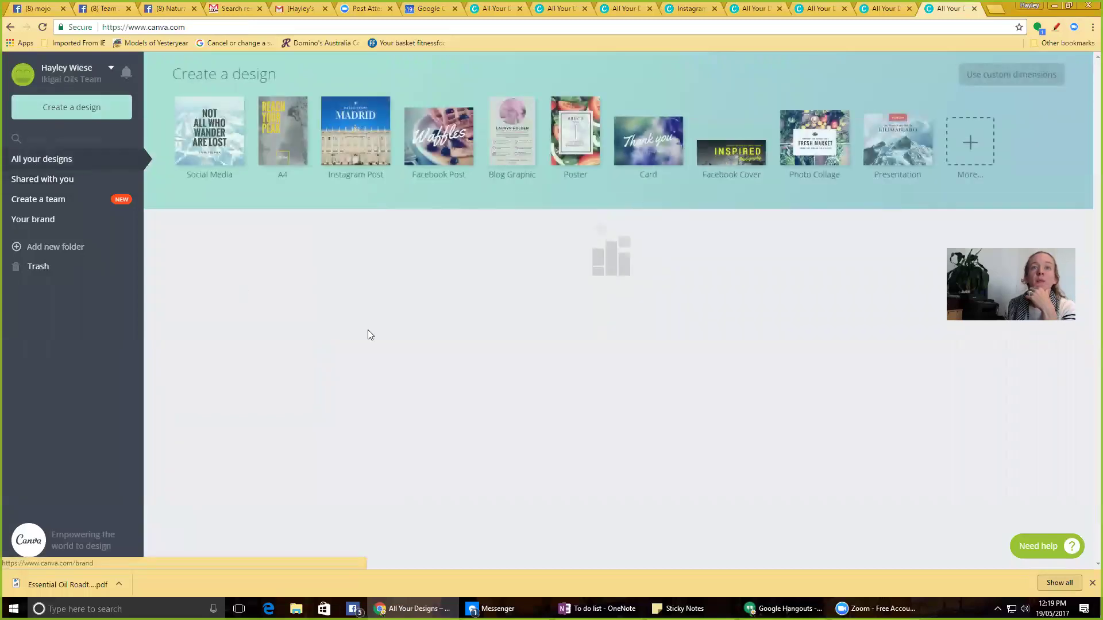
pyautogui.click(448, 250)
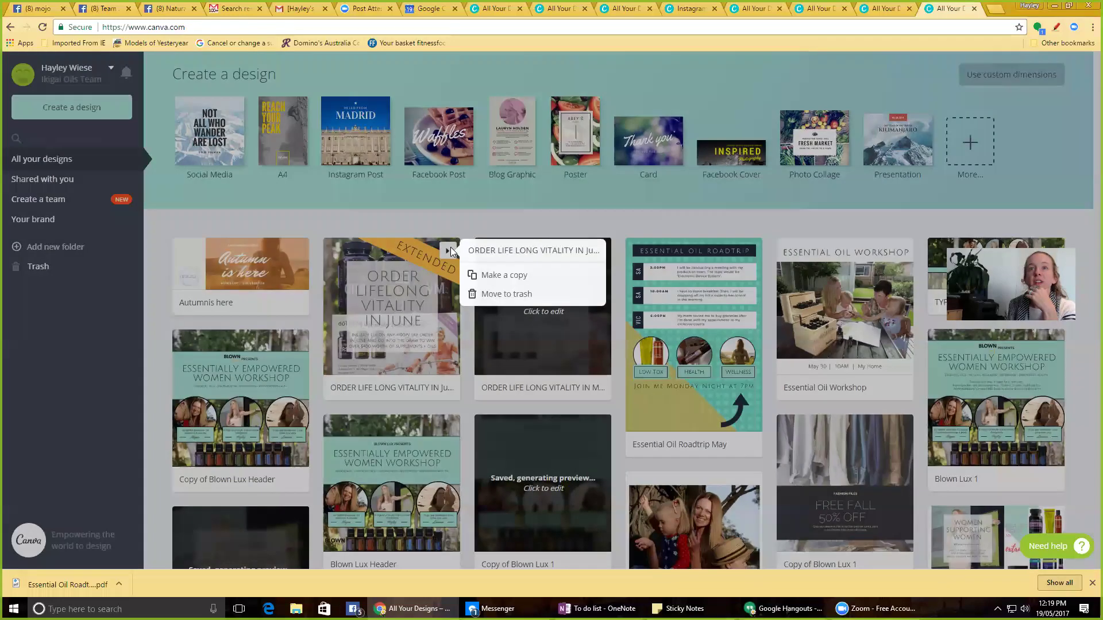
pyautogui.click(410, 307)
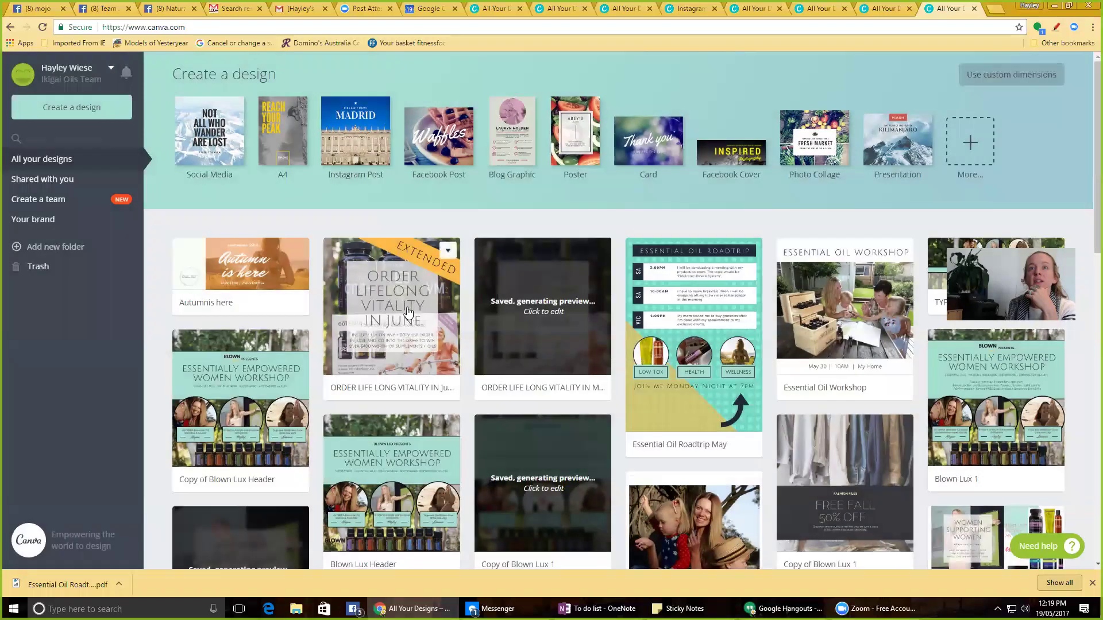
# - Open the ORDER LIFE LONG VITALITY IN June design and look through its social and link sharing options
pyautogui.click(412, 303)
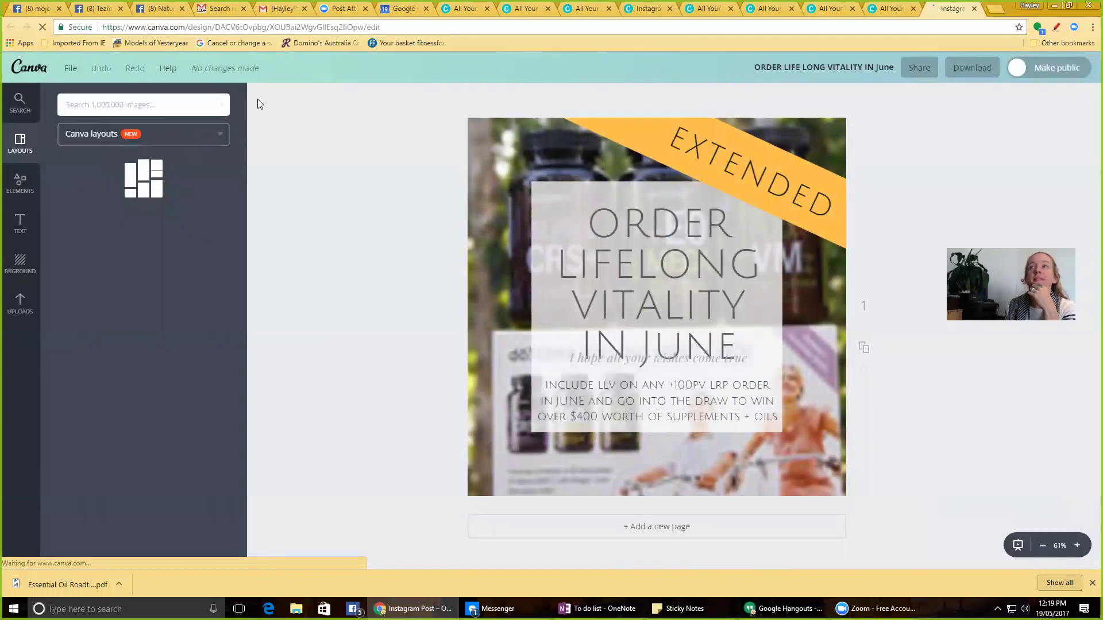
pyautogui.click(918, 67)
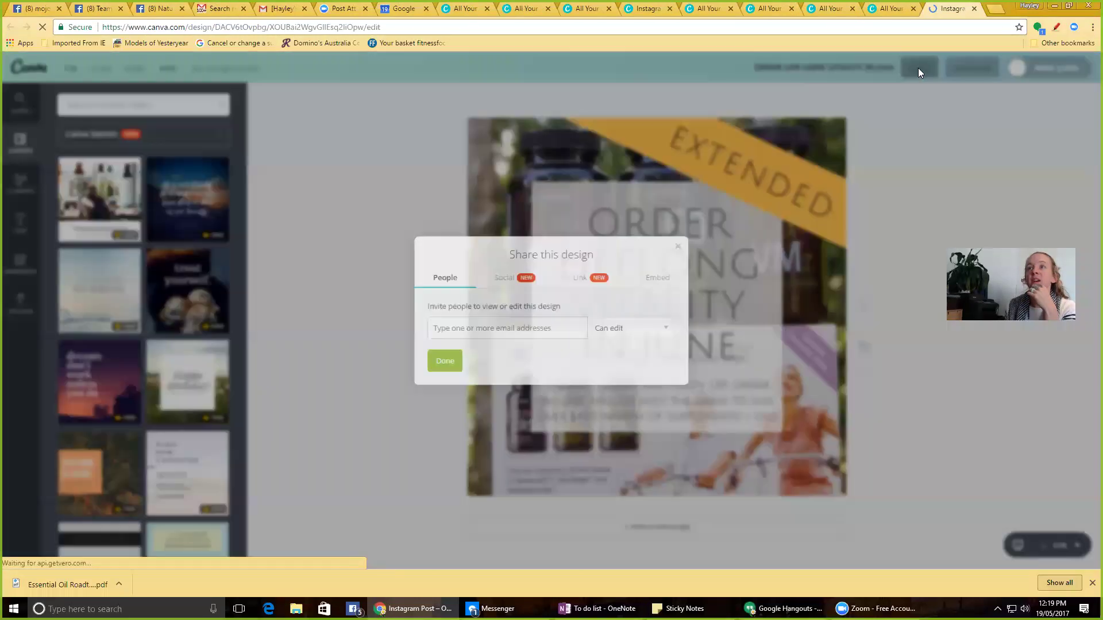
pyautogui.click(516, 275)
pyautogui.click(599, 280)
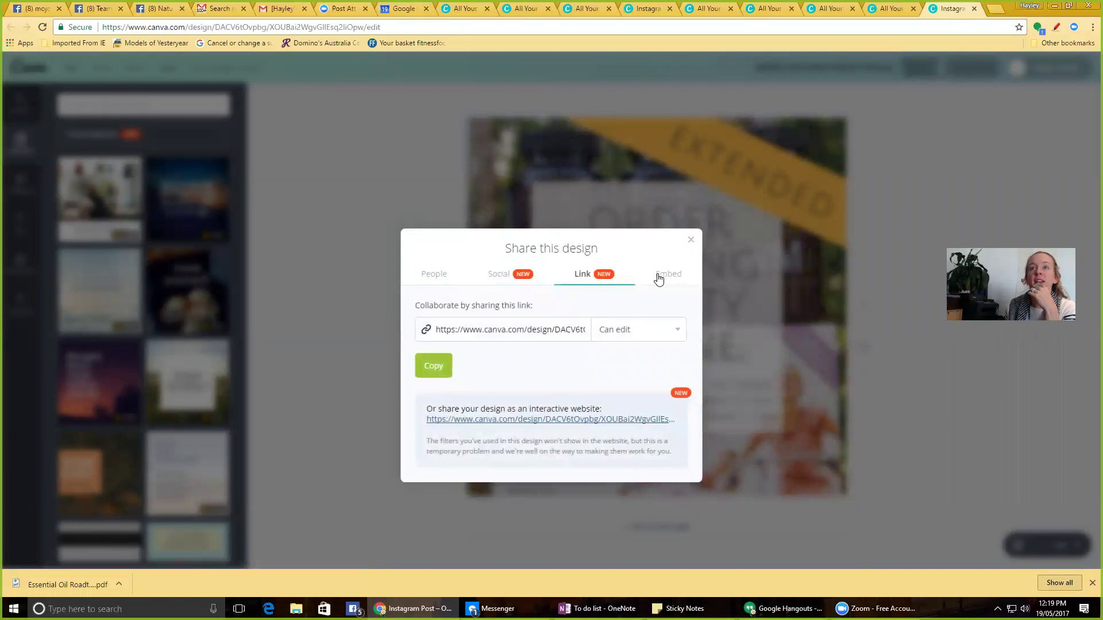
# - Check the email invitation options, trying the Can view and Can edit permissions, and close the sharing dialog without inviting anyone
pyautogui.click(446, 282)
pyautogui.click(528, 334)
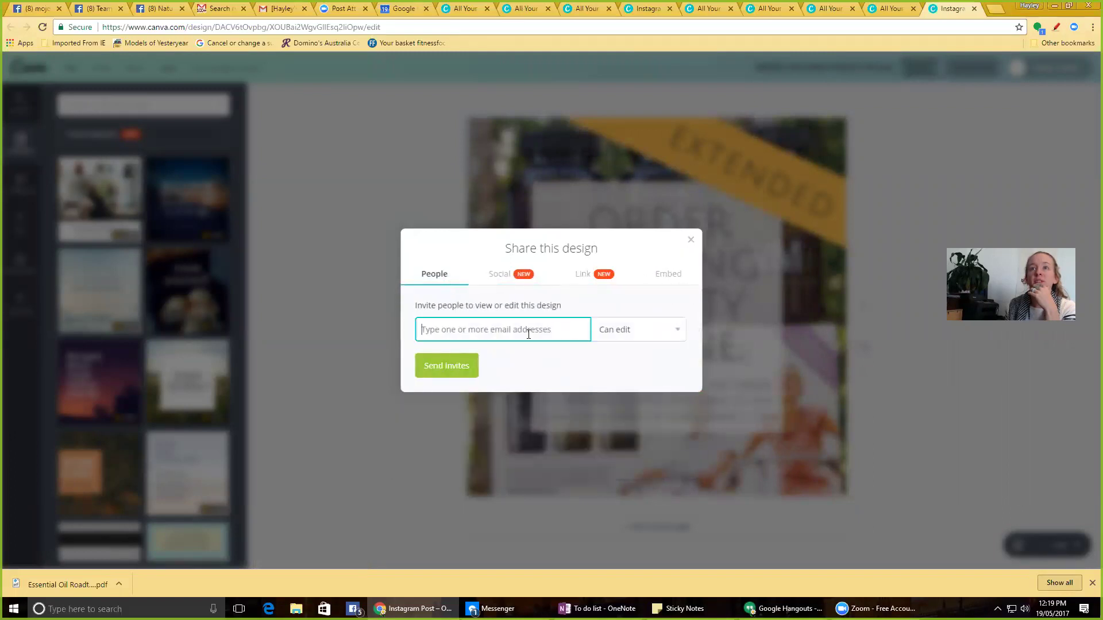
pyautogui.click(624, 338)
pyautogui.click(529, 332)
pyautogui.click(606, 331)
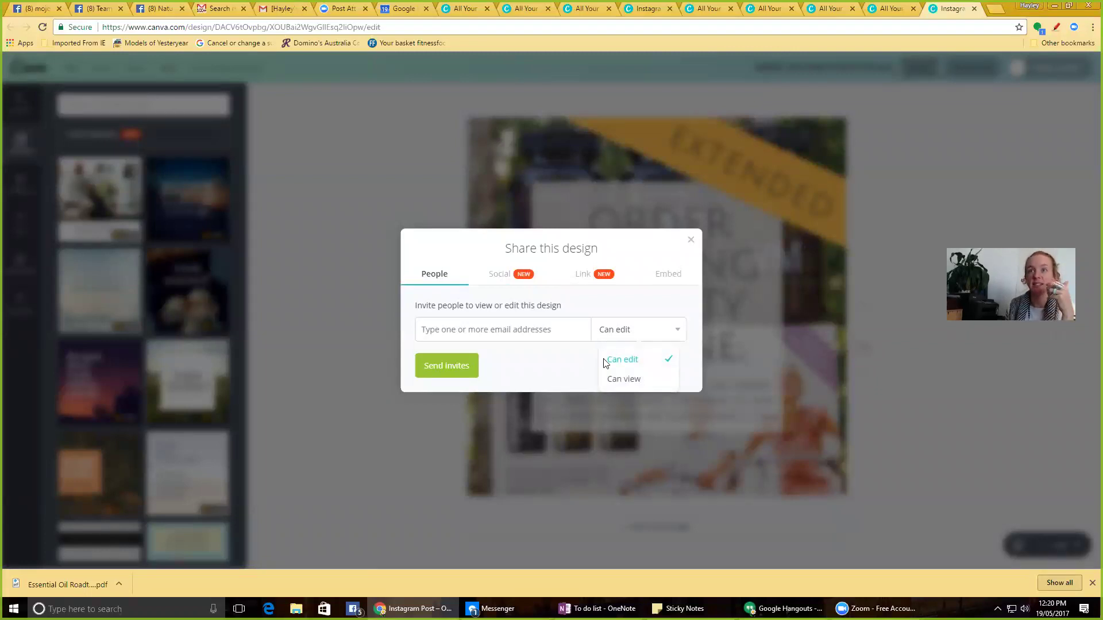
pyautogui.click(623, 379)
pyautogui.click(626, 340)
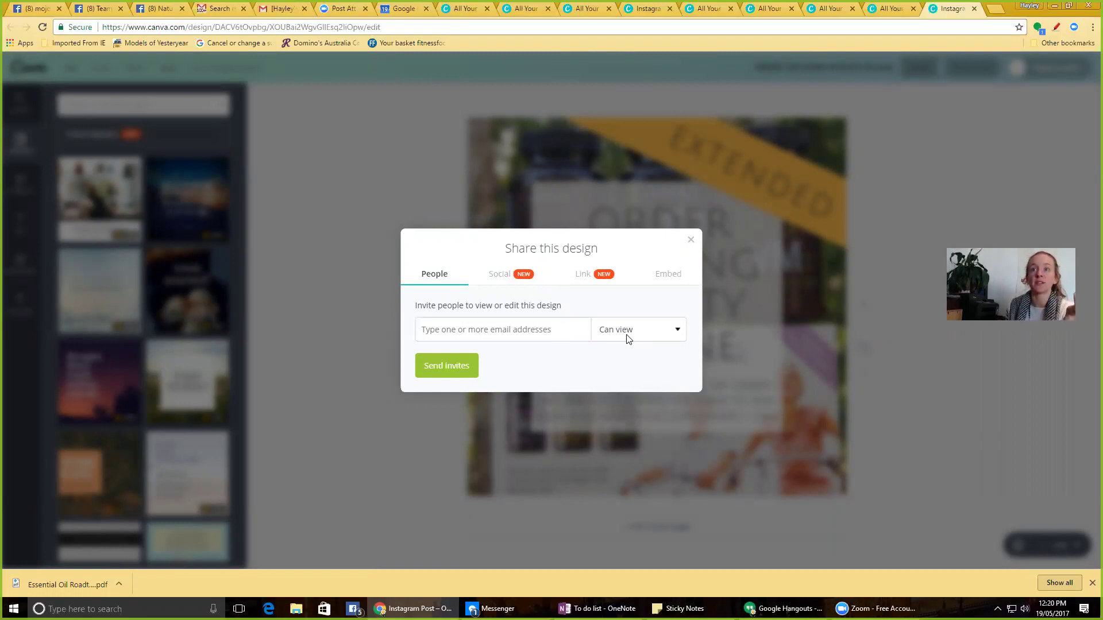
pyautogui.click(628, 365)
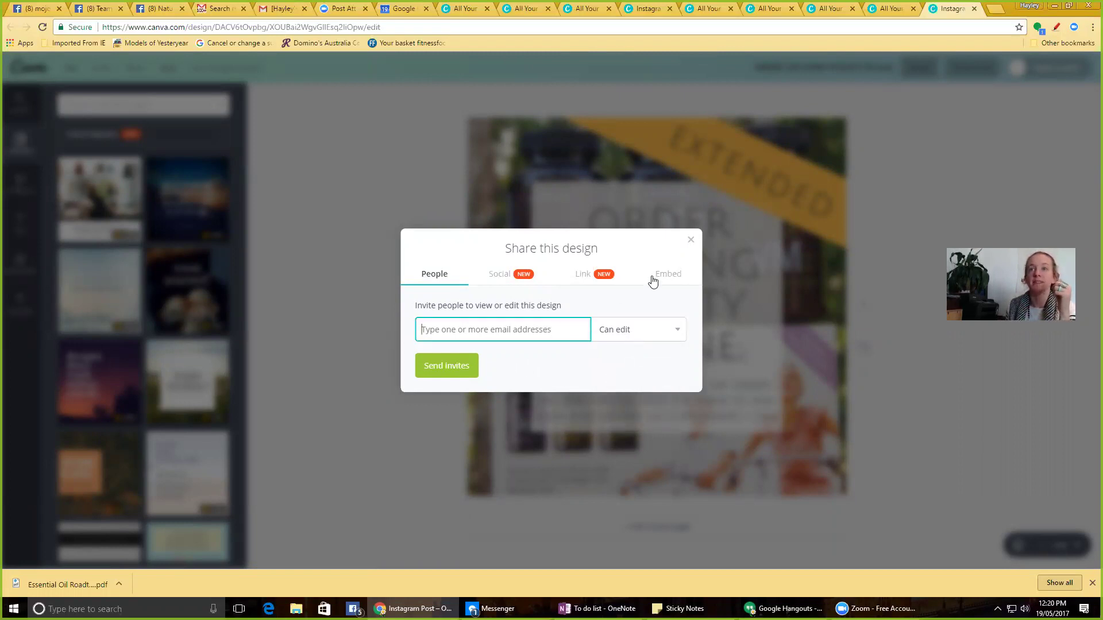
pyautogui.click(691, 241)
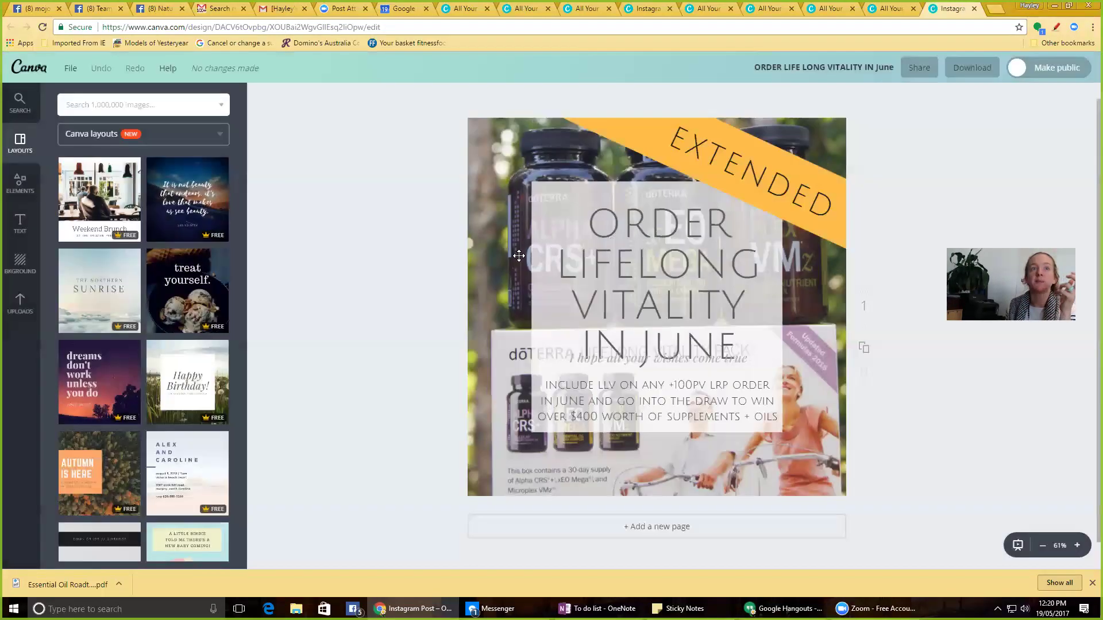